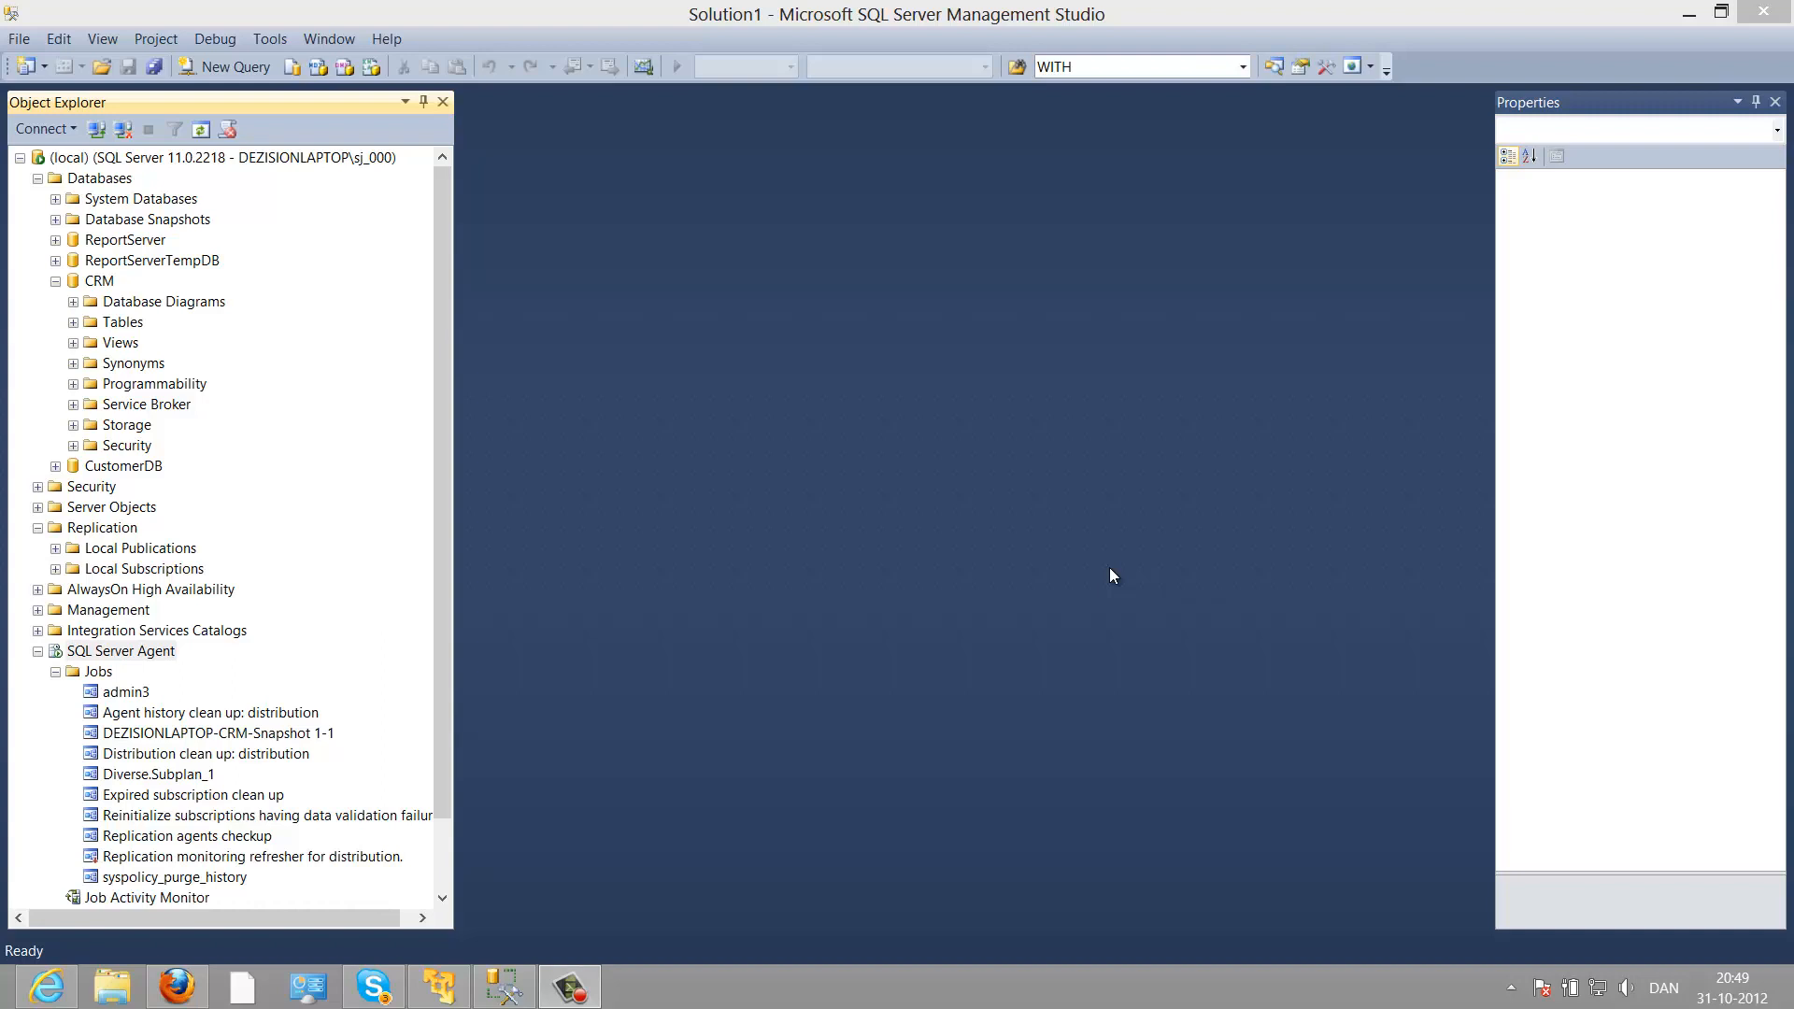
Step: Expand the CRM database's Tables folder and select dbo.Customers
left_click(86, 282)
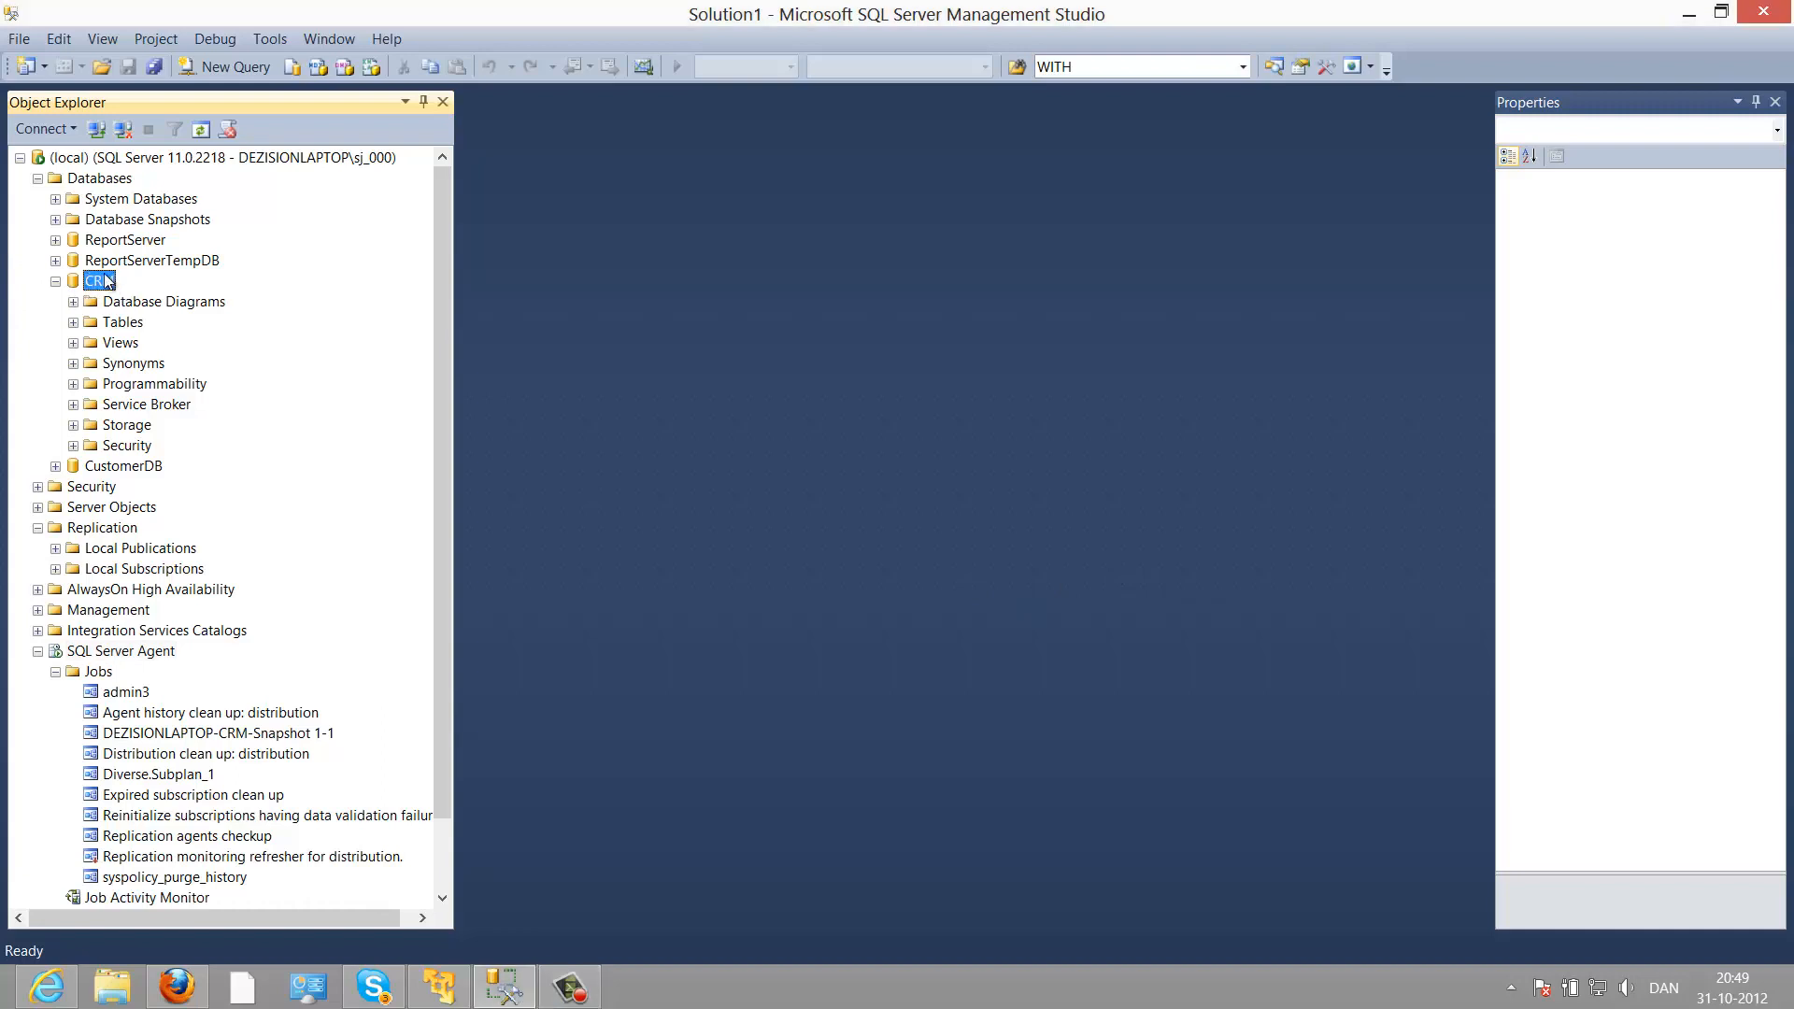
left_click(110, 323)
left_click(74, 322)
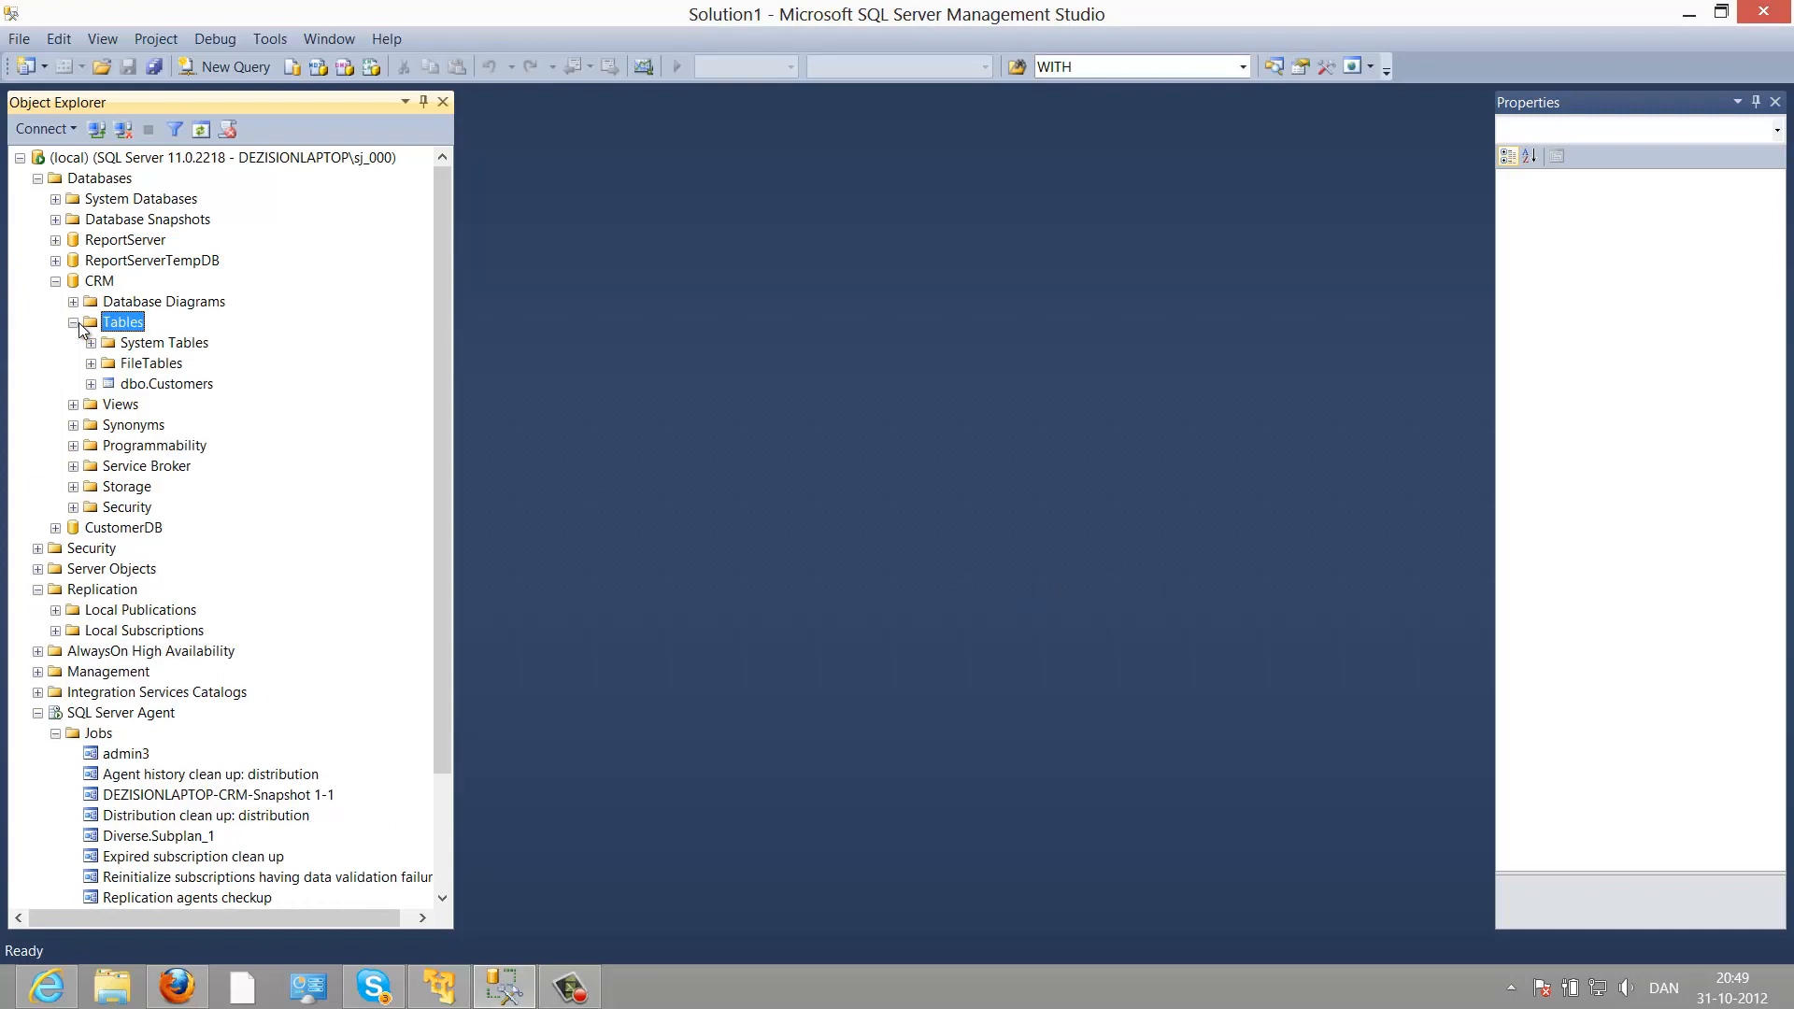
left_click(164, 385)
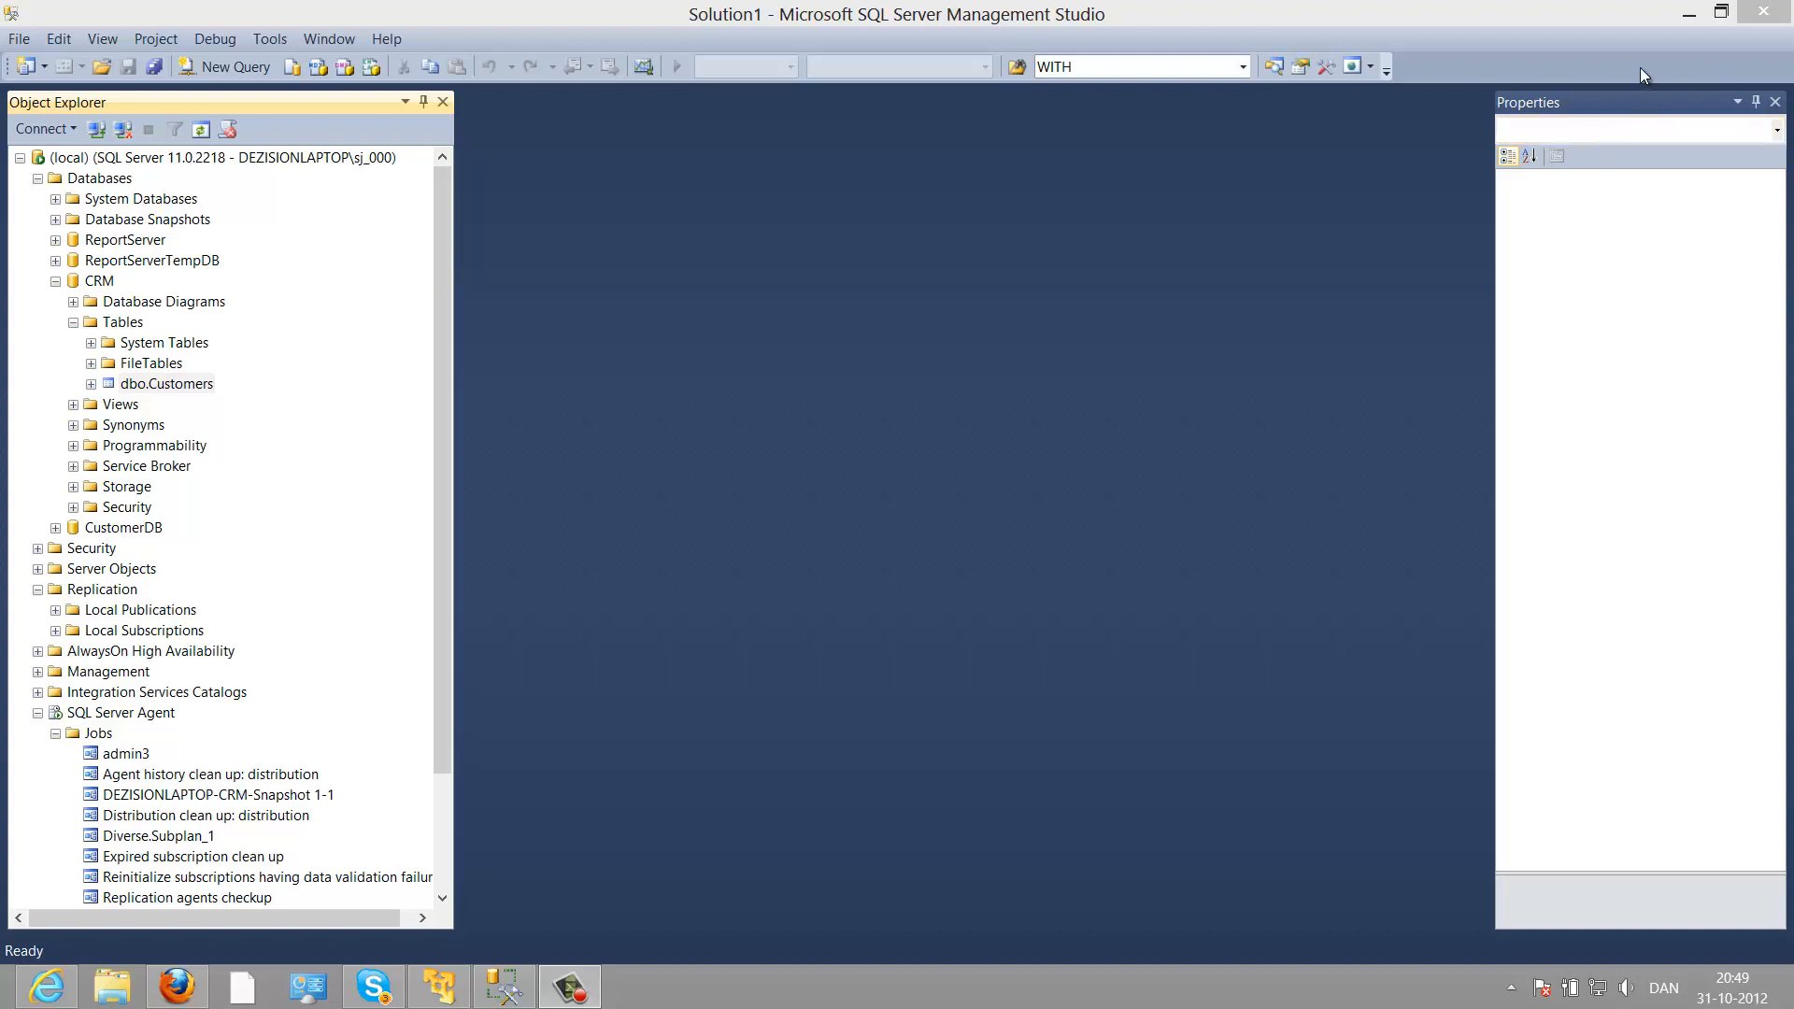
Step: Collapse Databases and browse the Replication Local Publications and Local Subscriptions folders
double_click(48, 180)
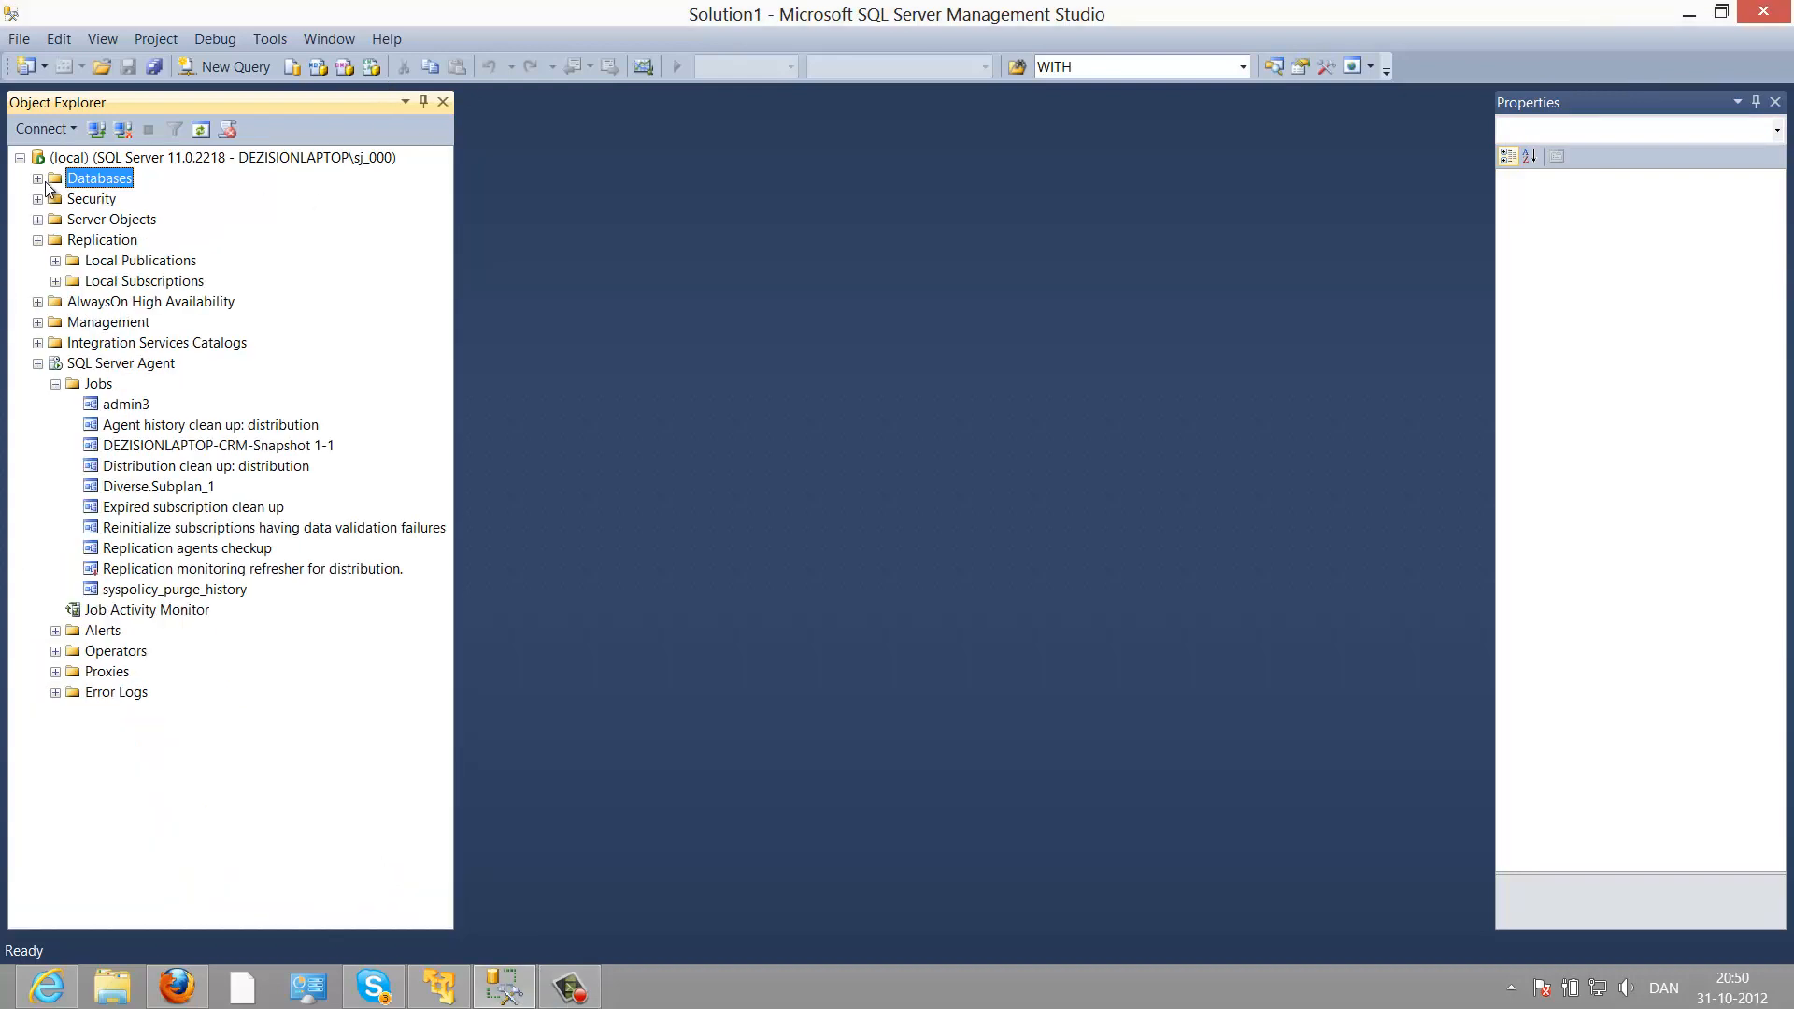
left_click(100, 243)
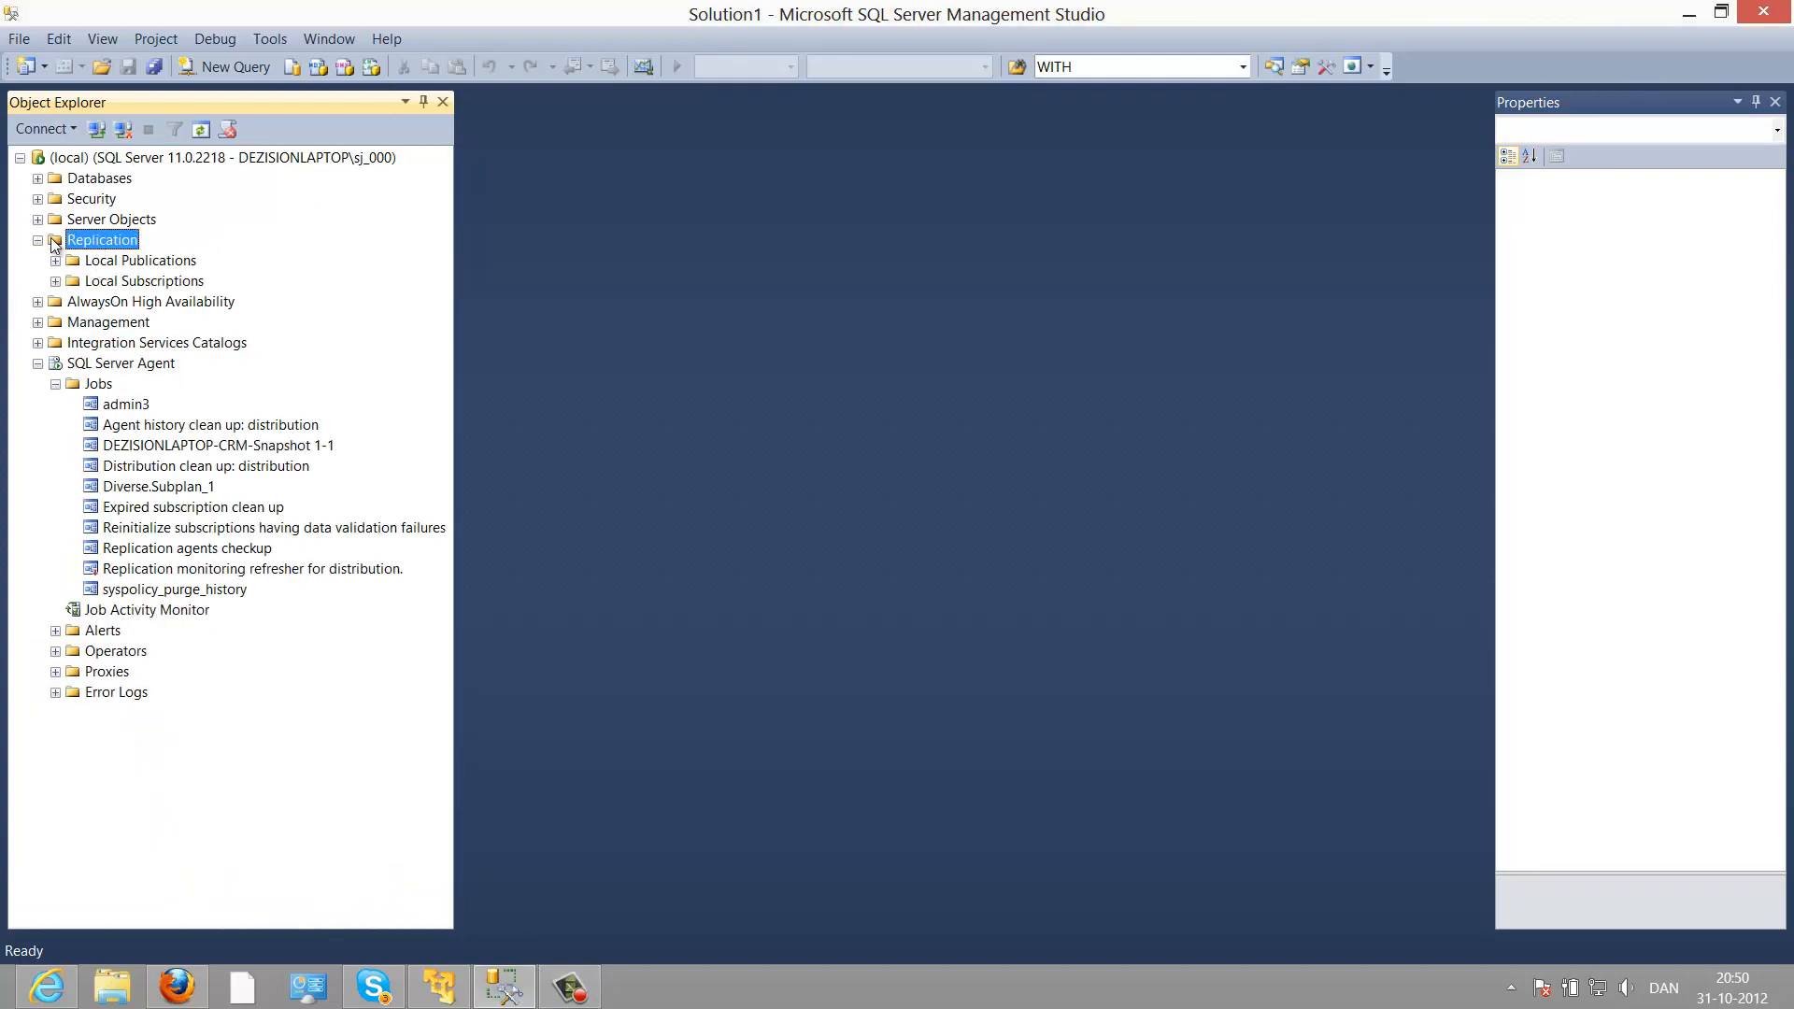
left_click(150, 263)
left_click(193, 285)
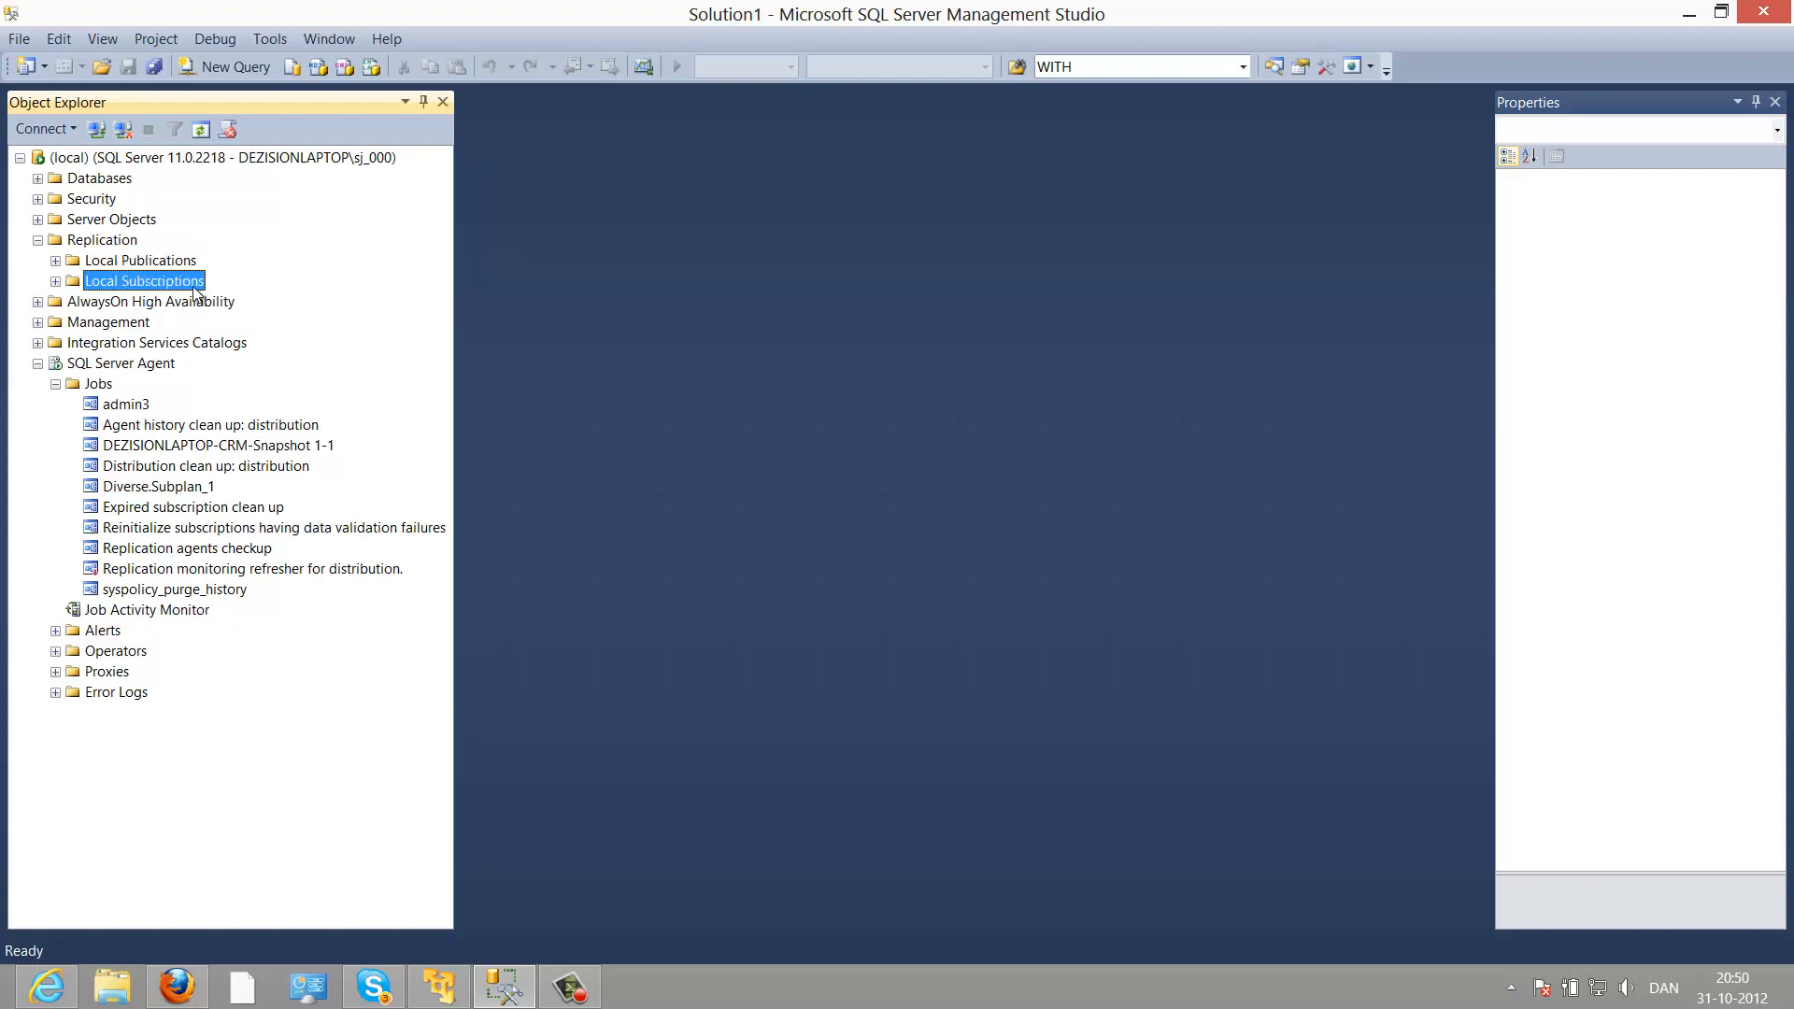
left_click(102, 265)
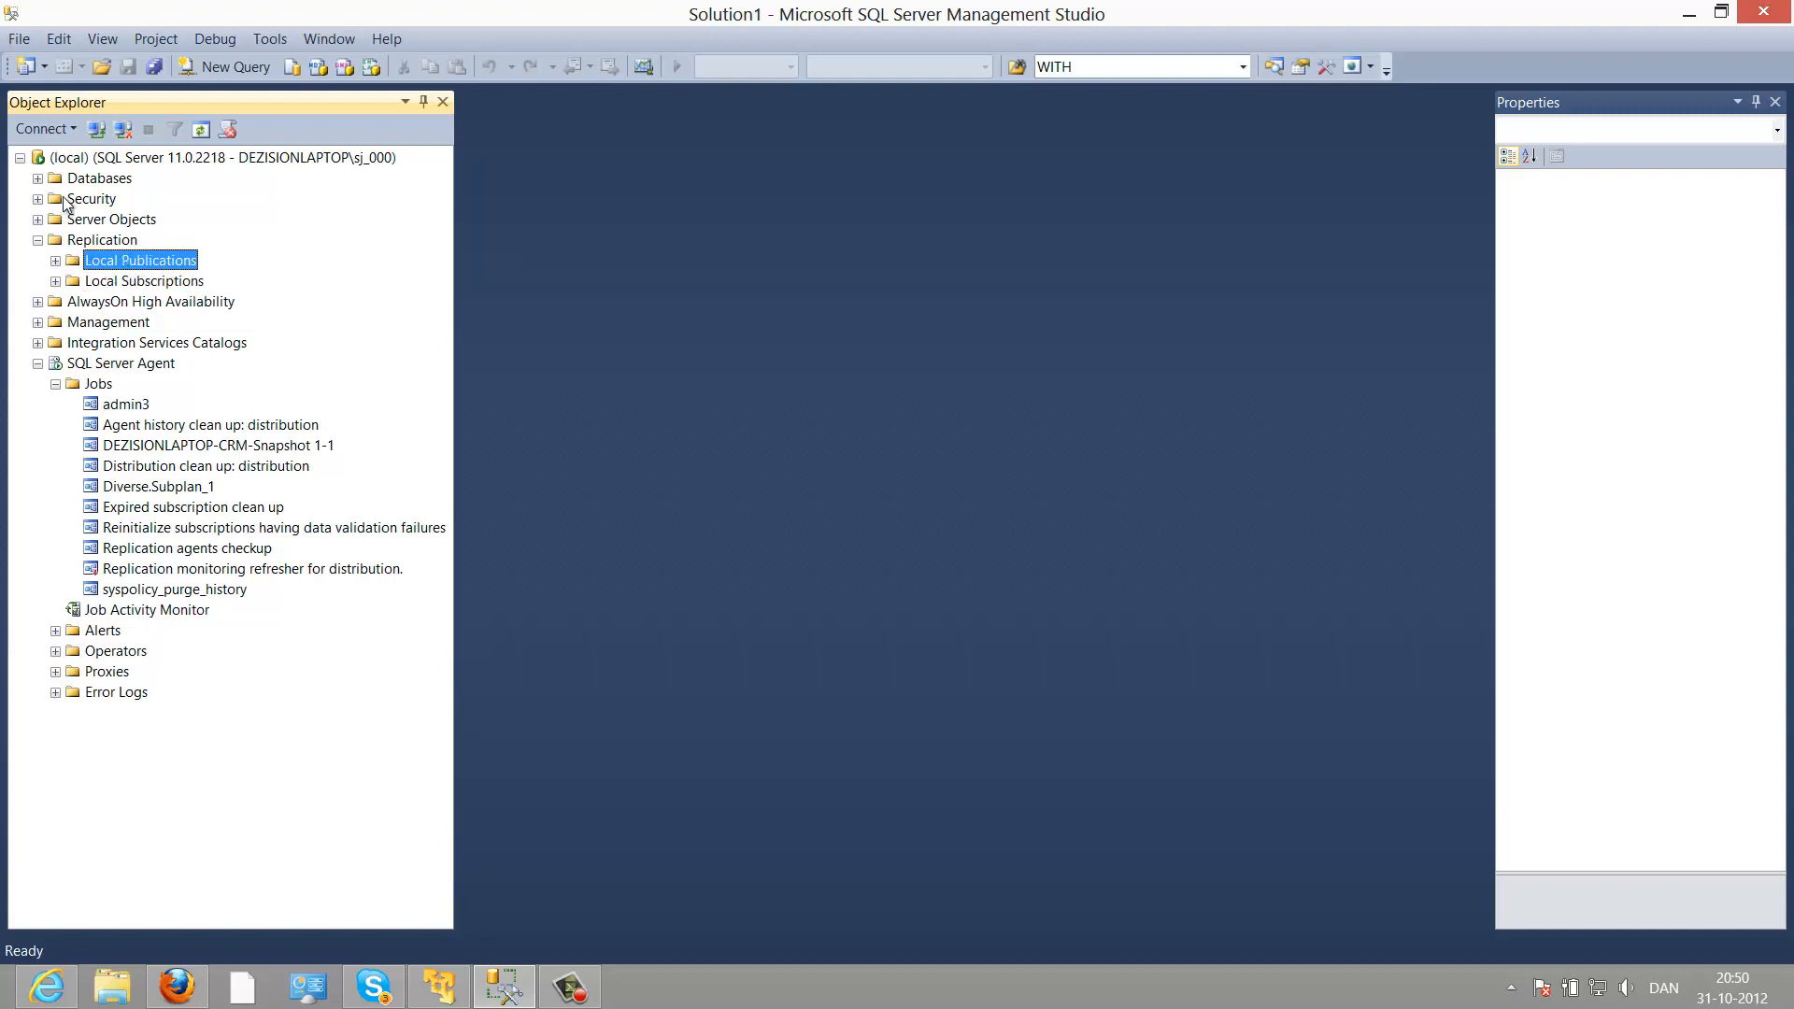
Step: Select the distribution database under System Databases, then collapse Databases again
left_click(93, 181)
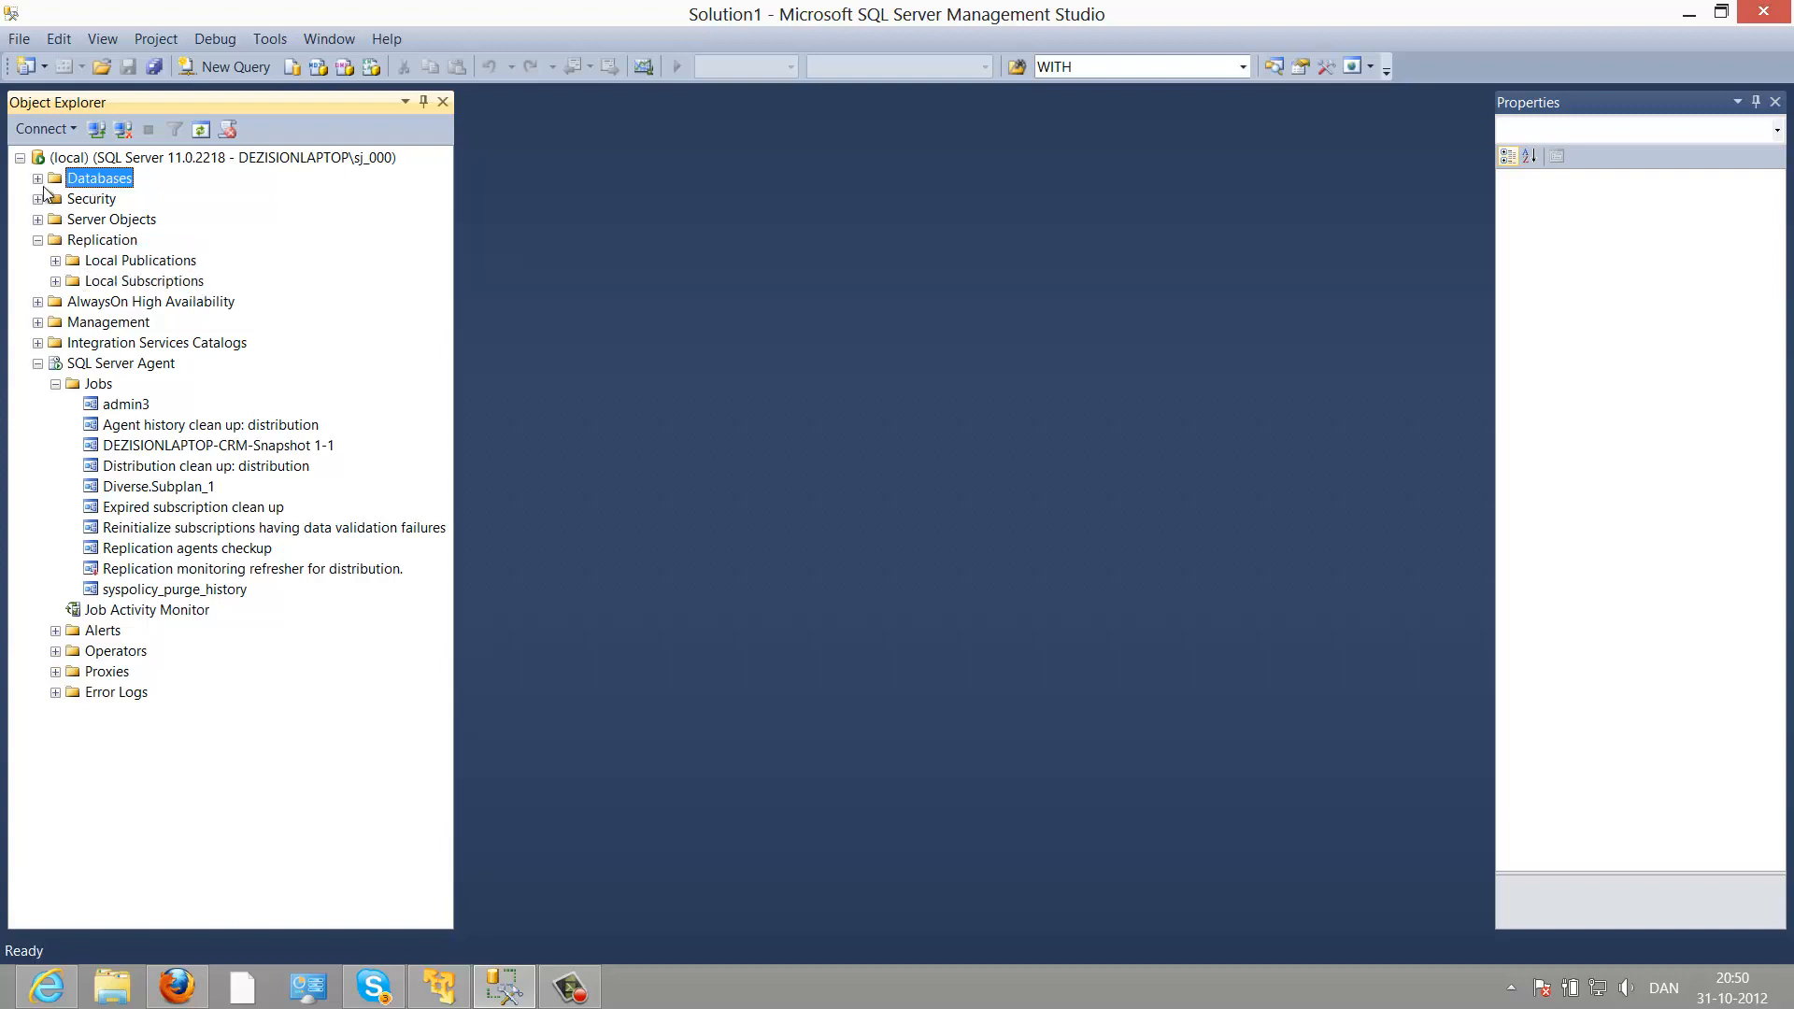
left_click(38, 179)
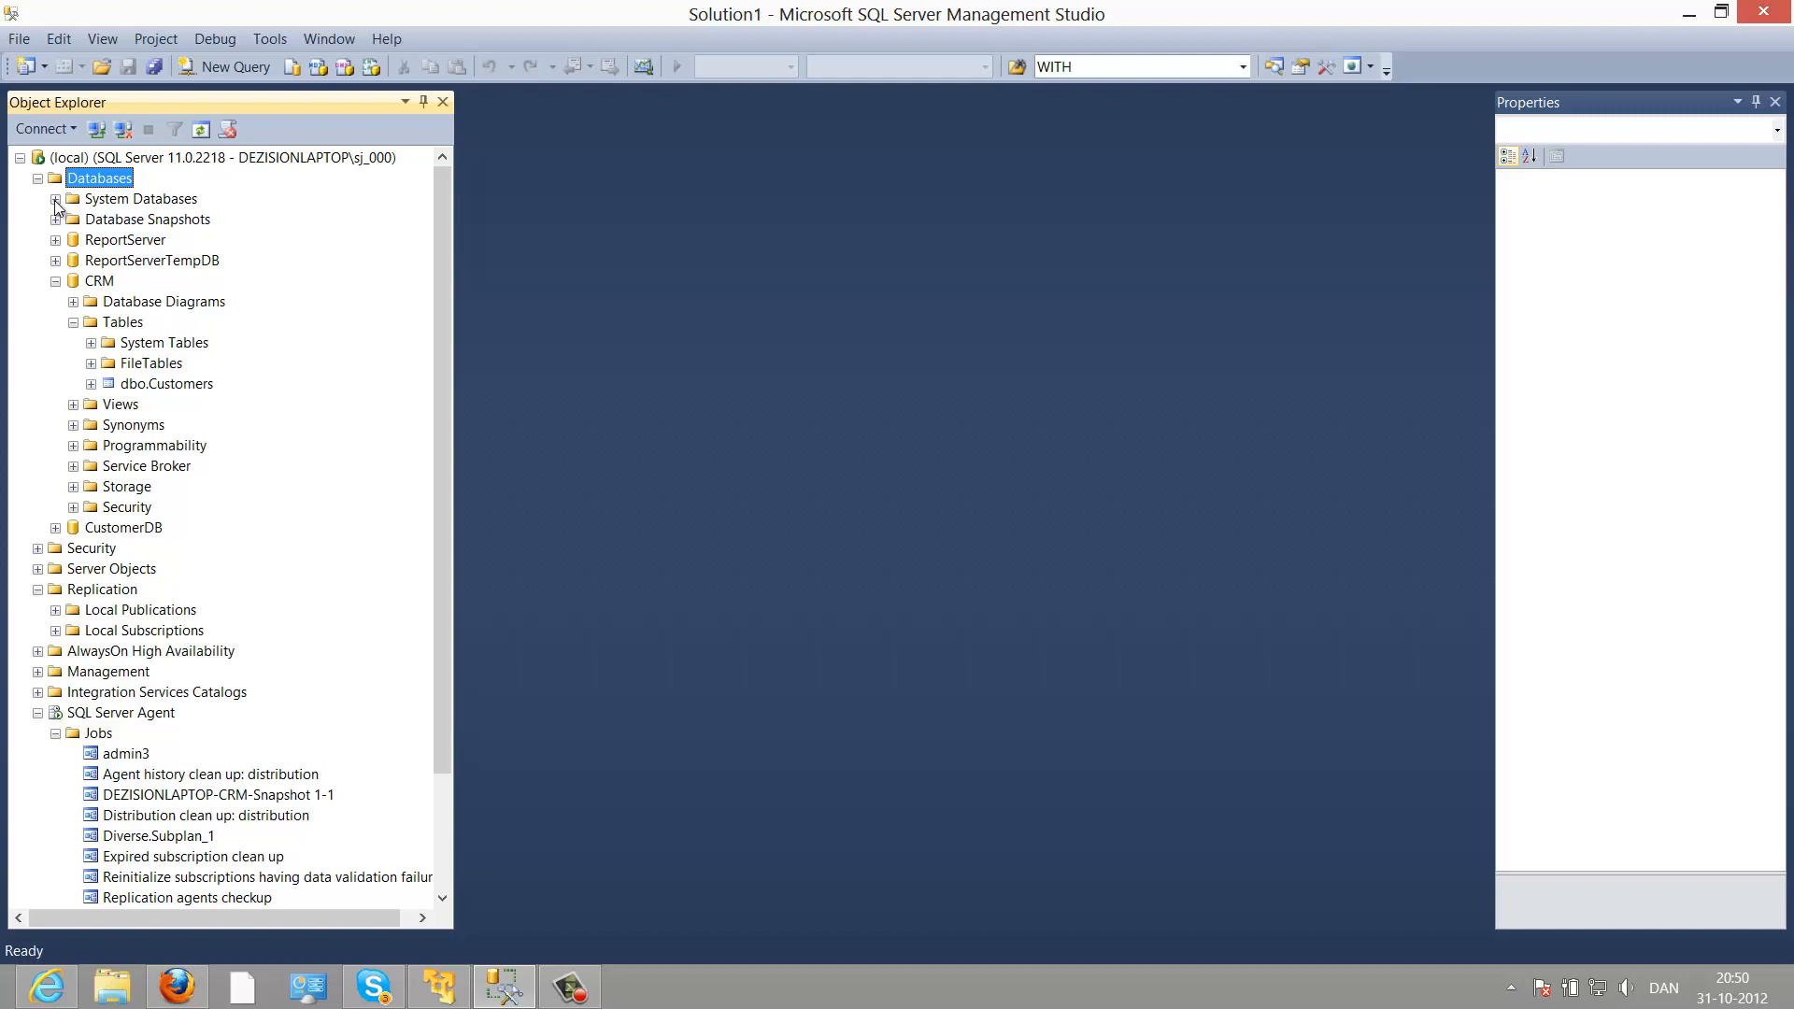
left_click(55, 200)
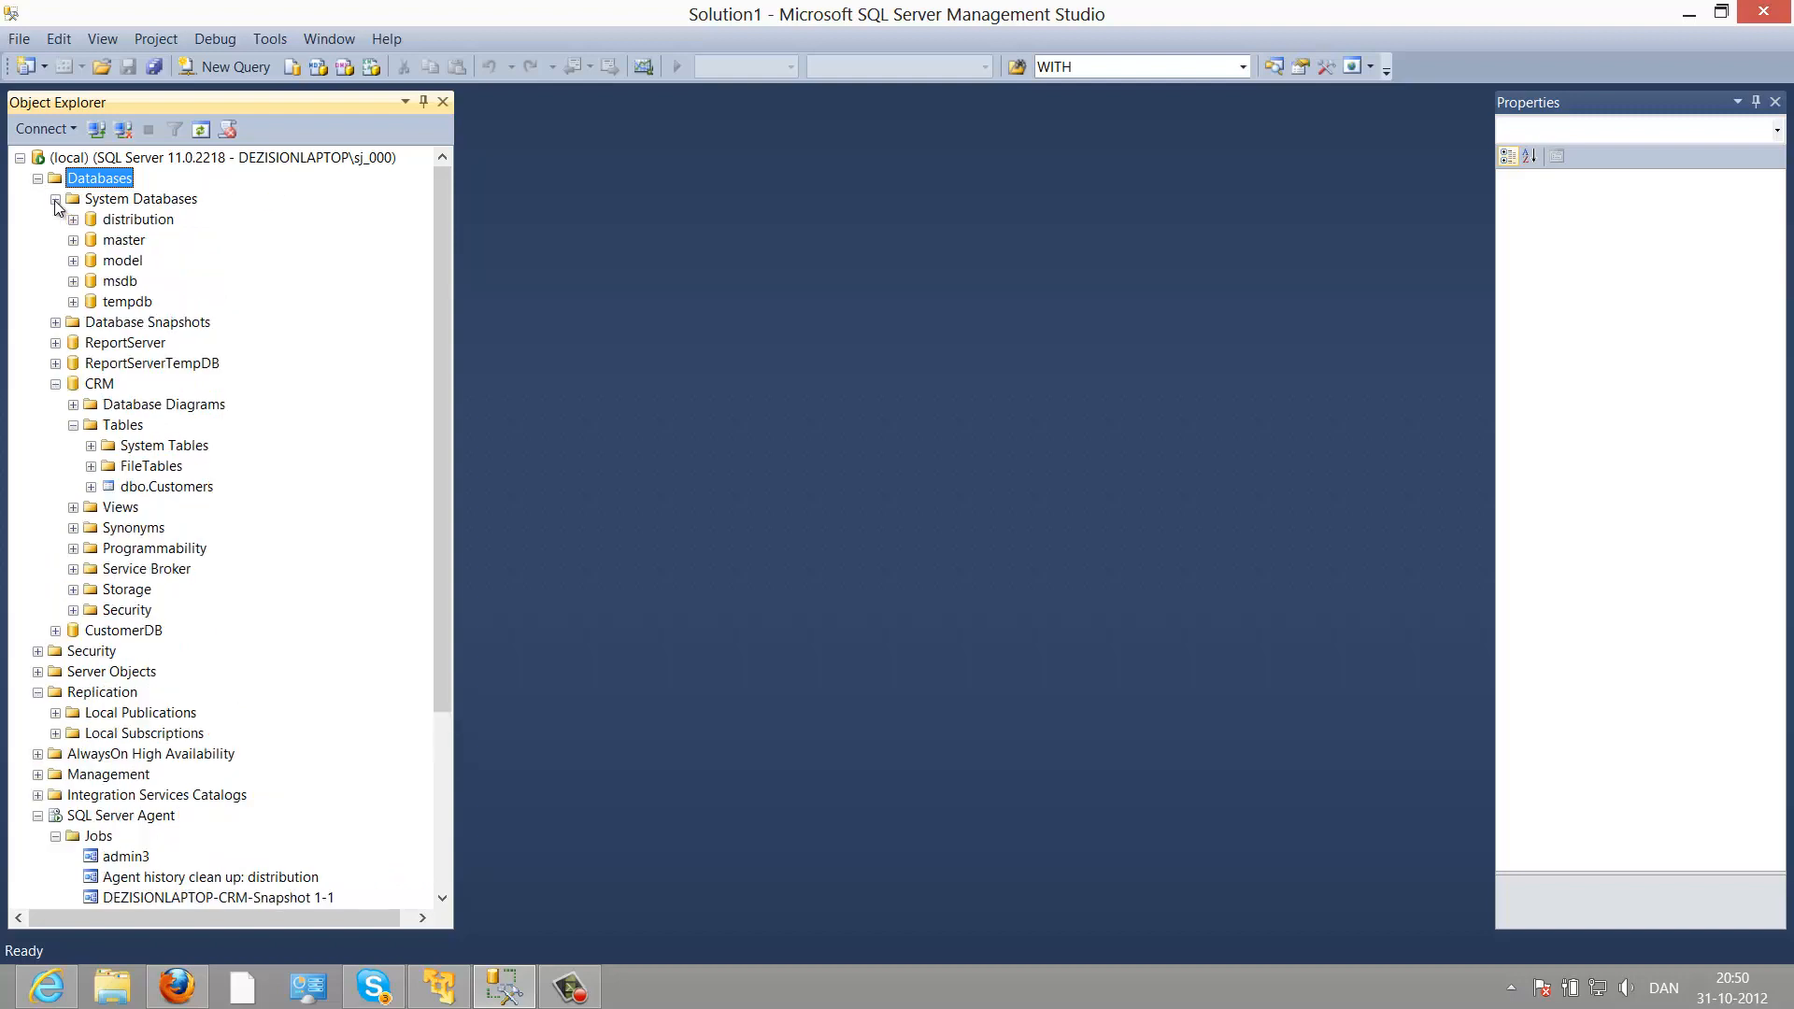
left_click(136, 220)
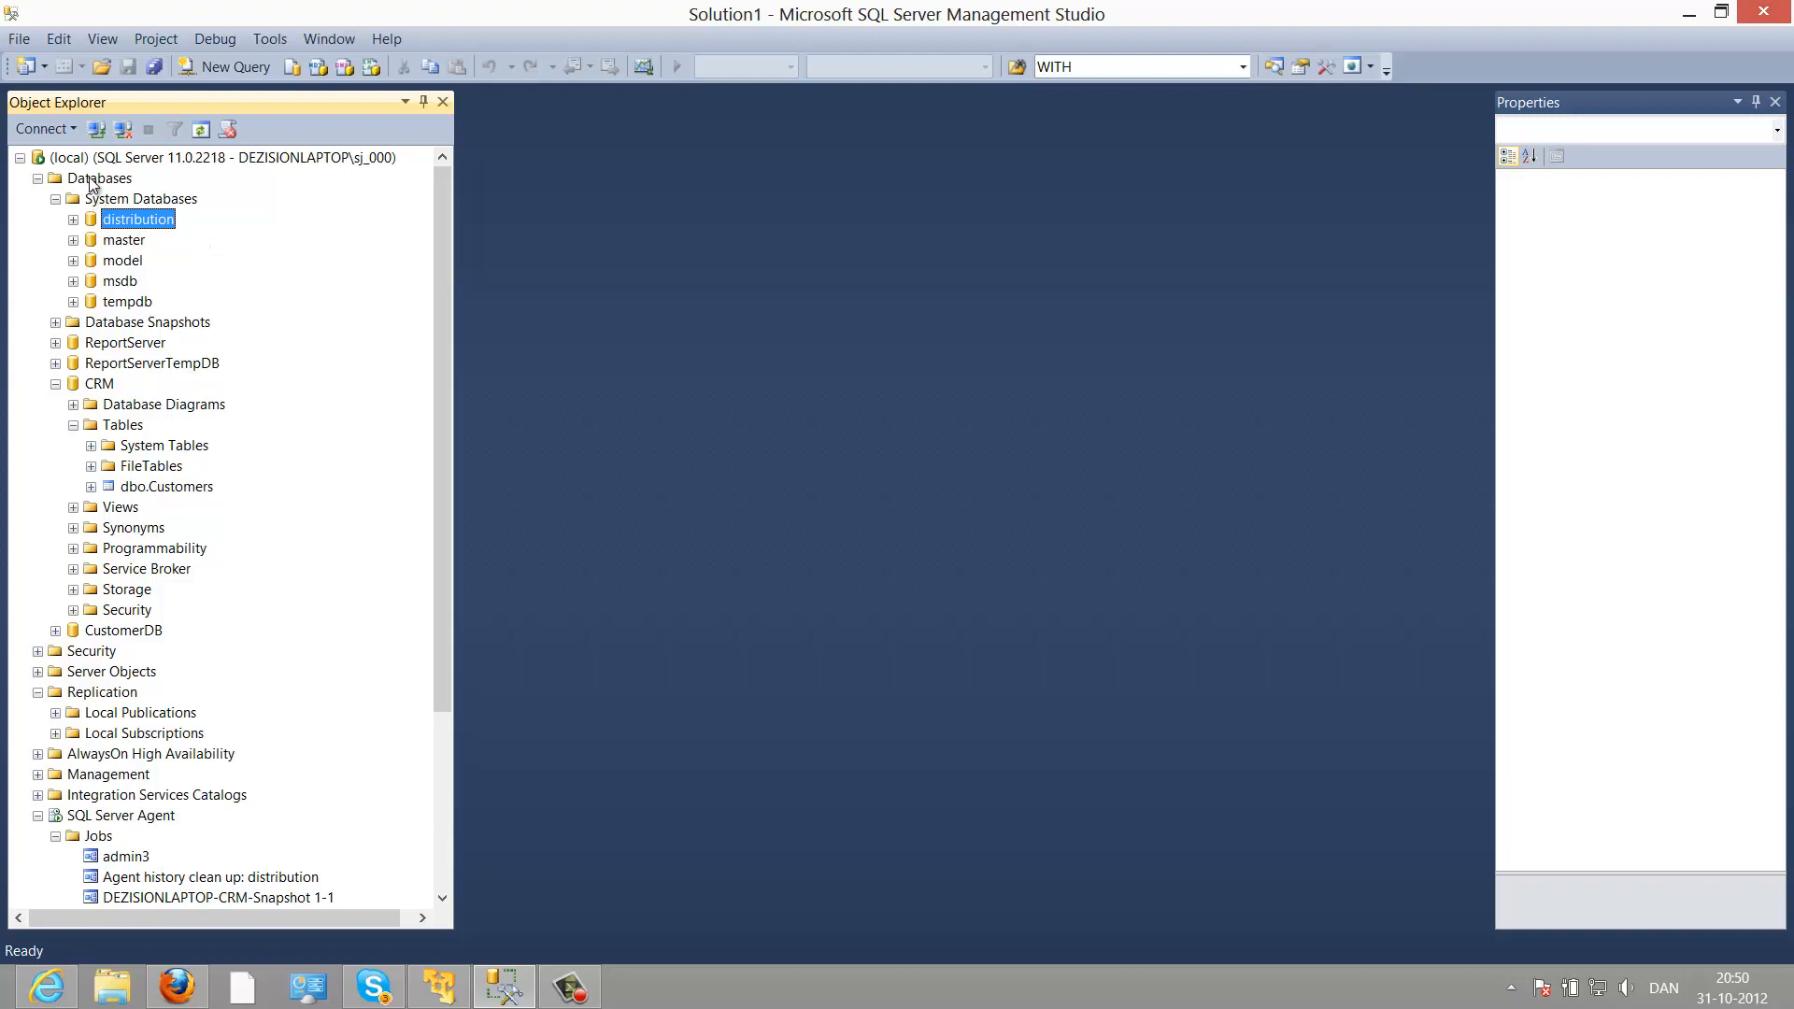
left_click(38, 179)
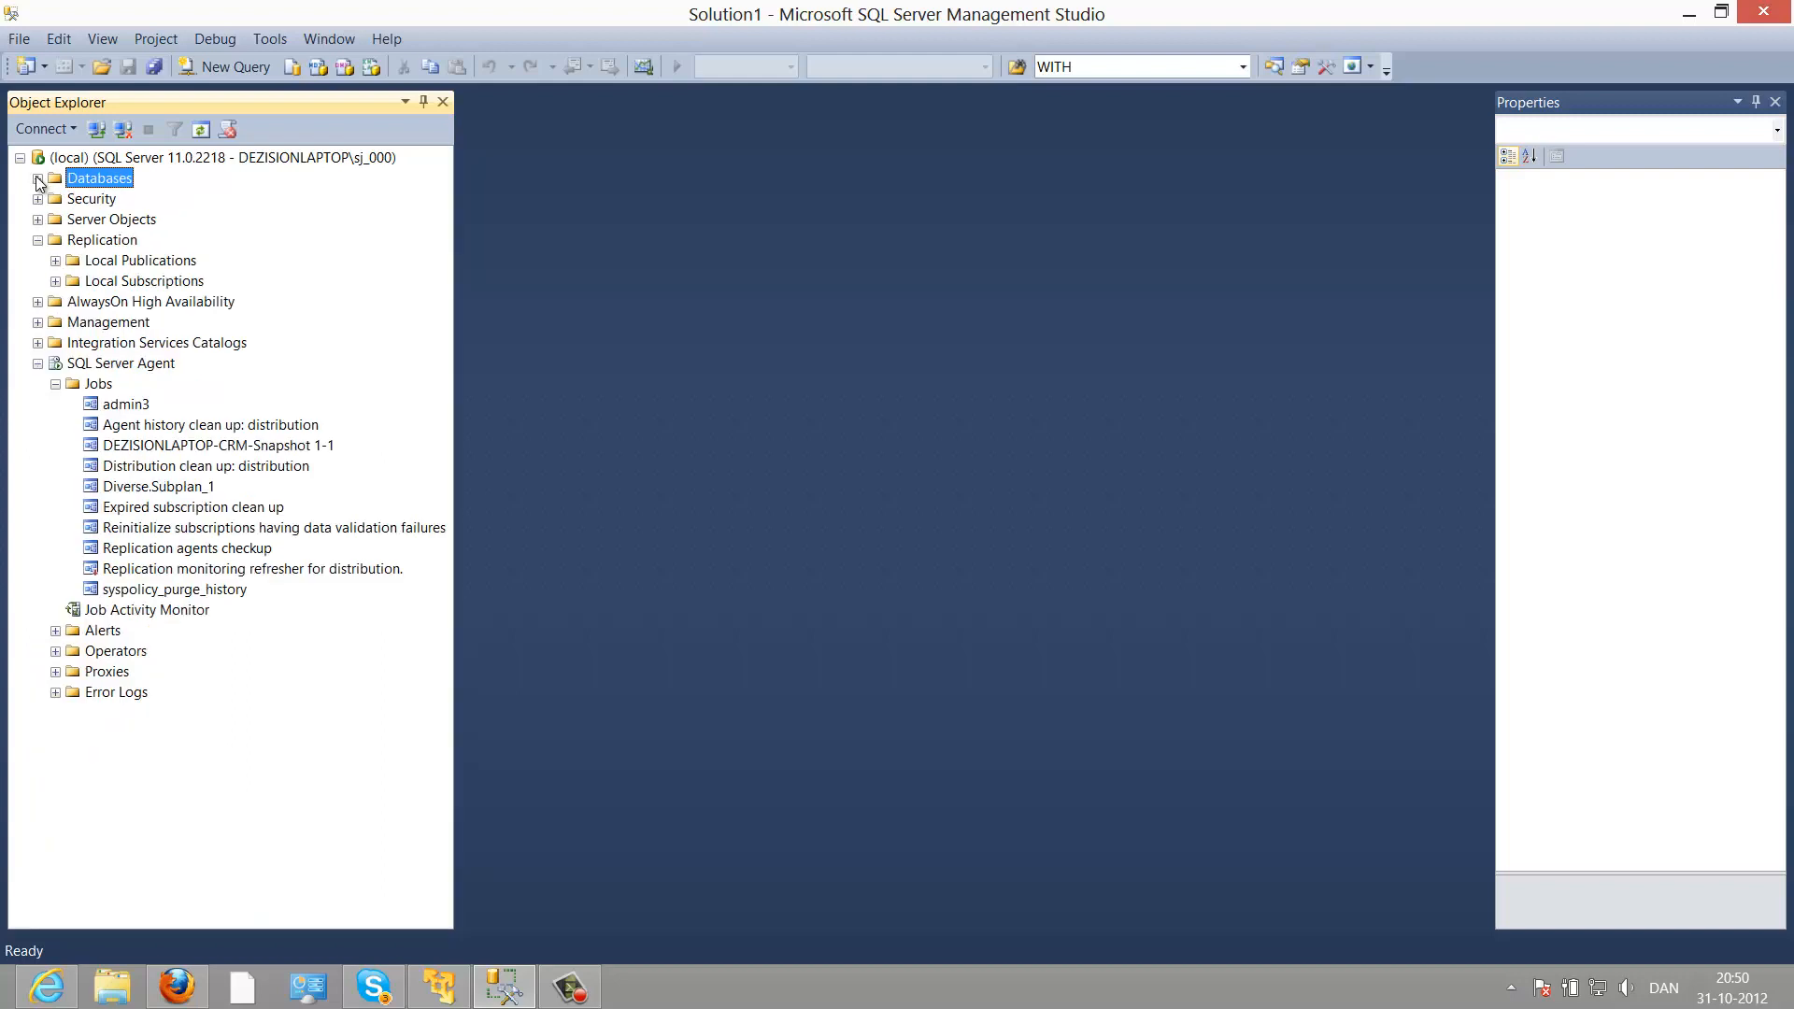
Step: Start a New Publication on Local Publications and accept CRM as the publication database
right_click(167, 262)
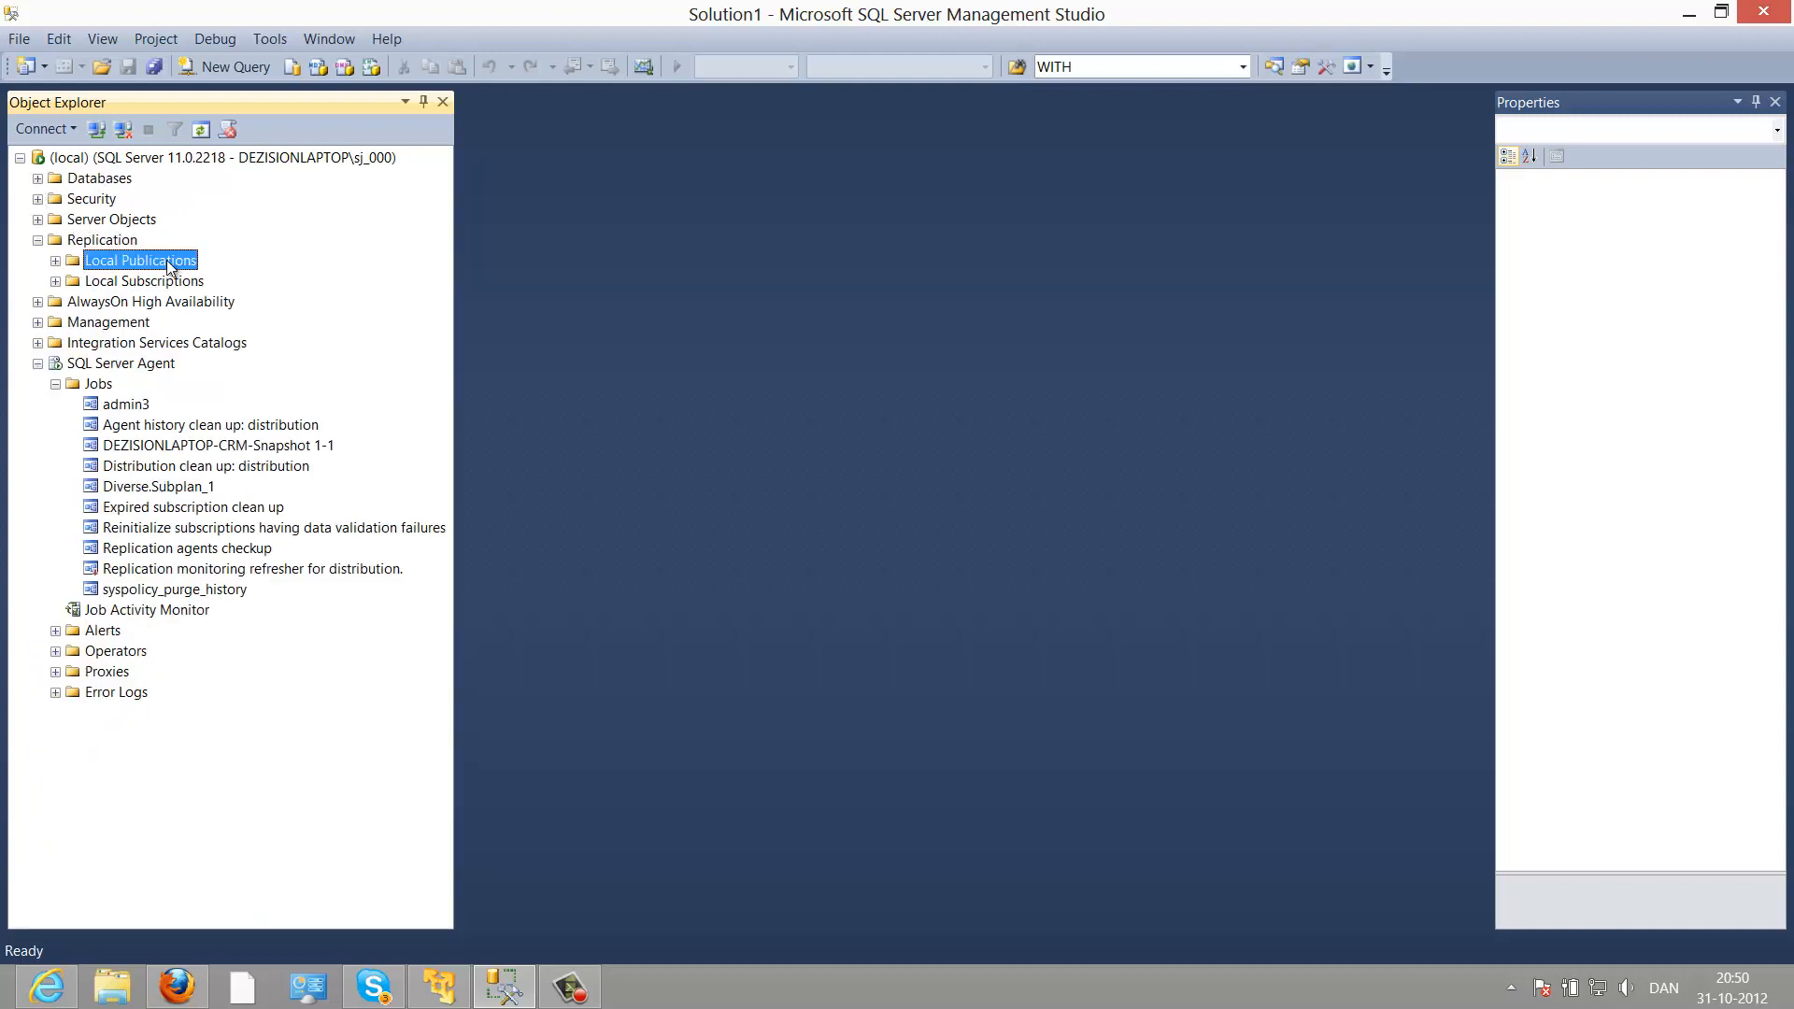
left_click(194, 273)
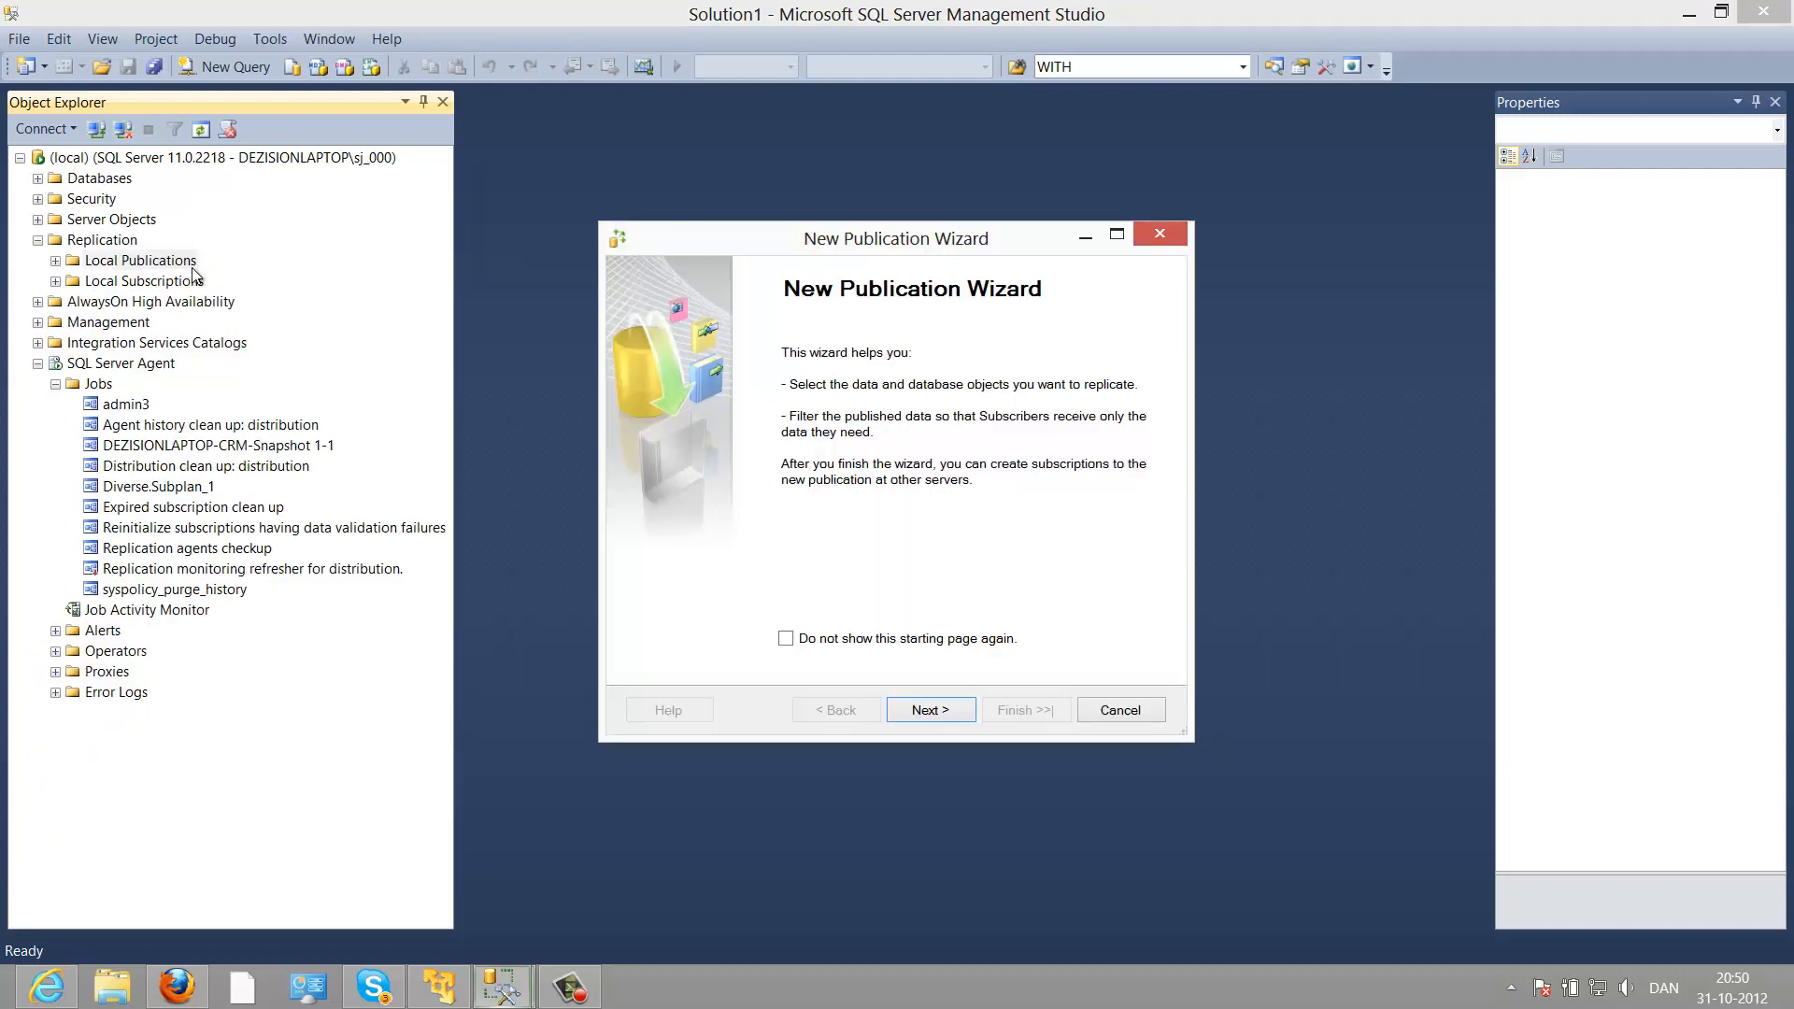
left_click(934, 712)
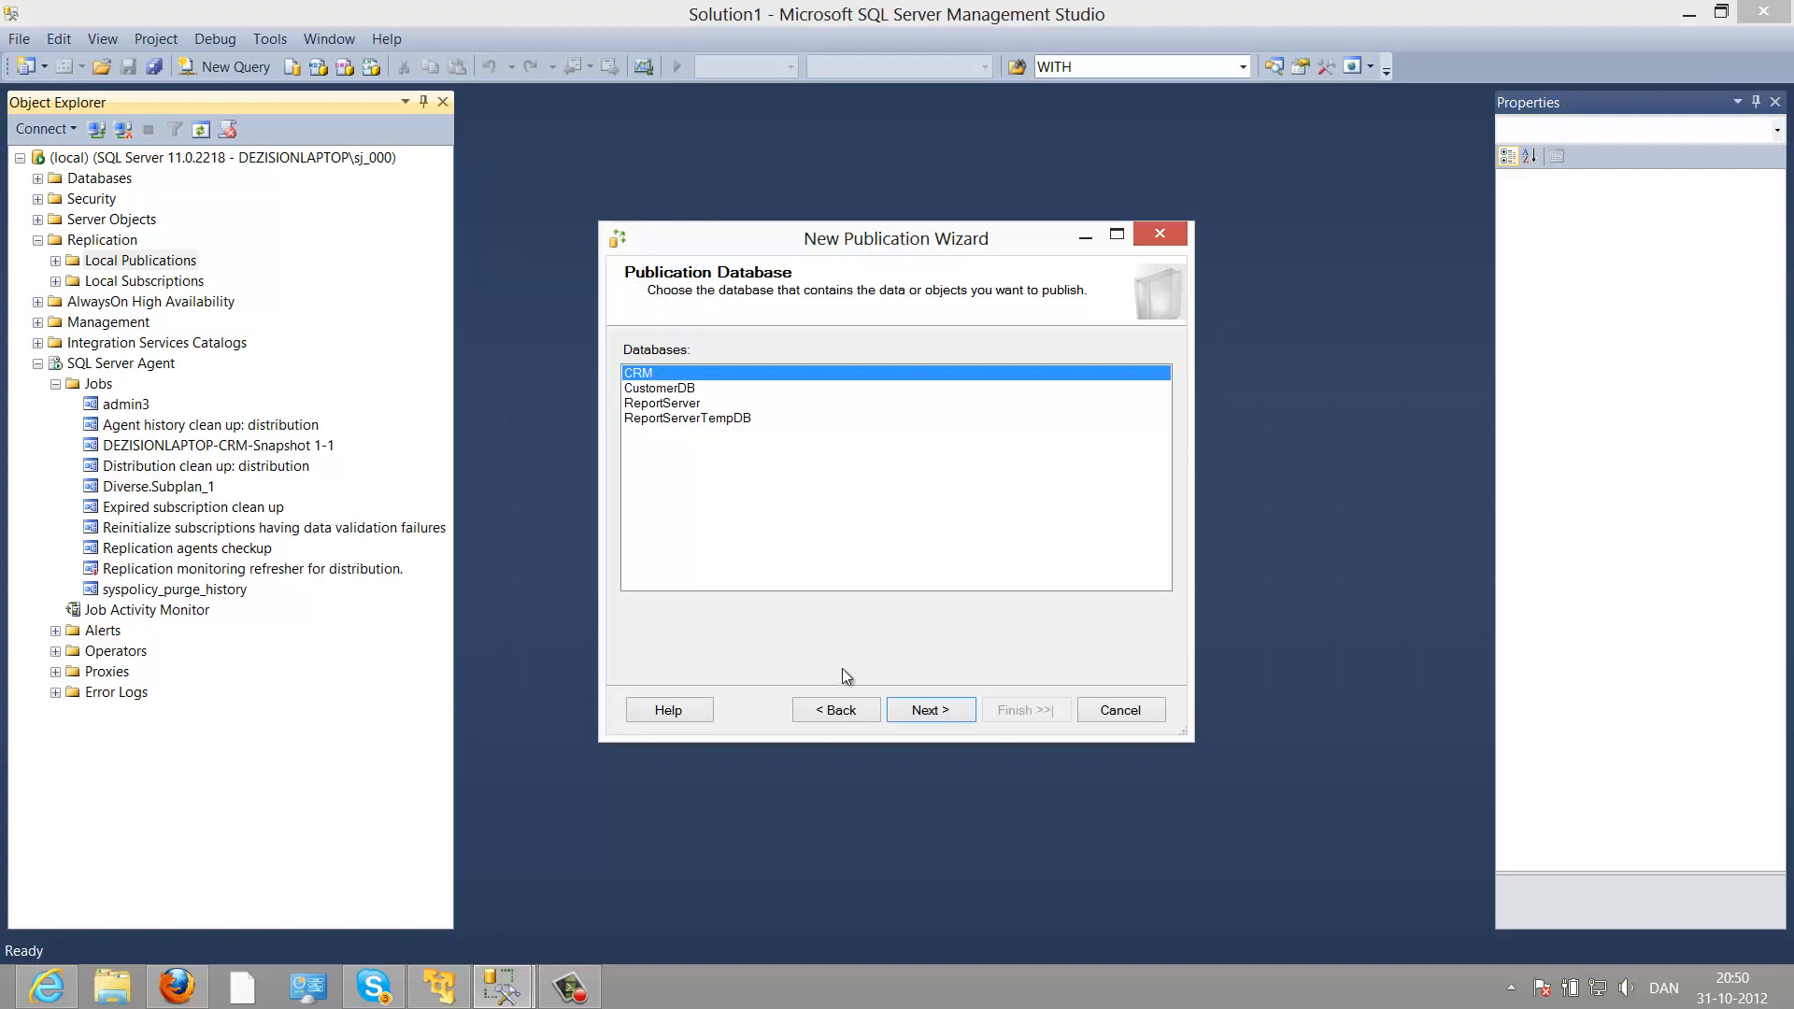
left_click(916, 716)
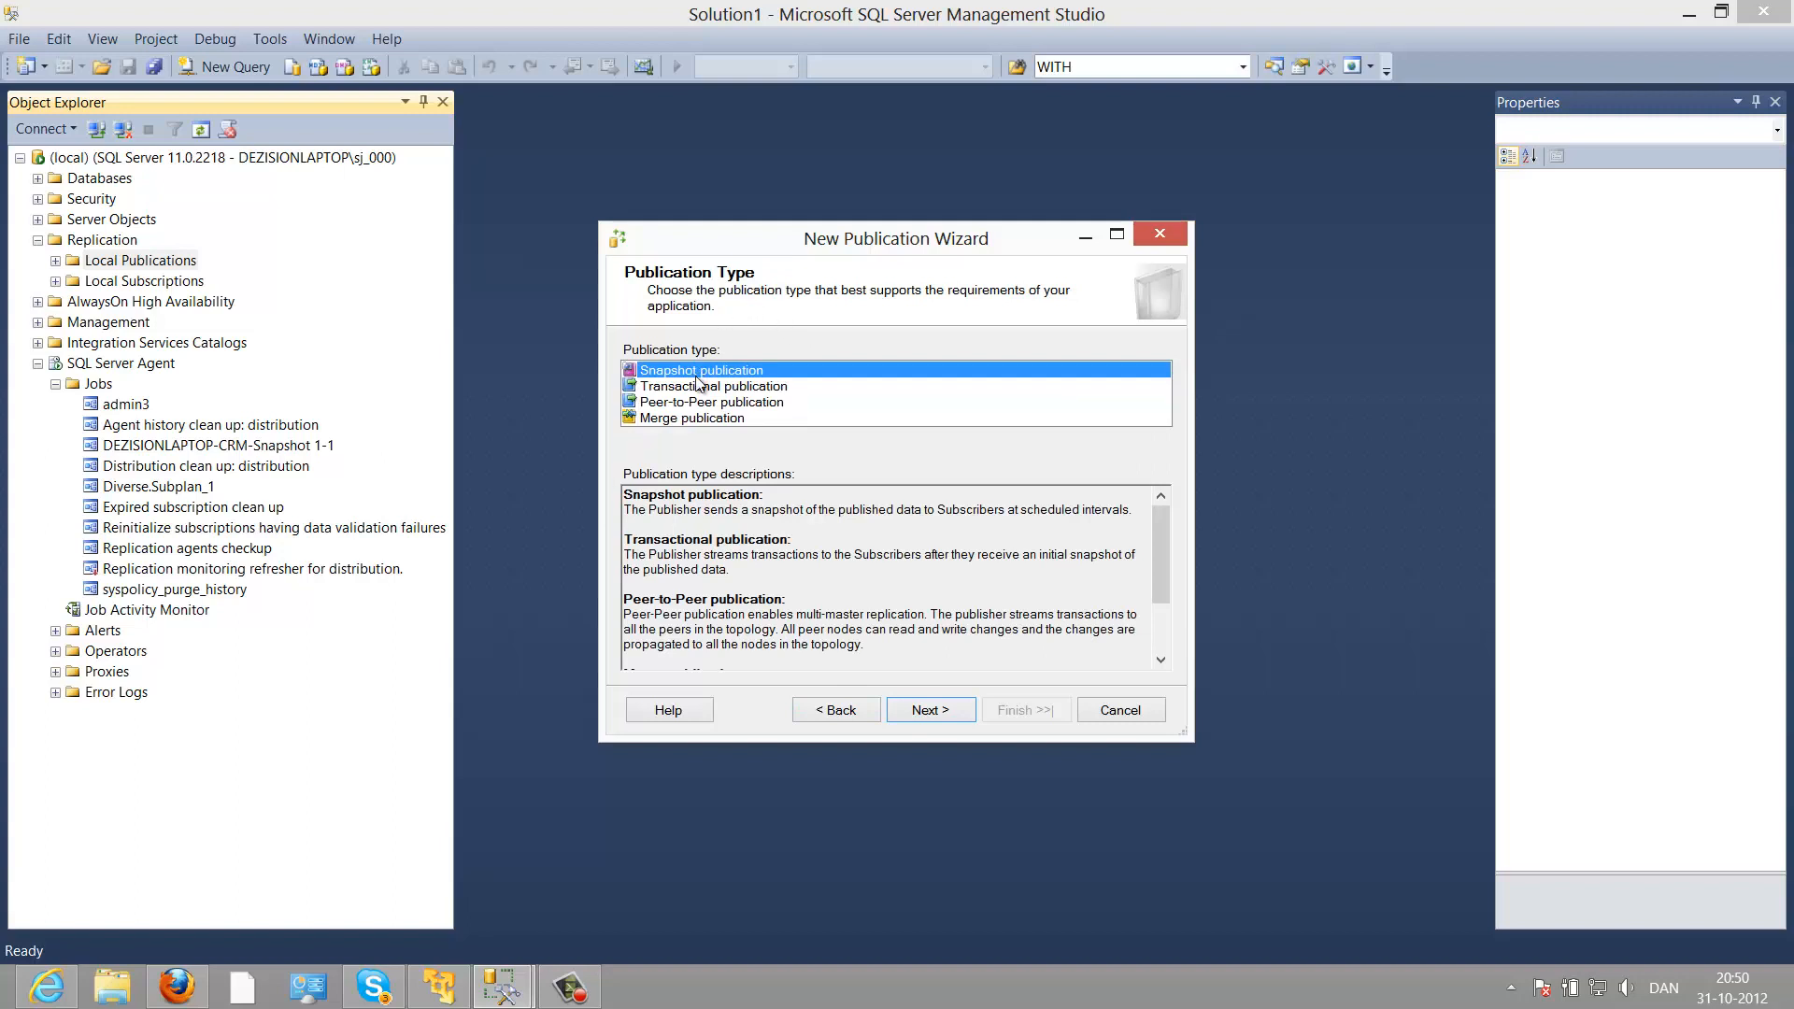
Step: Compare the publication types and choose Snapshot publication
key("Down")
key("Down")
key("Down")
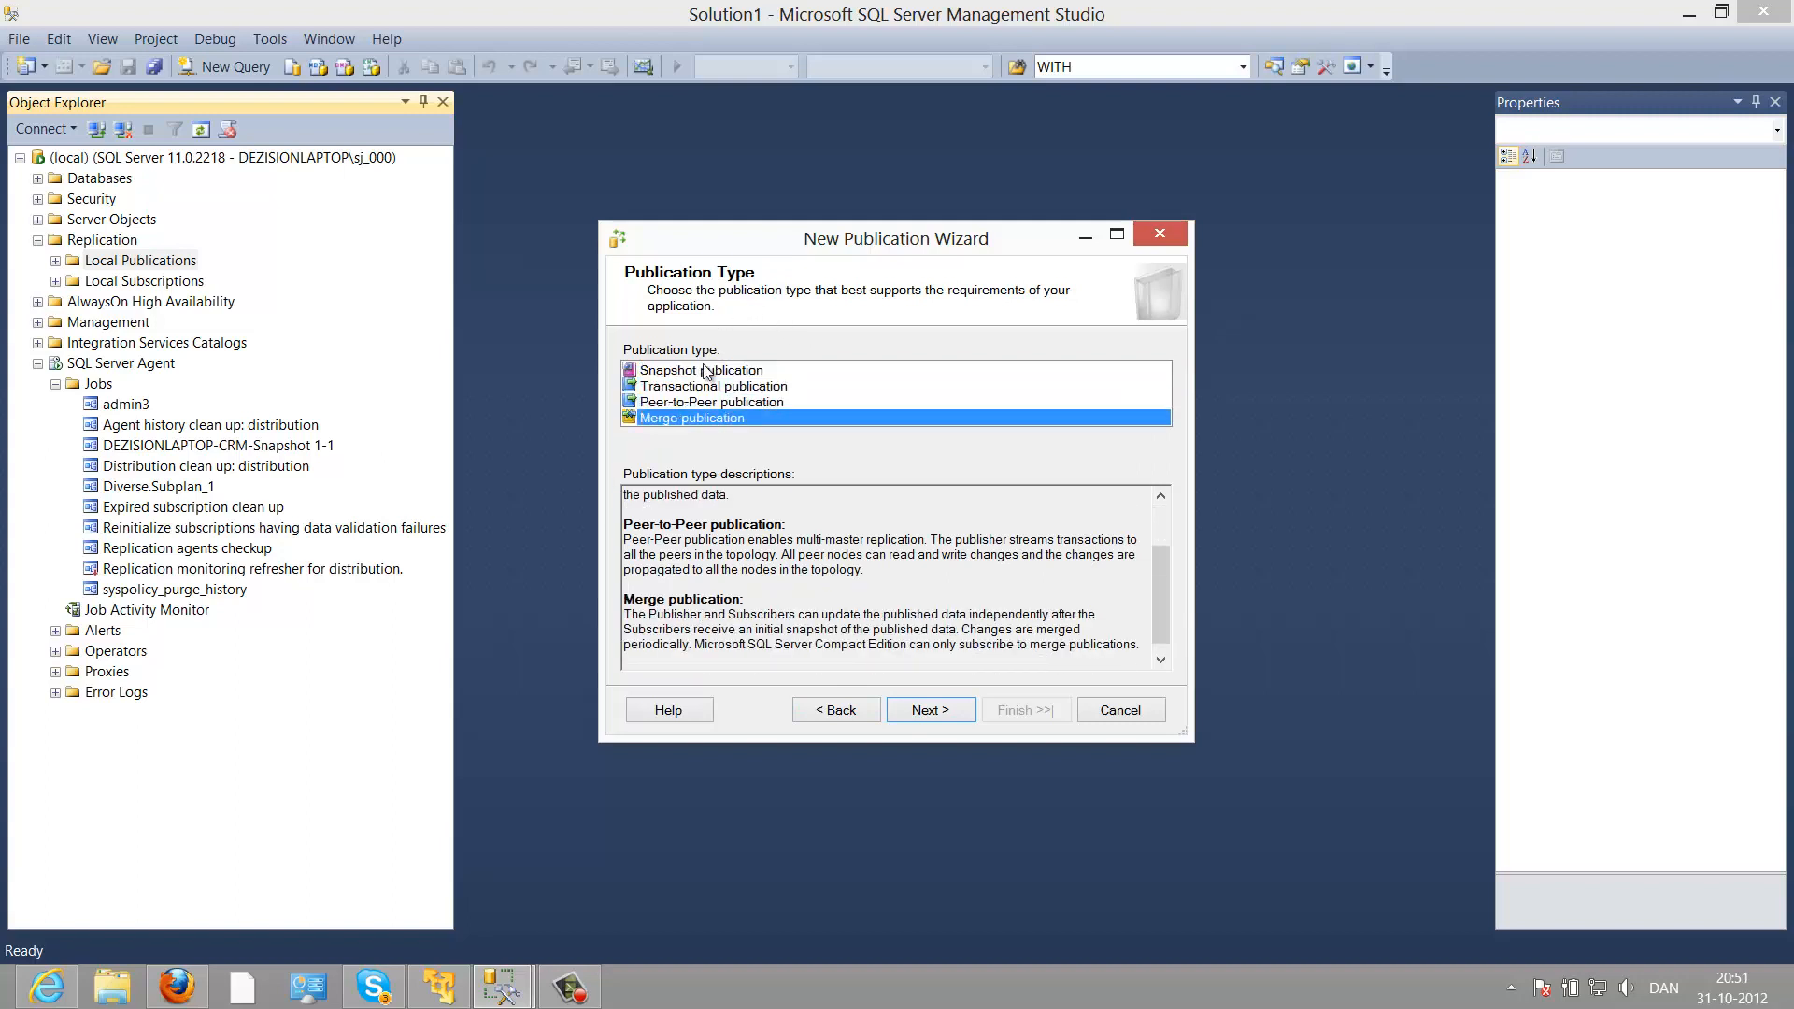
left_click(704, 374)
left_click(716, 387)
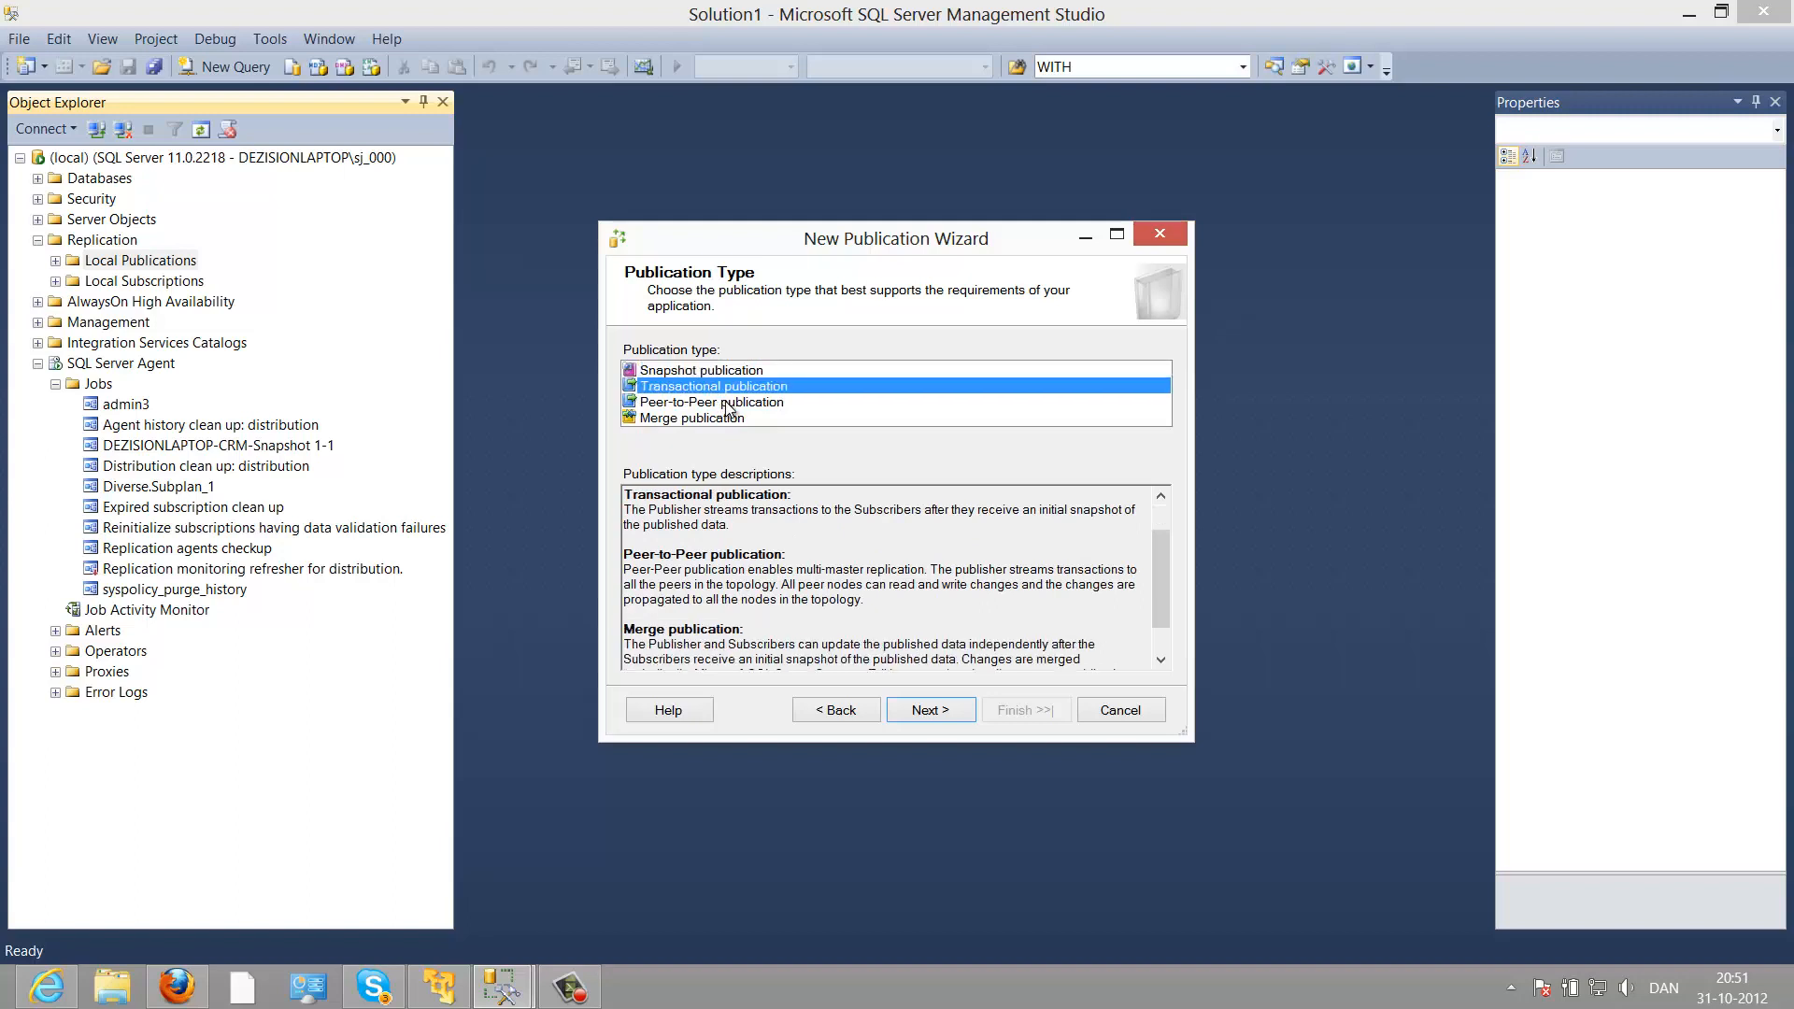
left_click(727, 406)
left_click(732, 420)
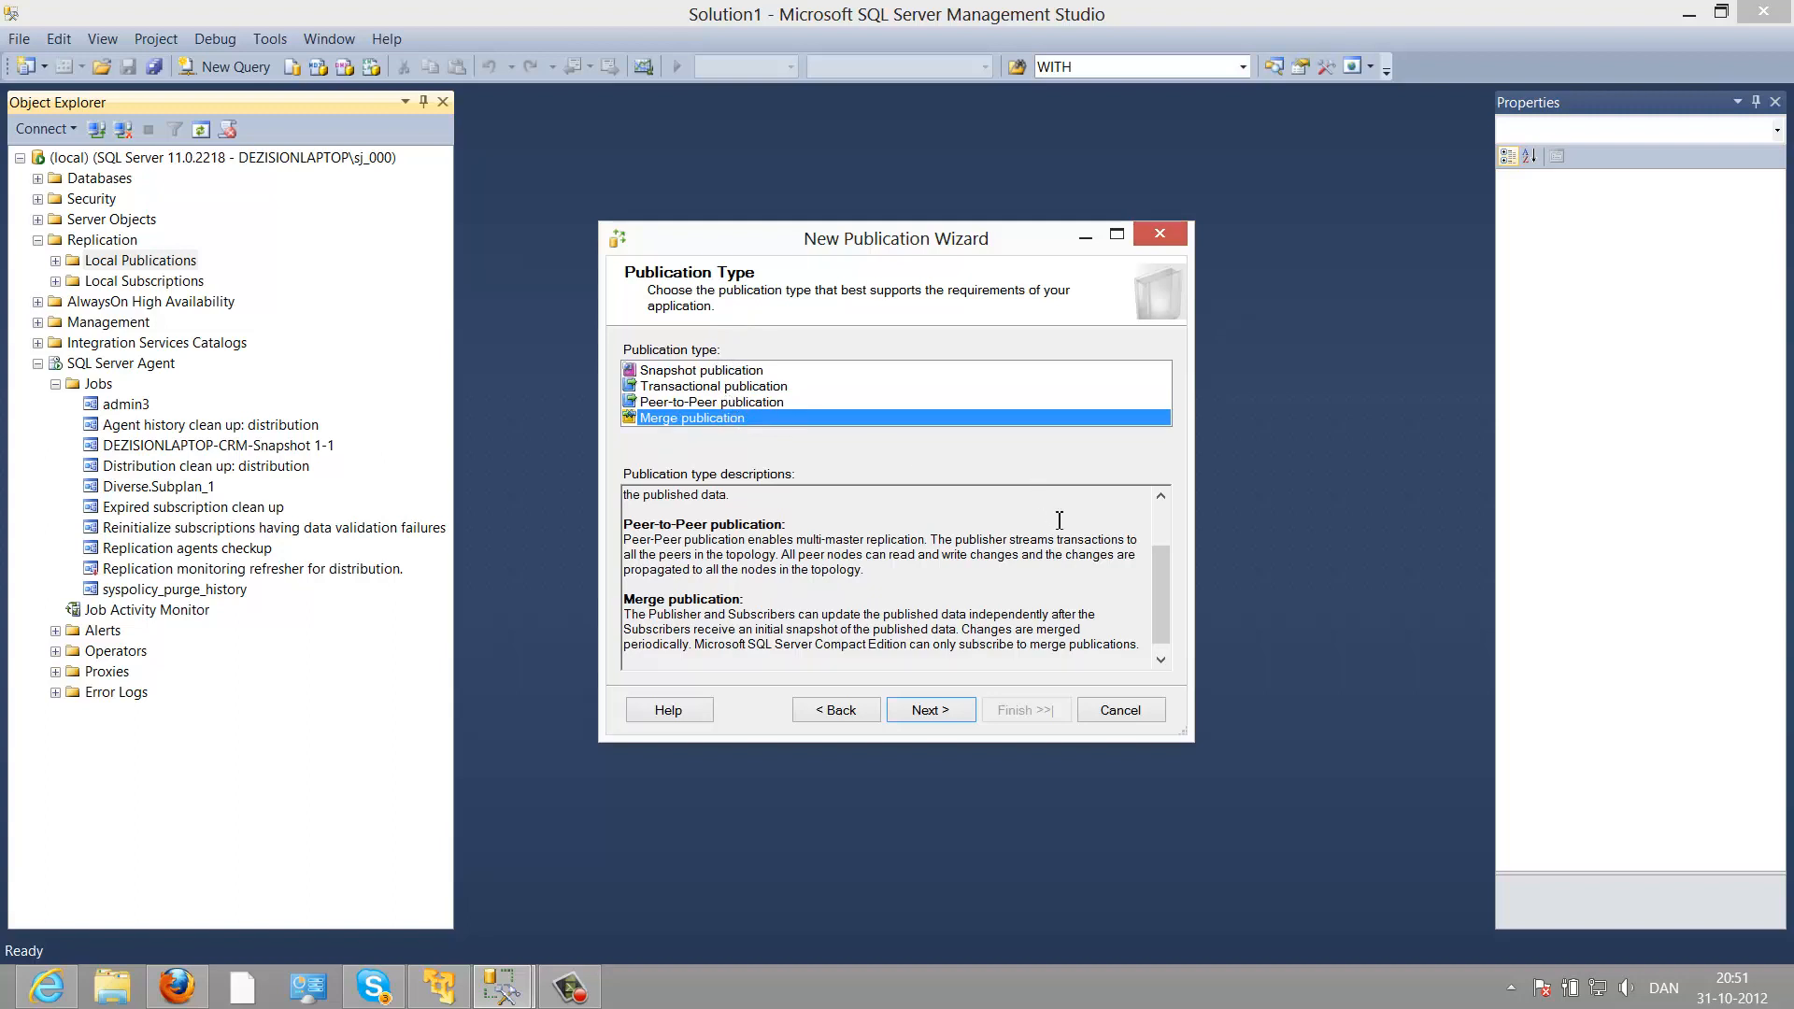
left_click_drag(1159, 596, 1163, 501)
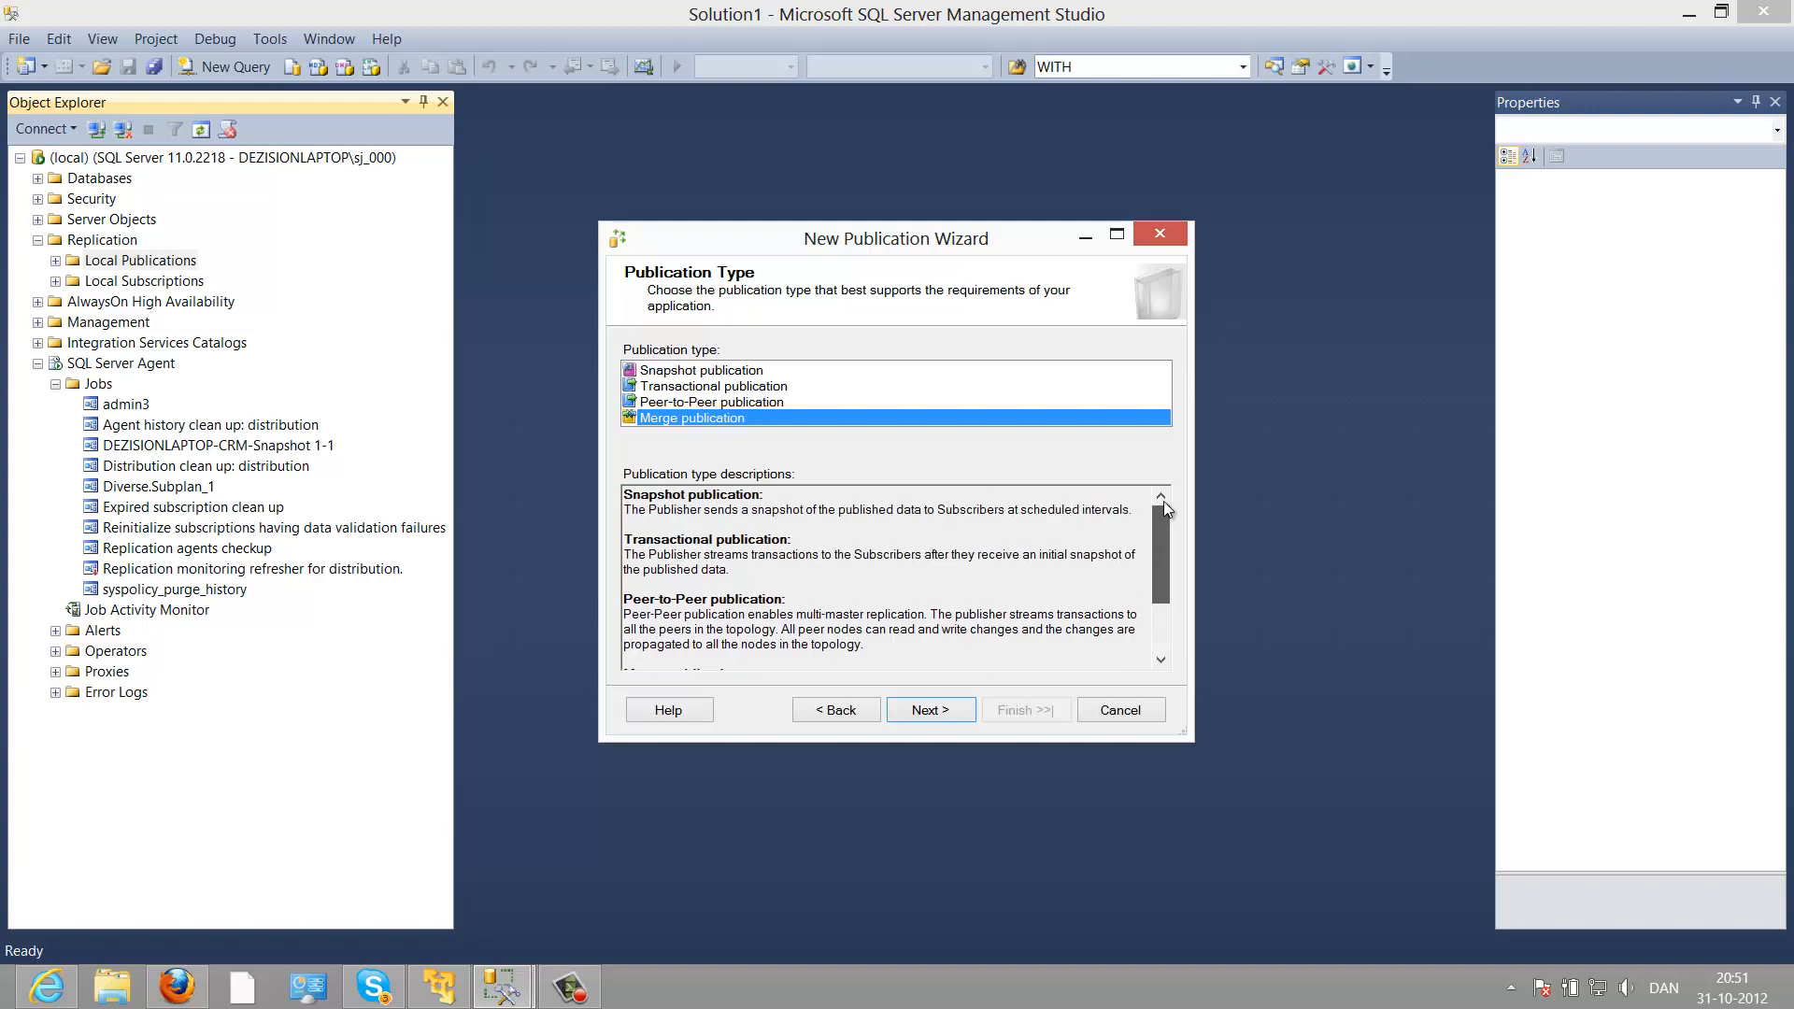
left_click(654, 374)
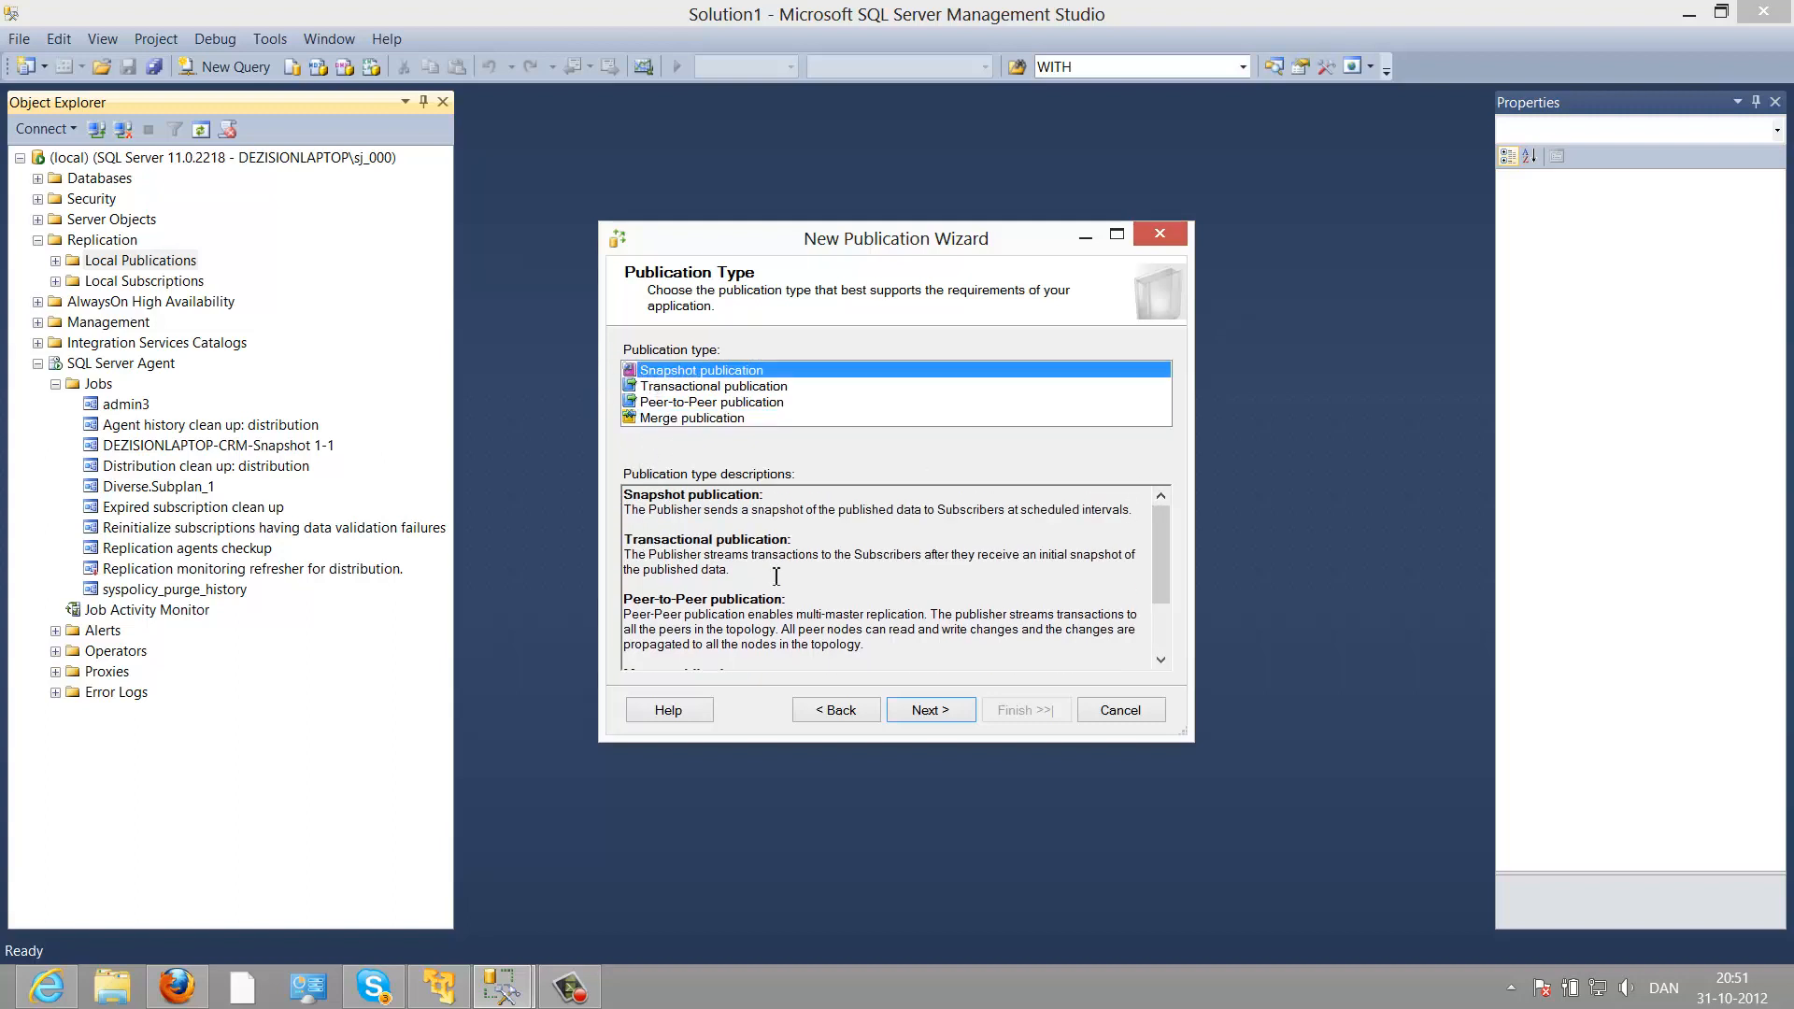
left_click(914, 711)
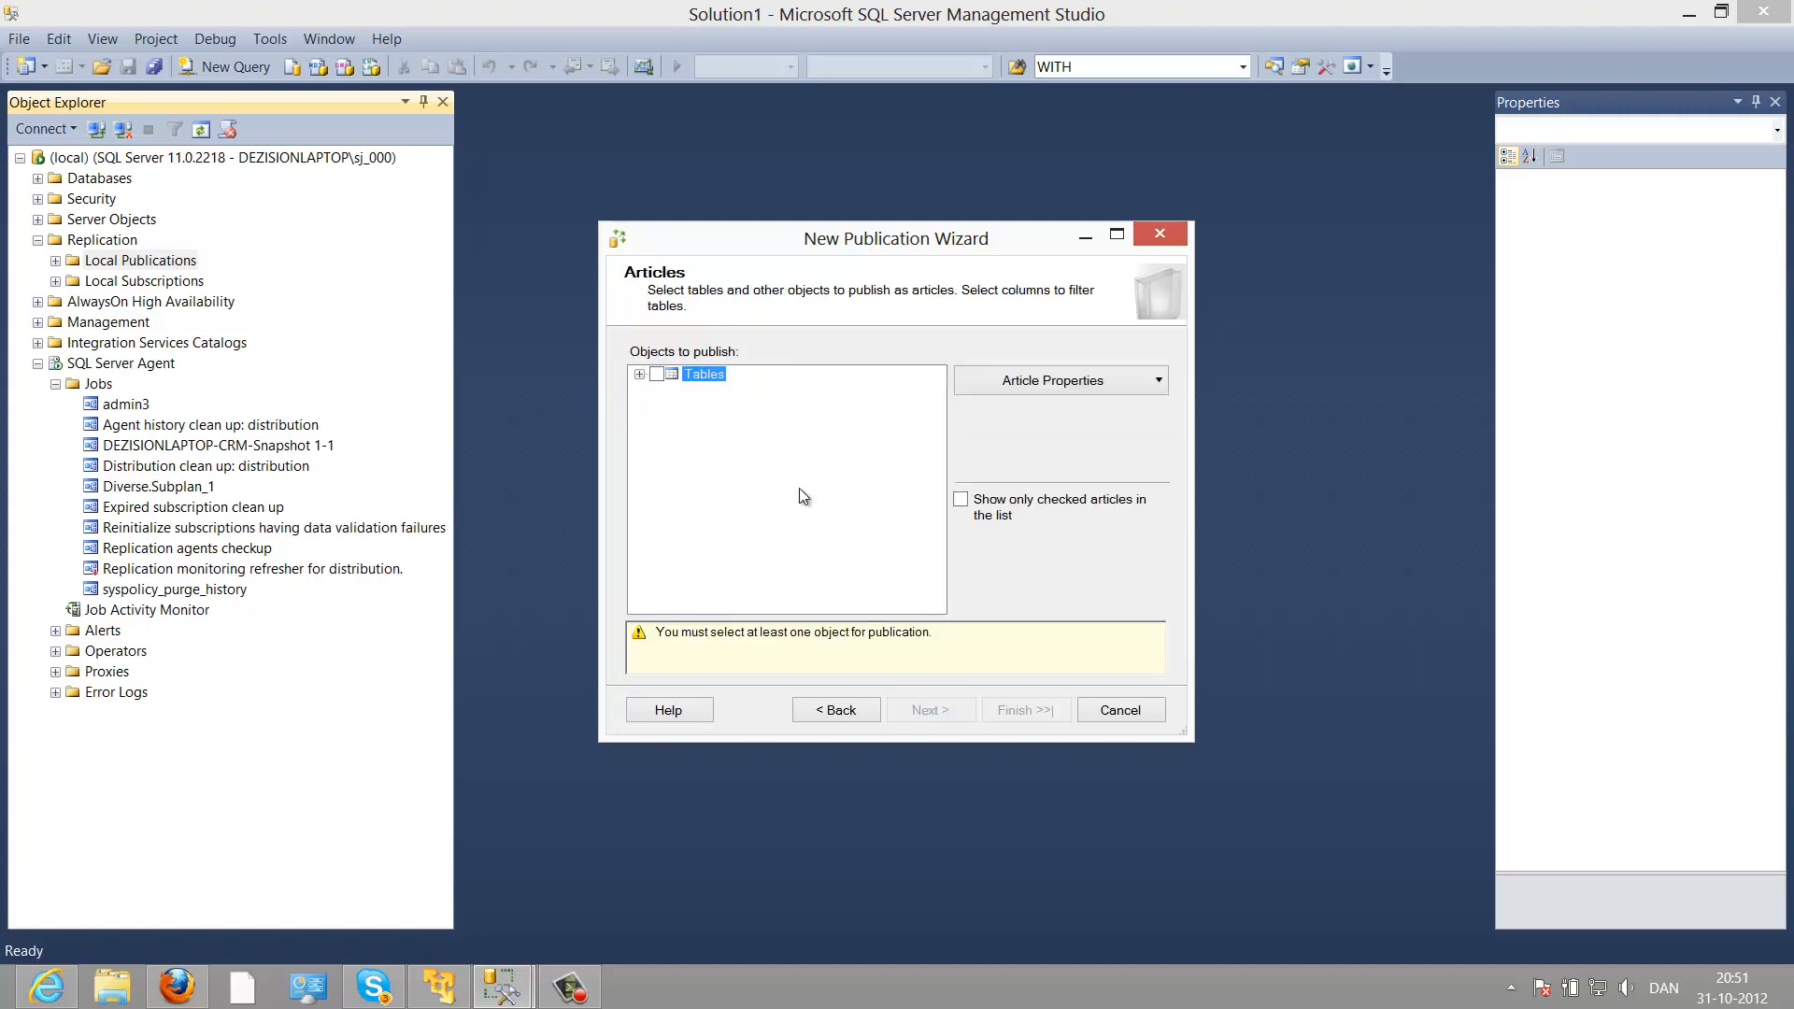
Step: Include the Customers (dbo) table as an article, excluding its Name column
left_click(639, 375)
left_click(675, 391)
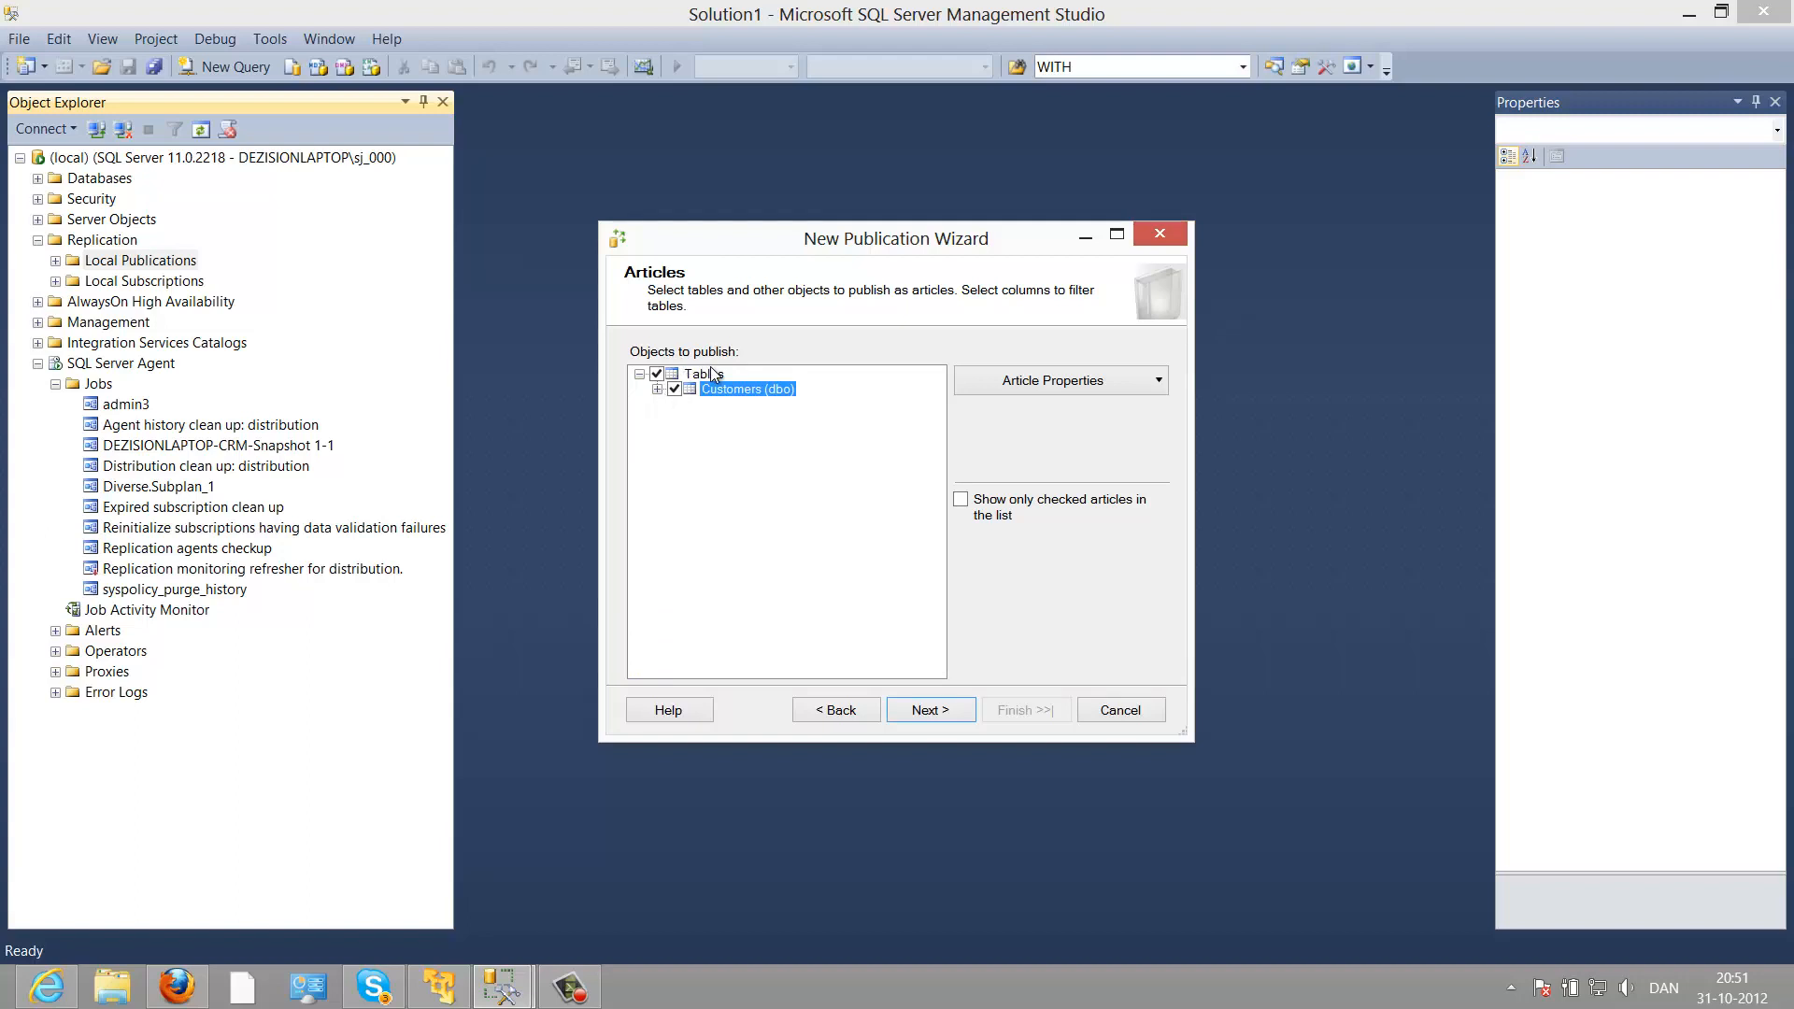
left_click(657, 389)
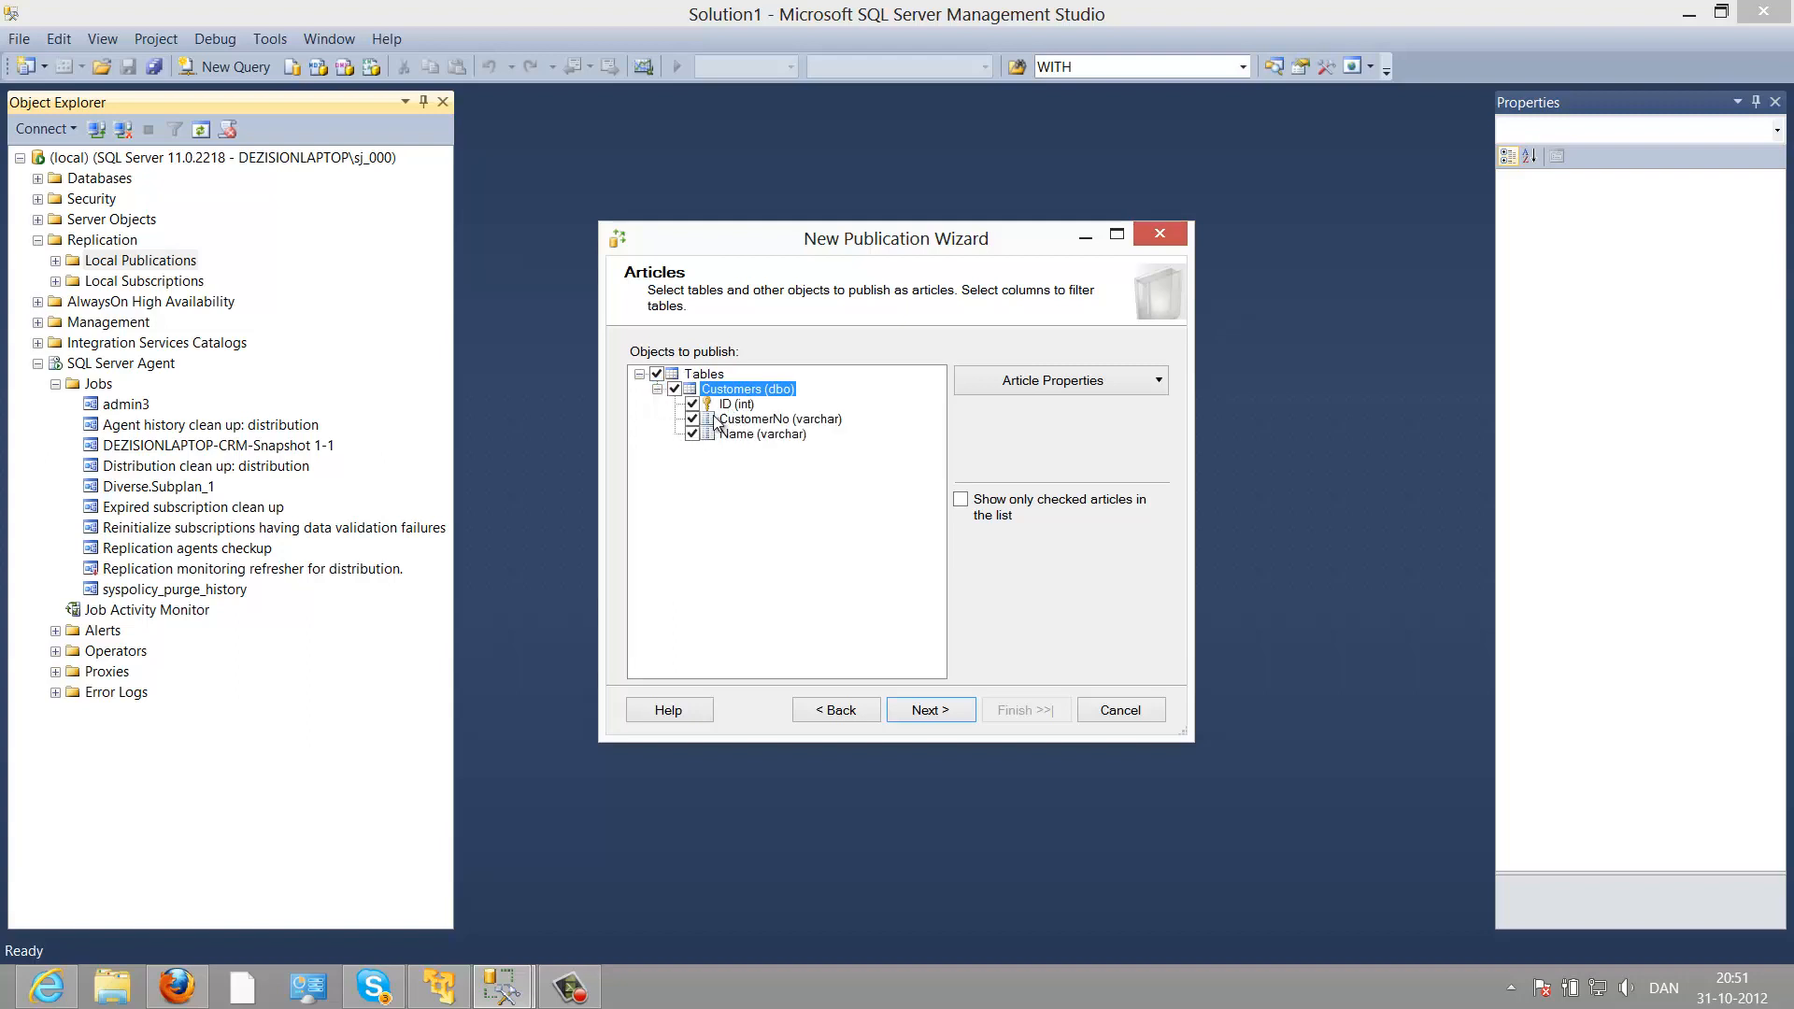
left_click(692, 435)
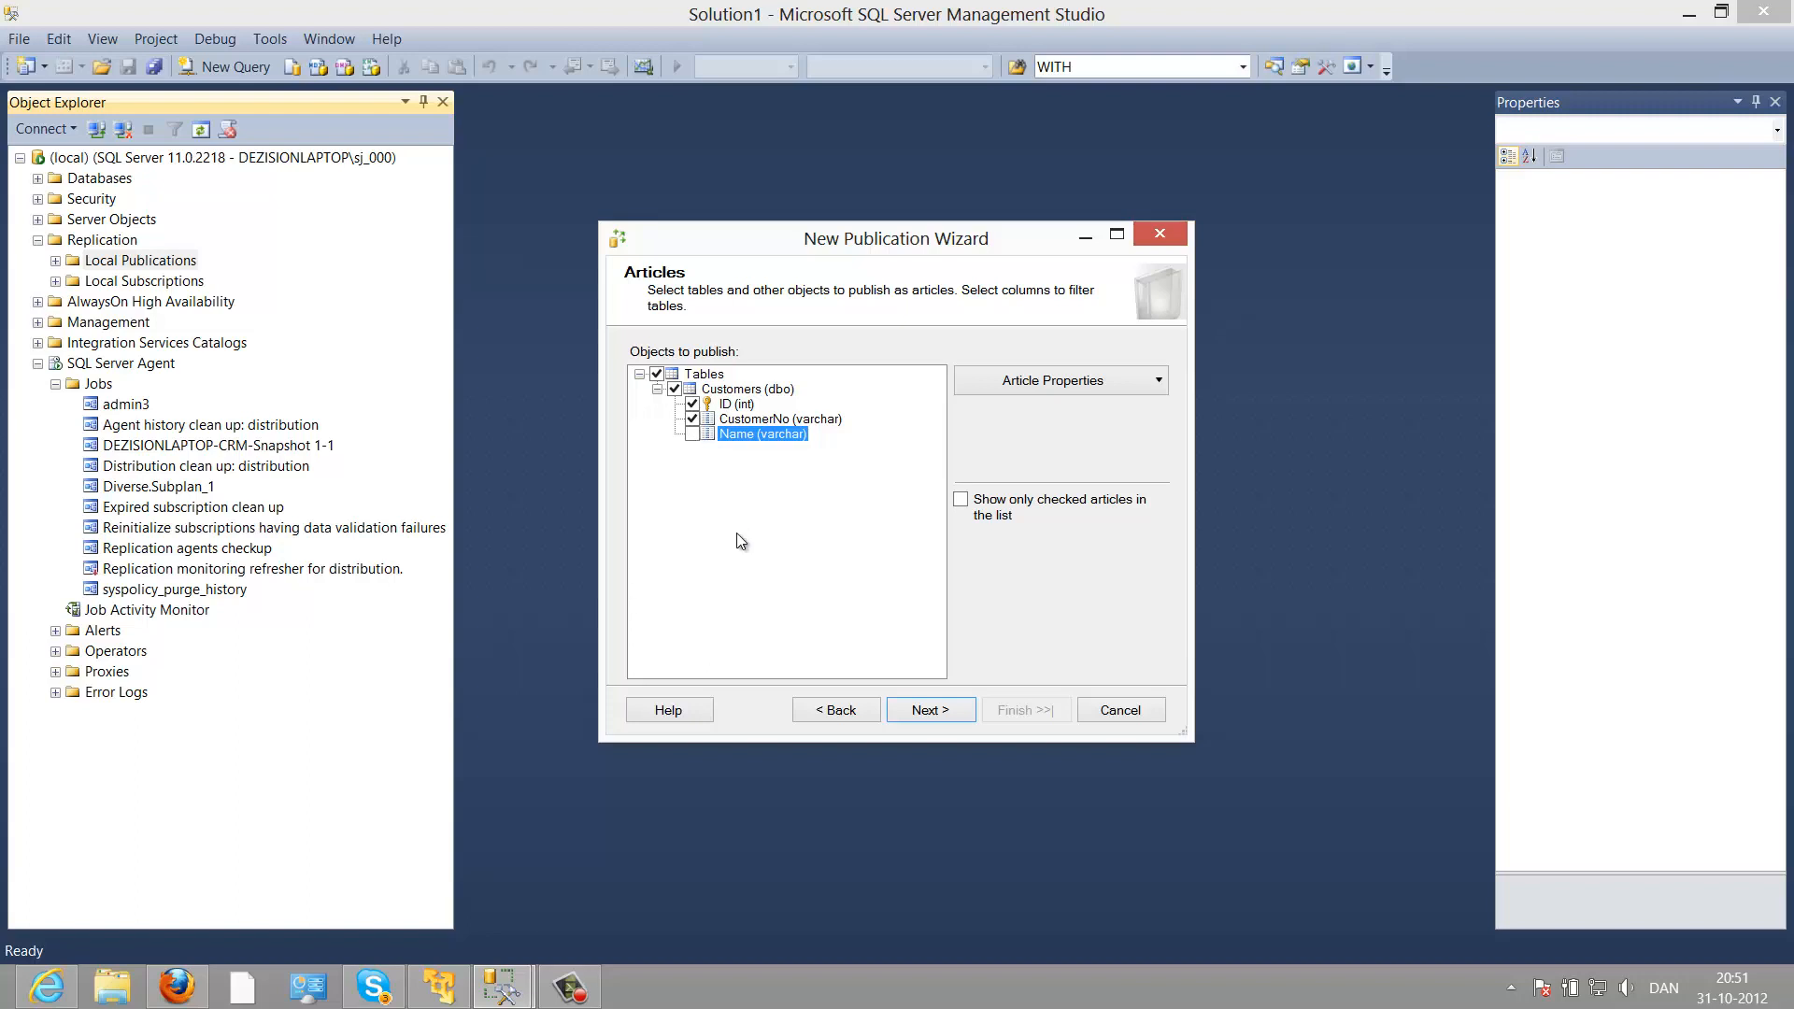
Step: Add a row filter WHERE [ID] <500 to Customers
left_click(920, 710)
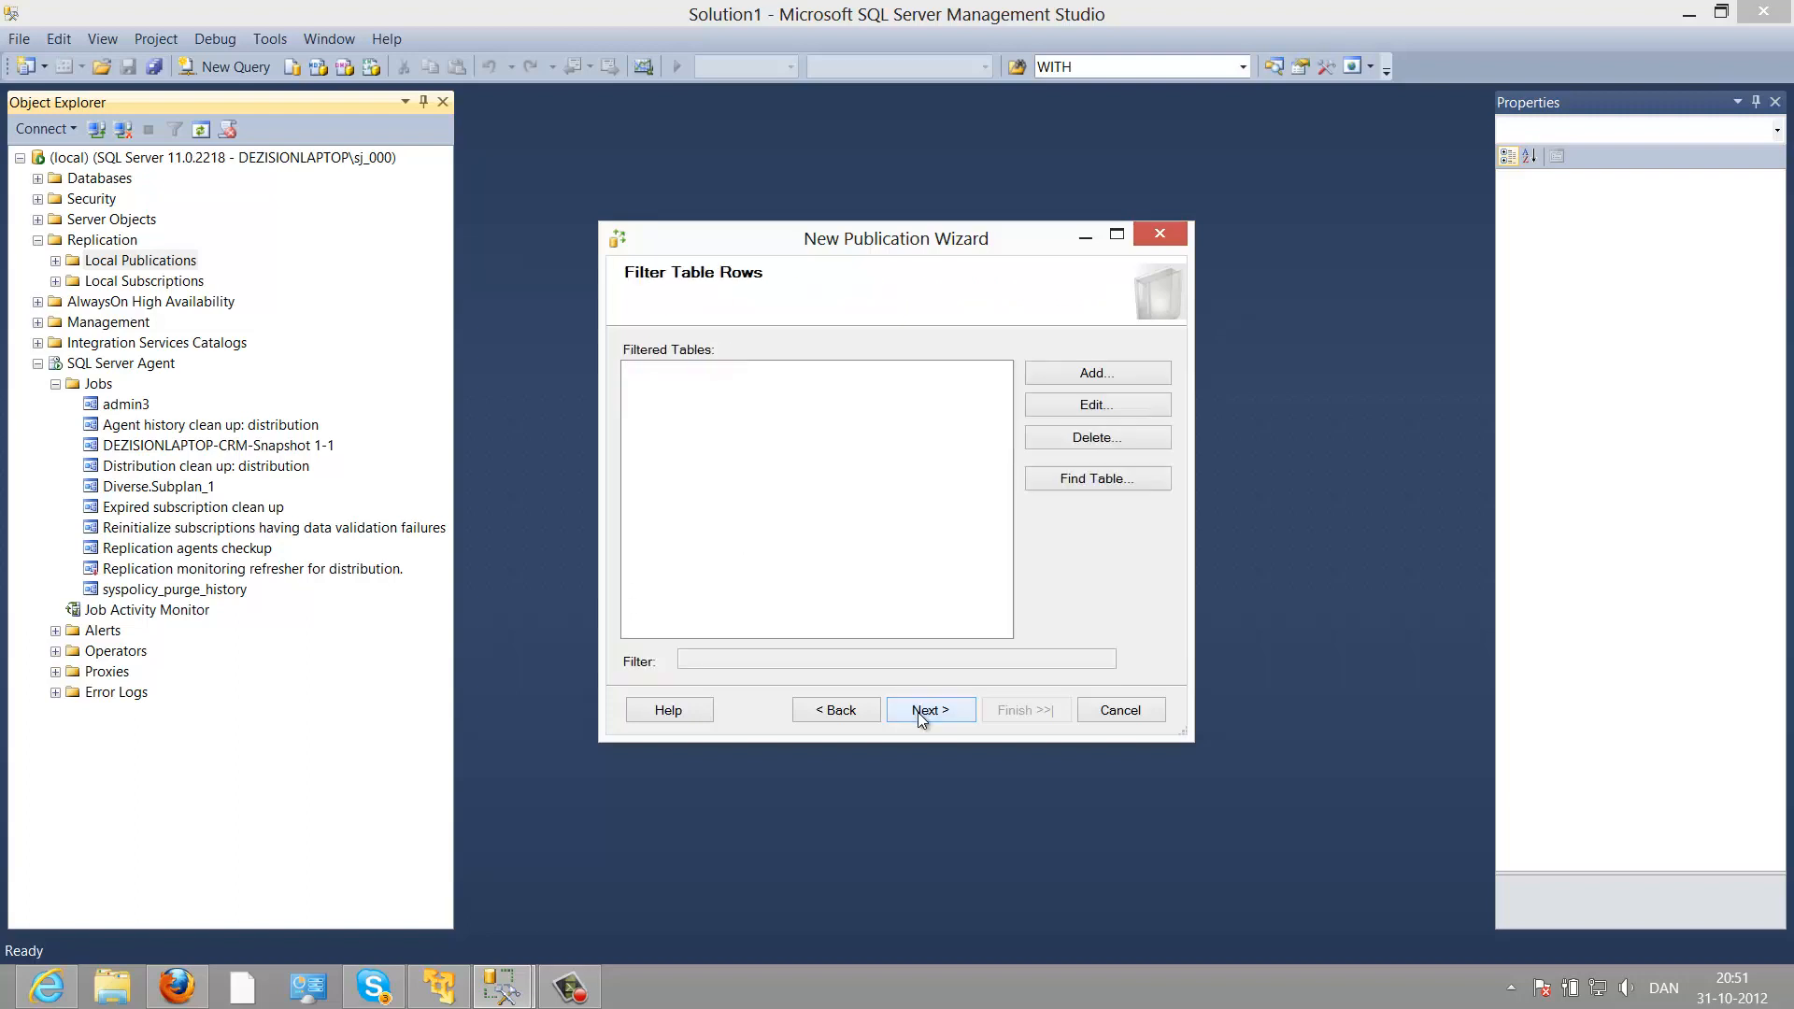
left_click(1065, 374)
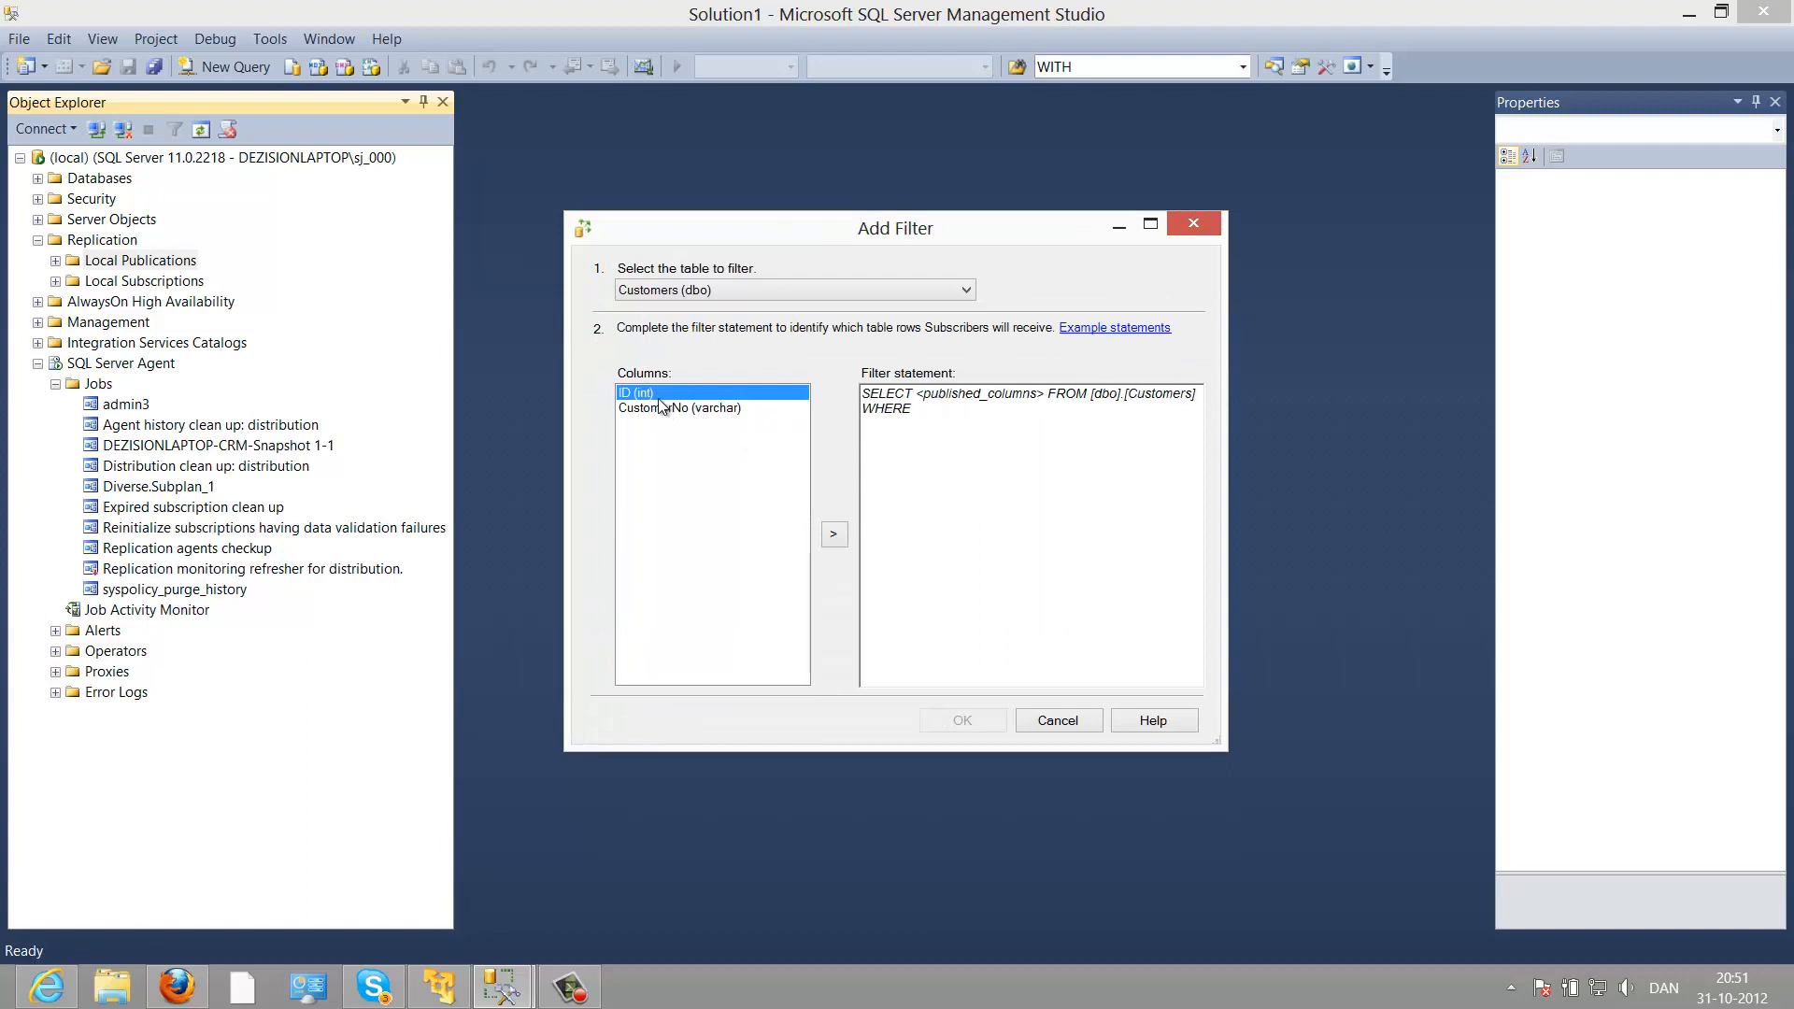
left_click_drag(646, 390, 924, 423)
type("<500")
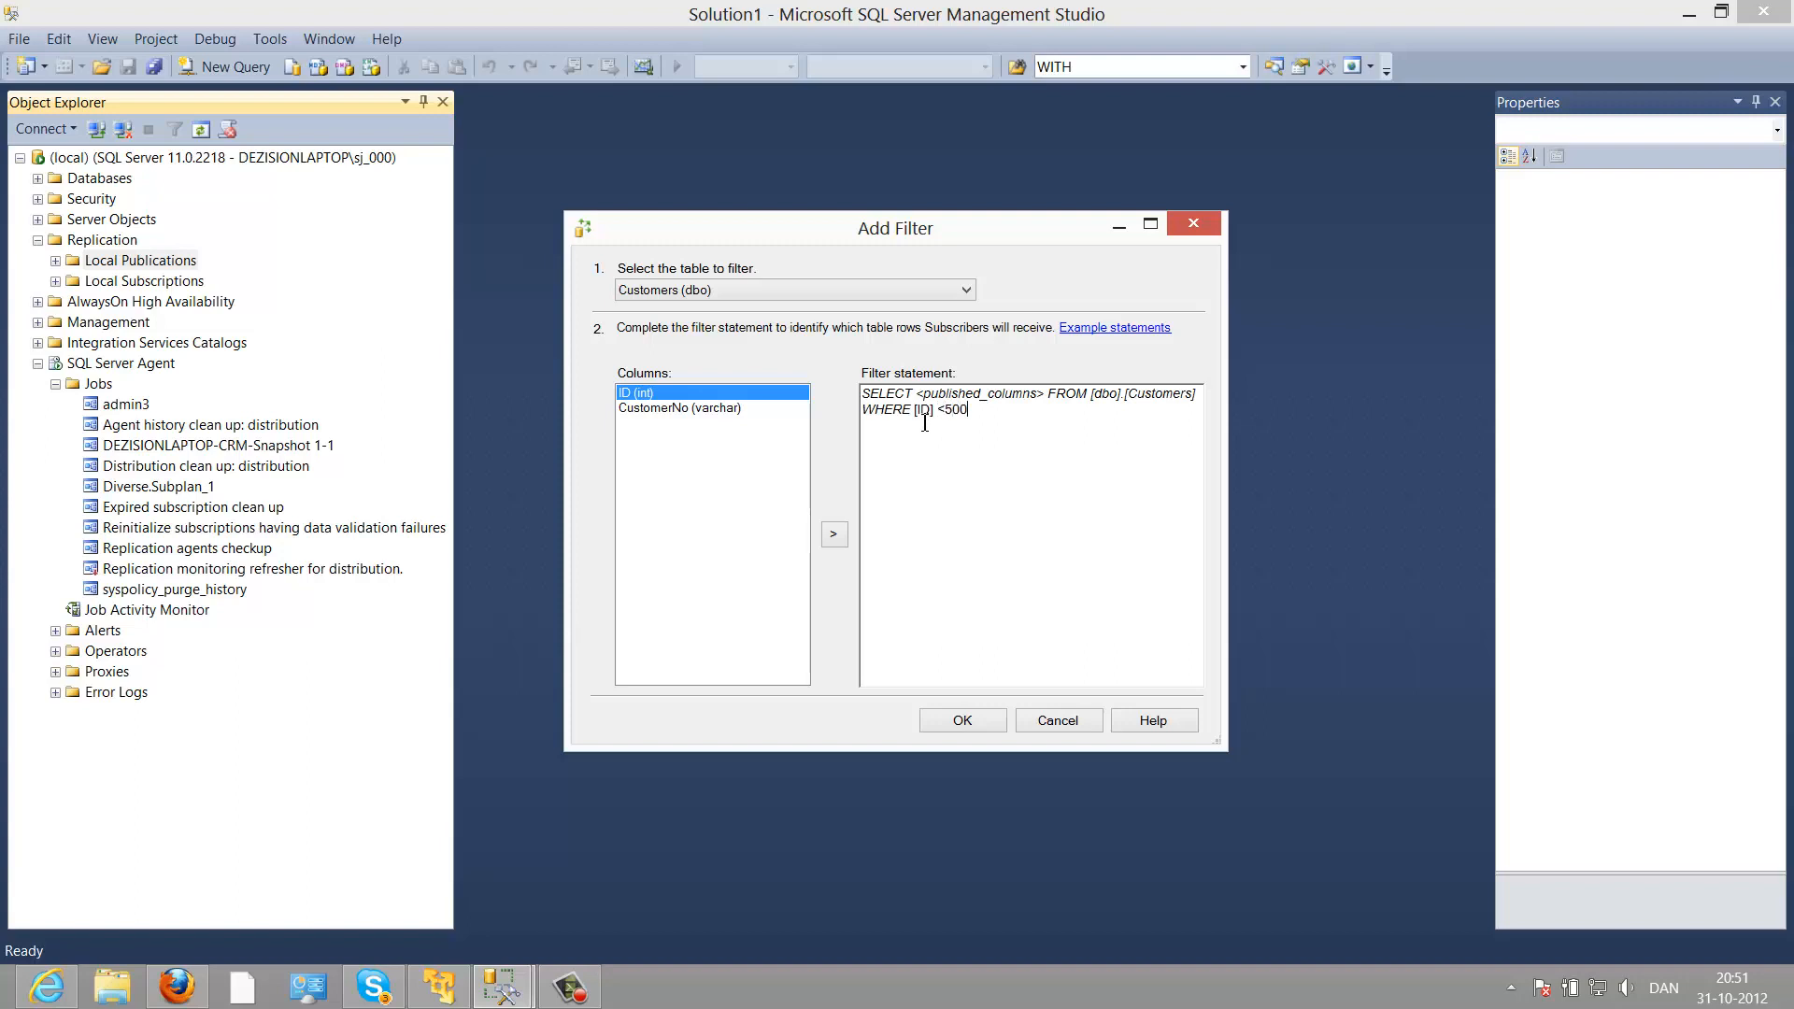
left_click(995, 720)
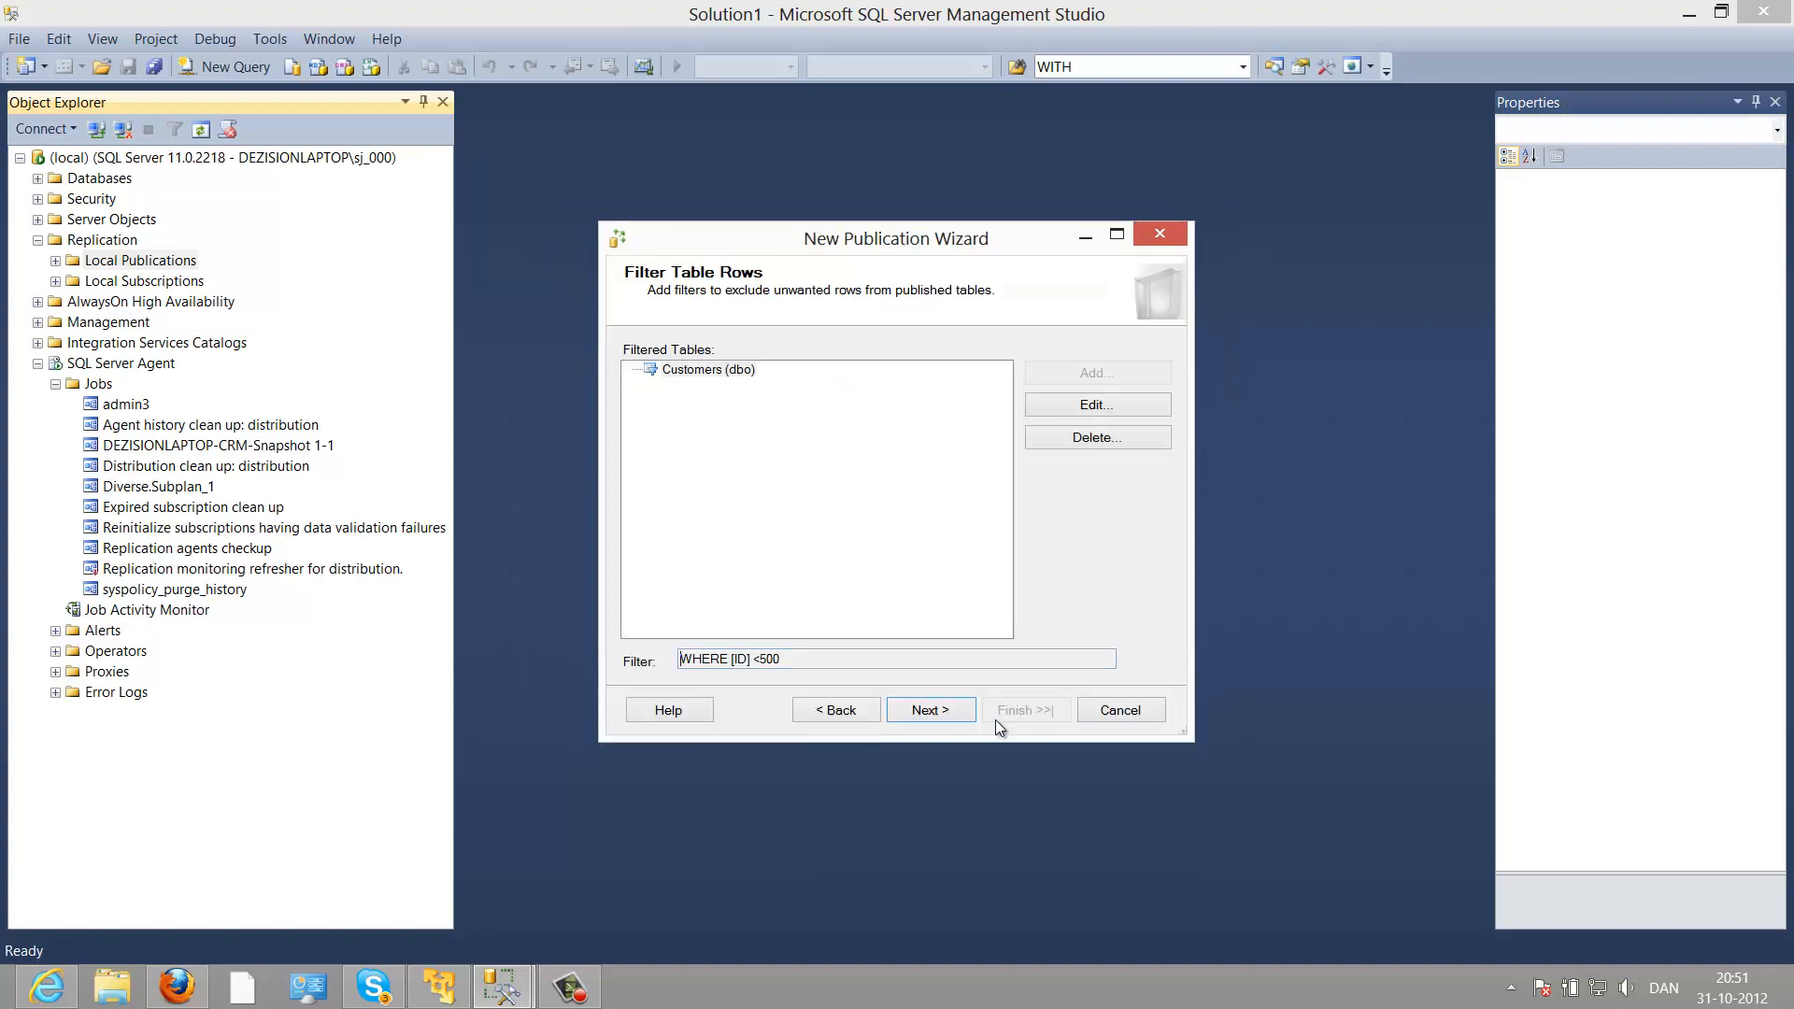
left_click(964, 713)
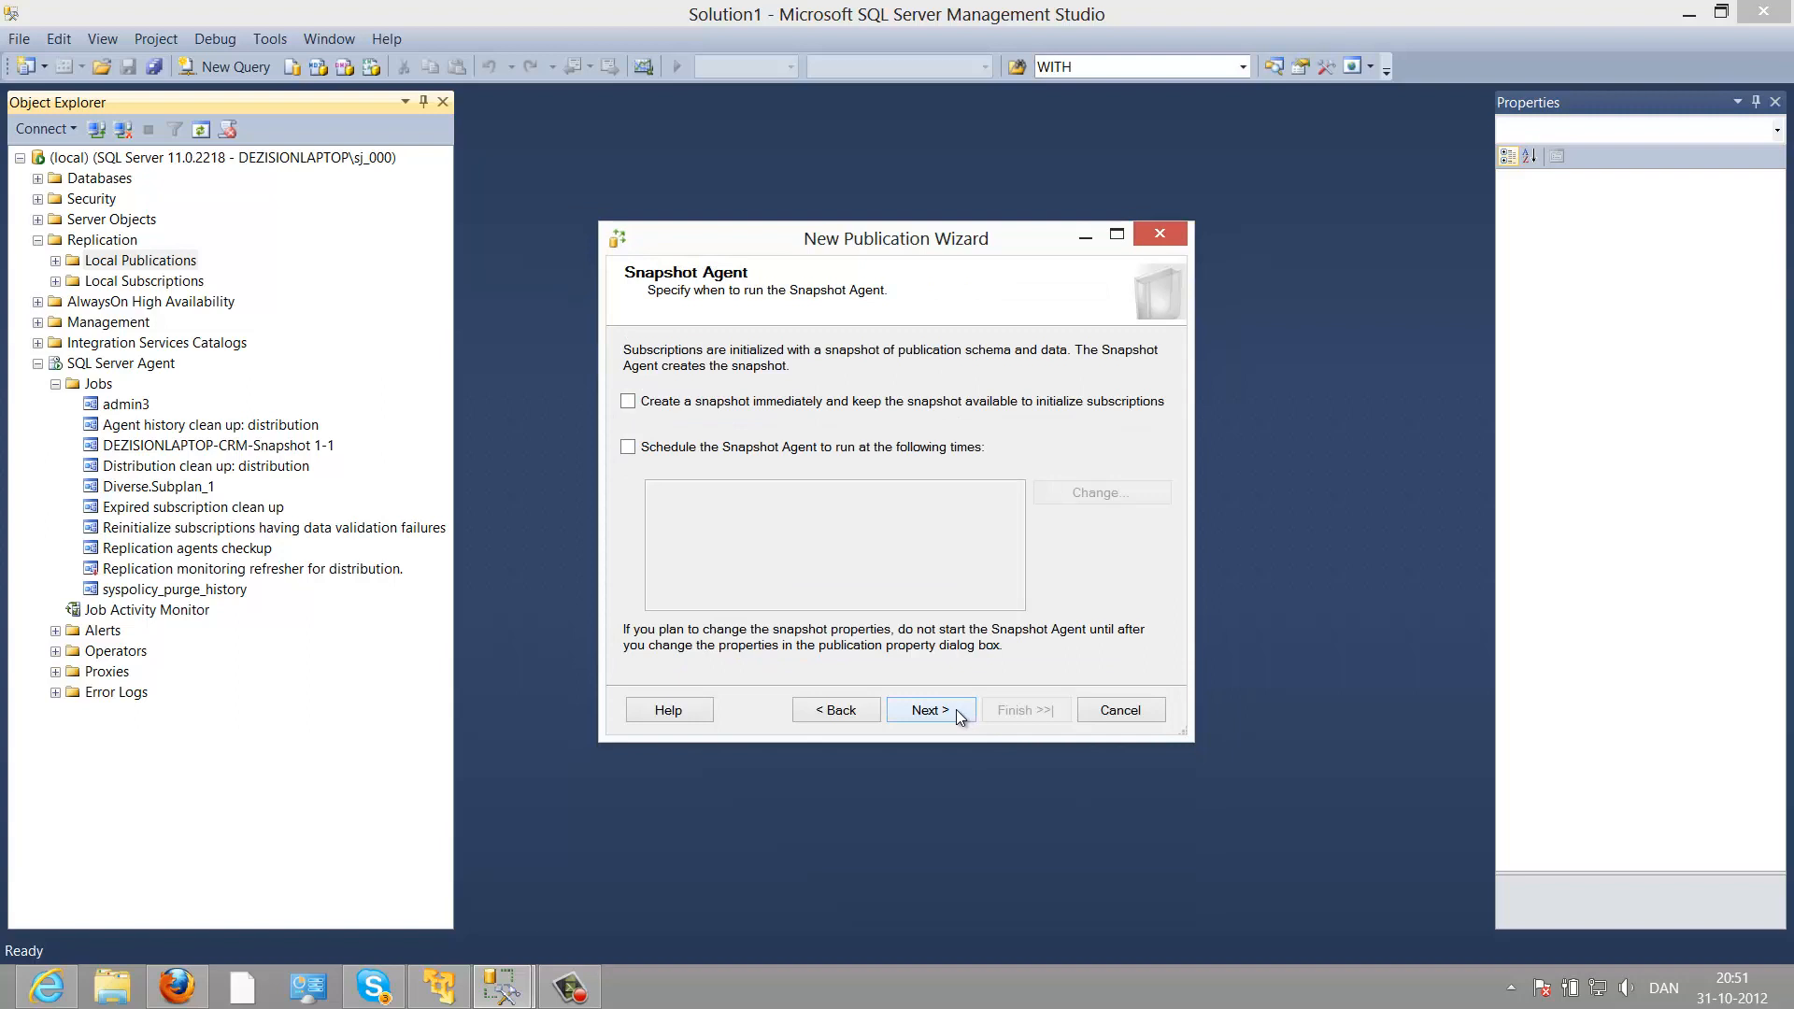
Step: Create a snapshot immediately and keep the hourly Snapshot Agent schedule
left_click(711, 409)
left_click(714, 447)
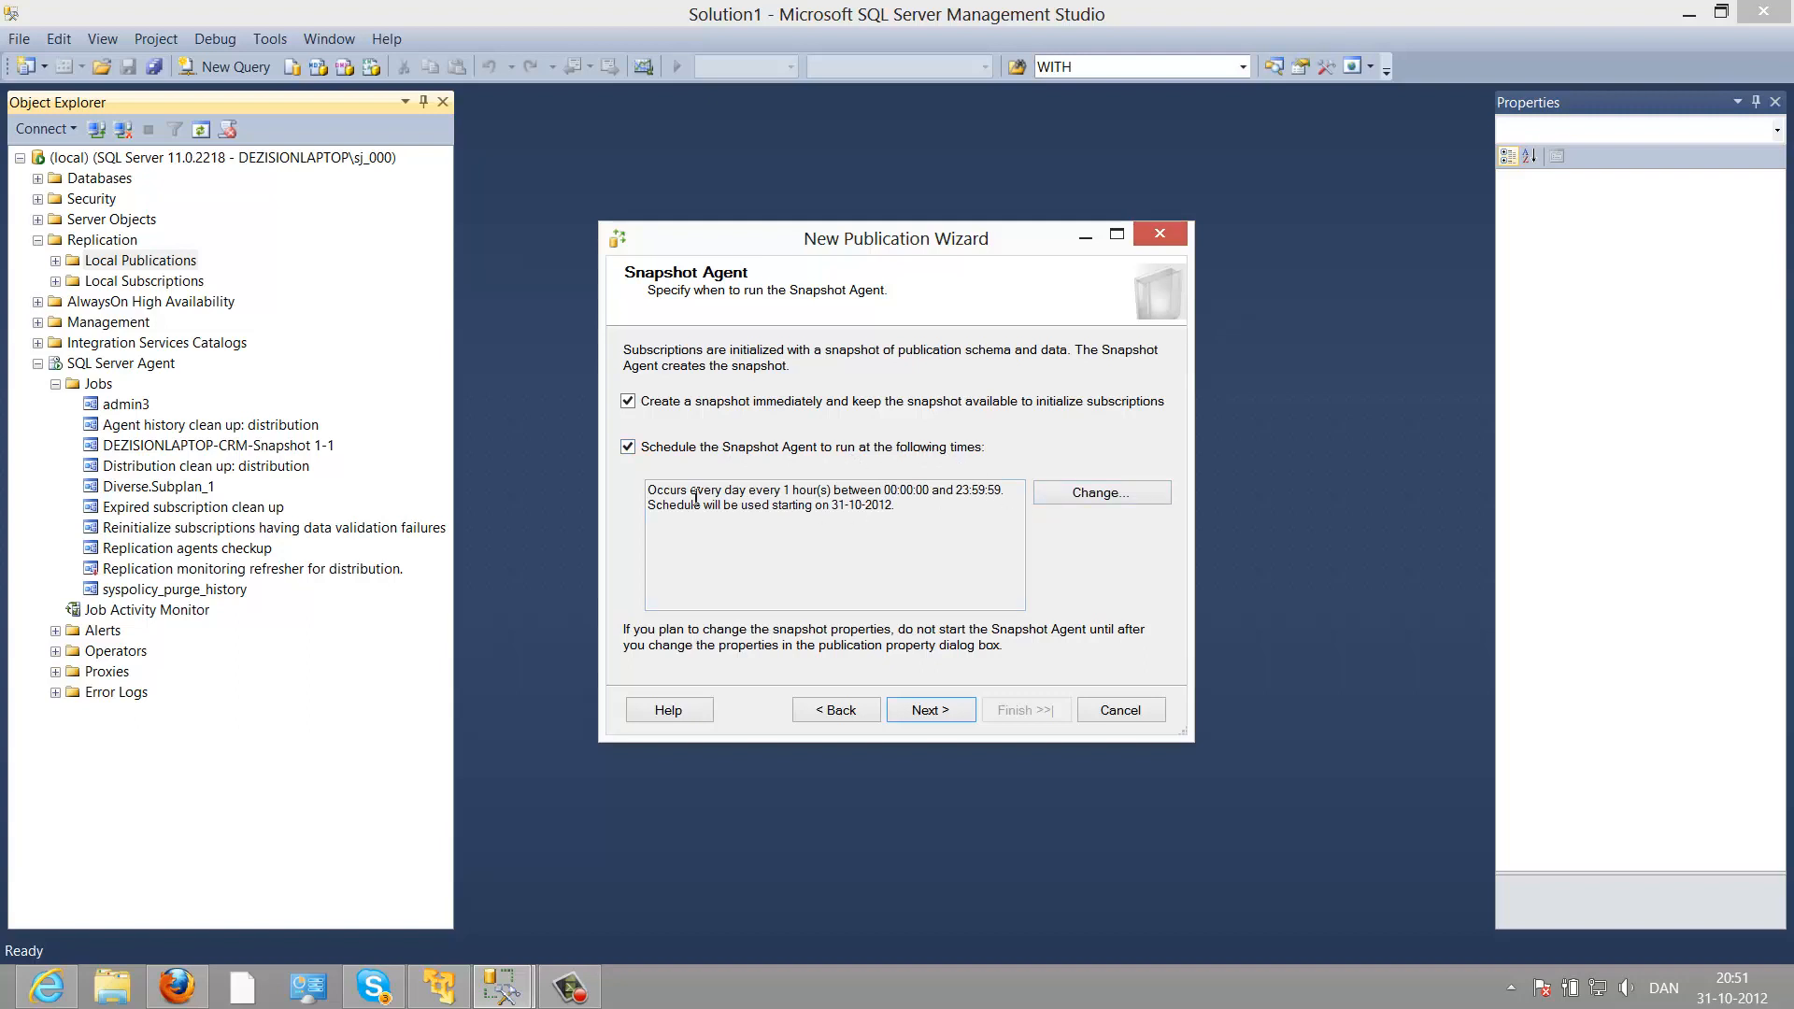
left_click_drag(693, 495, 897, 527)
left_click(897, 521)
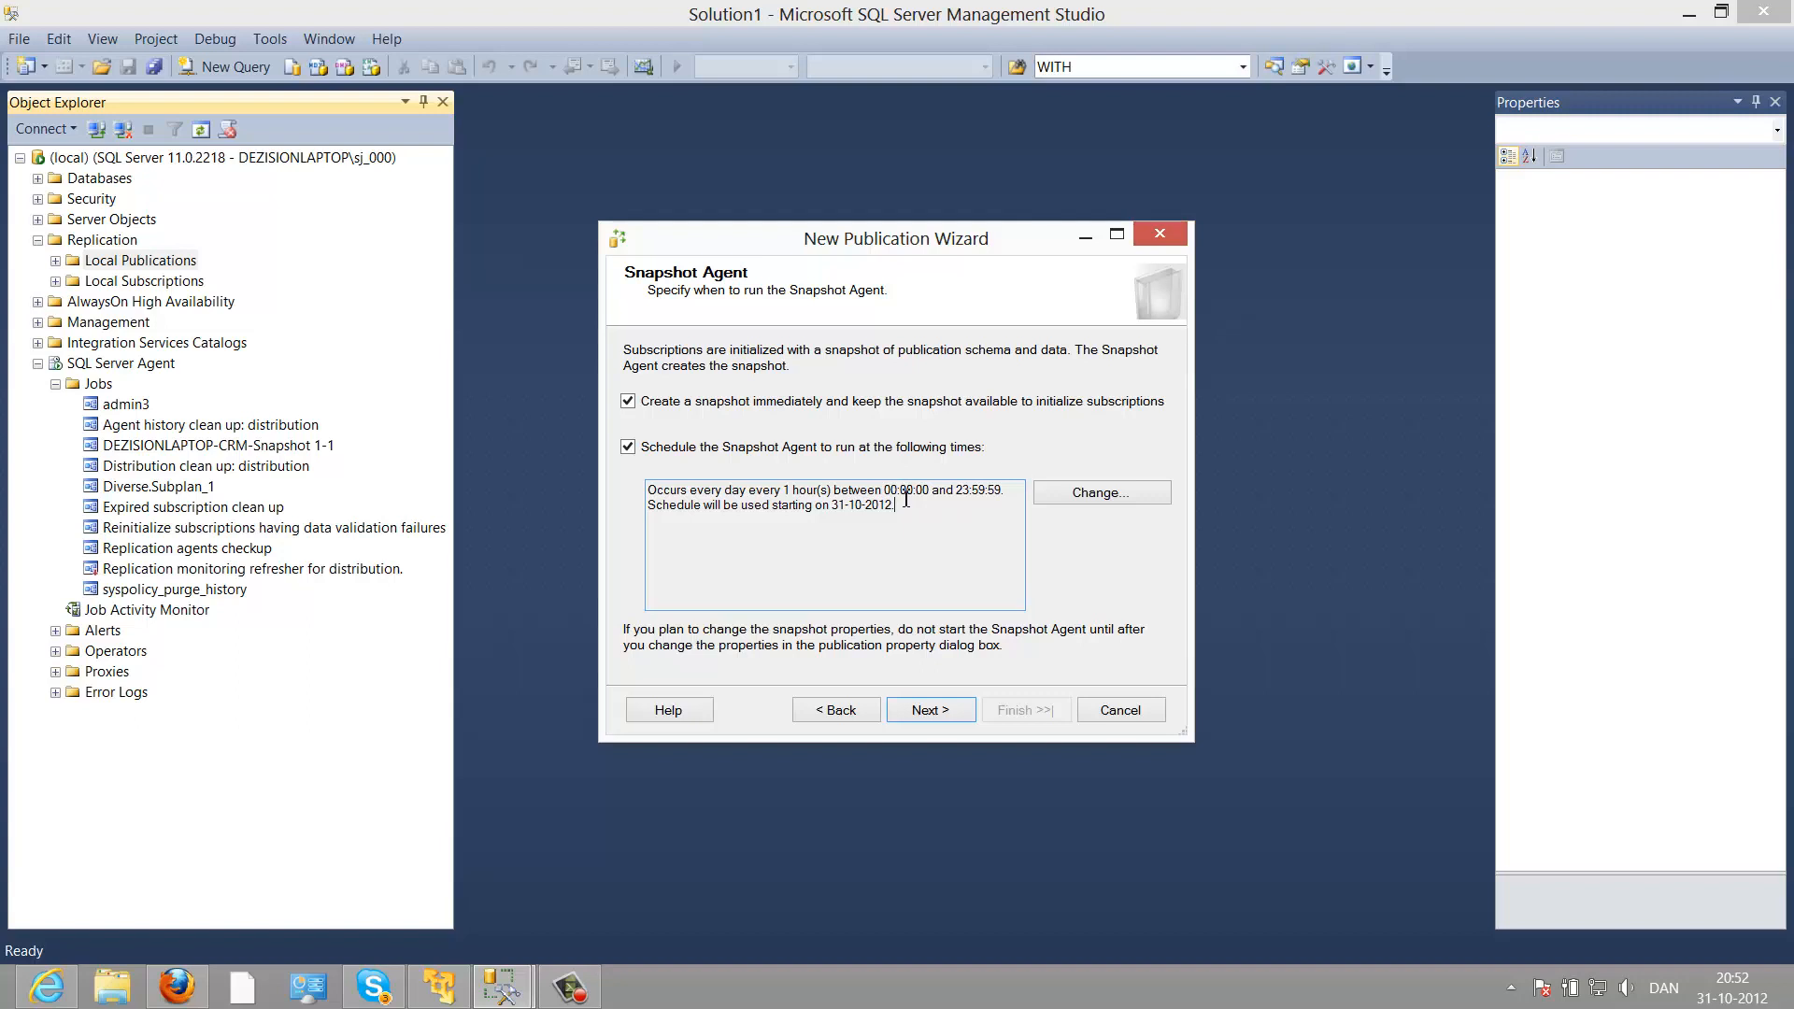
left_click(944, 715)
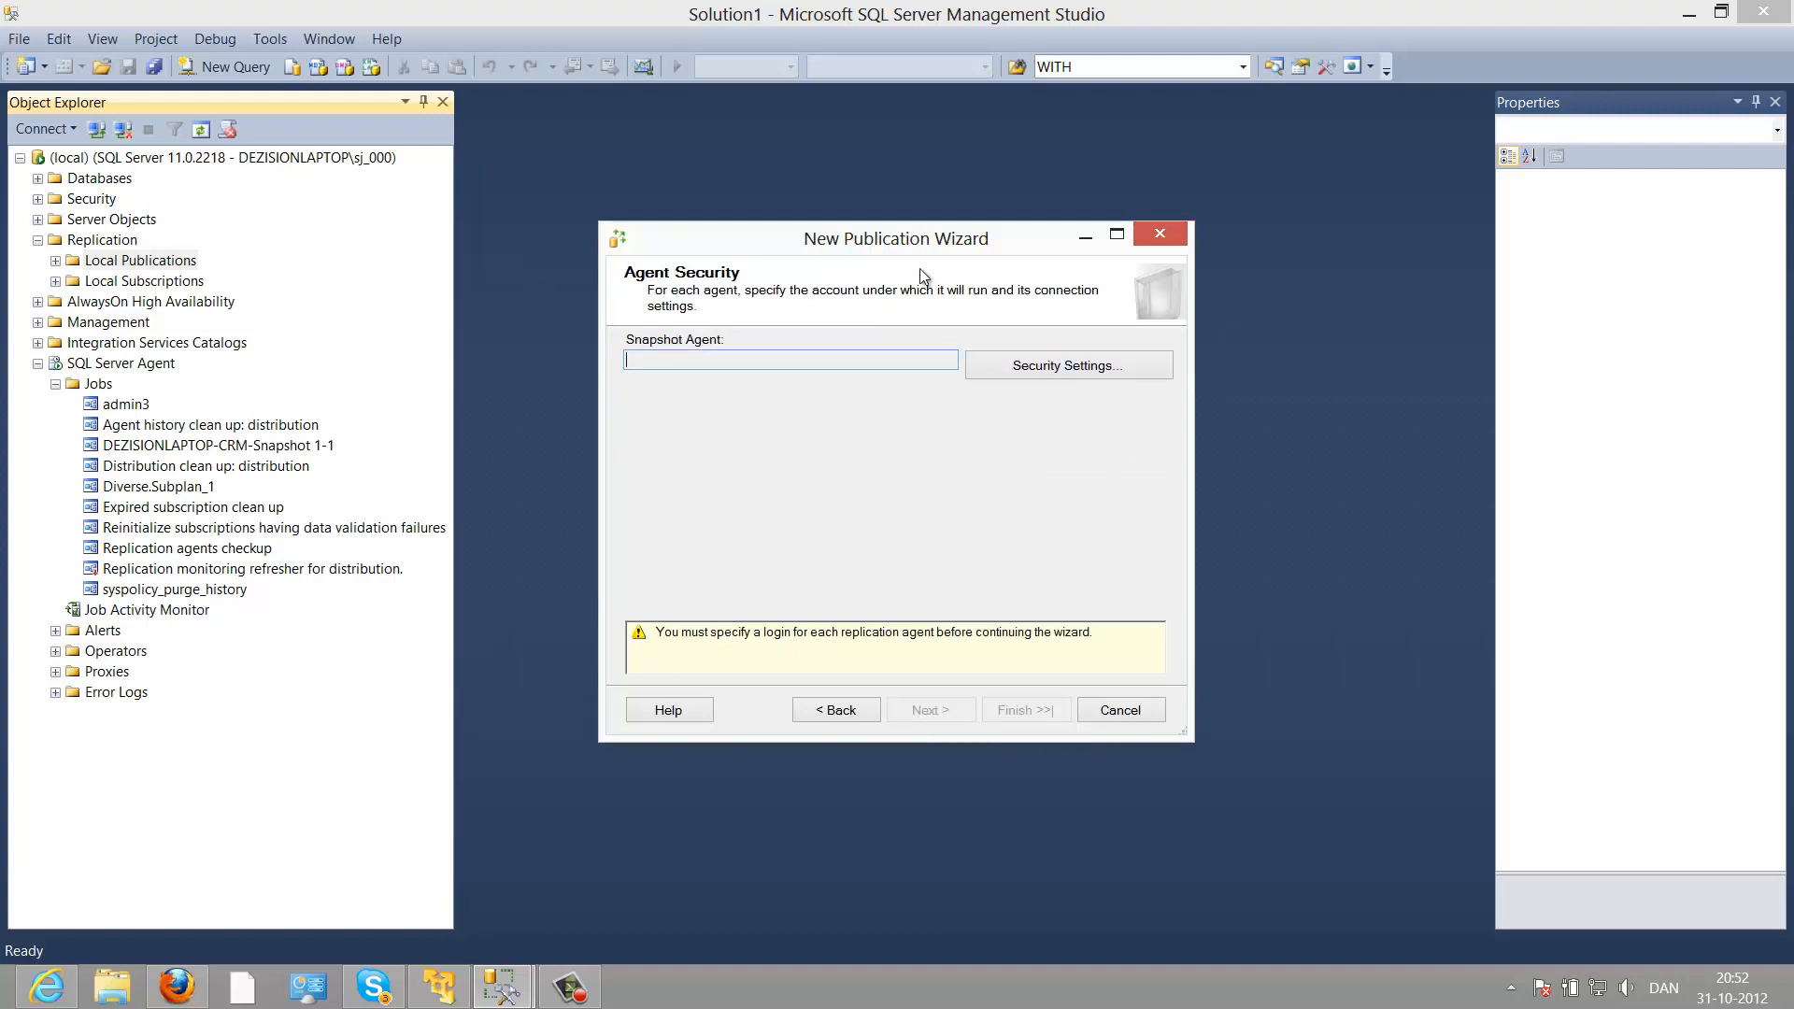
Step: Set the Snapshot Agent to run under the SQL Server Agent service account
left_click(1029, 372)
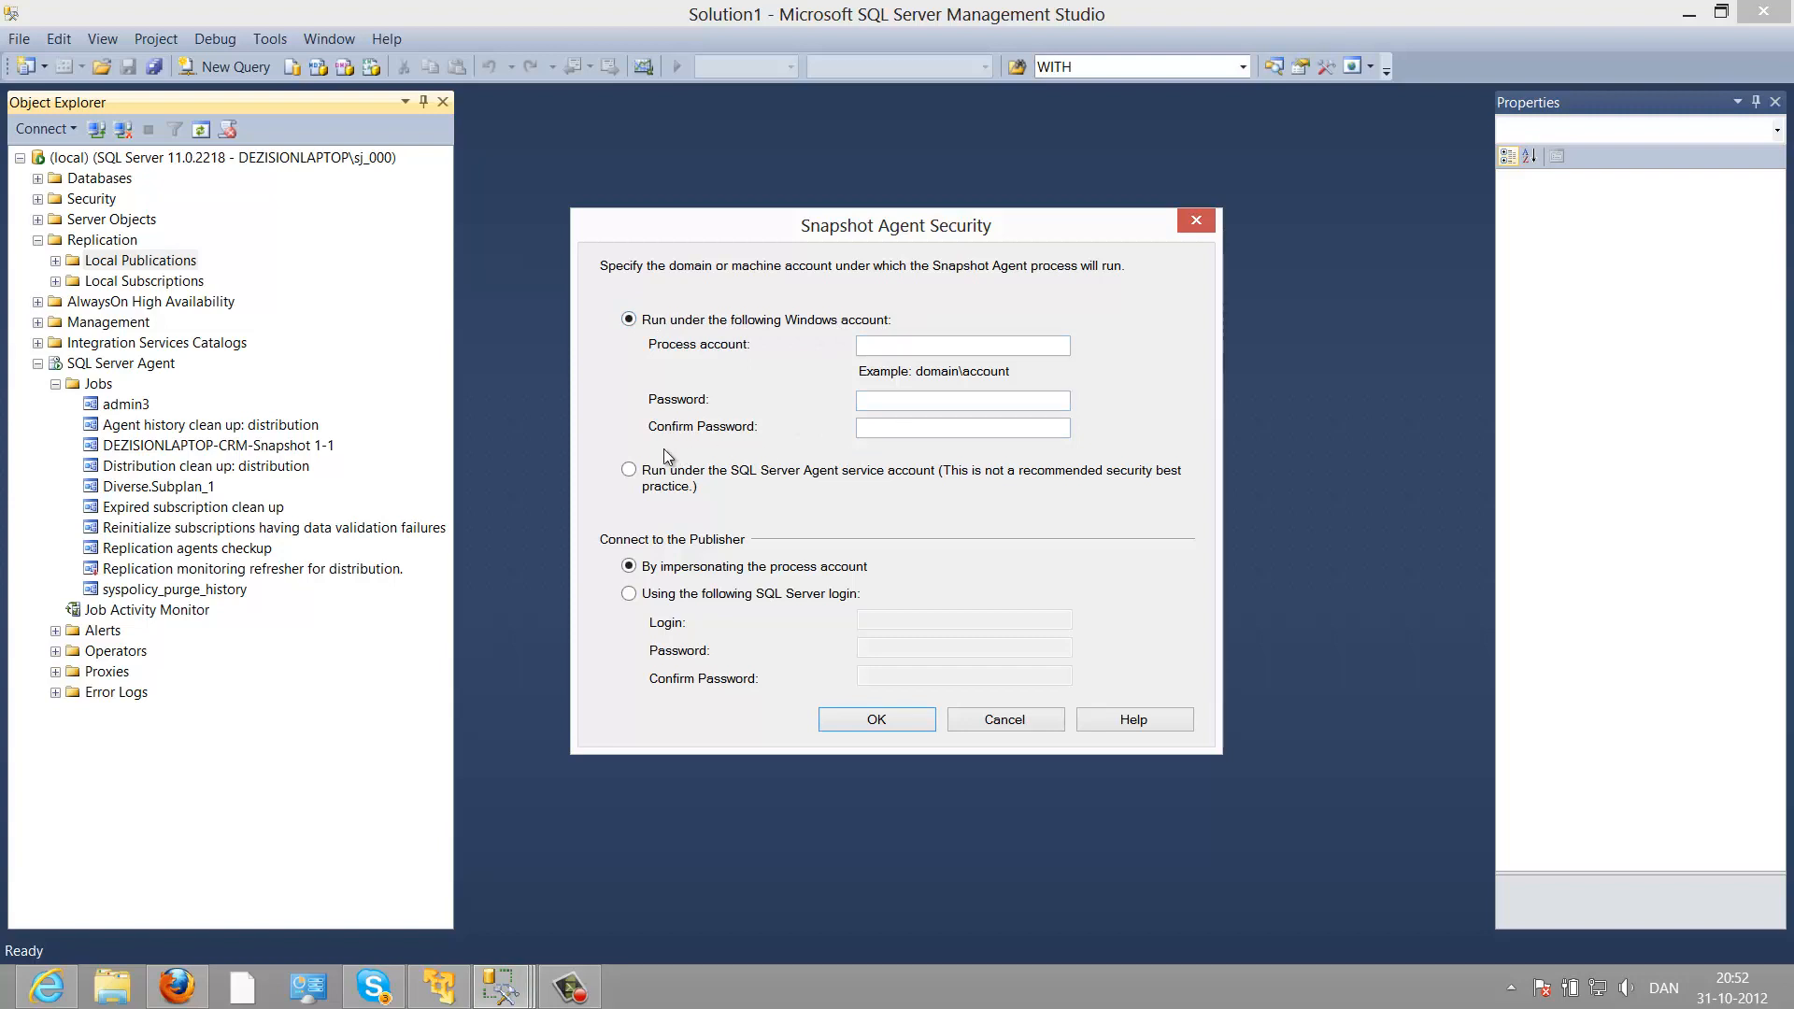
left_click(632, 473)
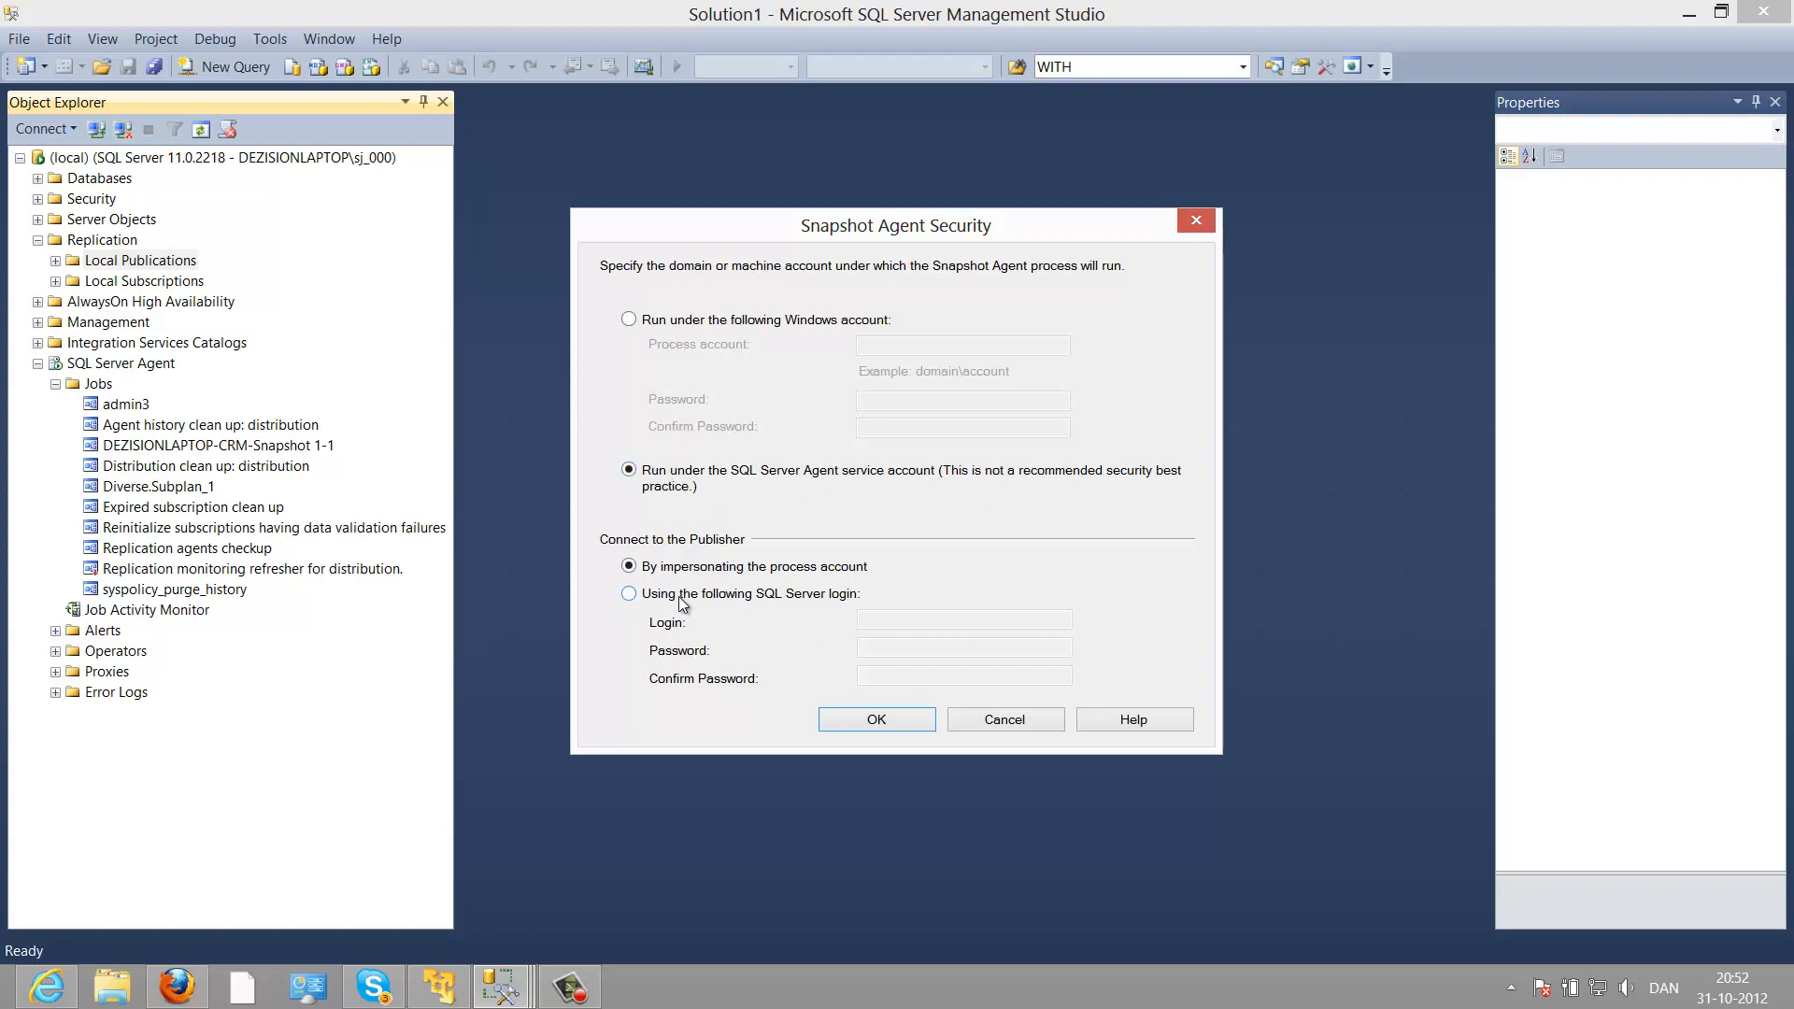
left_click(839, 726)
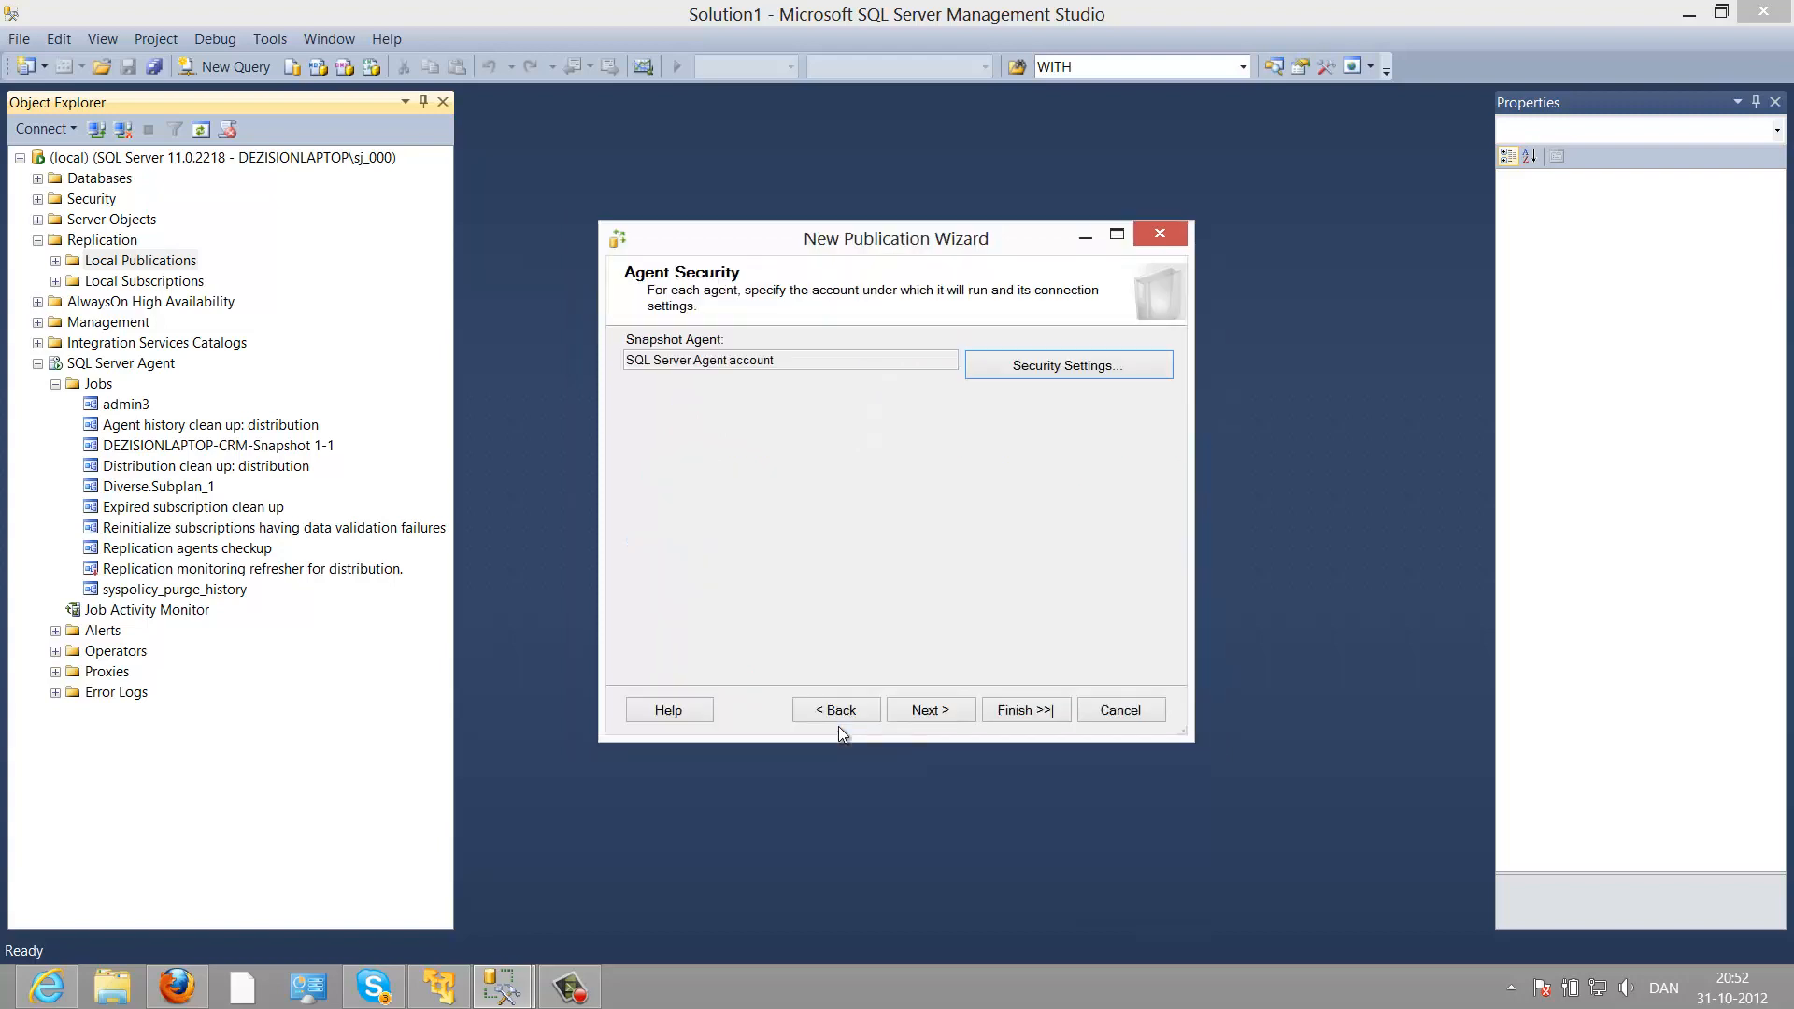
Step: Name the publication SNAPSHOT, finish the wizard and close it after success
left_click(904, 714)
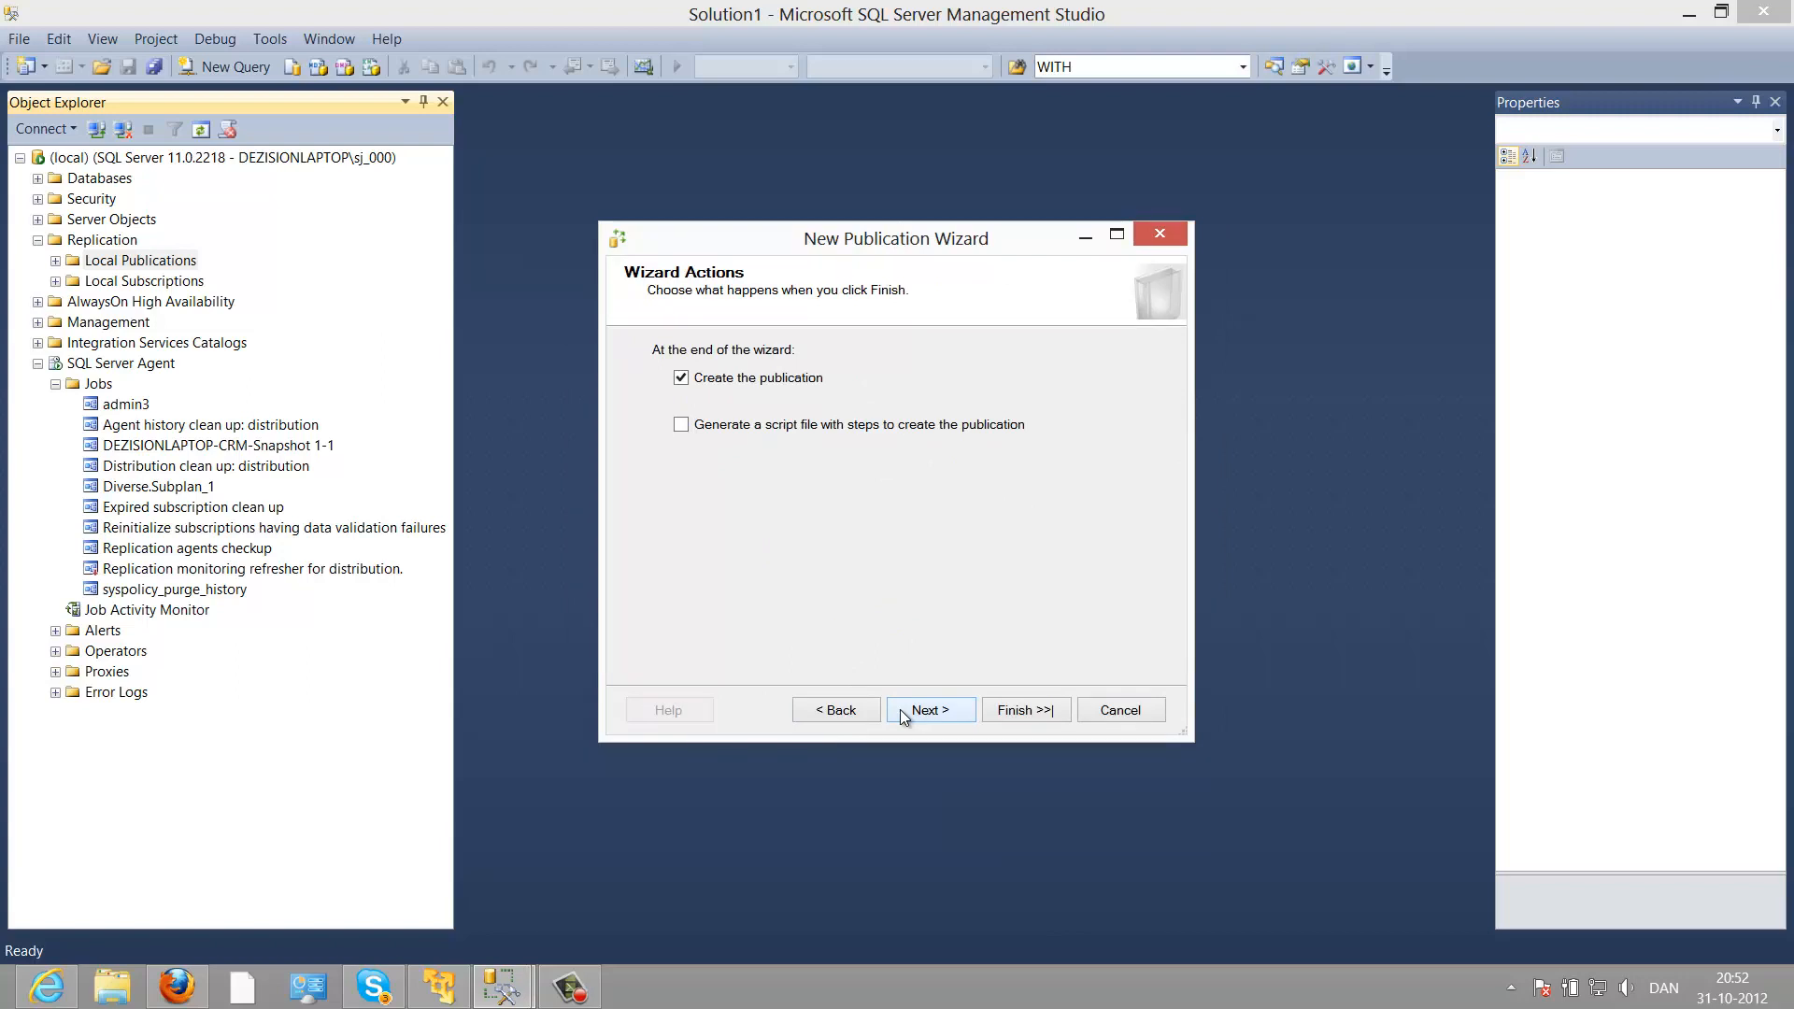
left_click(900, 709)
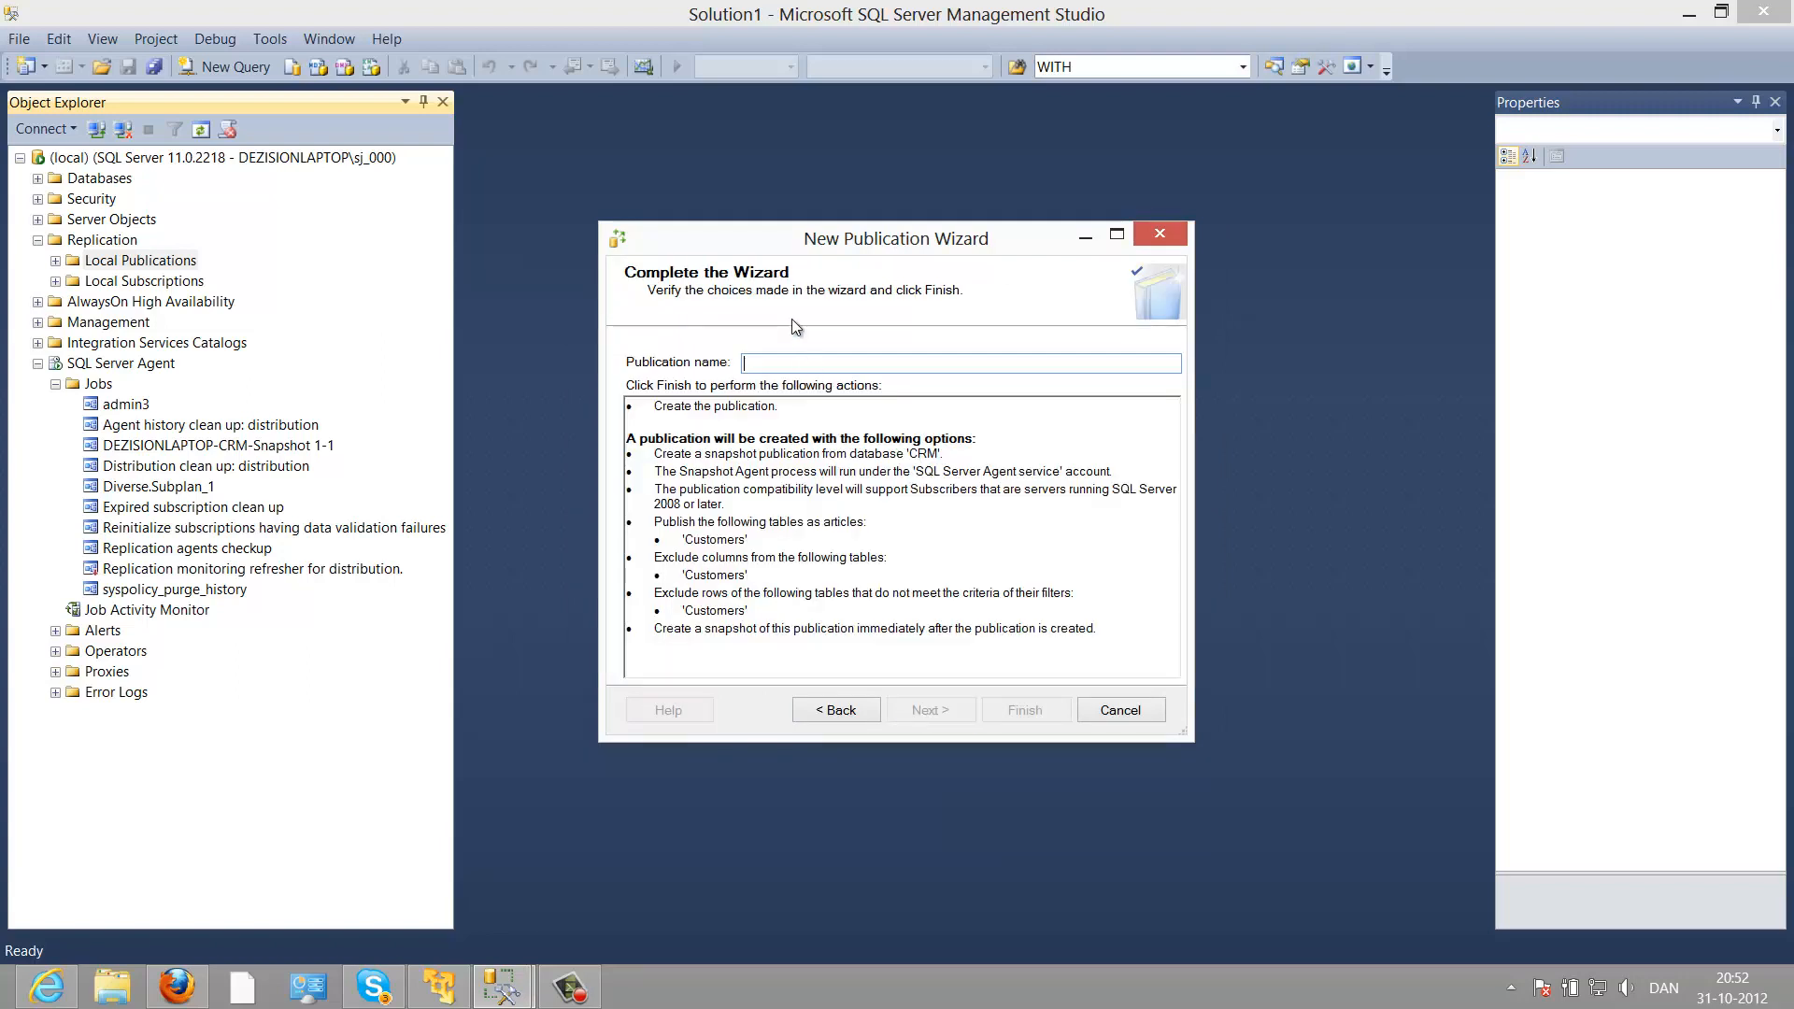
type("SNAPSHOT")
left_click(1013, 718)
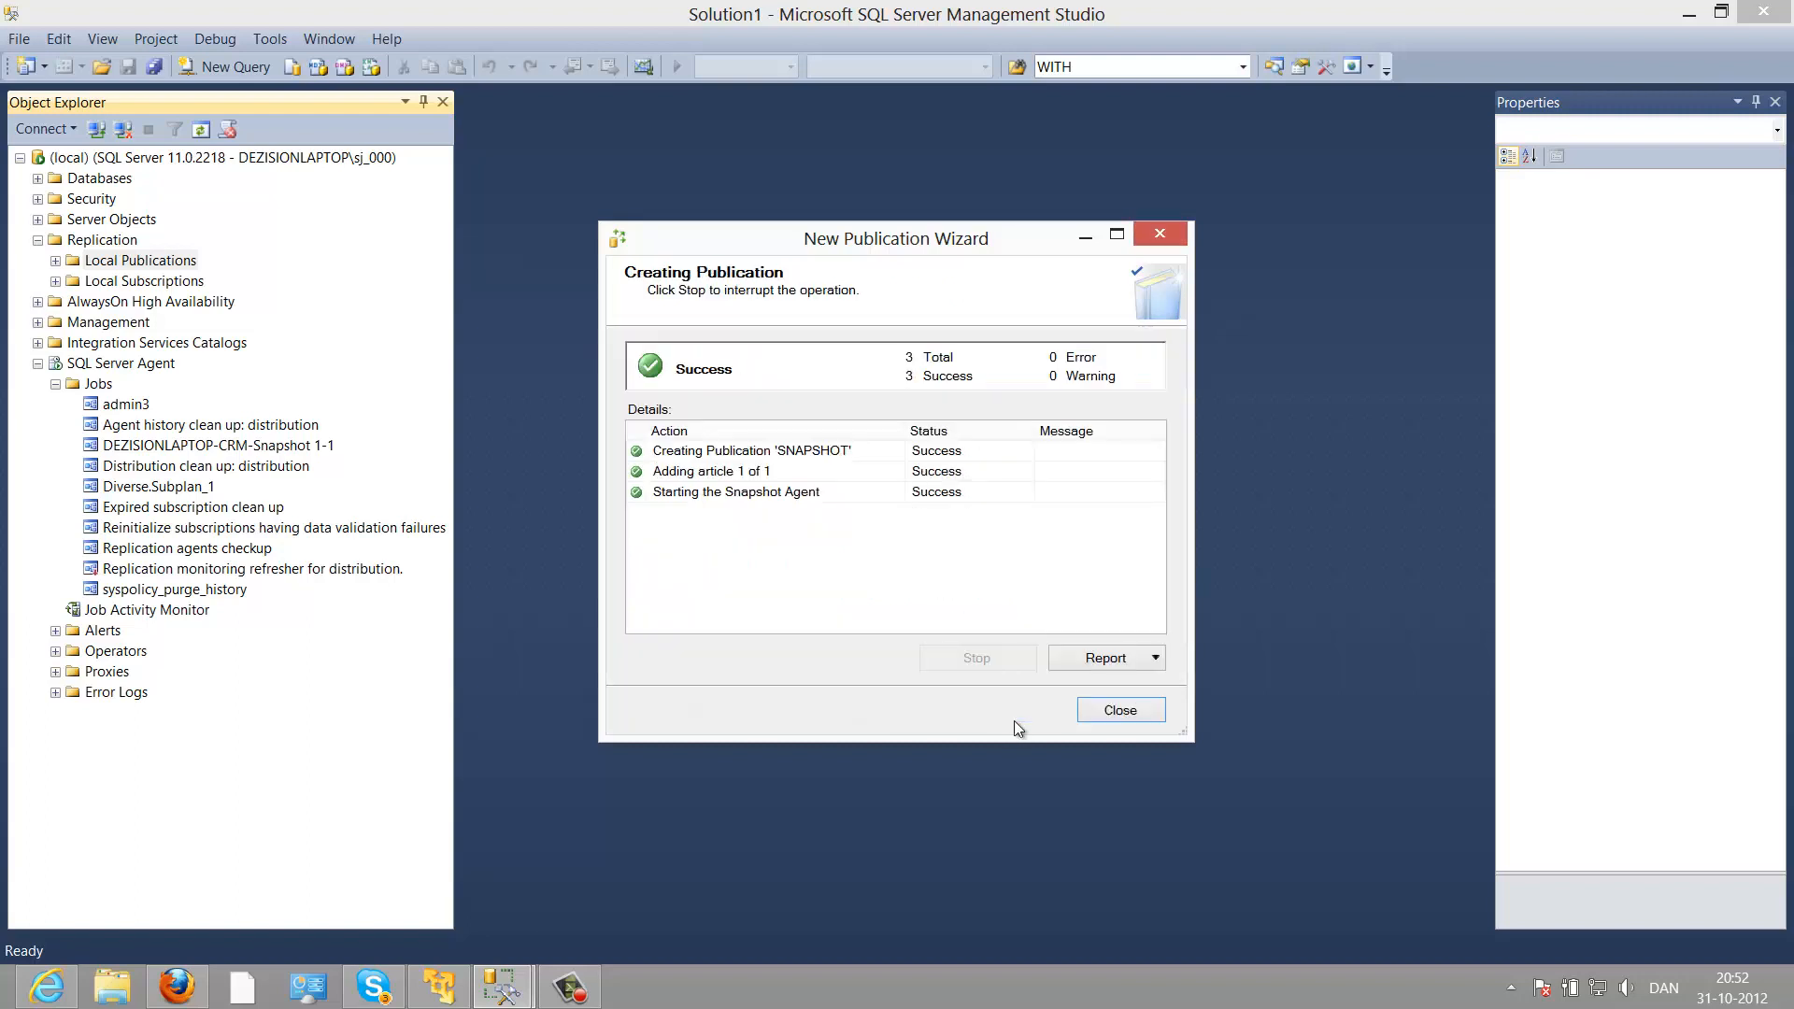
left_click(1092, 710)
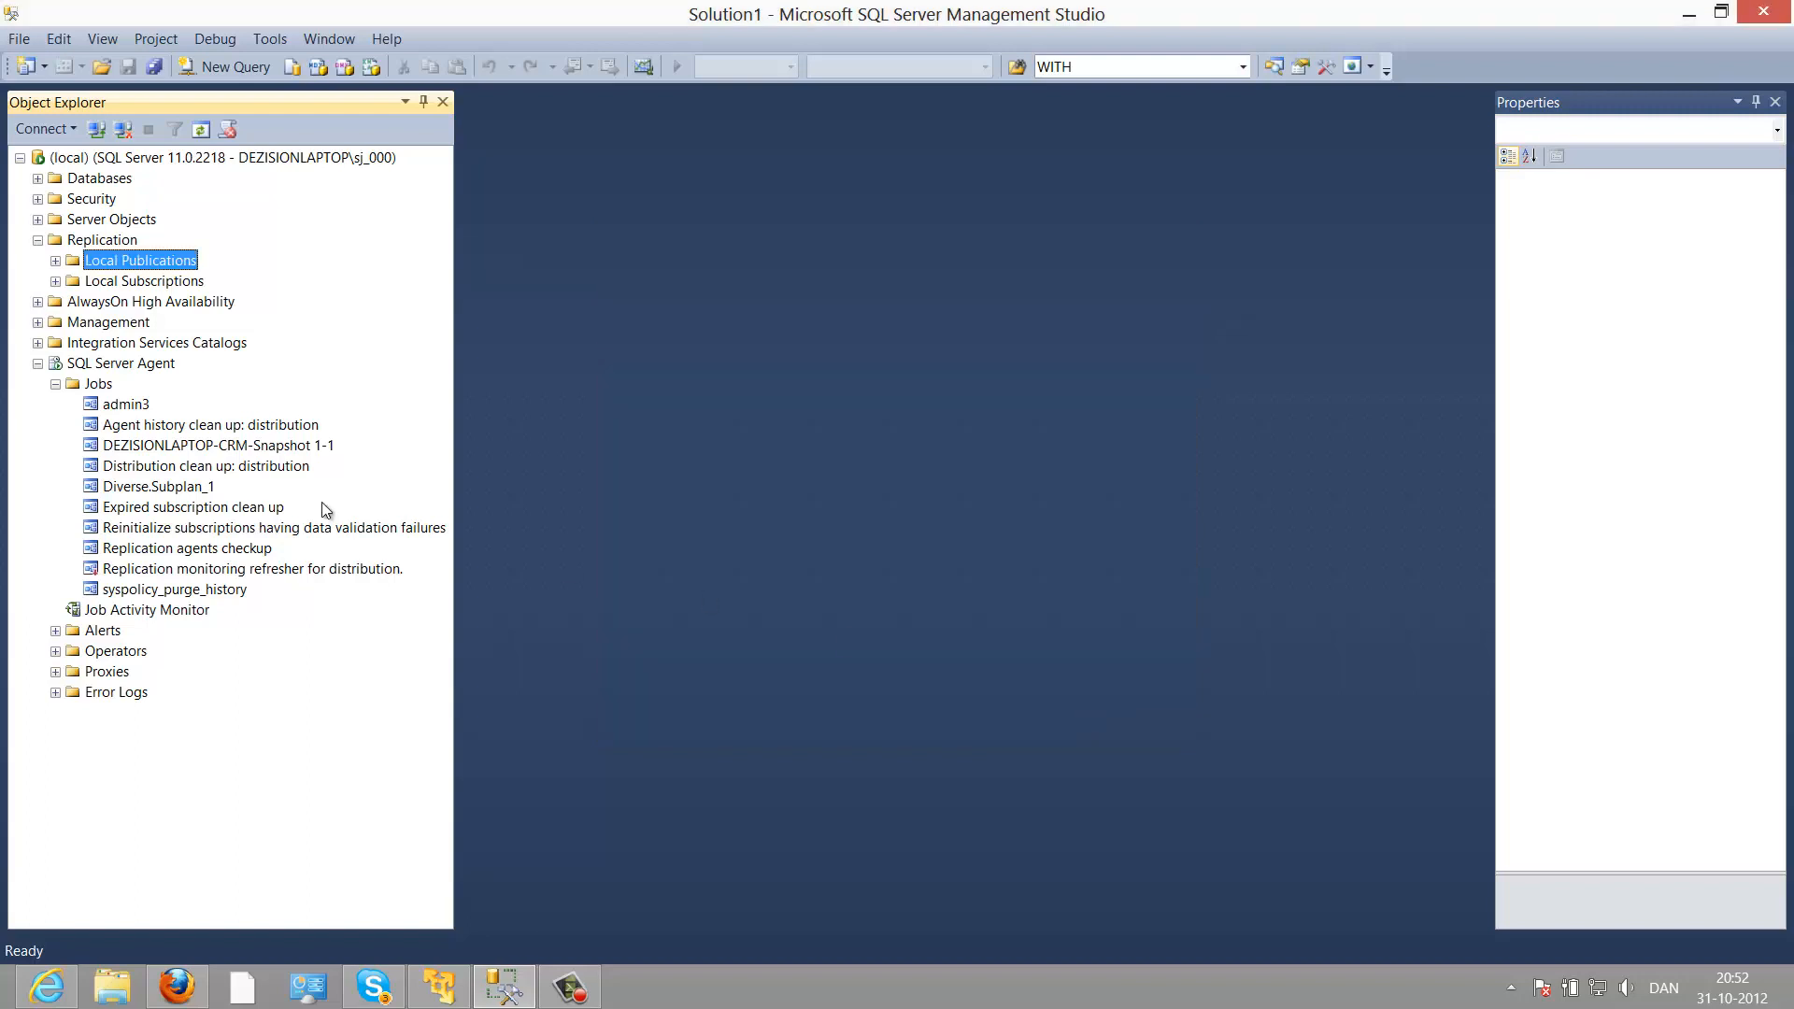
left_click(55, 261)
Step: Delete the [CRM]: Snapshot 1 publication, leaving only [CRM]: SNAPSHOT
left_click(198, 305)
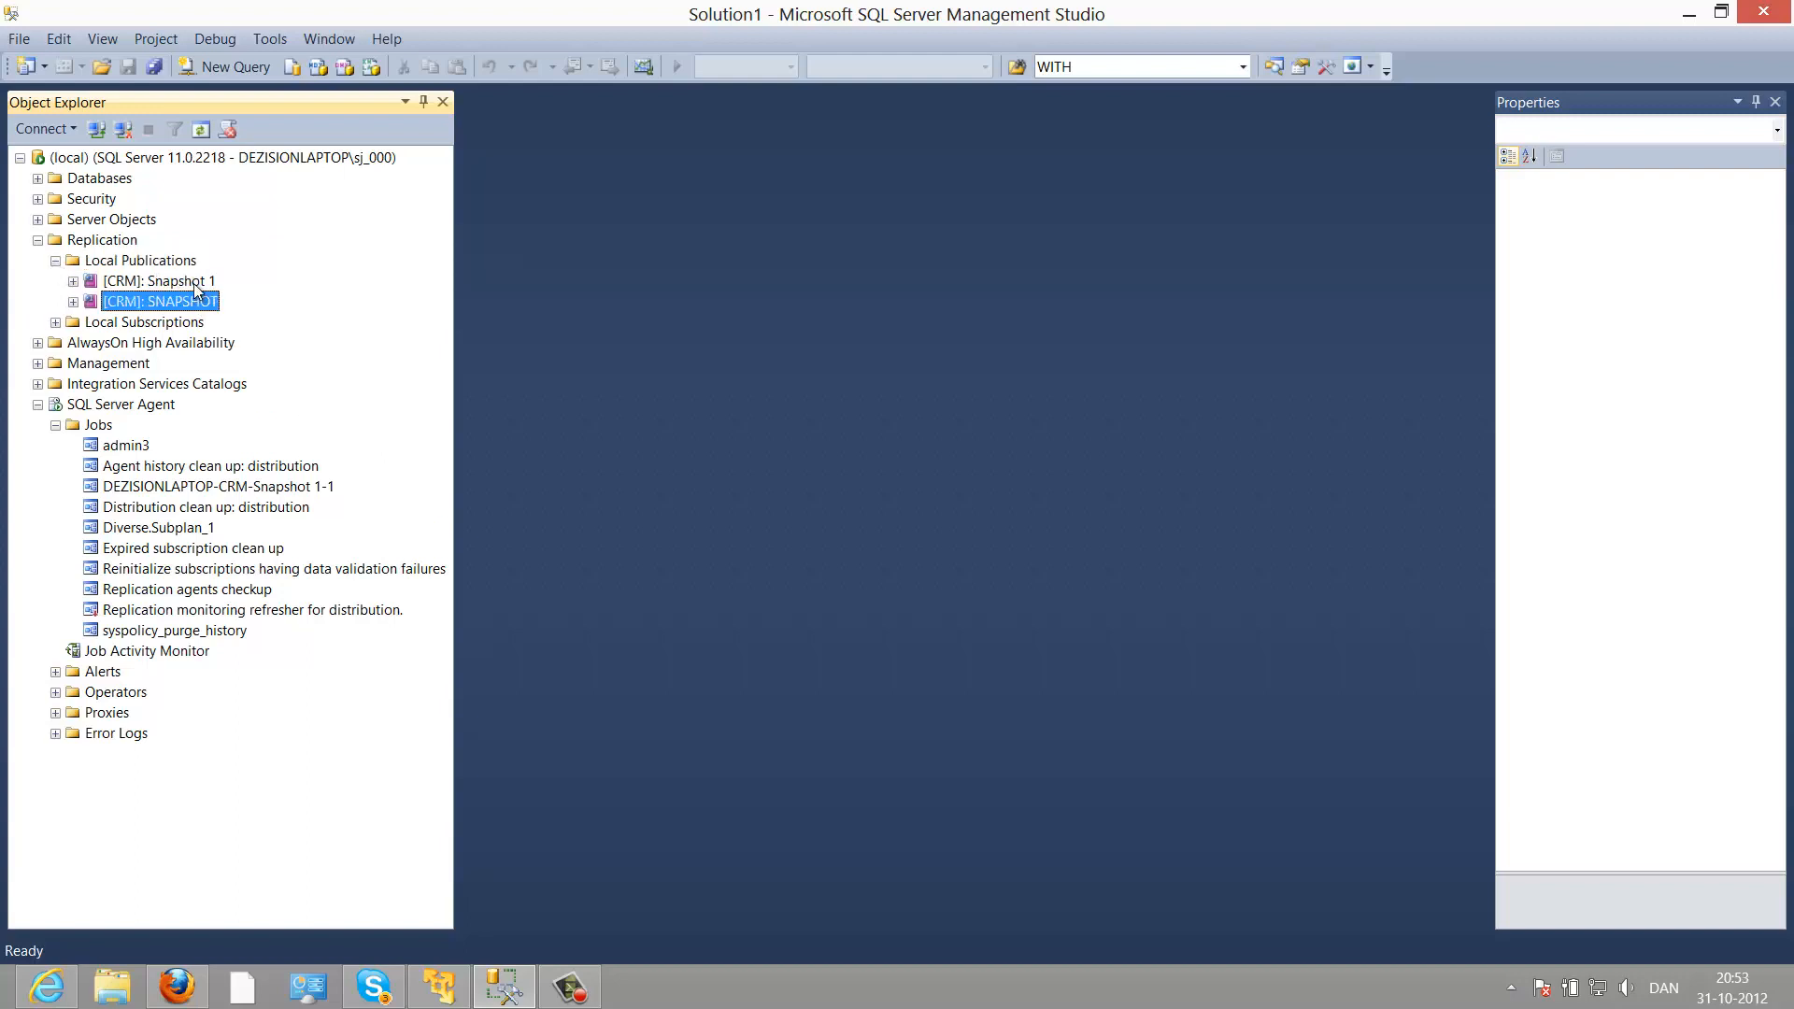
left_click(202, 282)
key("Delete")
left_click(1112, 547)
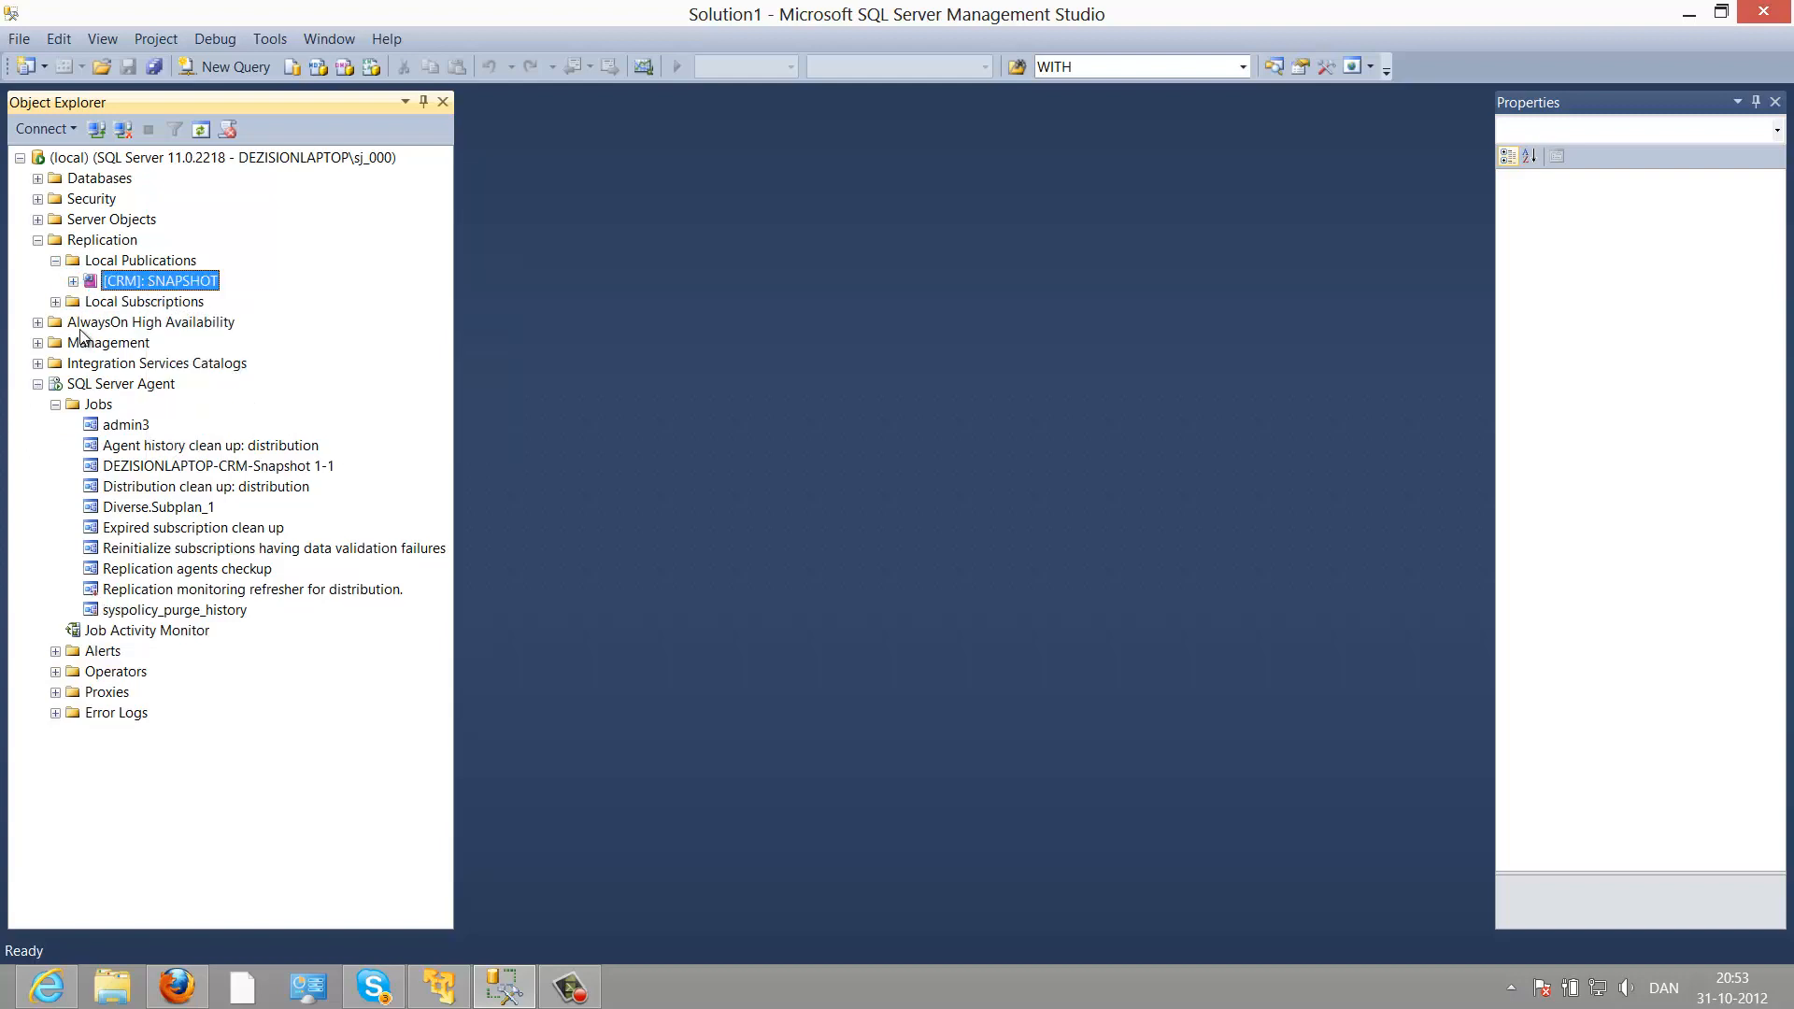
left_click(74, 281)
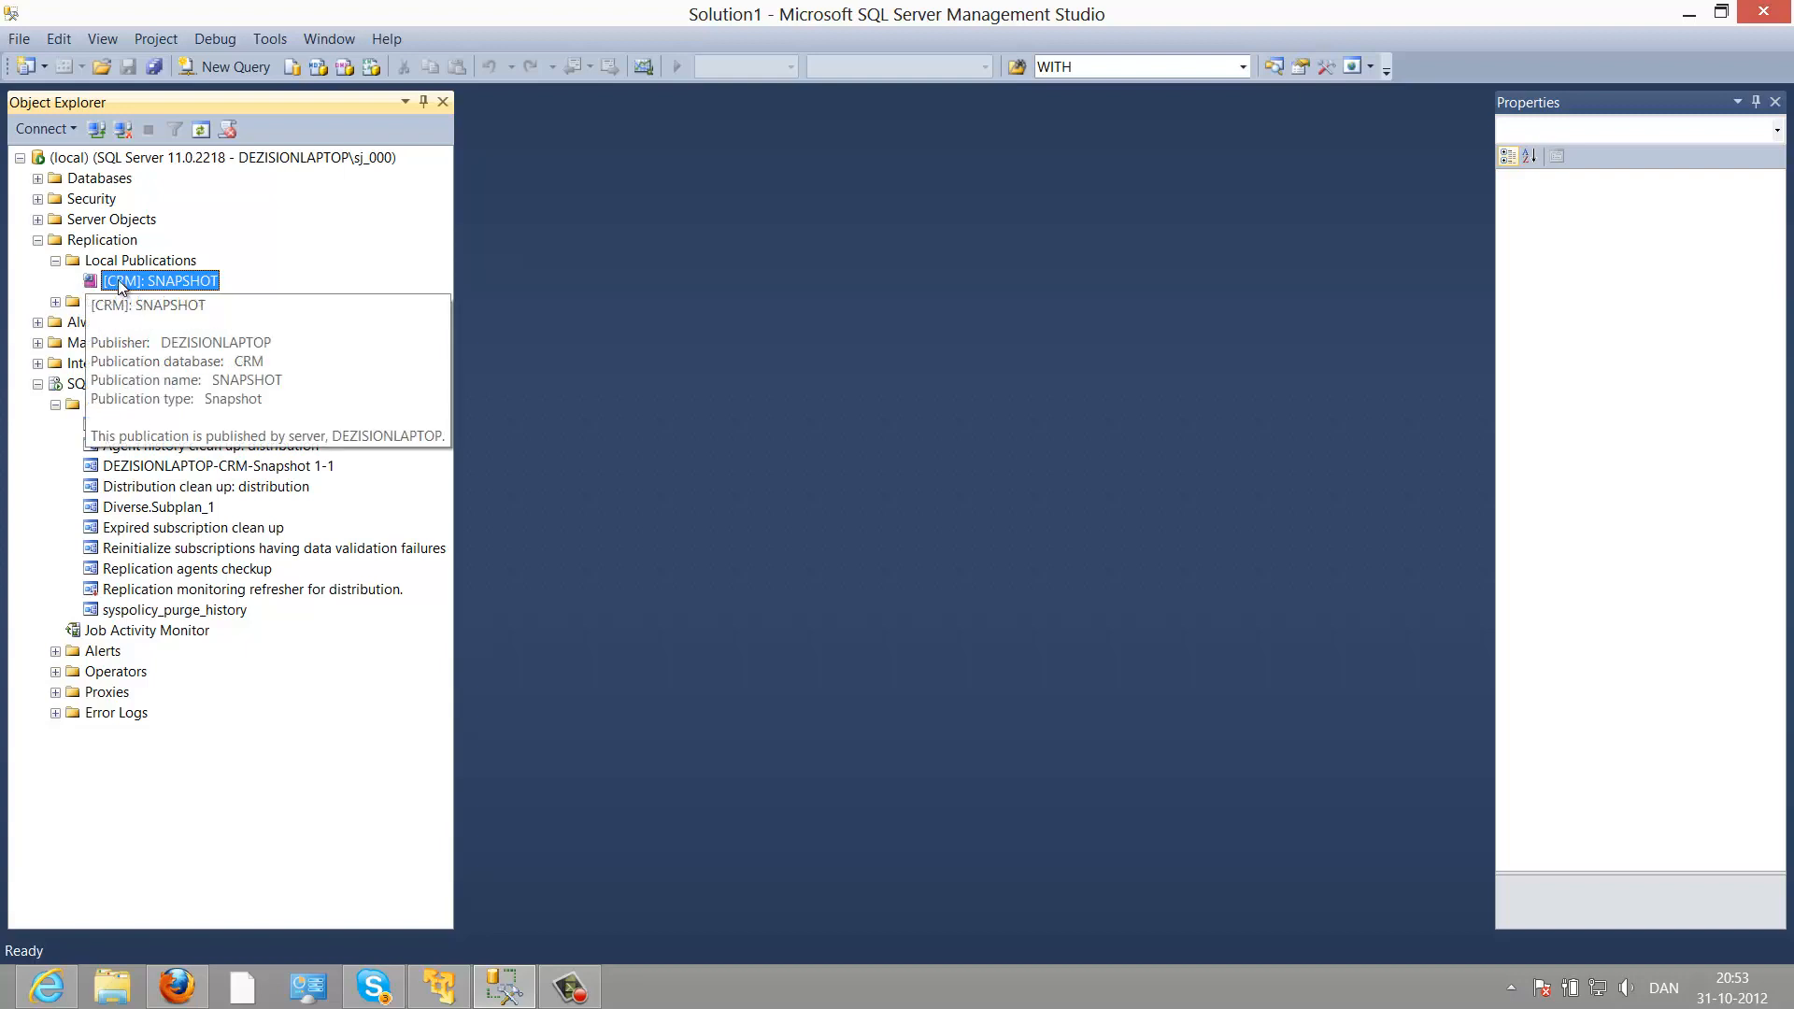
Step: View SNAPSHOT's Snapshot Agent status showing access denied to the snapshot folder, then select Jobs
right_click(123, 286)
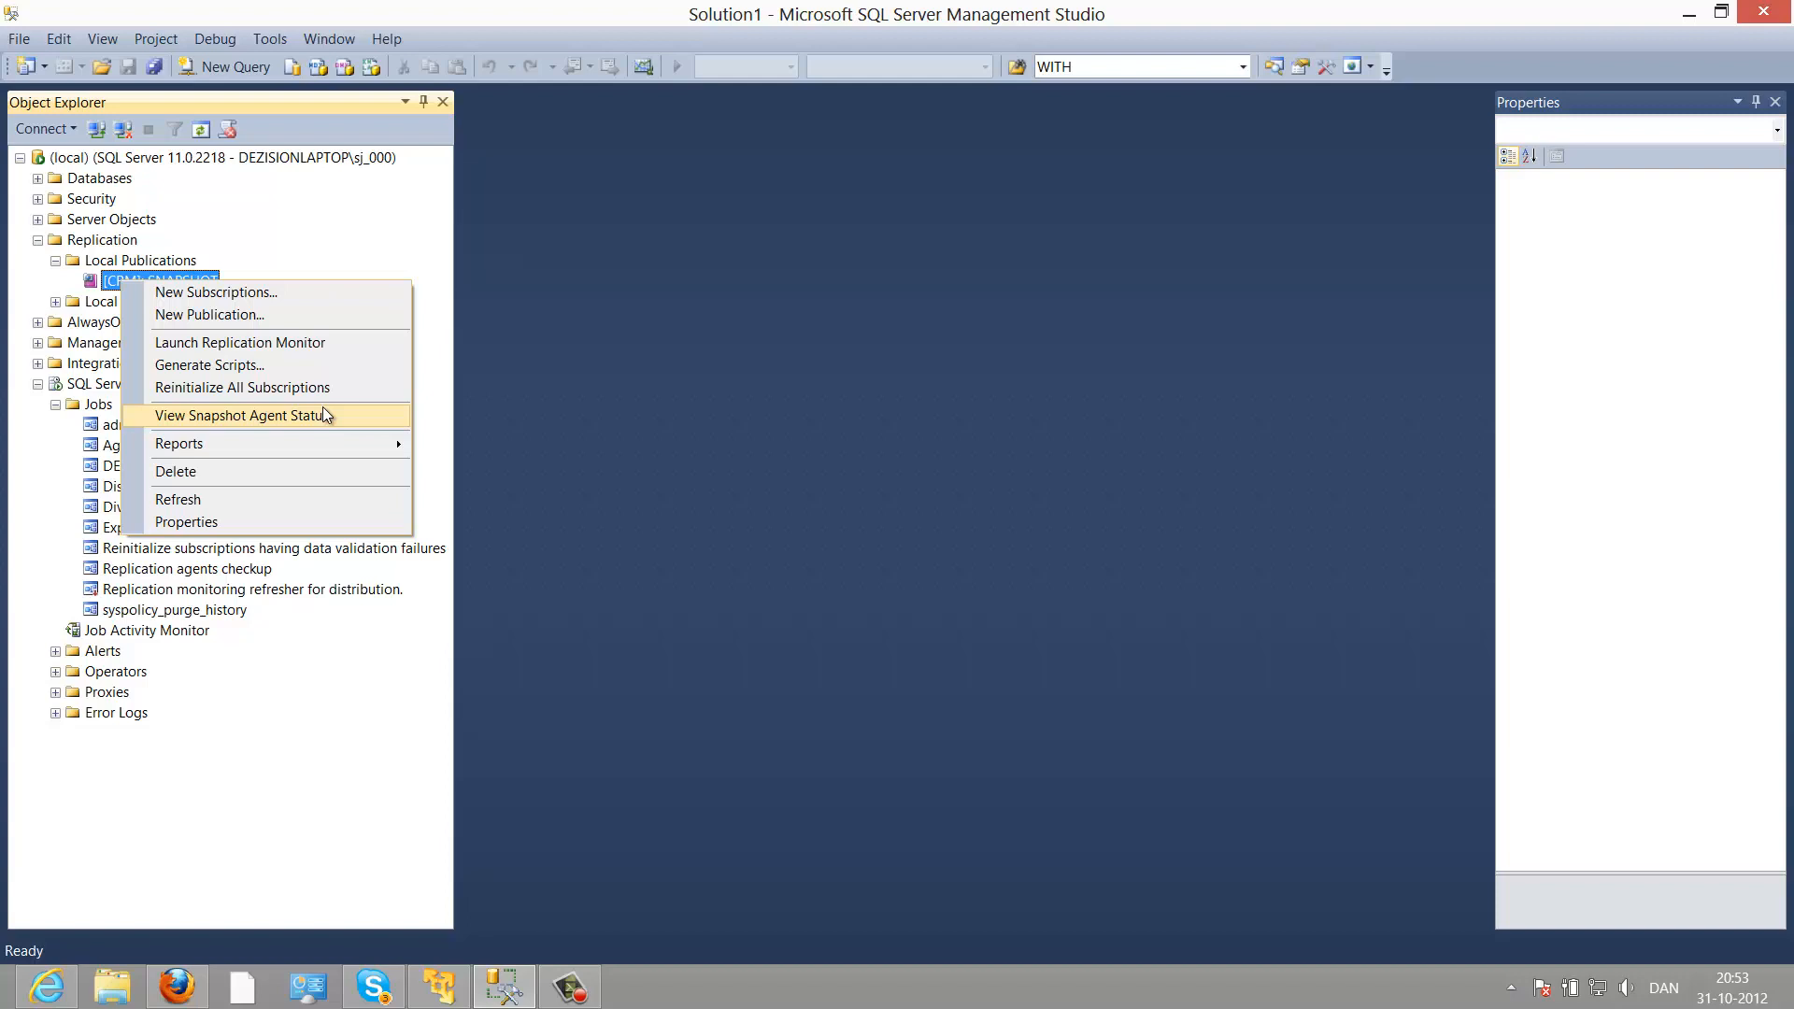
left_click(270, 421)
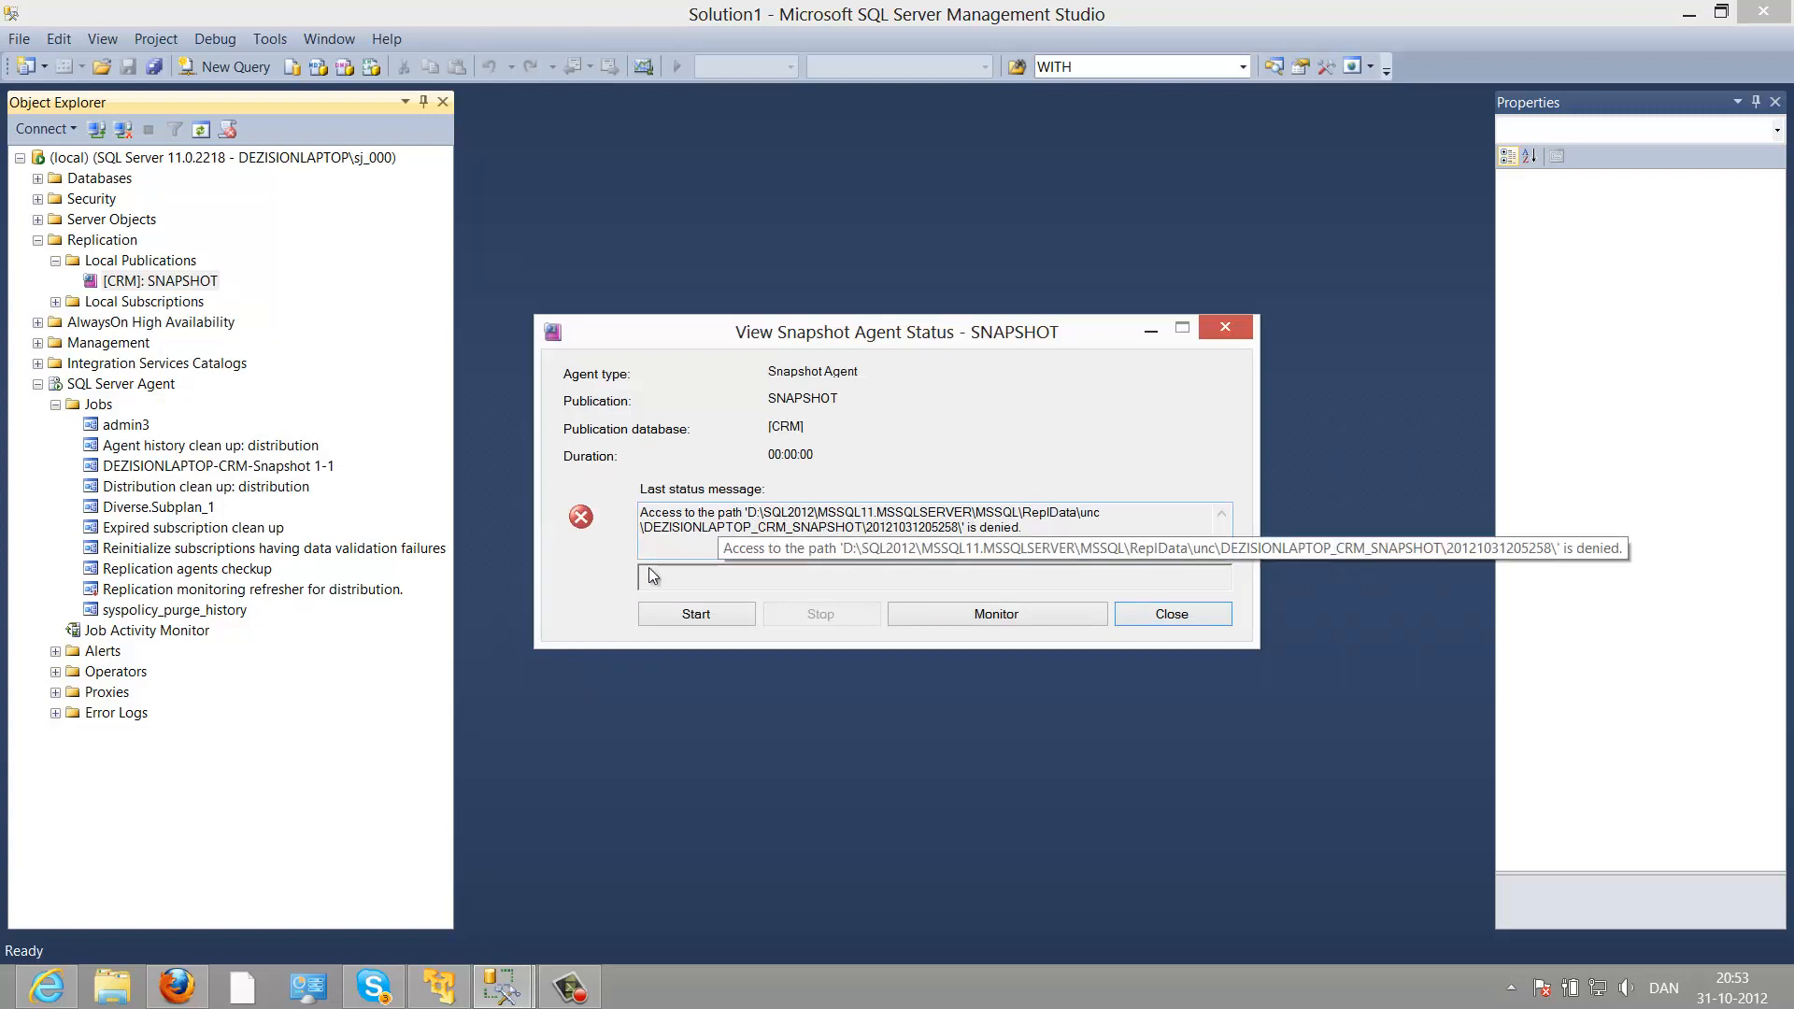
left_click(75, 385)
left_click(98, 406)
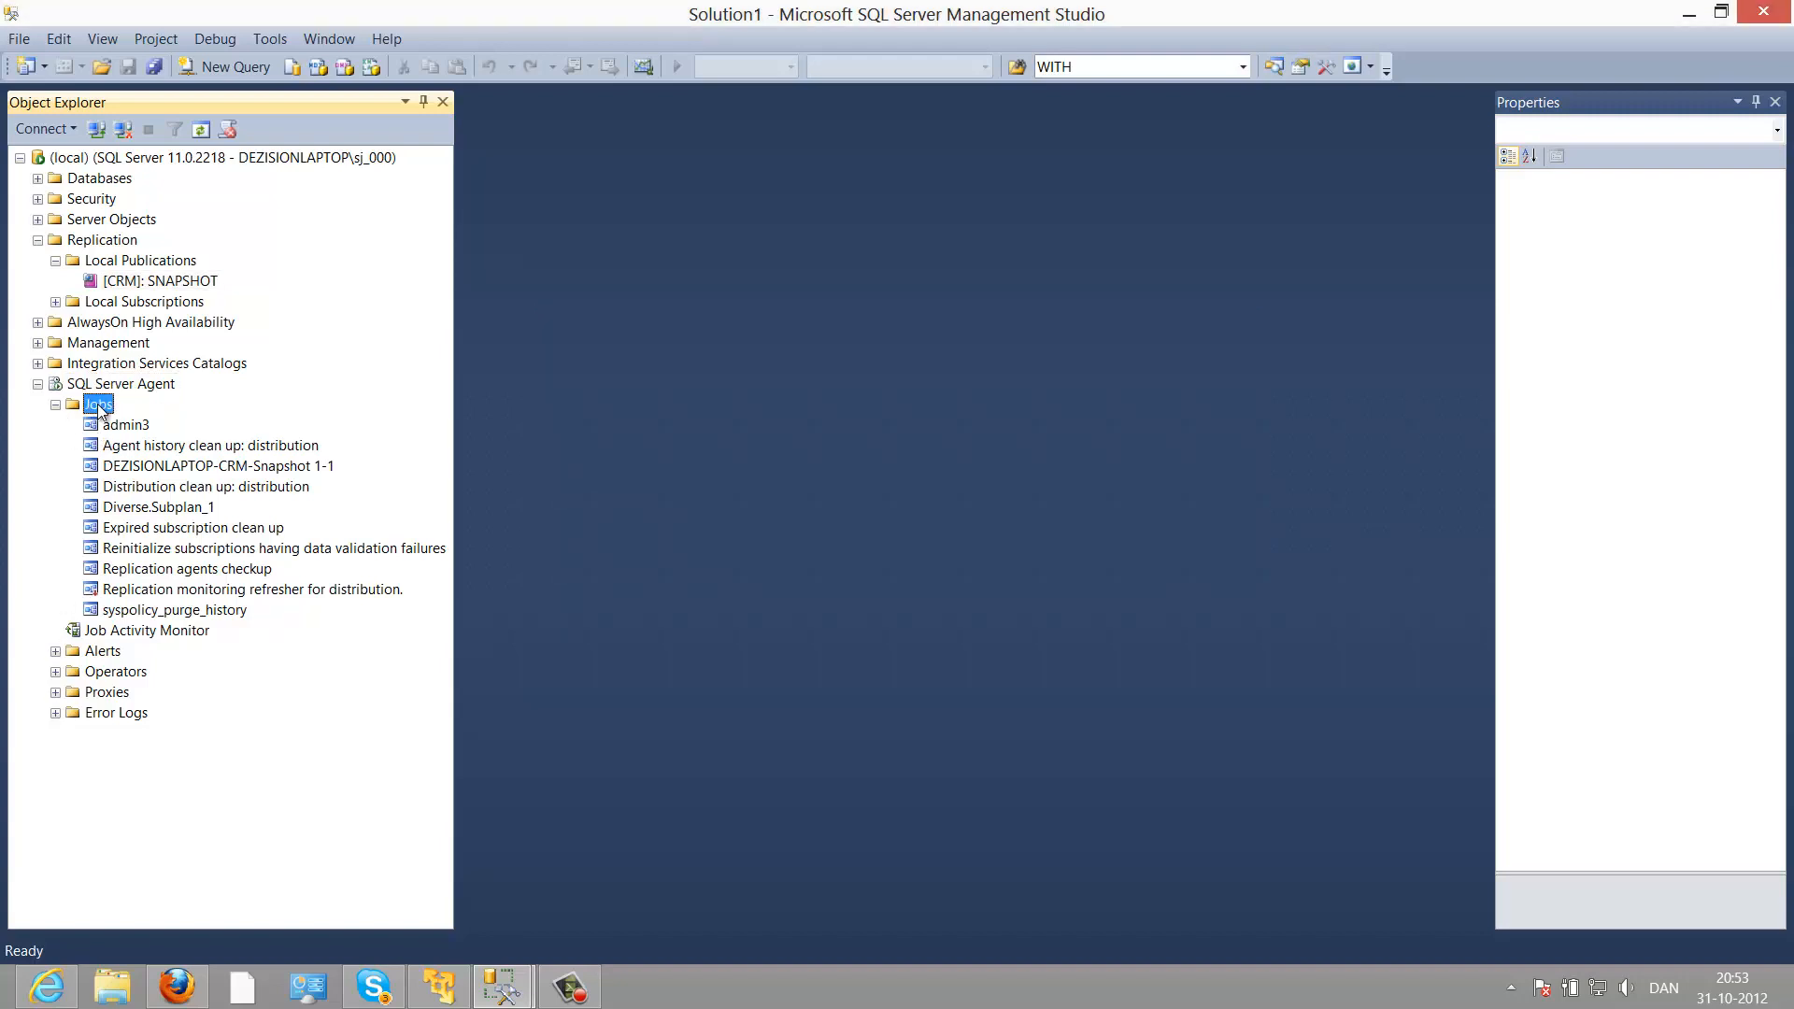
Step: Refresh Jobs and open the properties of the new DEZISIONLAPTOP-CRM-SNAPSHOT-2 job
right_click(98, 406)
left_click(150, 606)
left_click(247, 466)
right_click(247, 467)
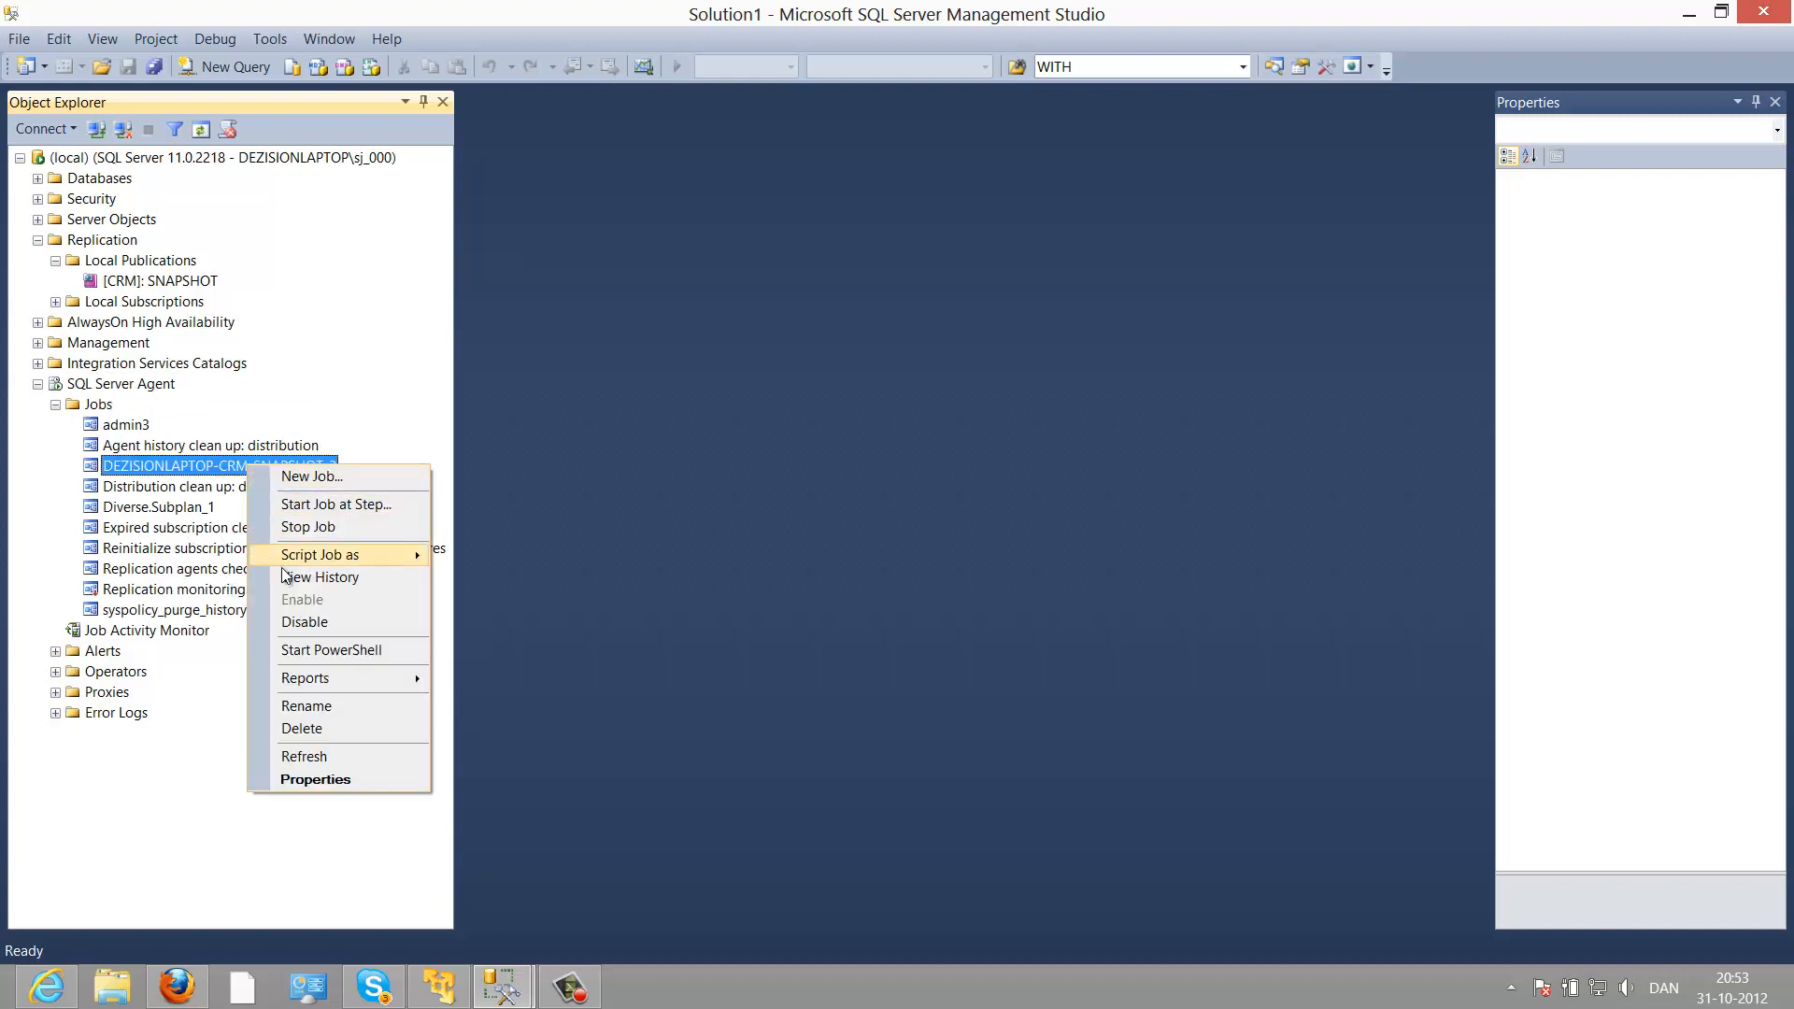
left_click(313, 783)
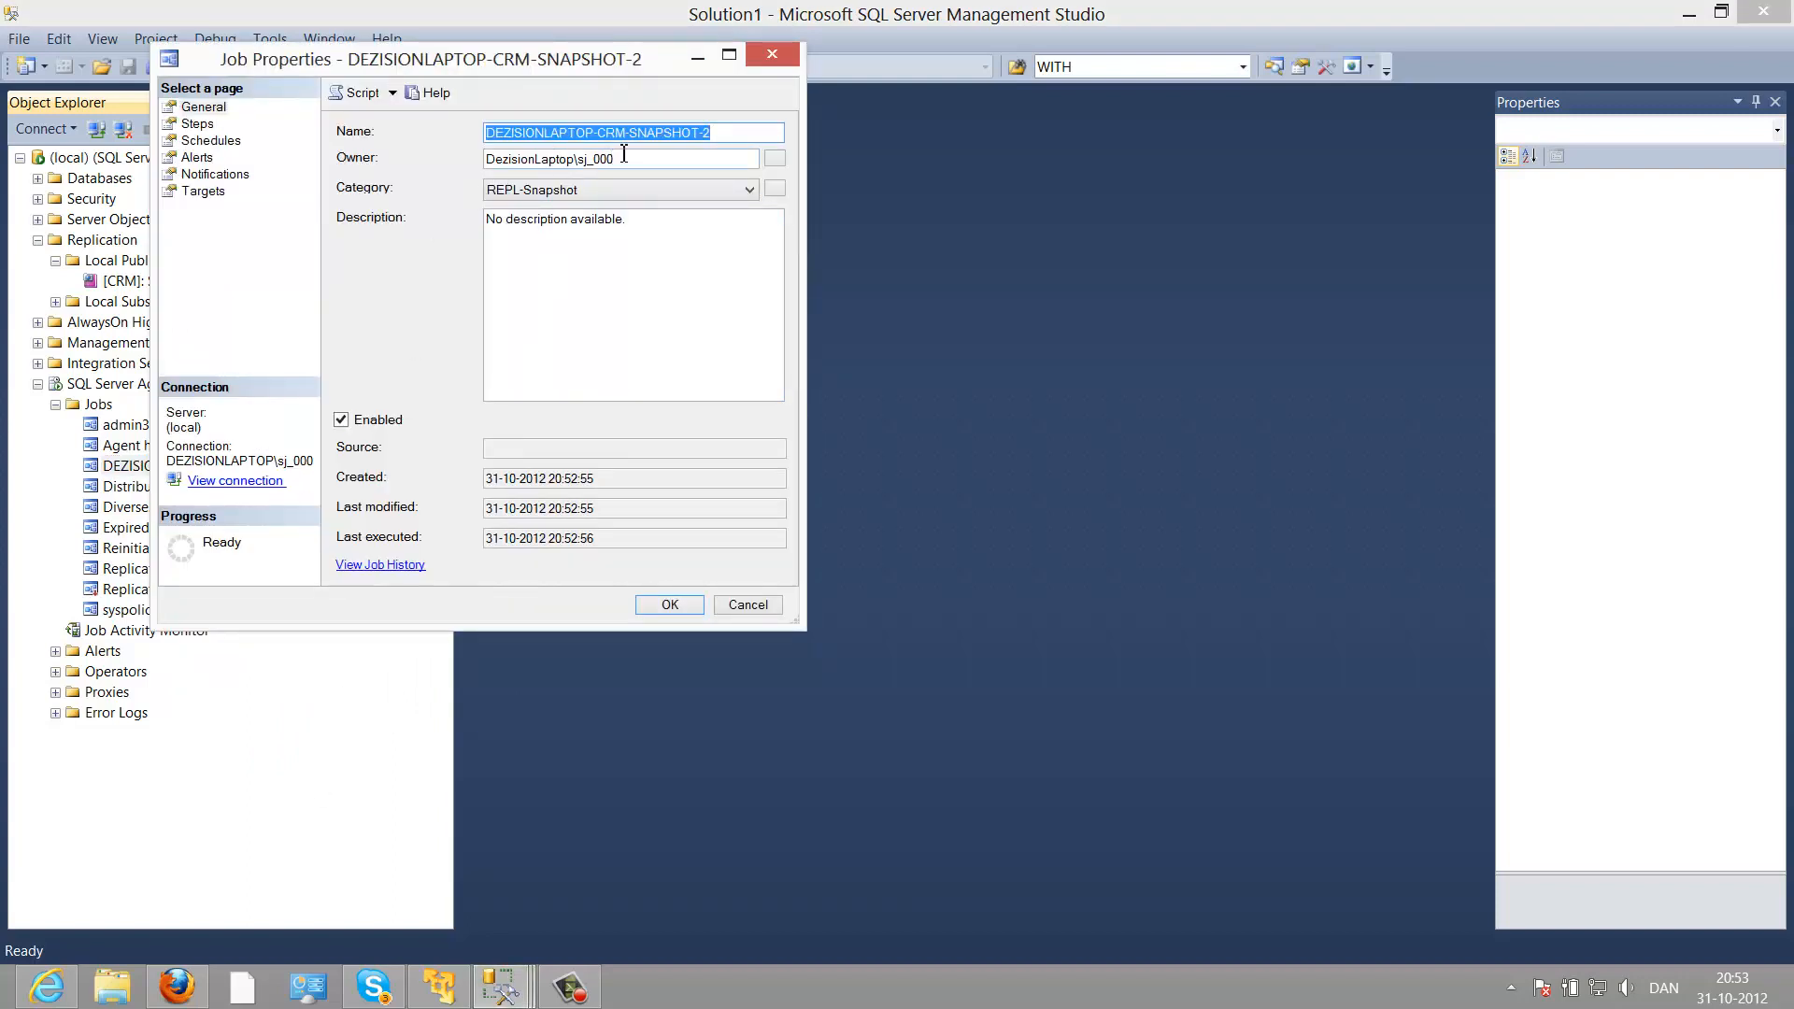
Step: Confirm the Run agent step runs as SQL Server Agent Service Account, then close
left_click(199, 122)
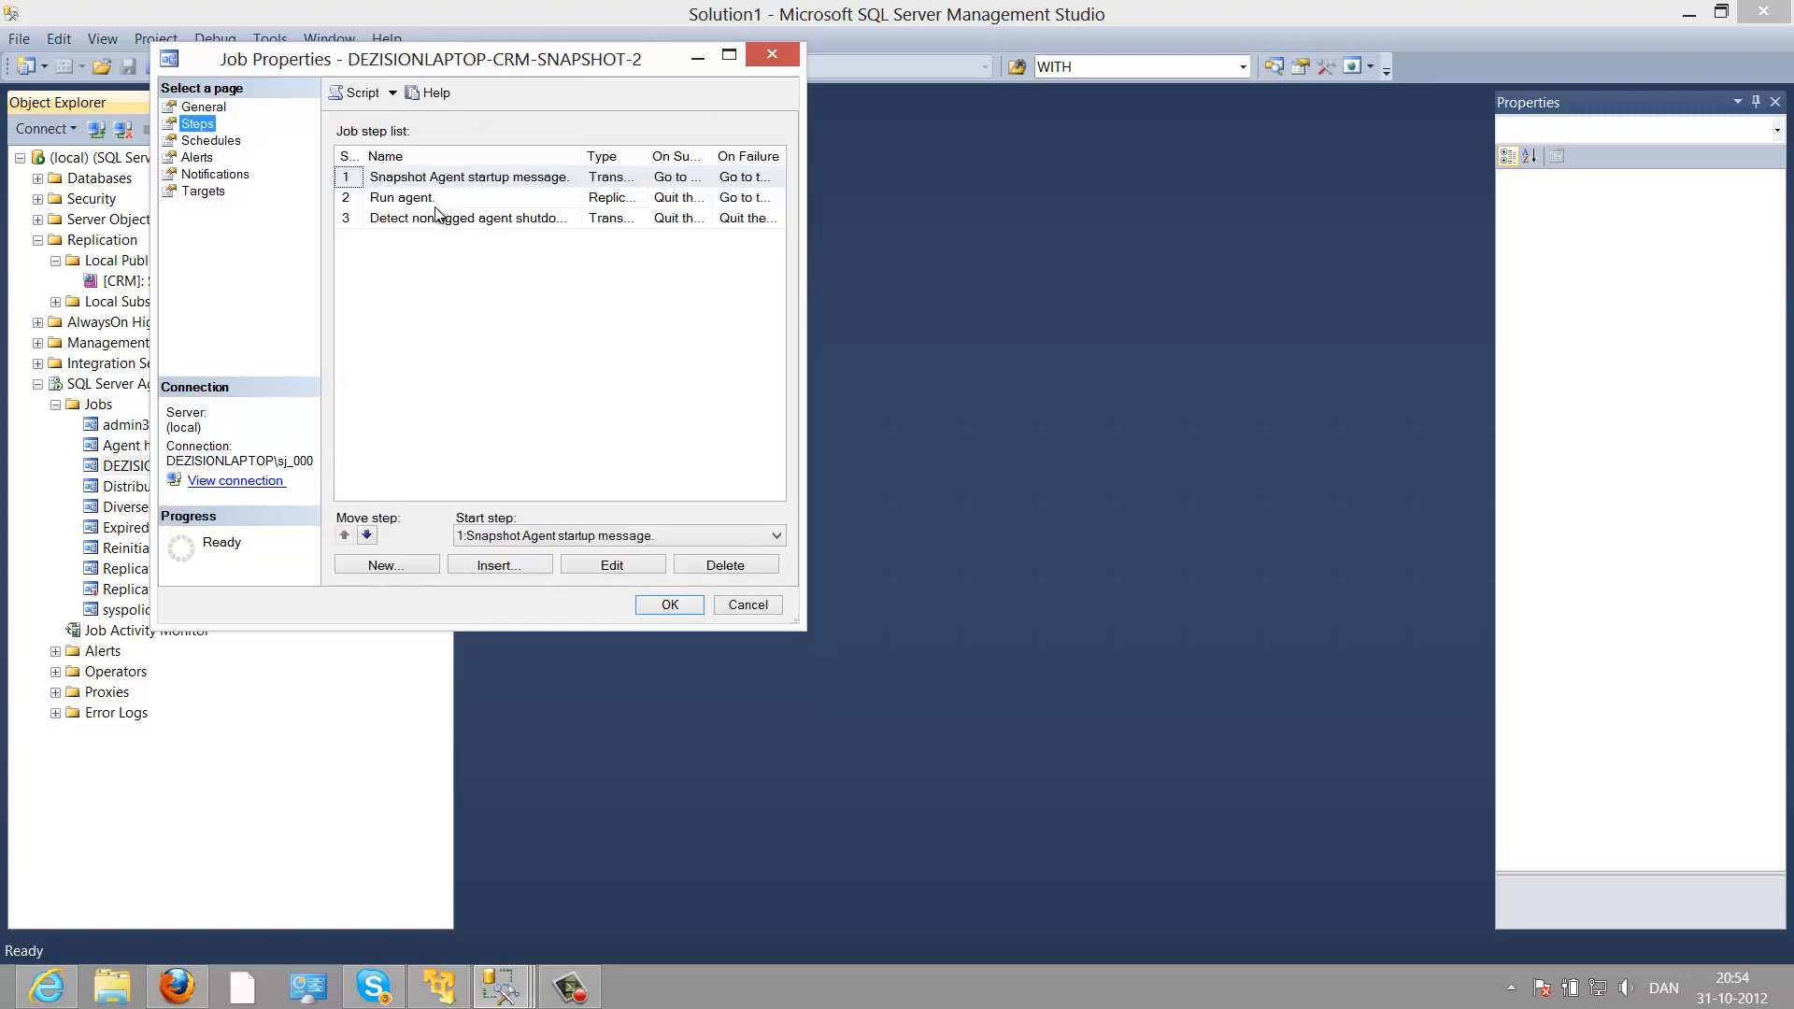
left_click(436, 203)
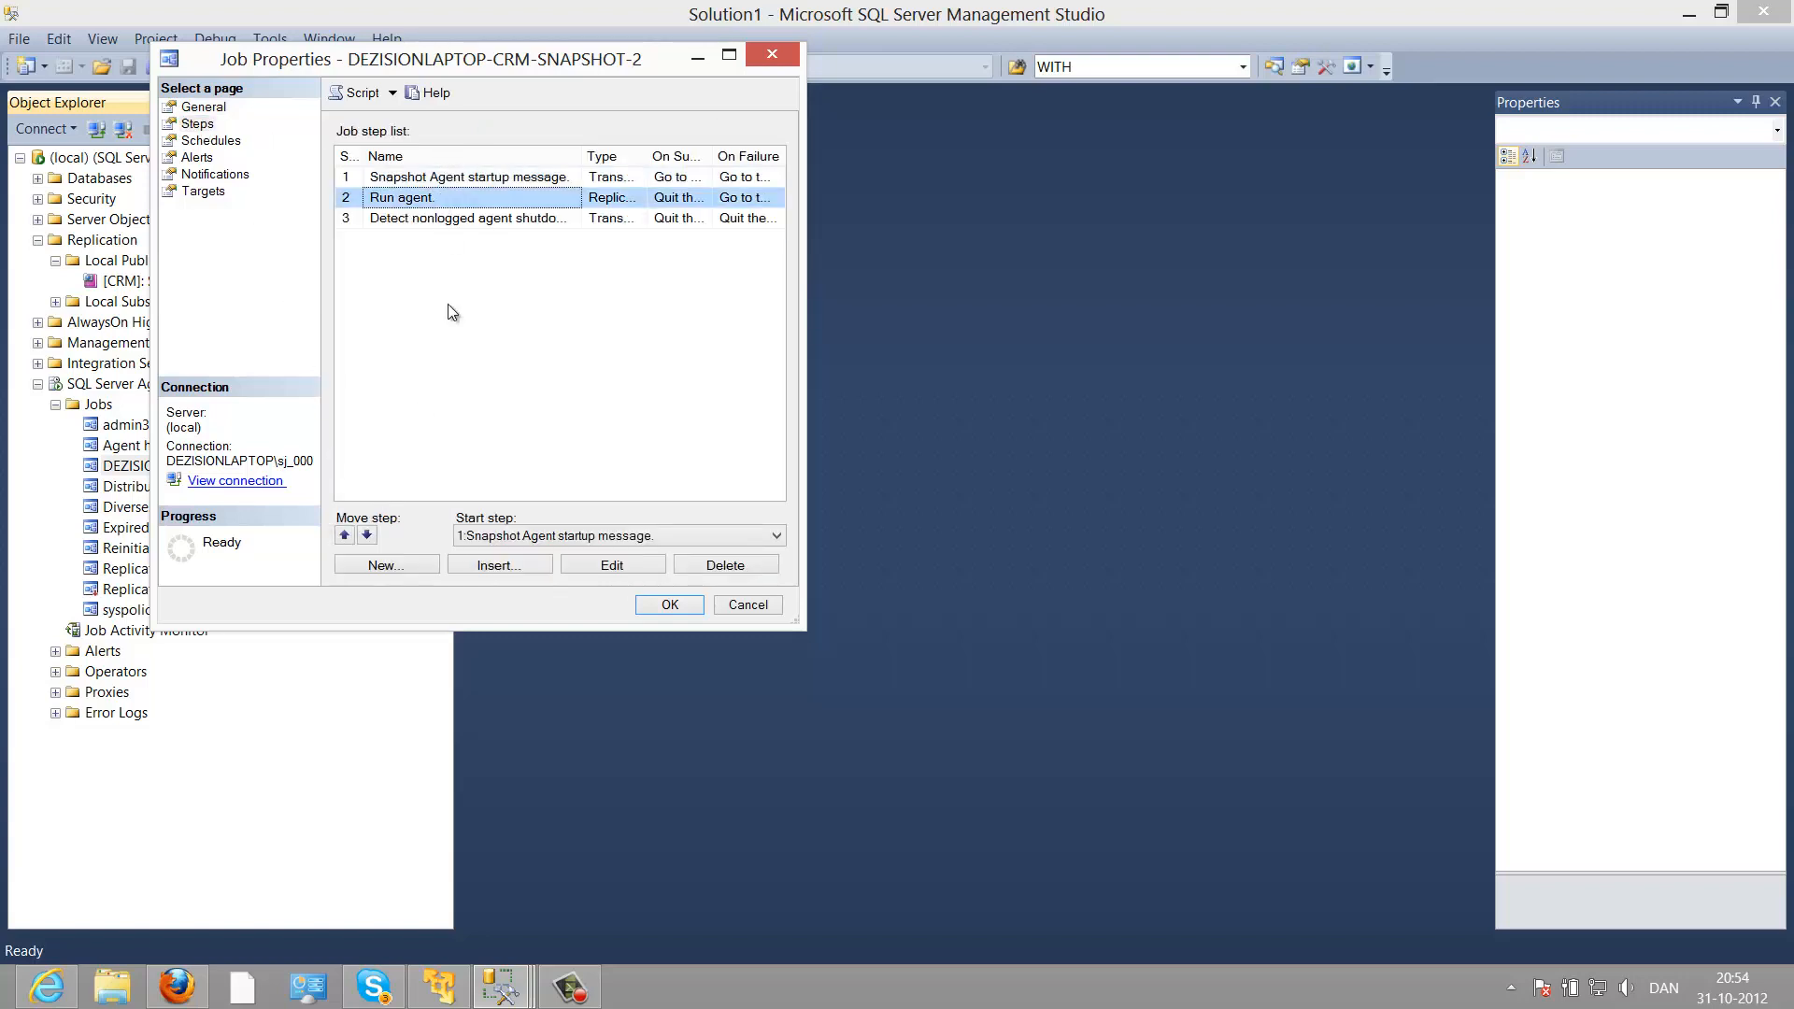
left_click(590, 567)
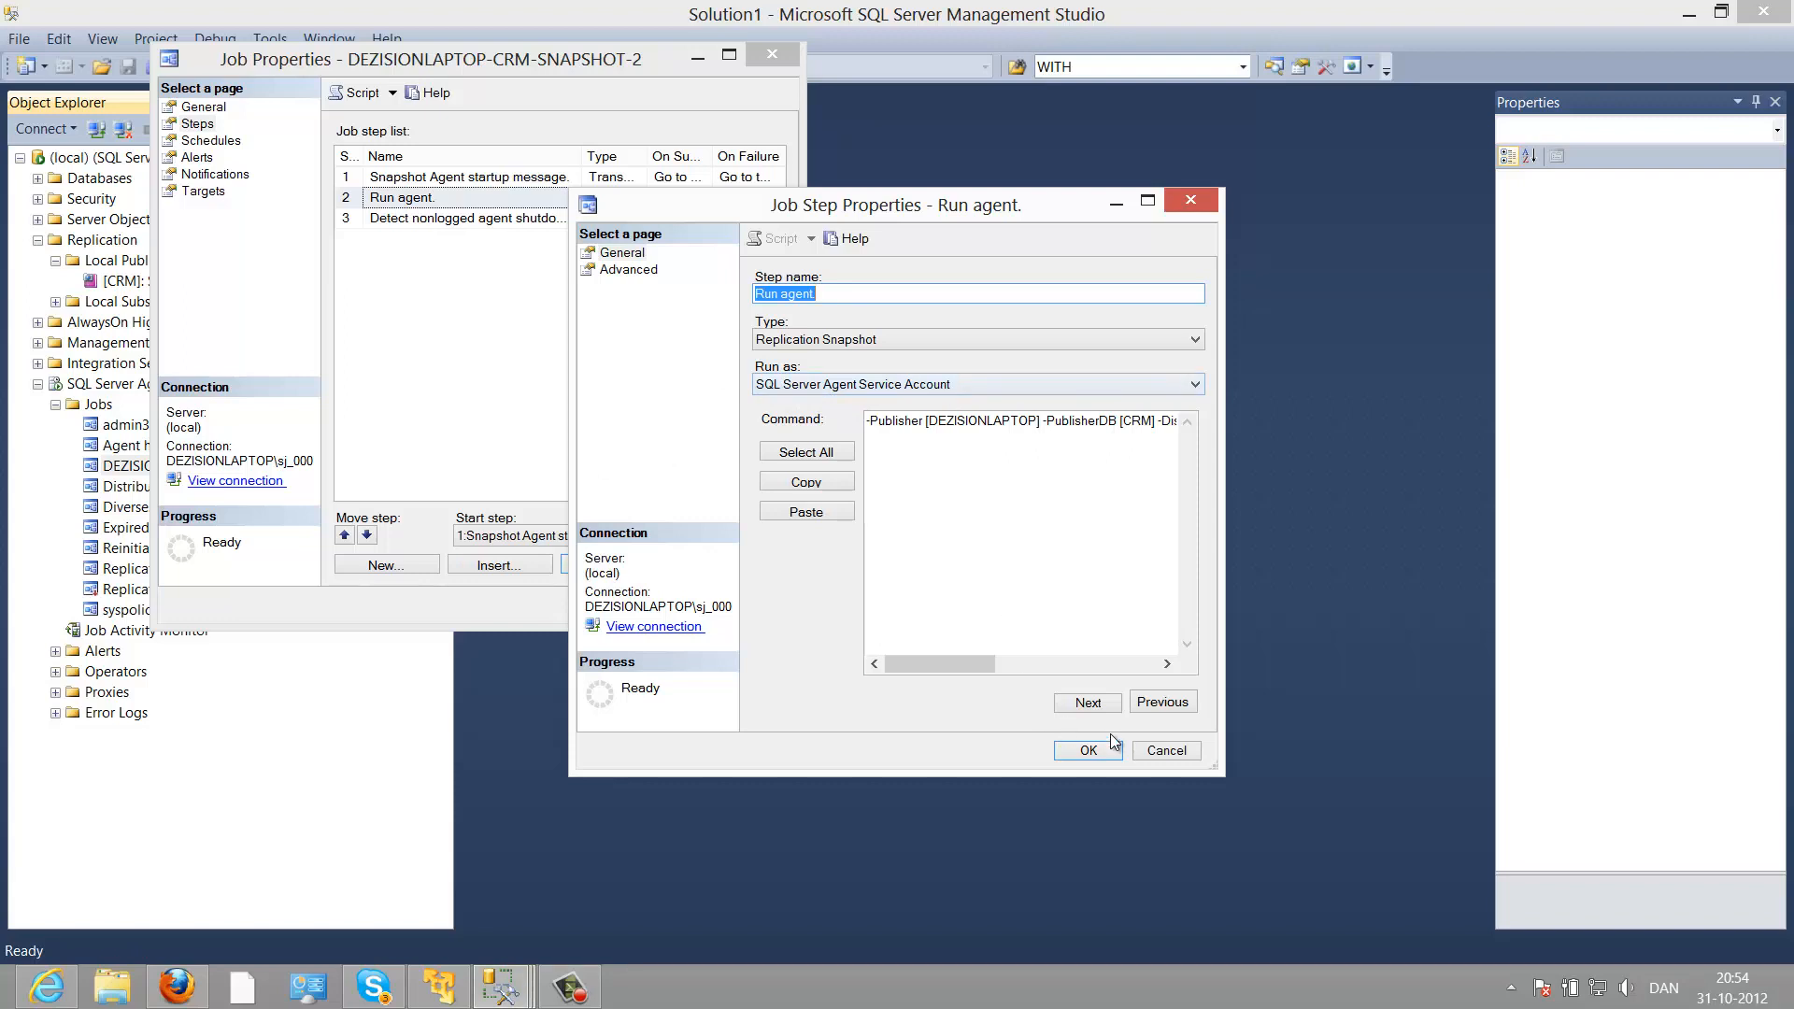
left_click(1151, 755)
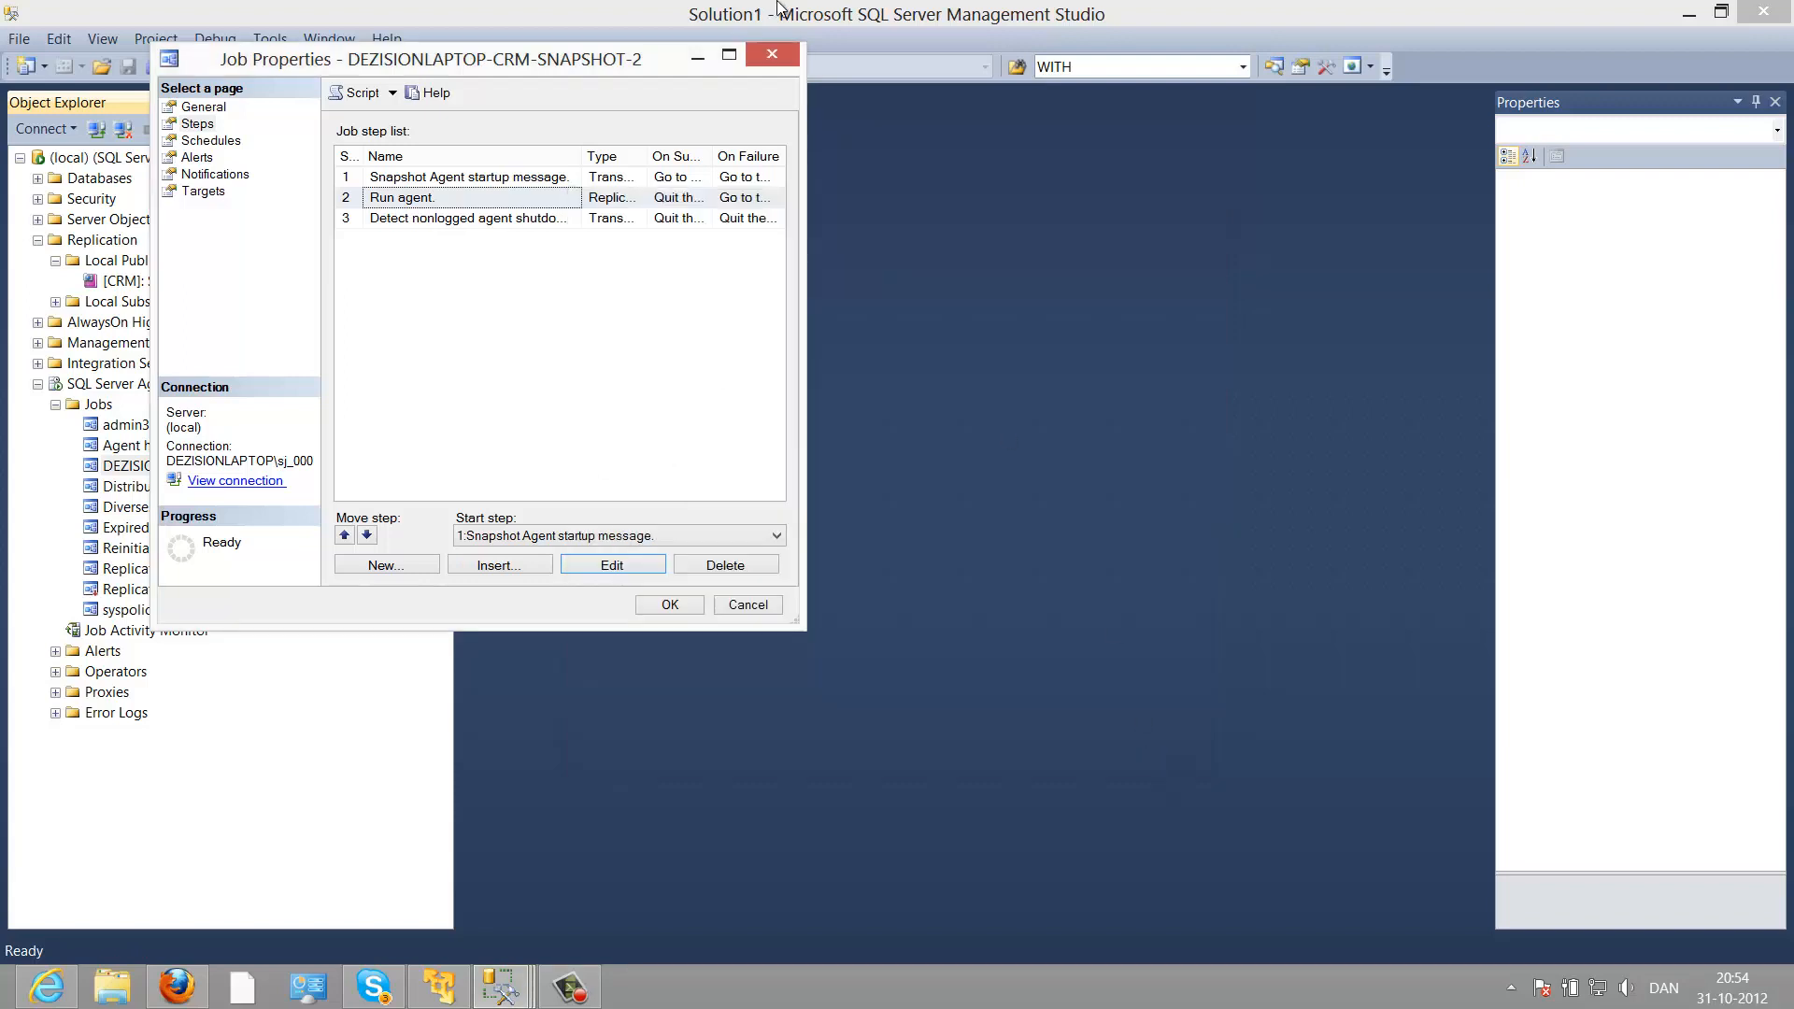
key("Escape")
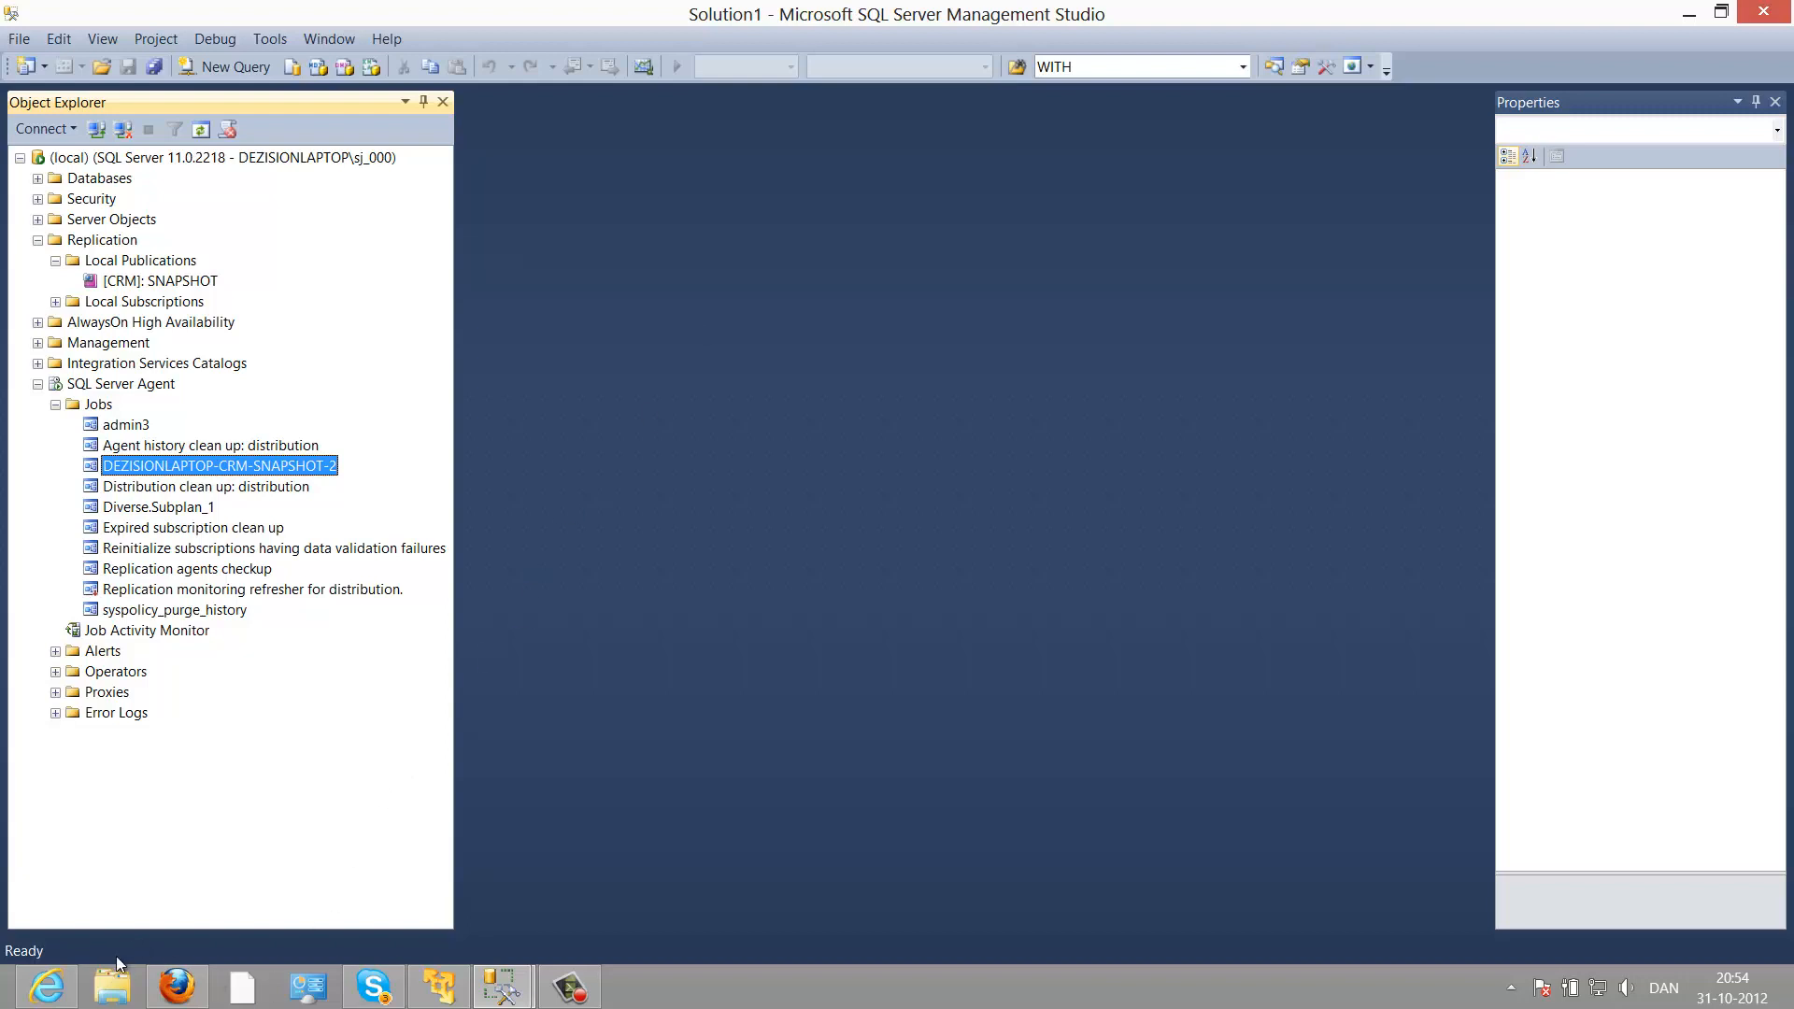
left_click(111, 988)
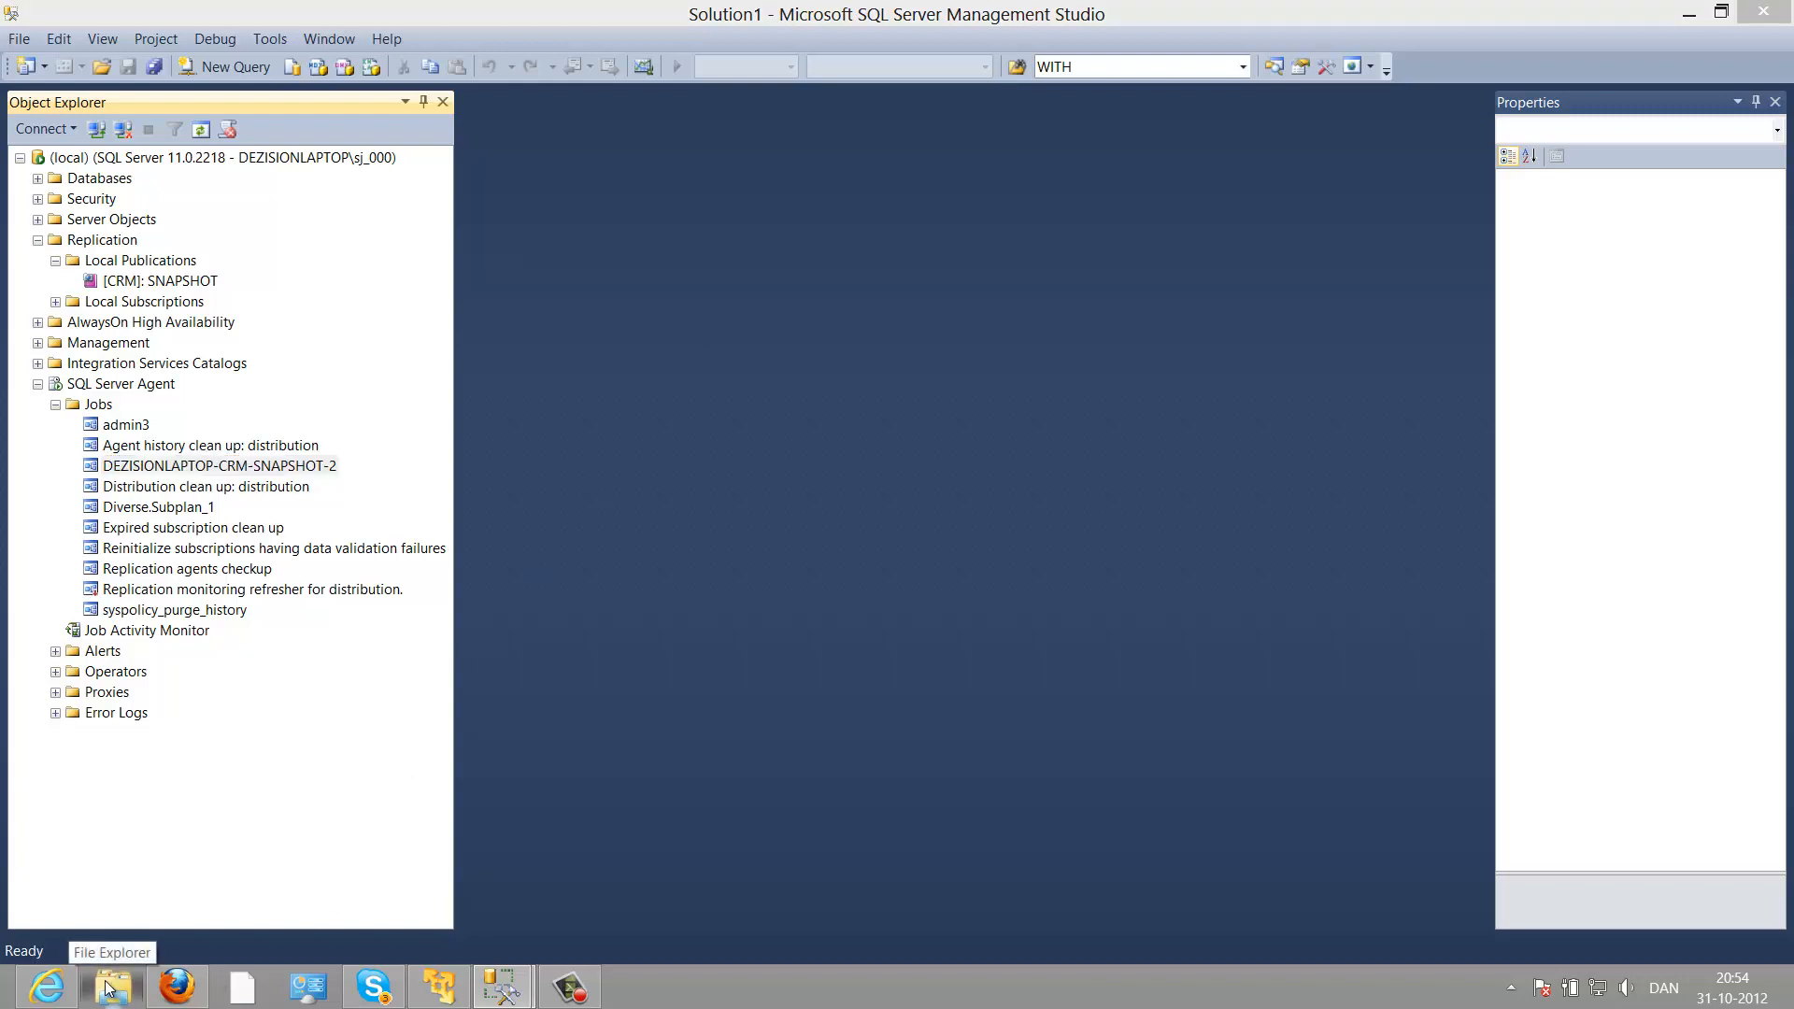
Step: Browse D:\SQL2012\MSSQL11.MSSQLSERVER\MSSQL to locate the repldata folder
left_click(561, 705)
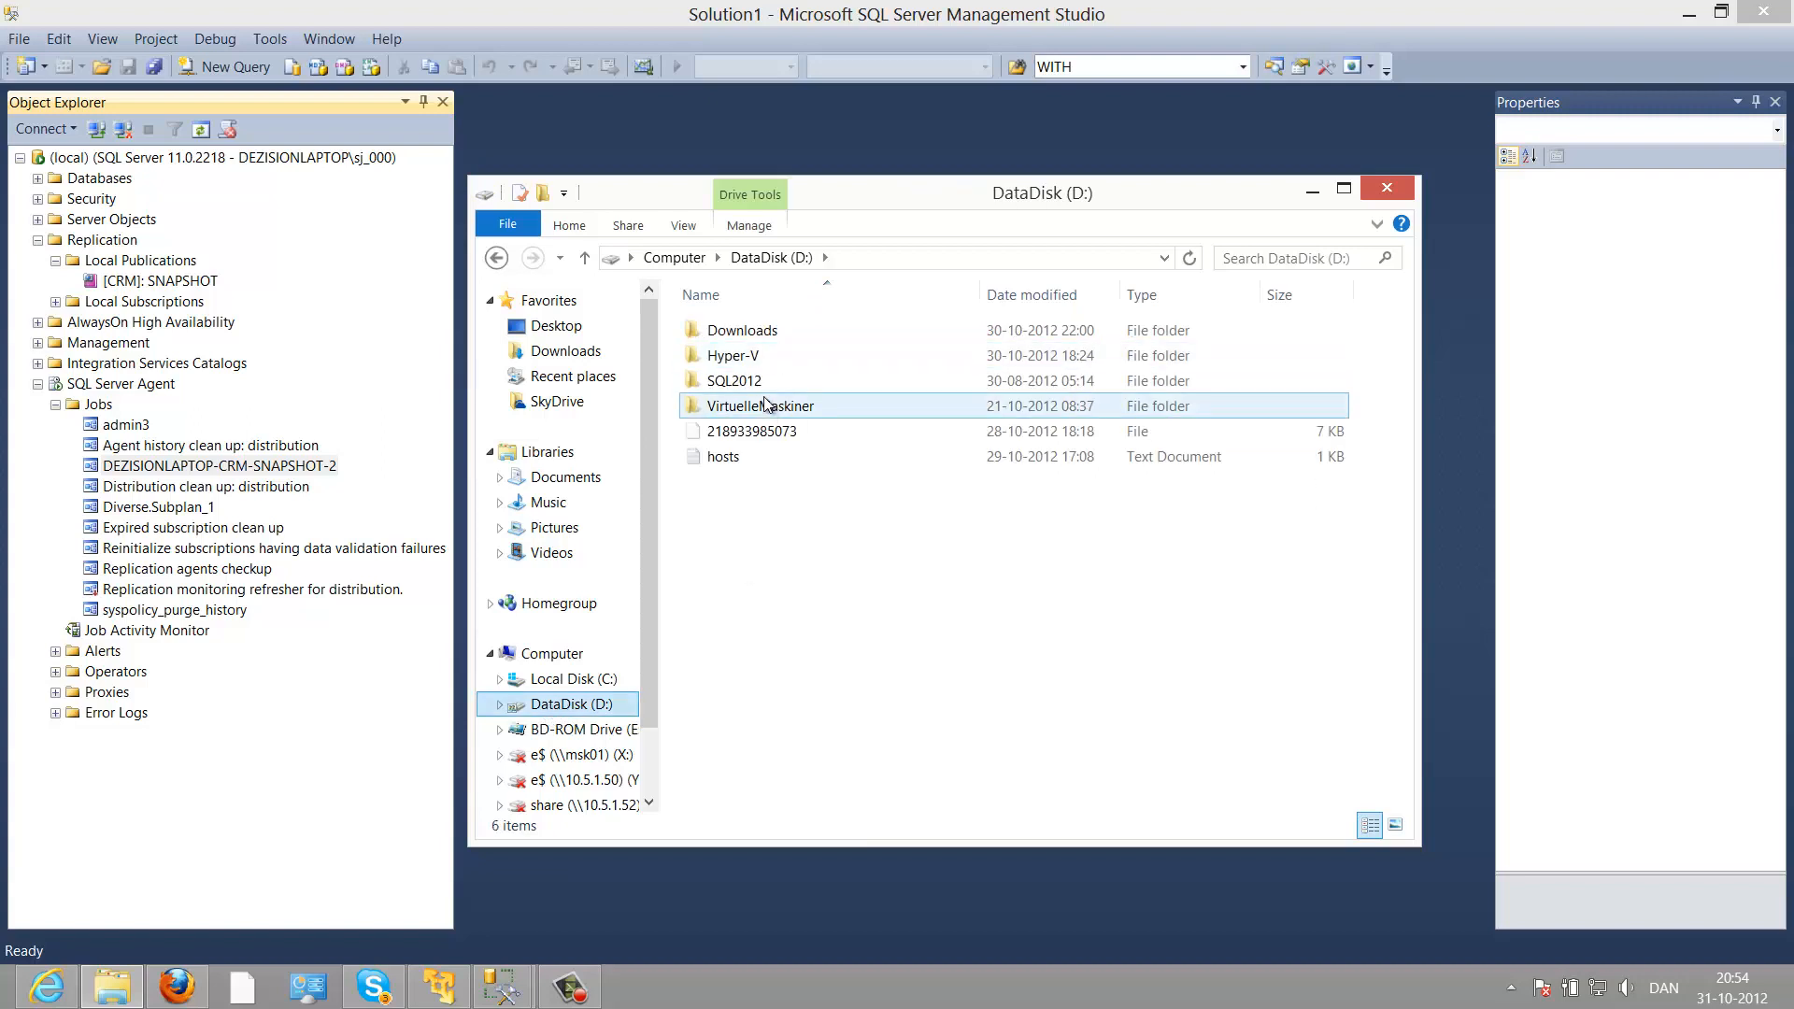
double_click(758, 382)
double_click(755, 331)
double_click(755, 332)
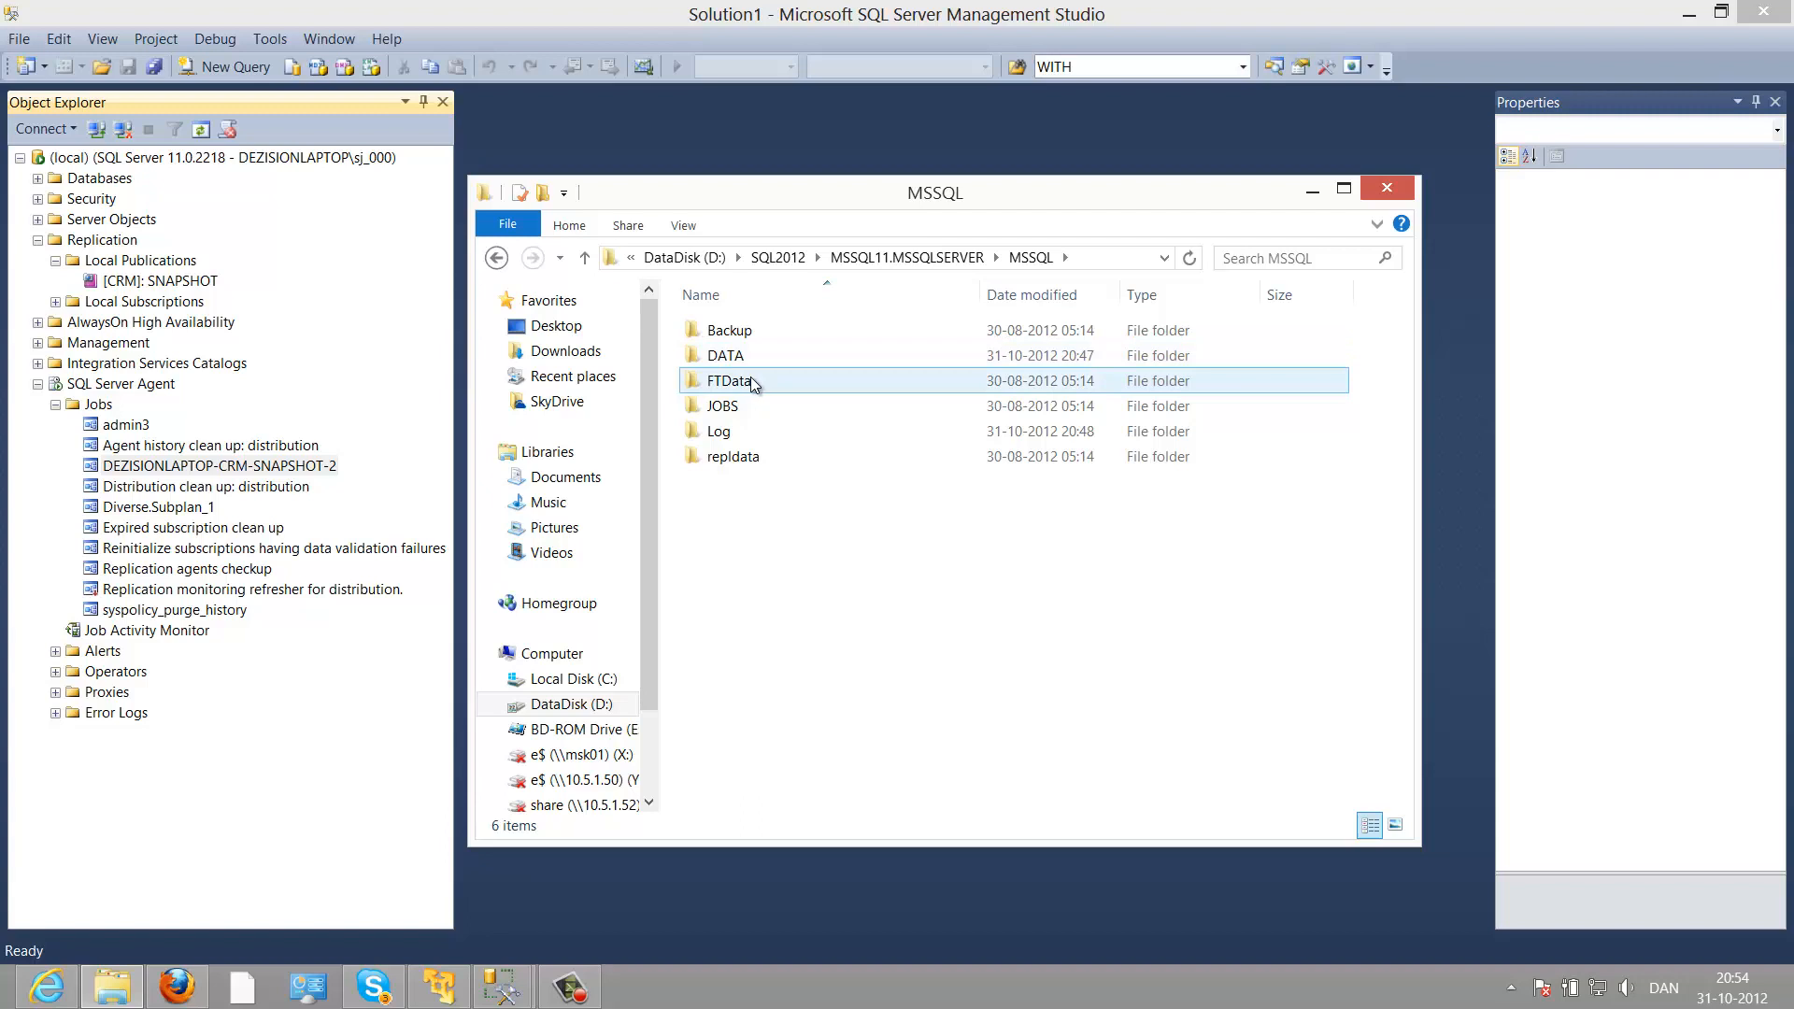
double_click(751, 460)
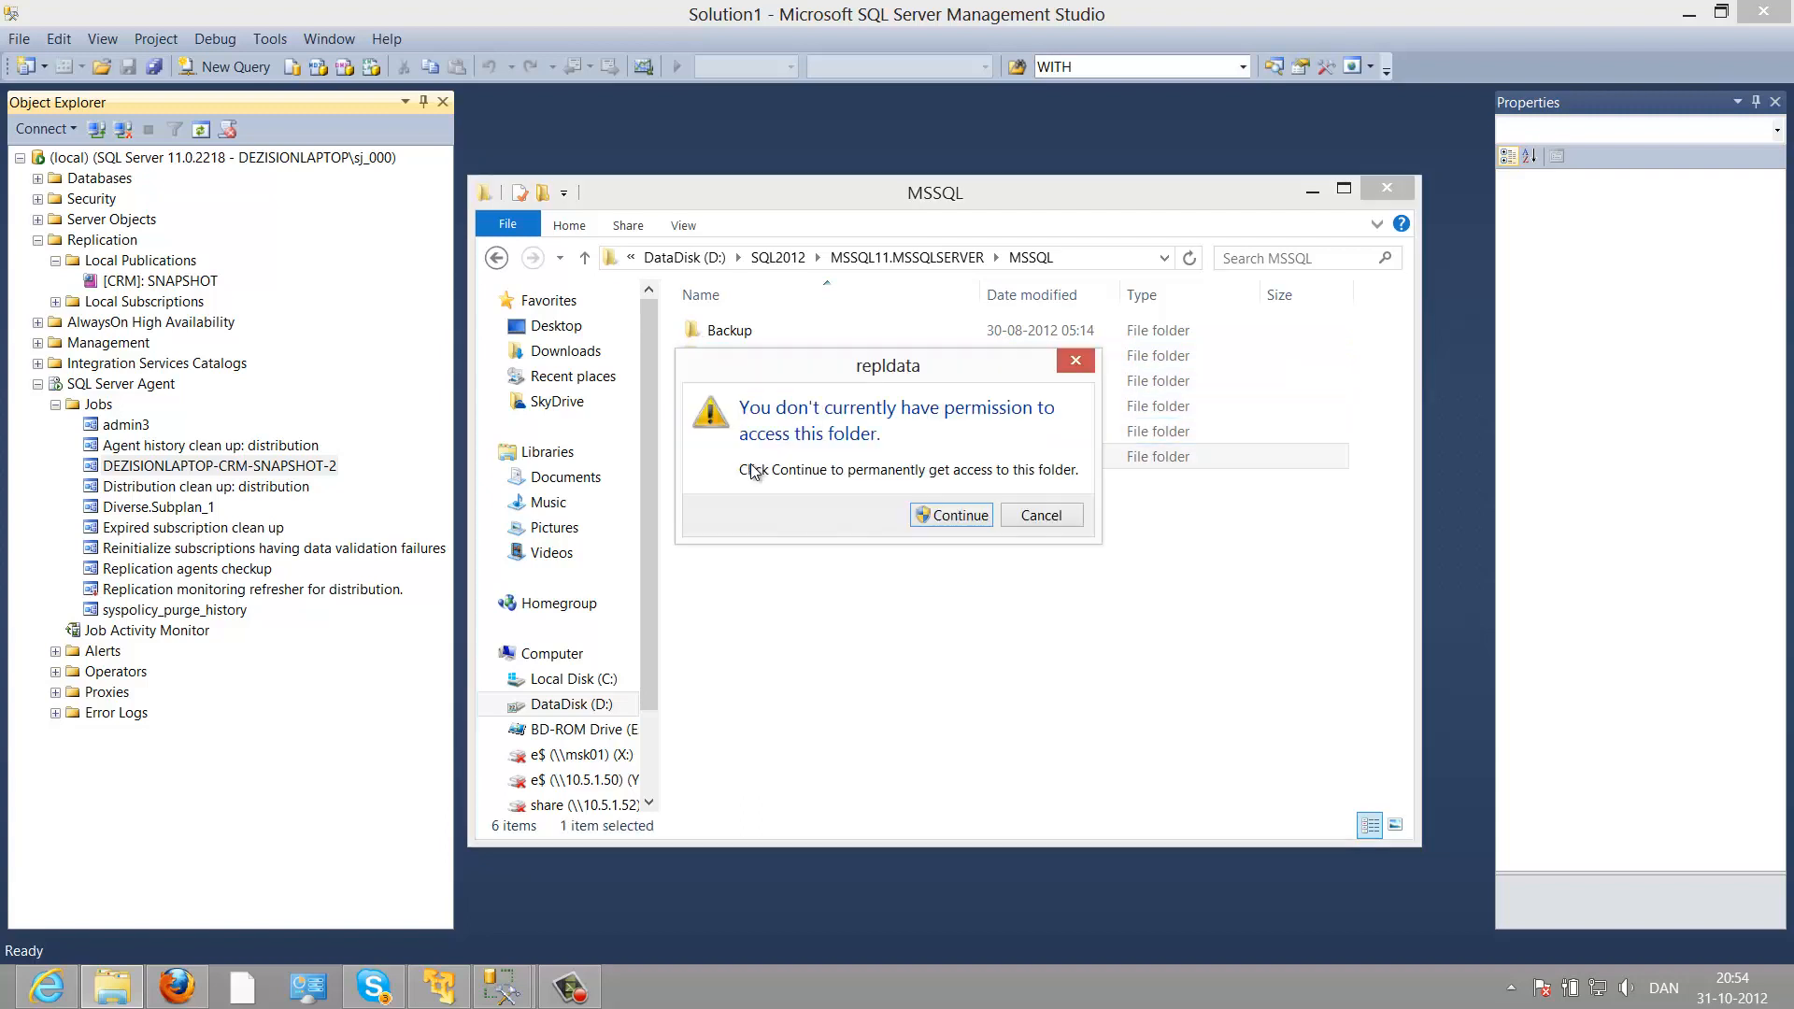
left_click(932, 514)
key("BackSpace")
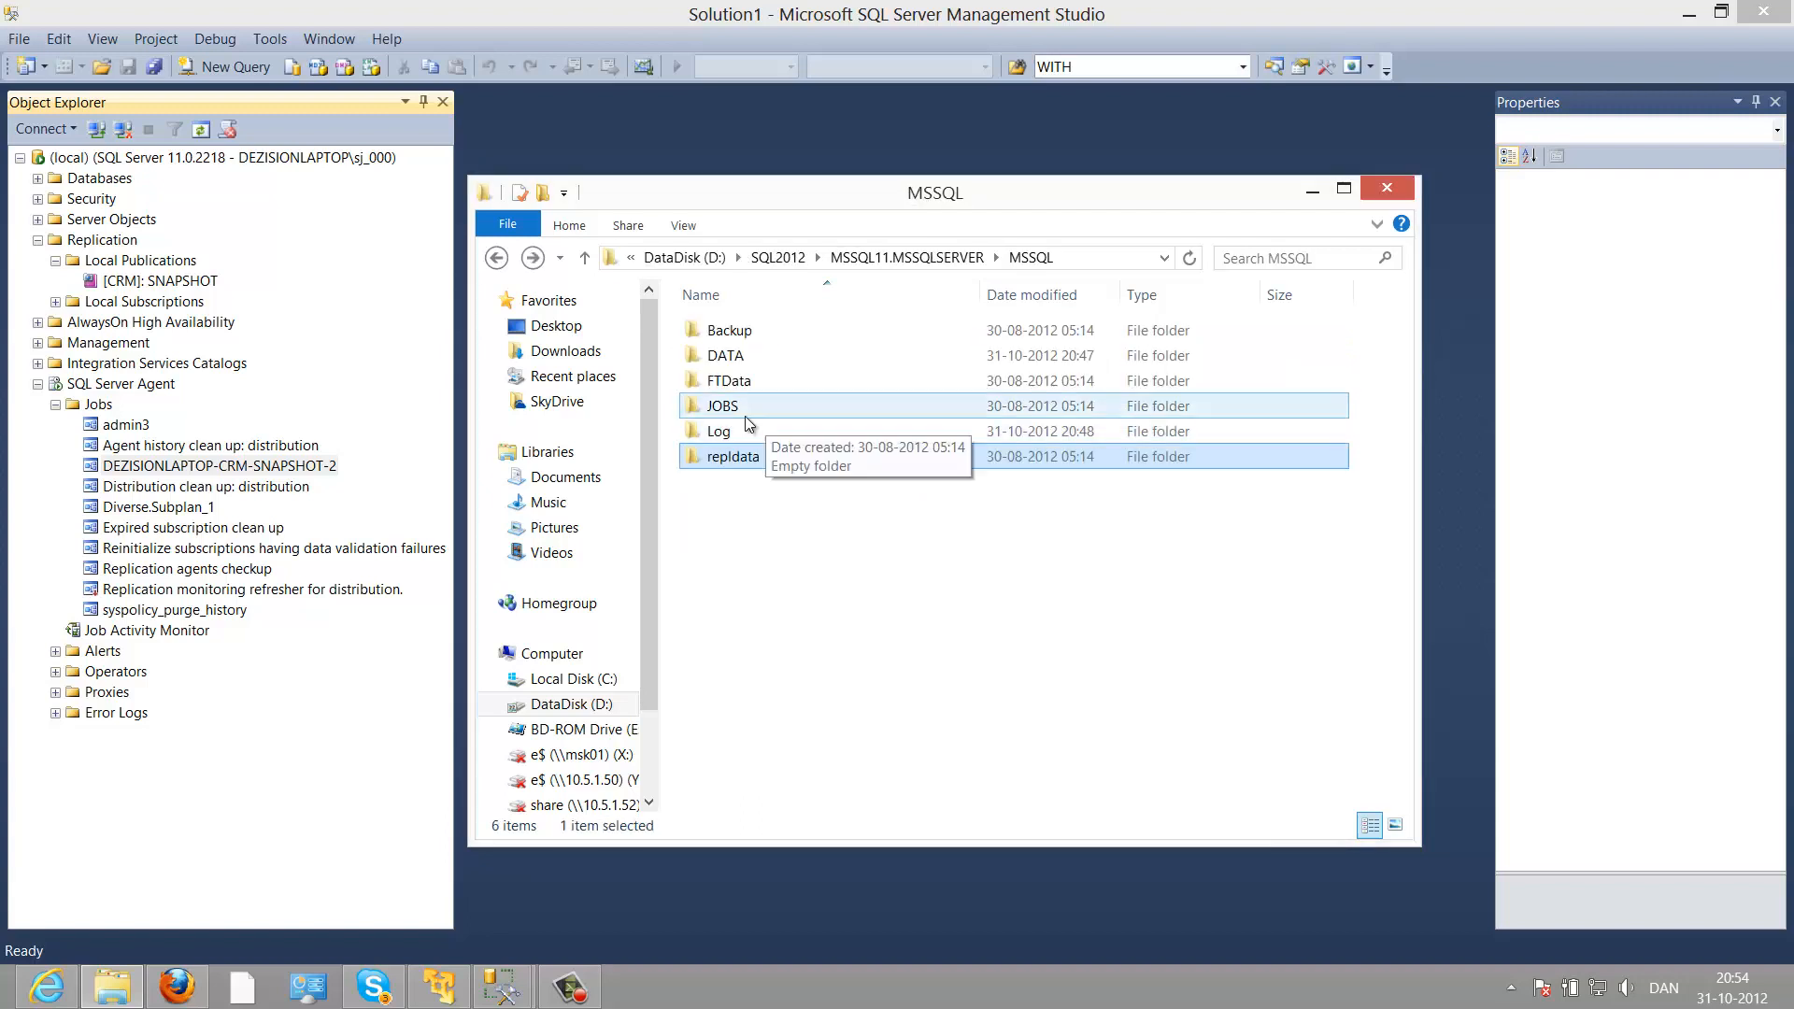
Step: Open repldata's Properties and begin editing its Security permissions
right_click(740, 457)
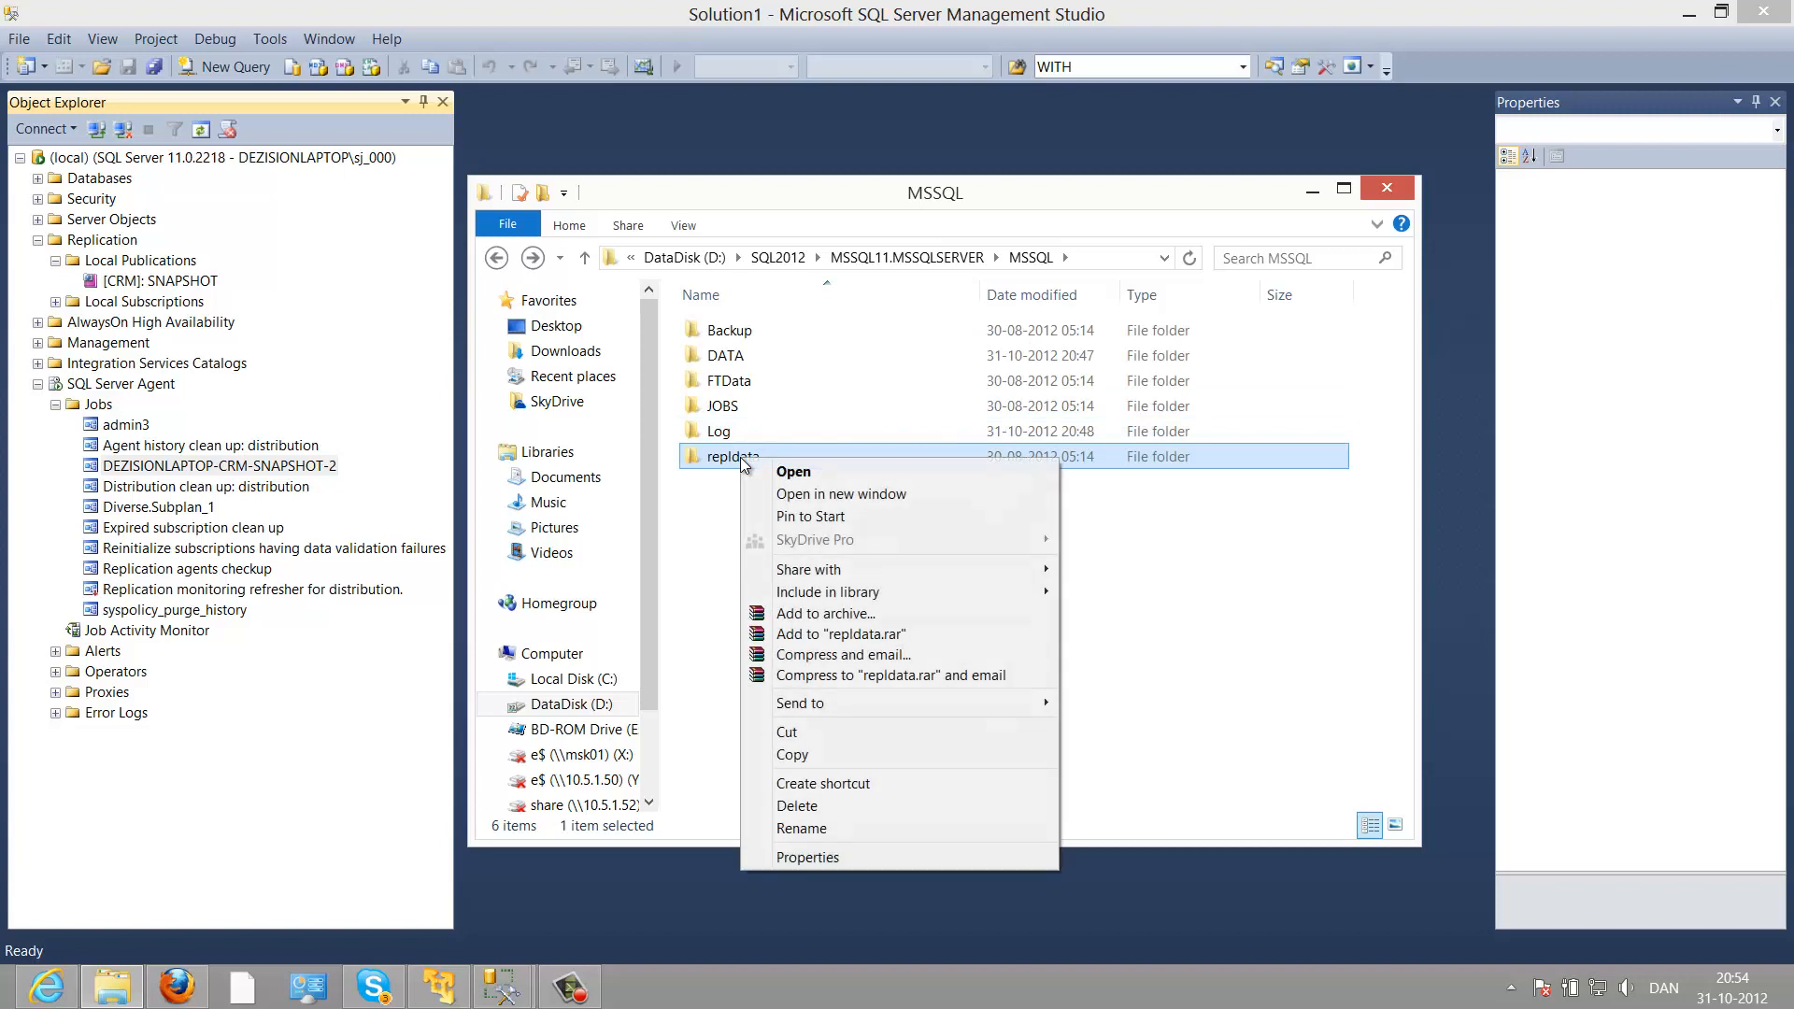
left_click(808, 857)
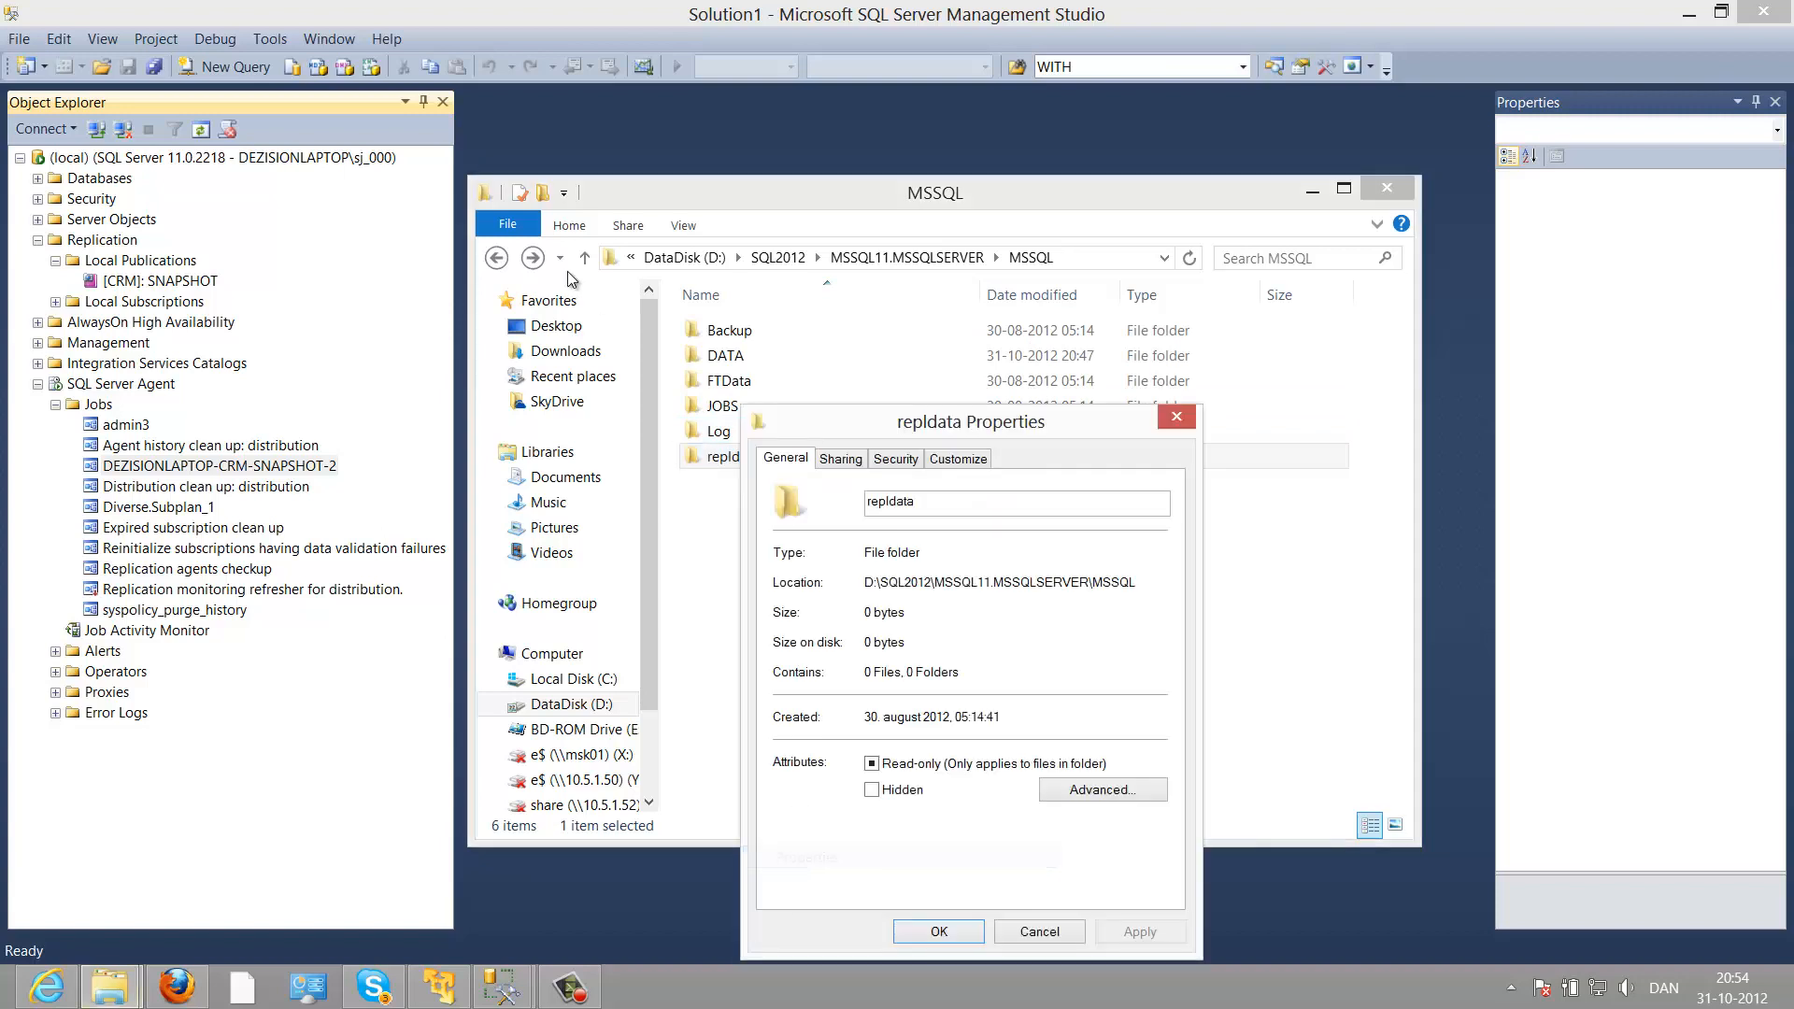
left_click(892, 458)
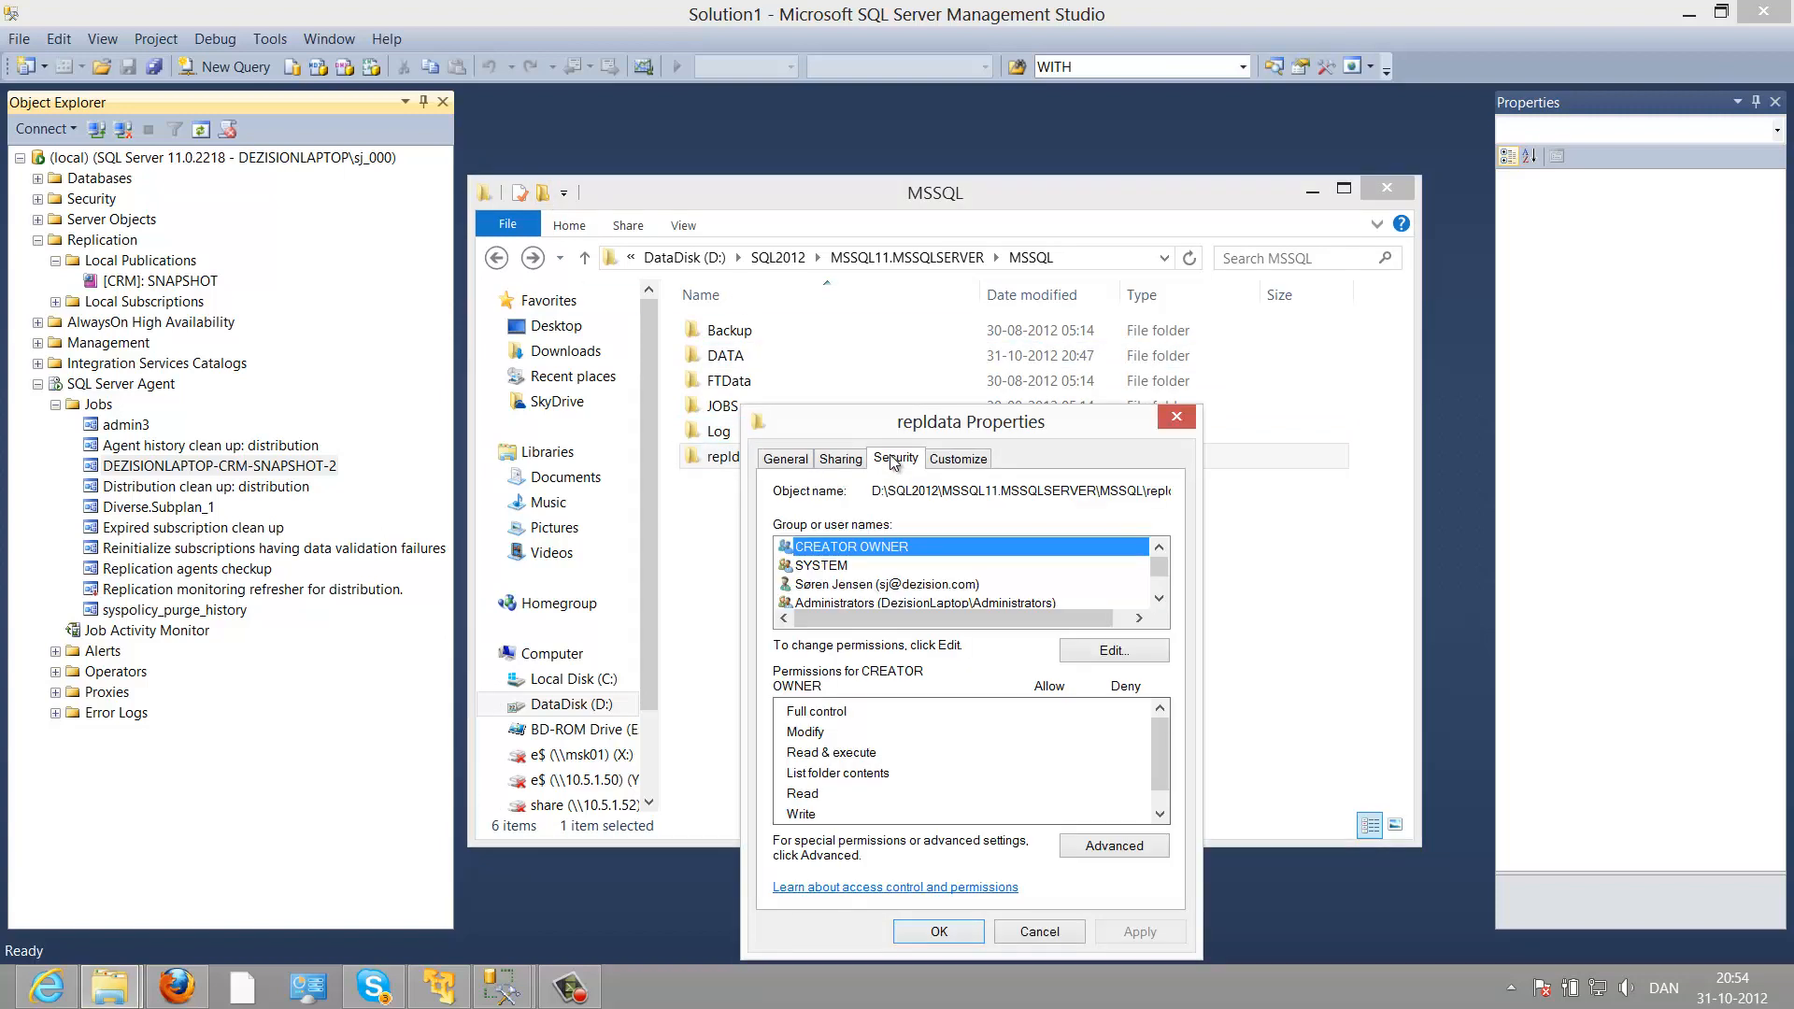
left_click(1065, 647)
left_click(1058, 714)
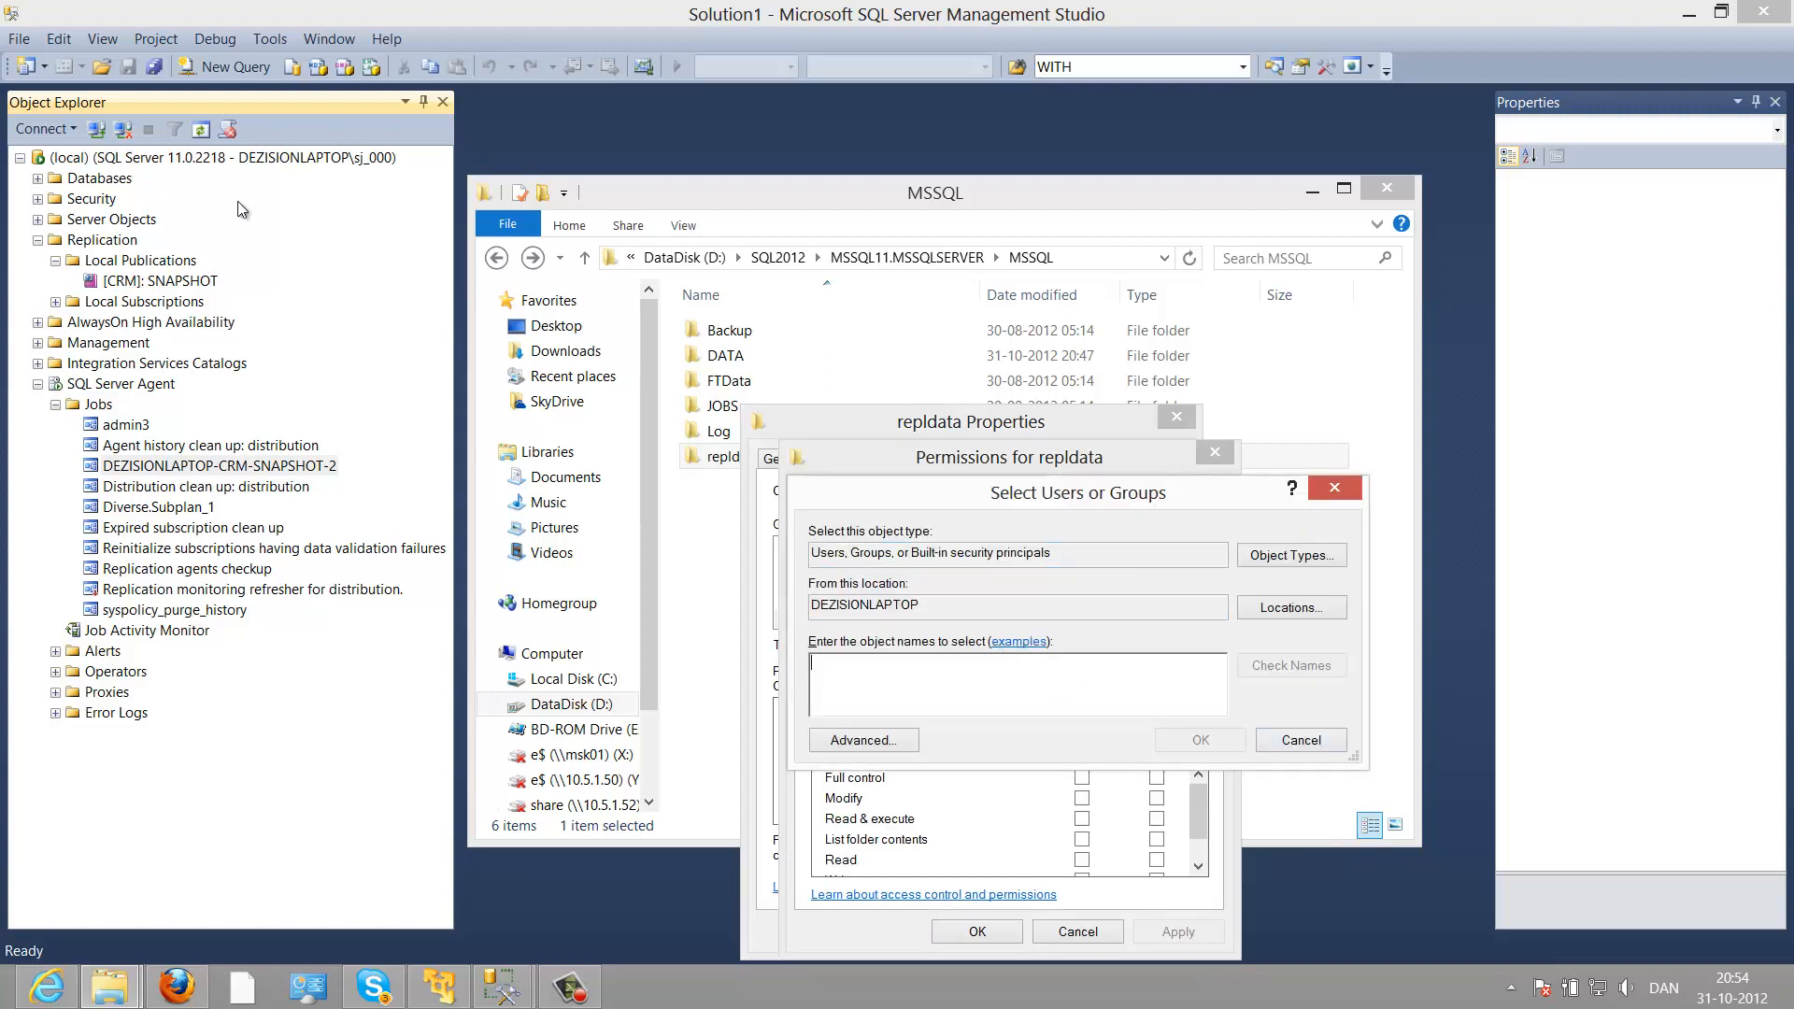
Step: Add the Everyone group with Full control allowed and confirm the dialogs
type("ed")
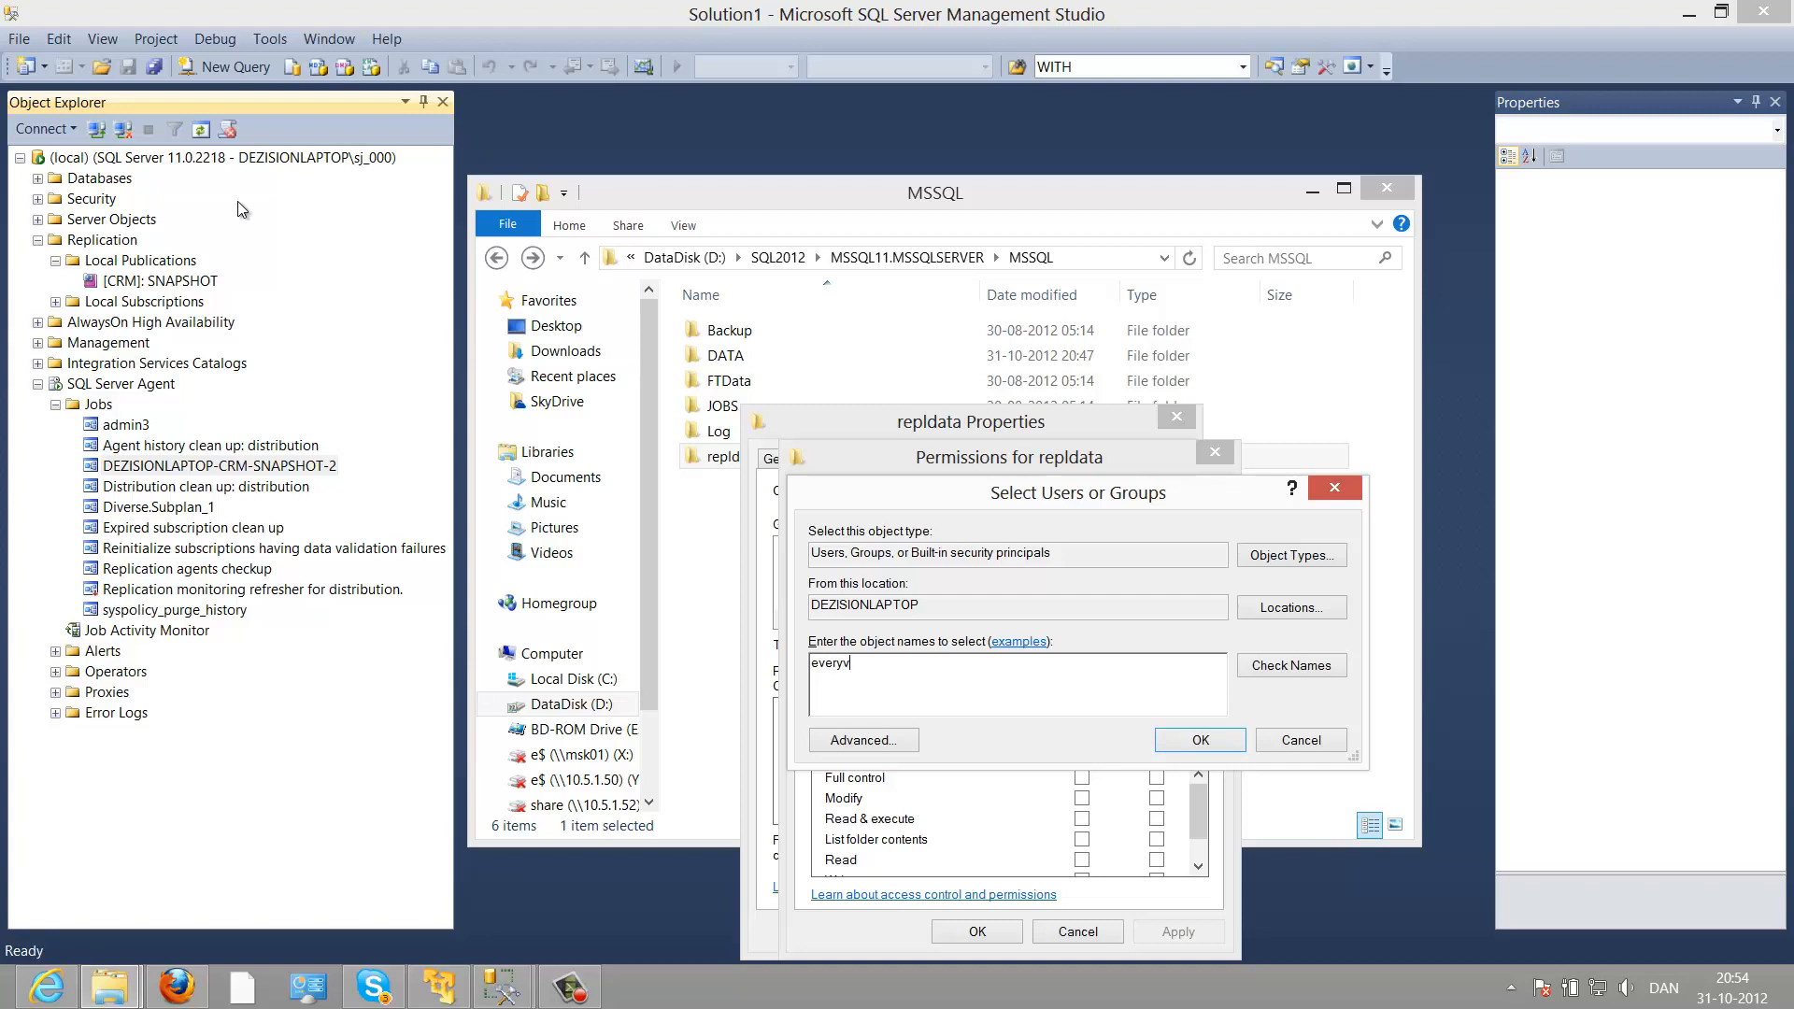
key("BackSpace")
type("one")
left_click(1253, 664)
left_click(1220, 744)
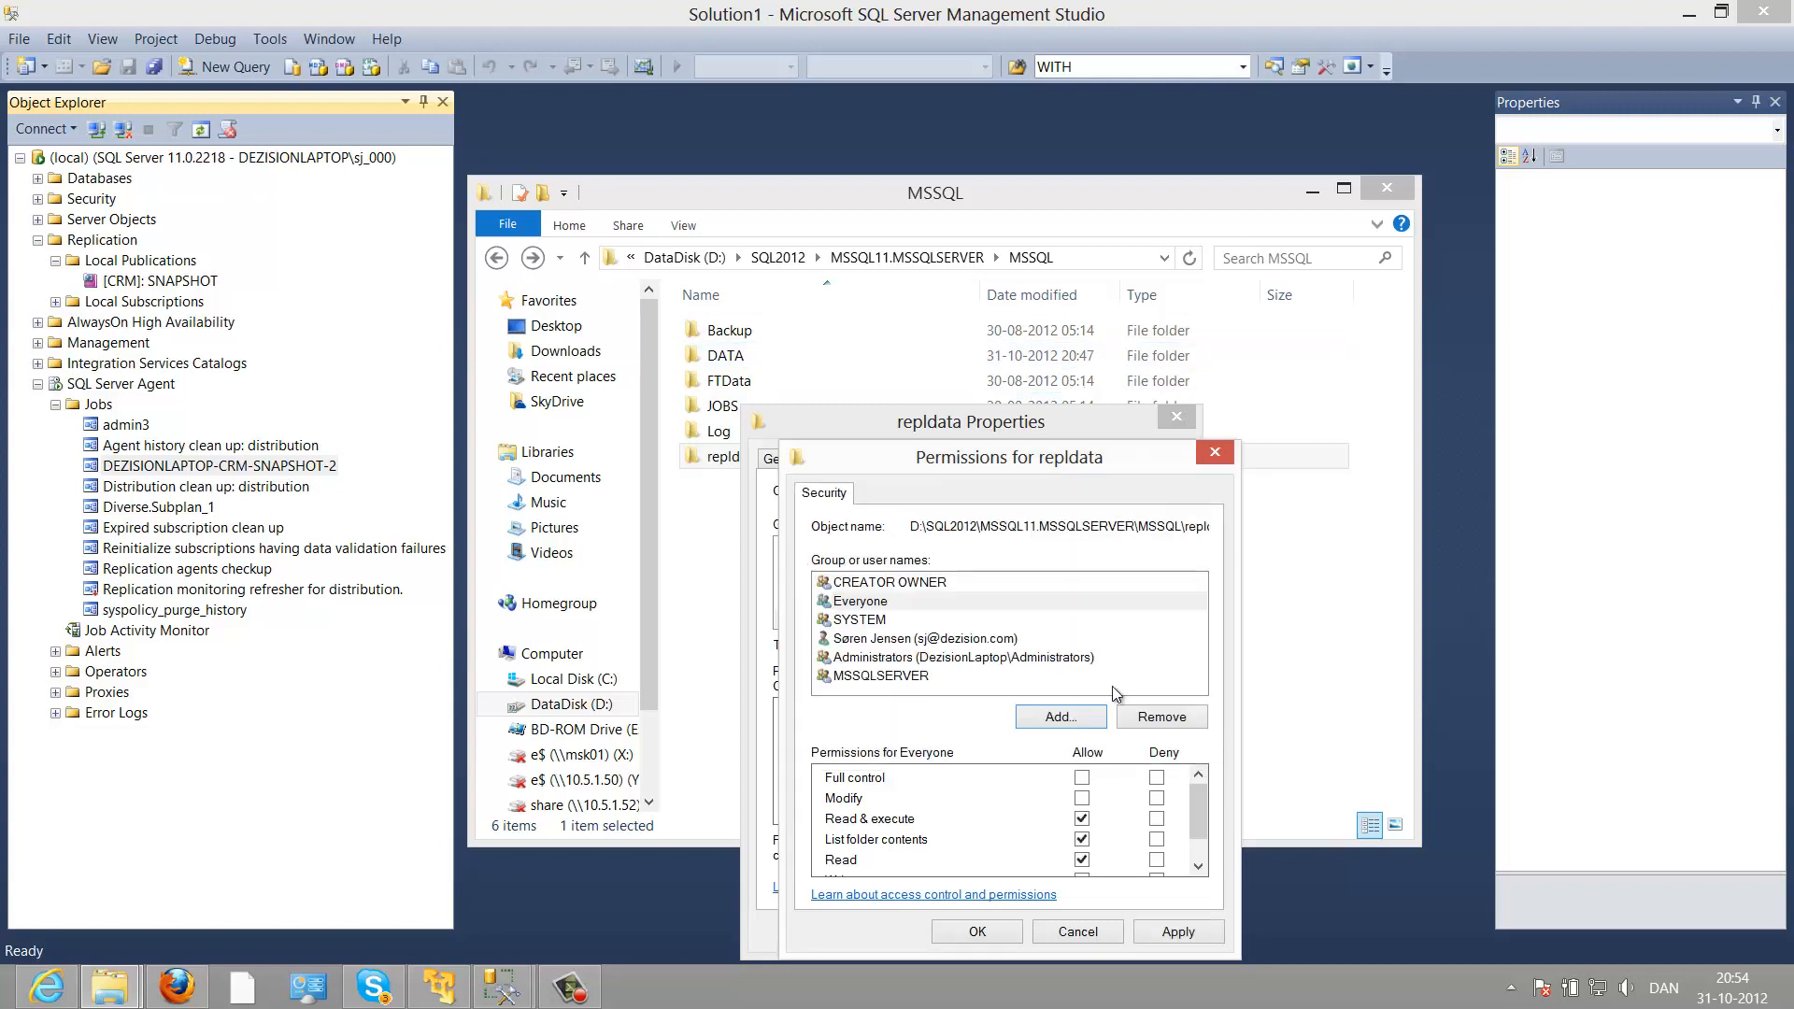
left_click(1082, 777)
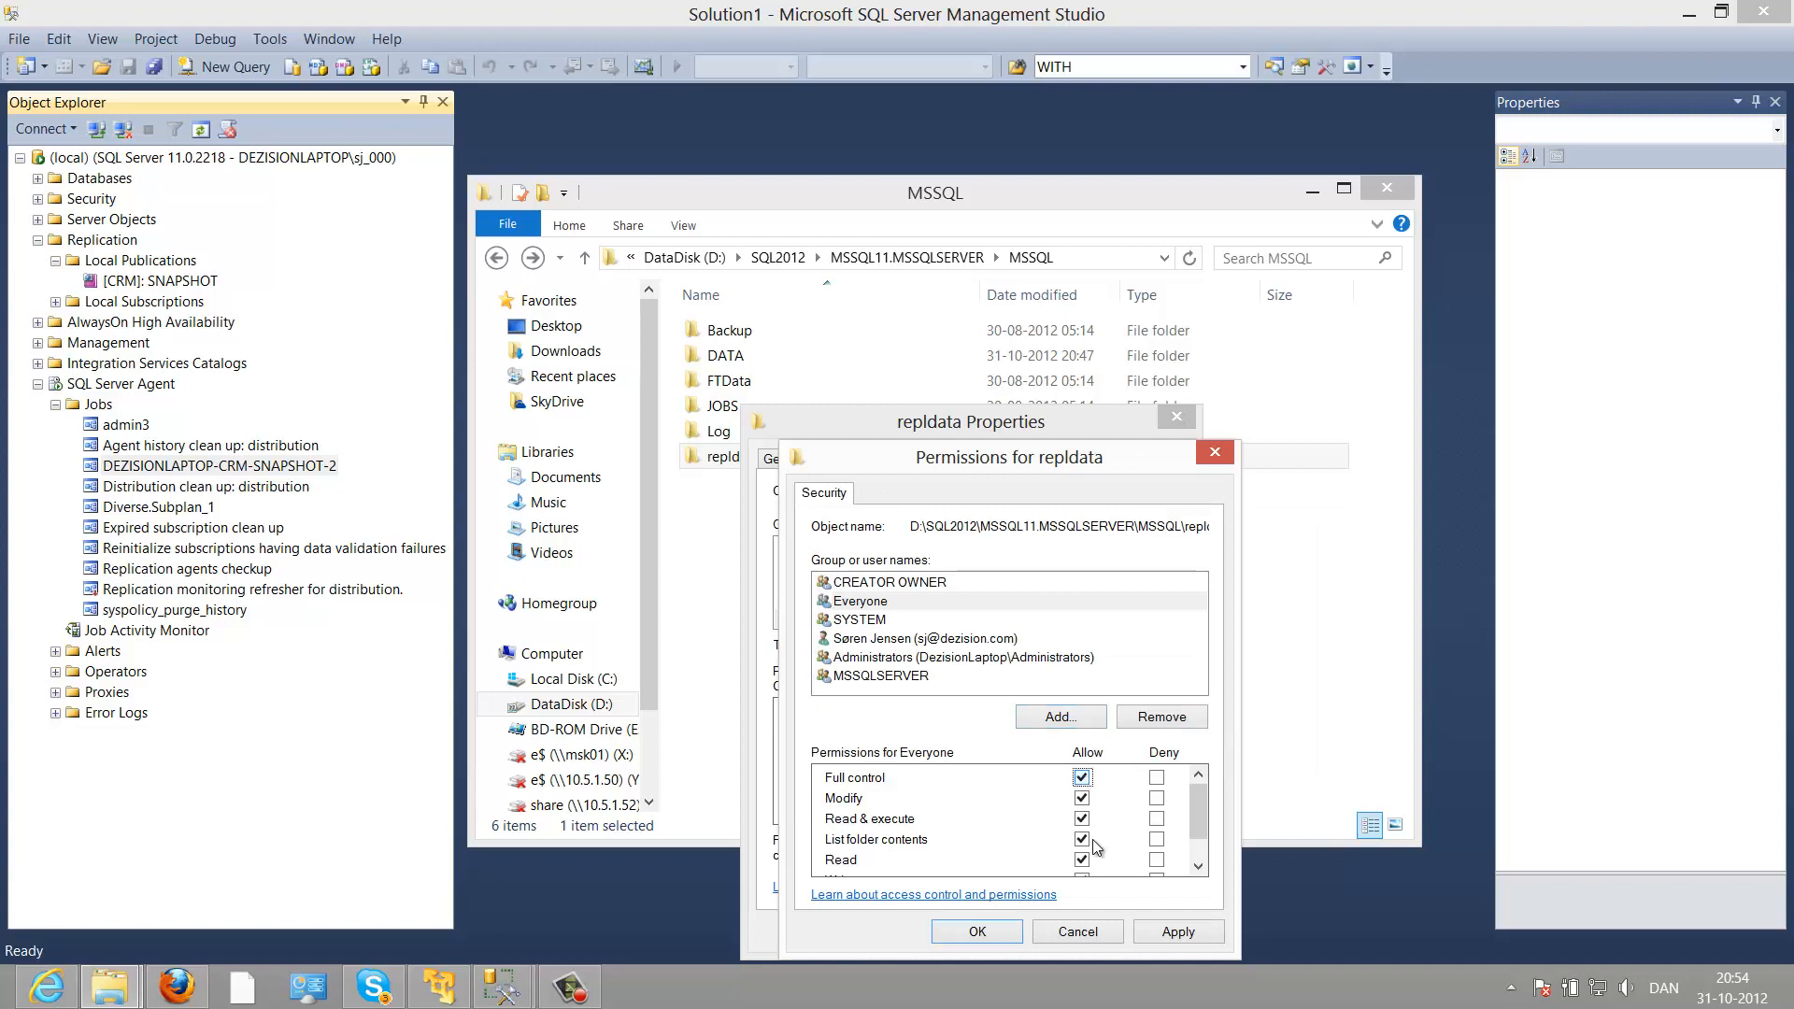
left_click(1000, 932)
left_click(965, 931)
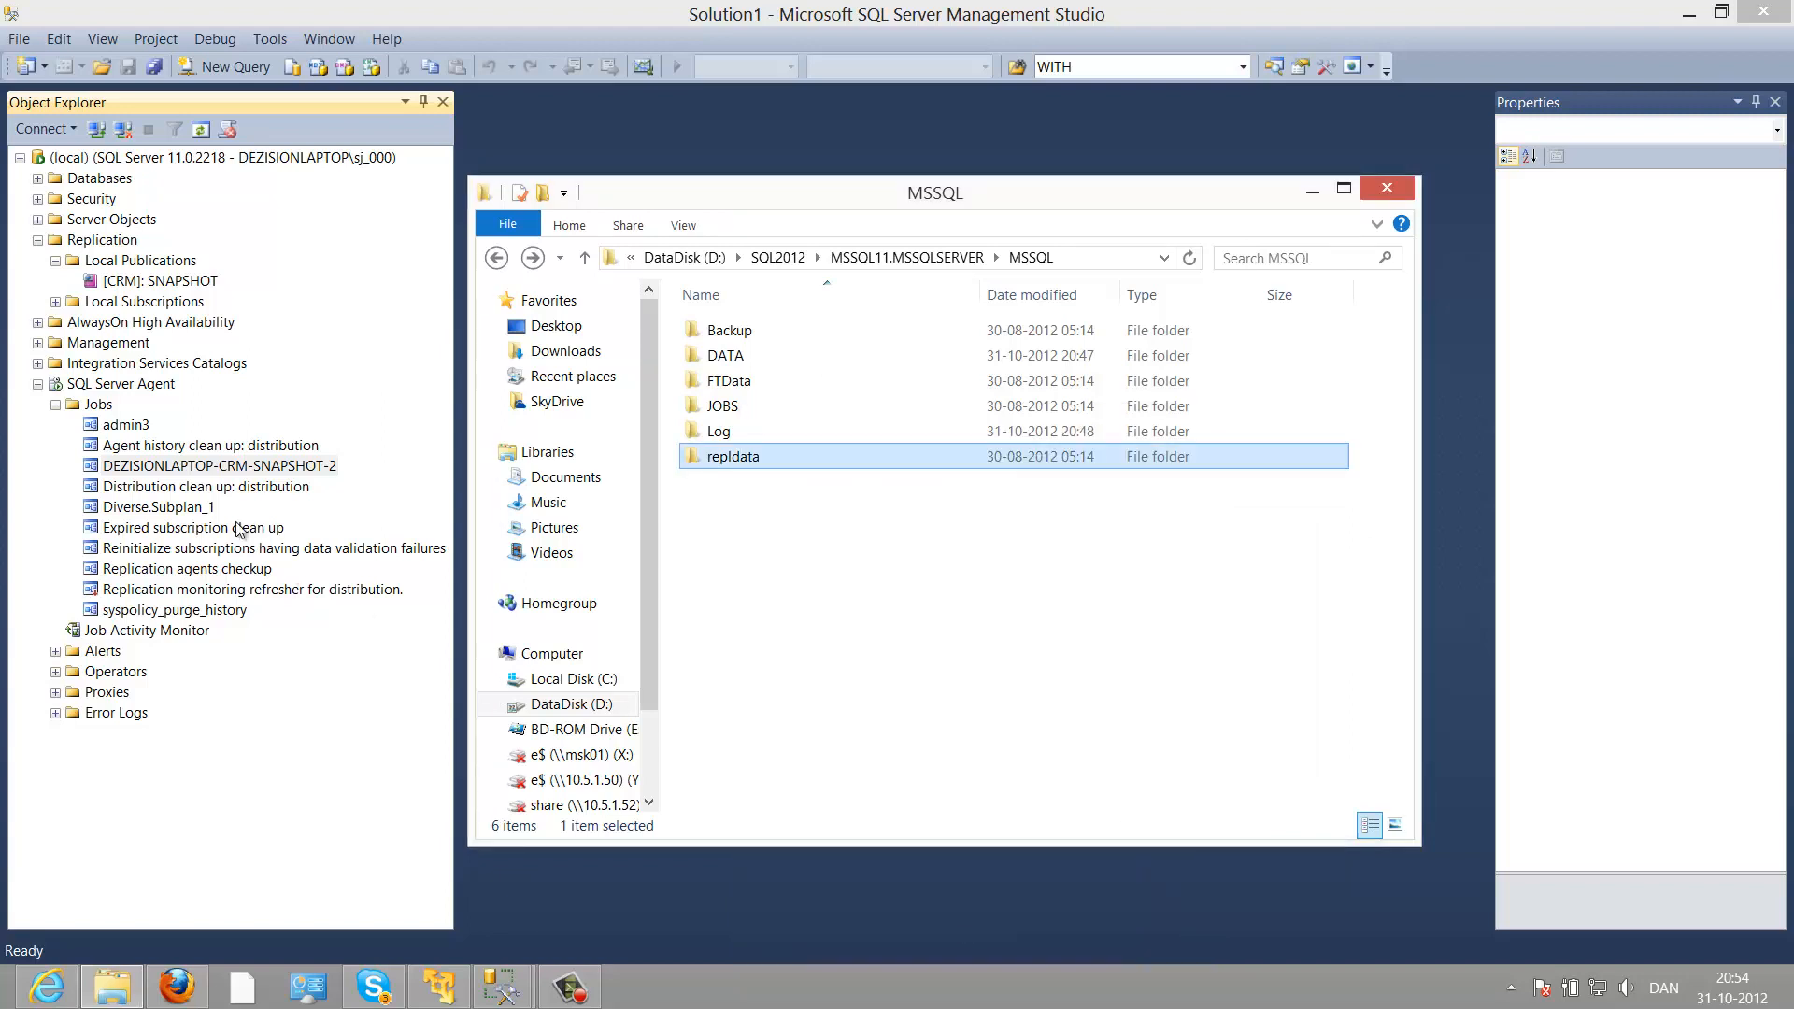
Step: Rerun the [CRM]: SNAPSHOT snapshot agent until it reports a 1-article snapshot generated
right_click(170, 279)
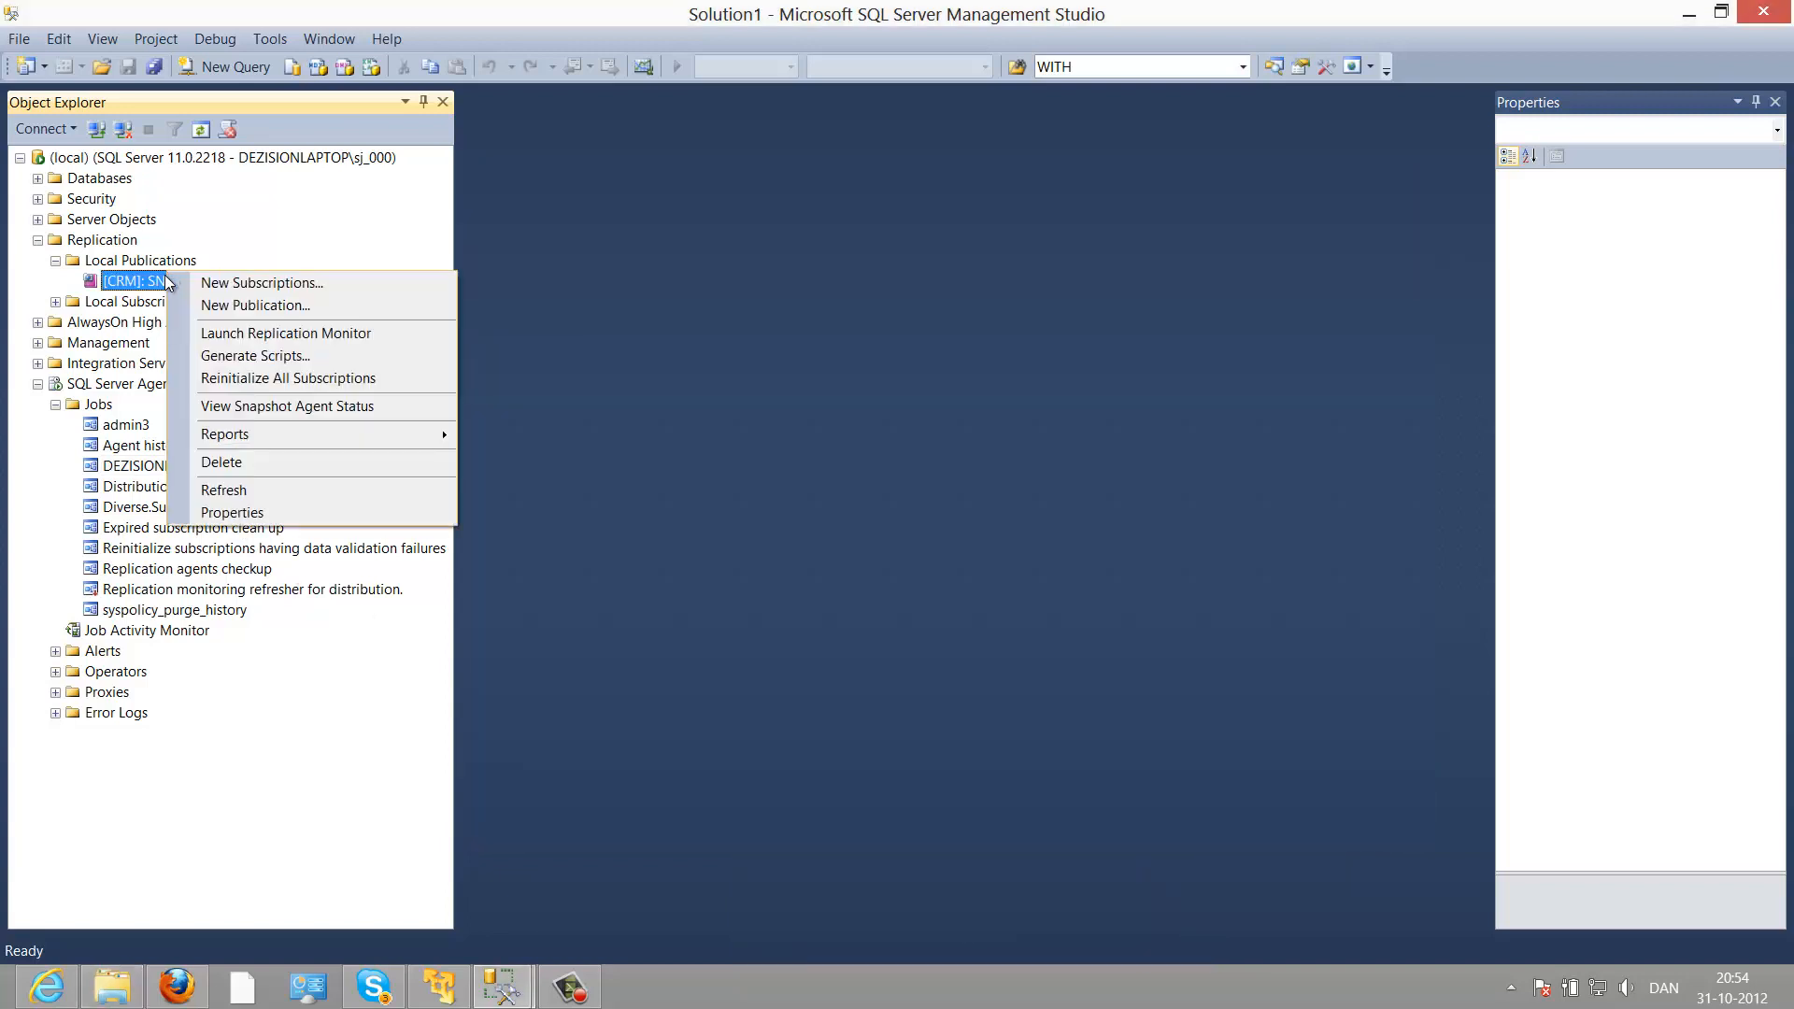
left_click(191, 407)
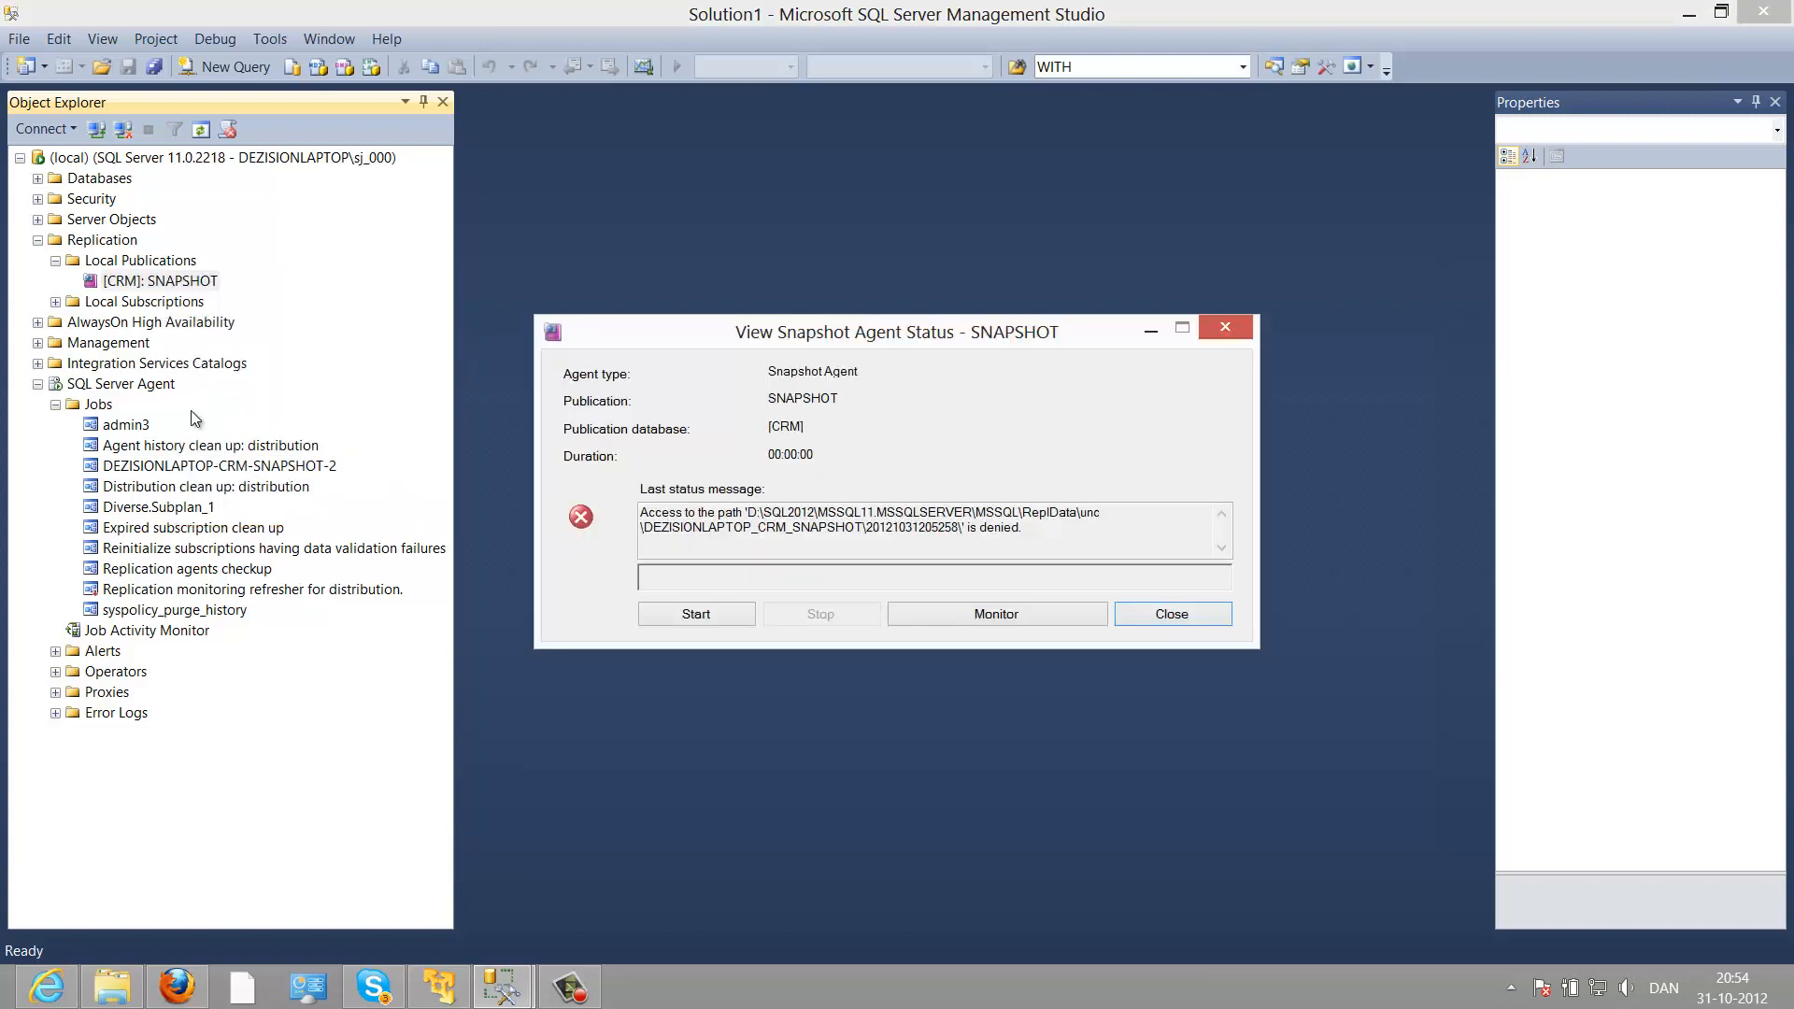
left_click(699, 618)
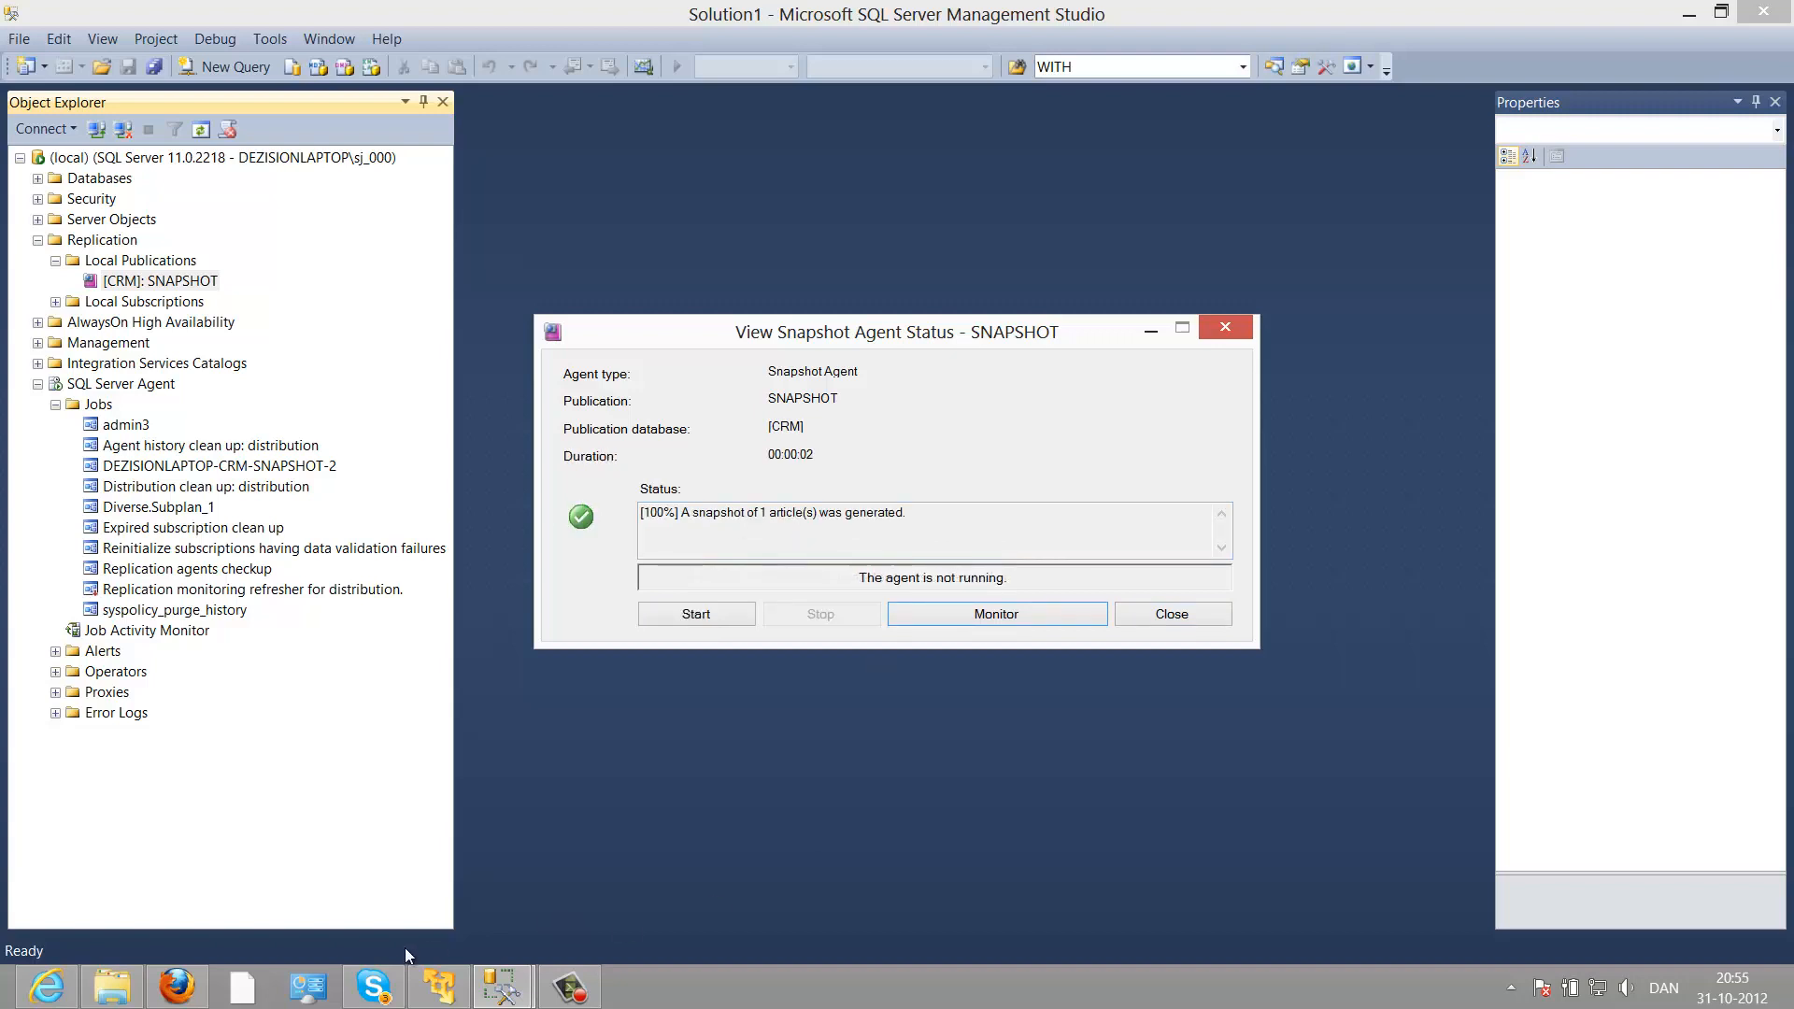
left_click(111, 985)
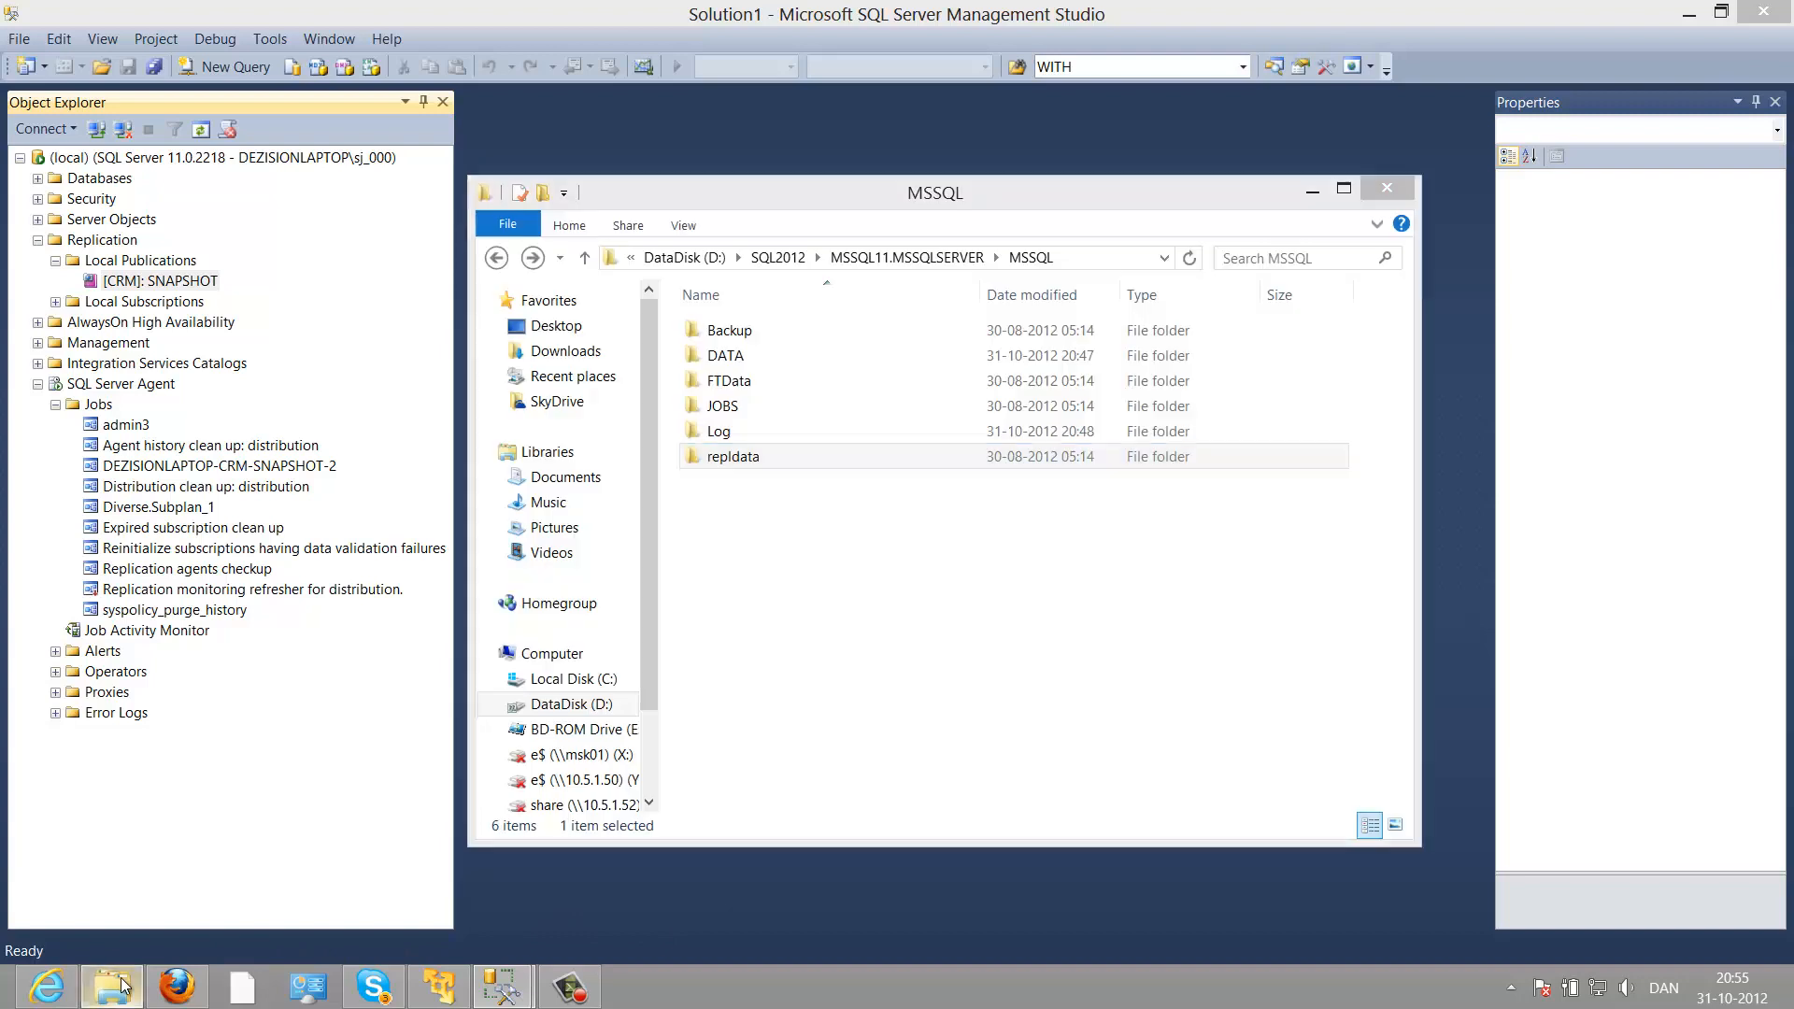
double_click(798, 467)
double_click(763, 335)
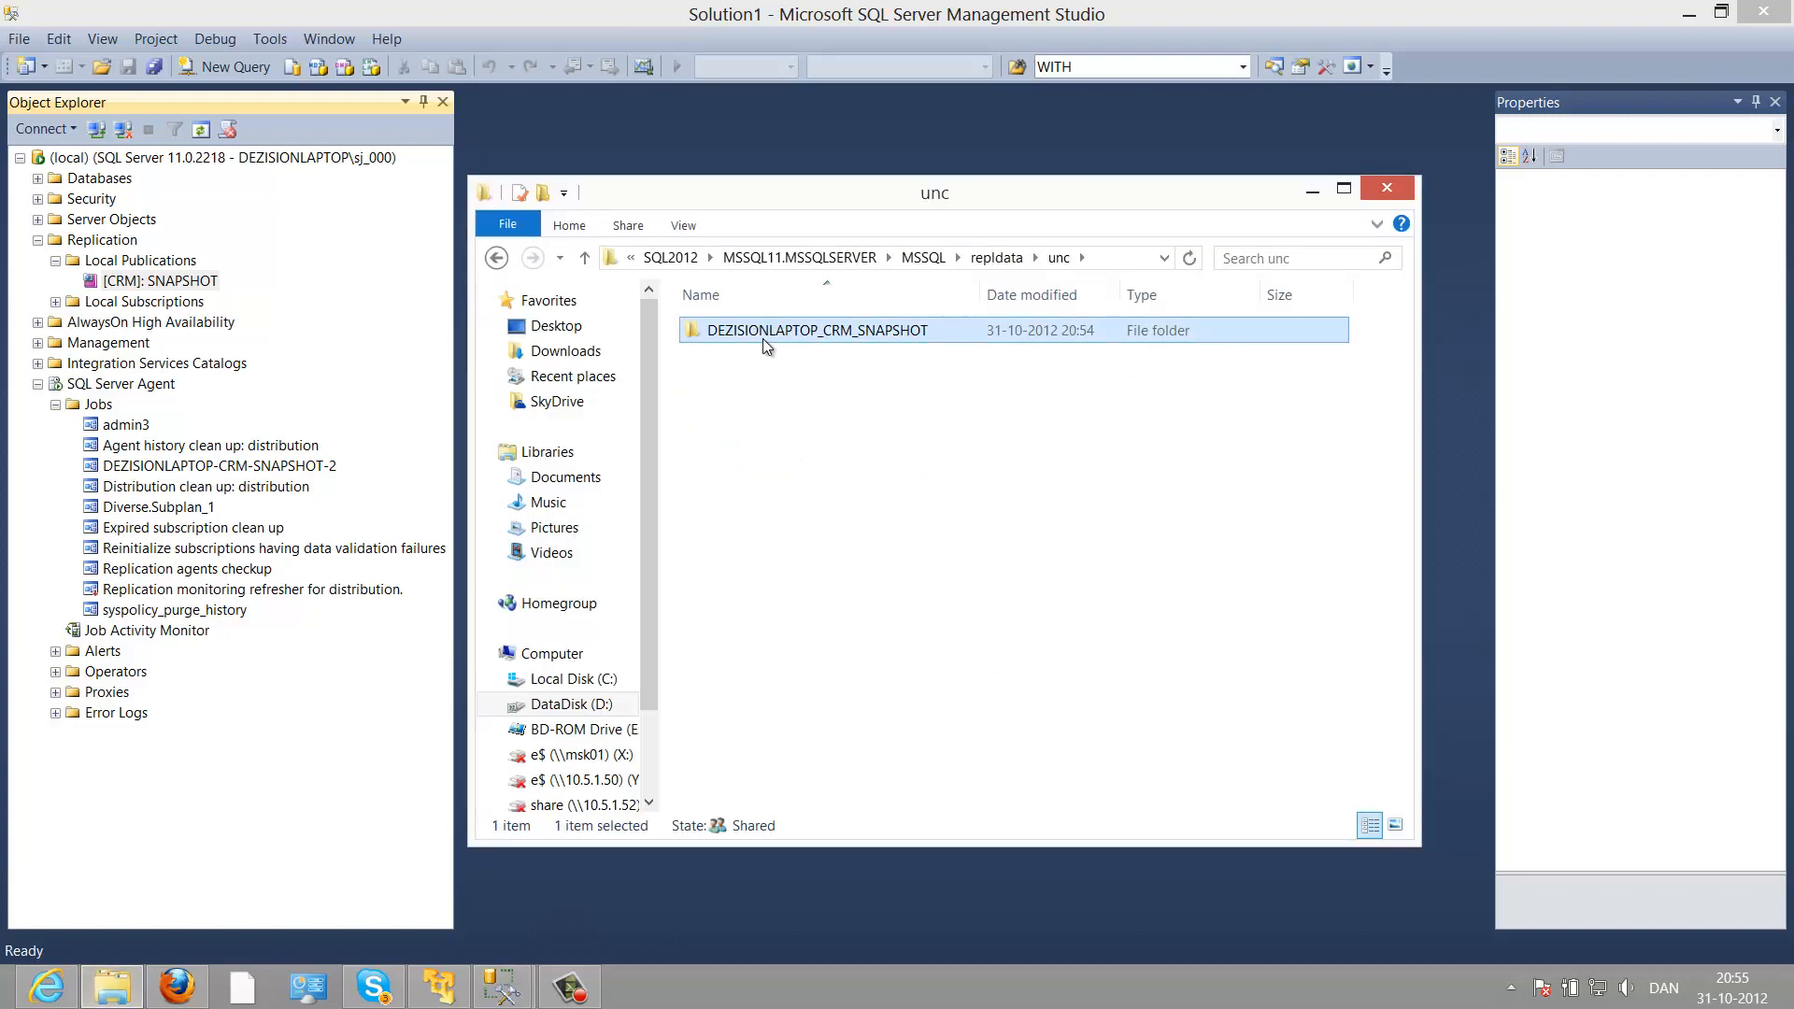
double_click(763, 336)
double_click(763, 332)
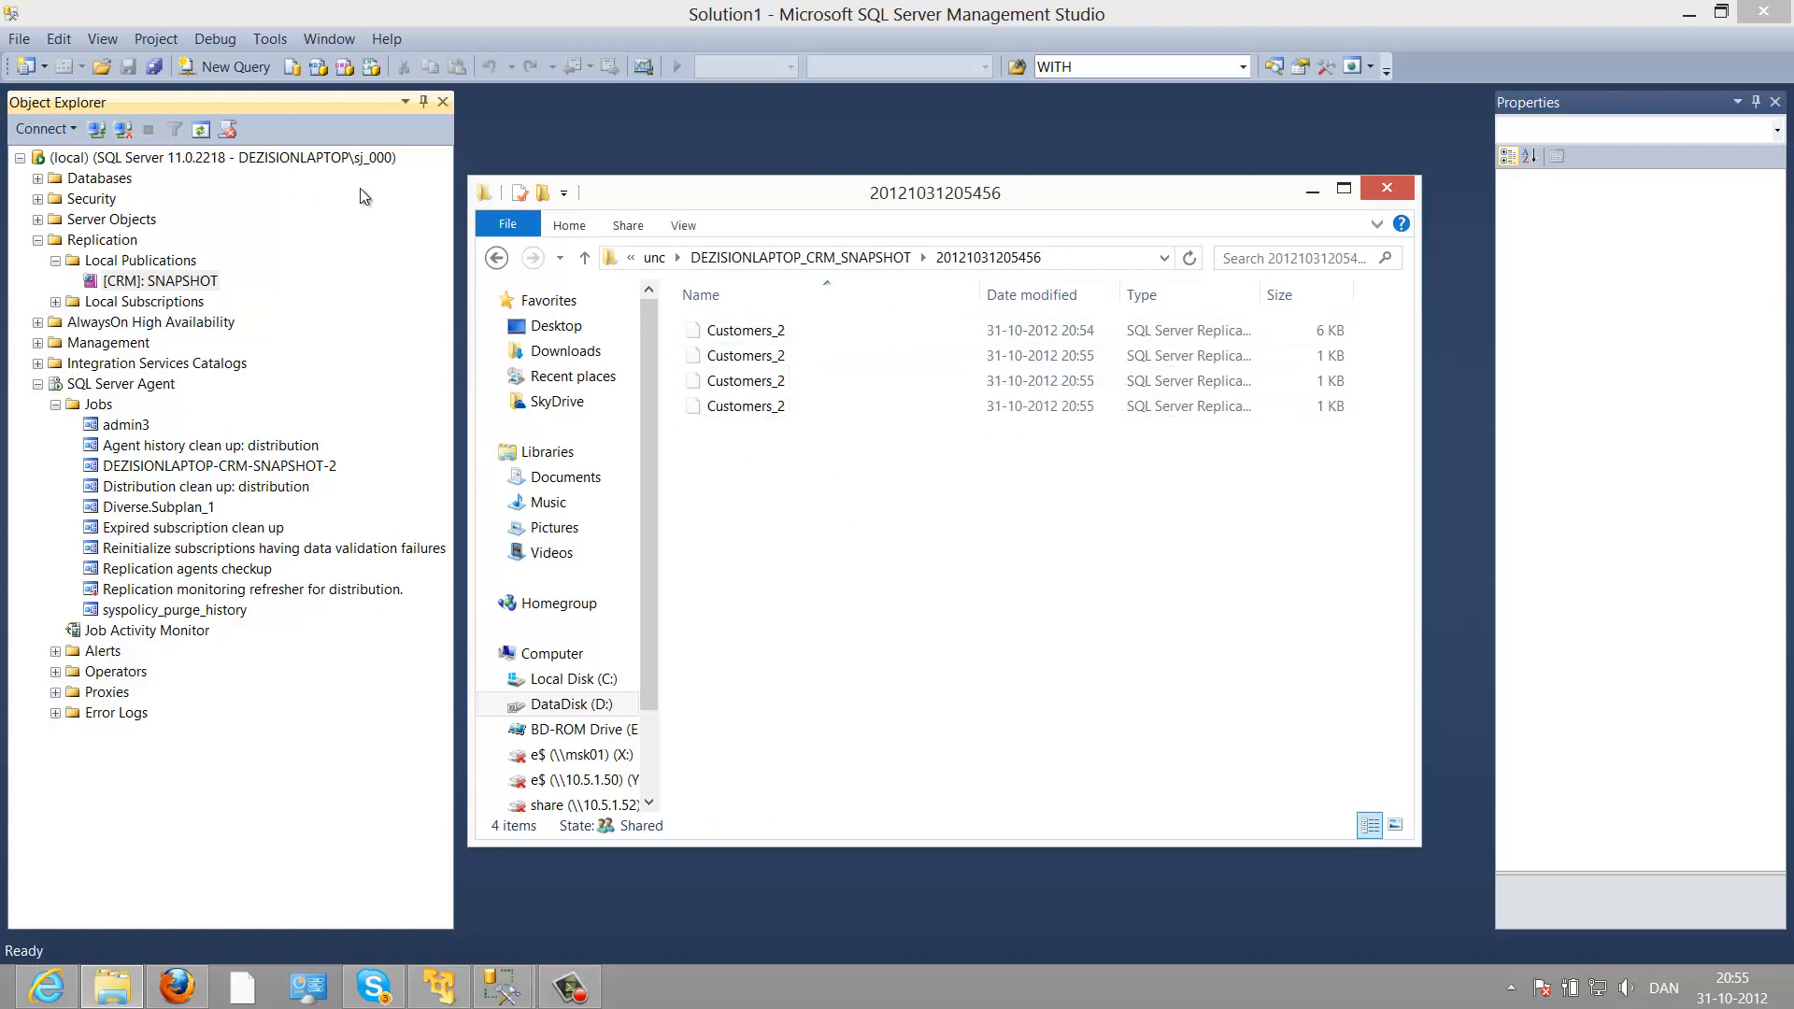
double_click(485, 192)
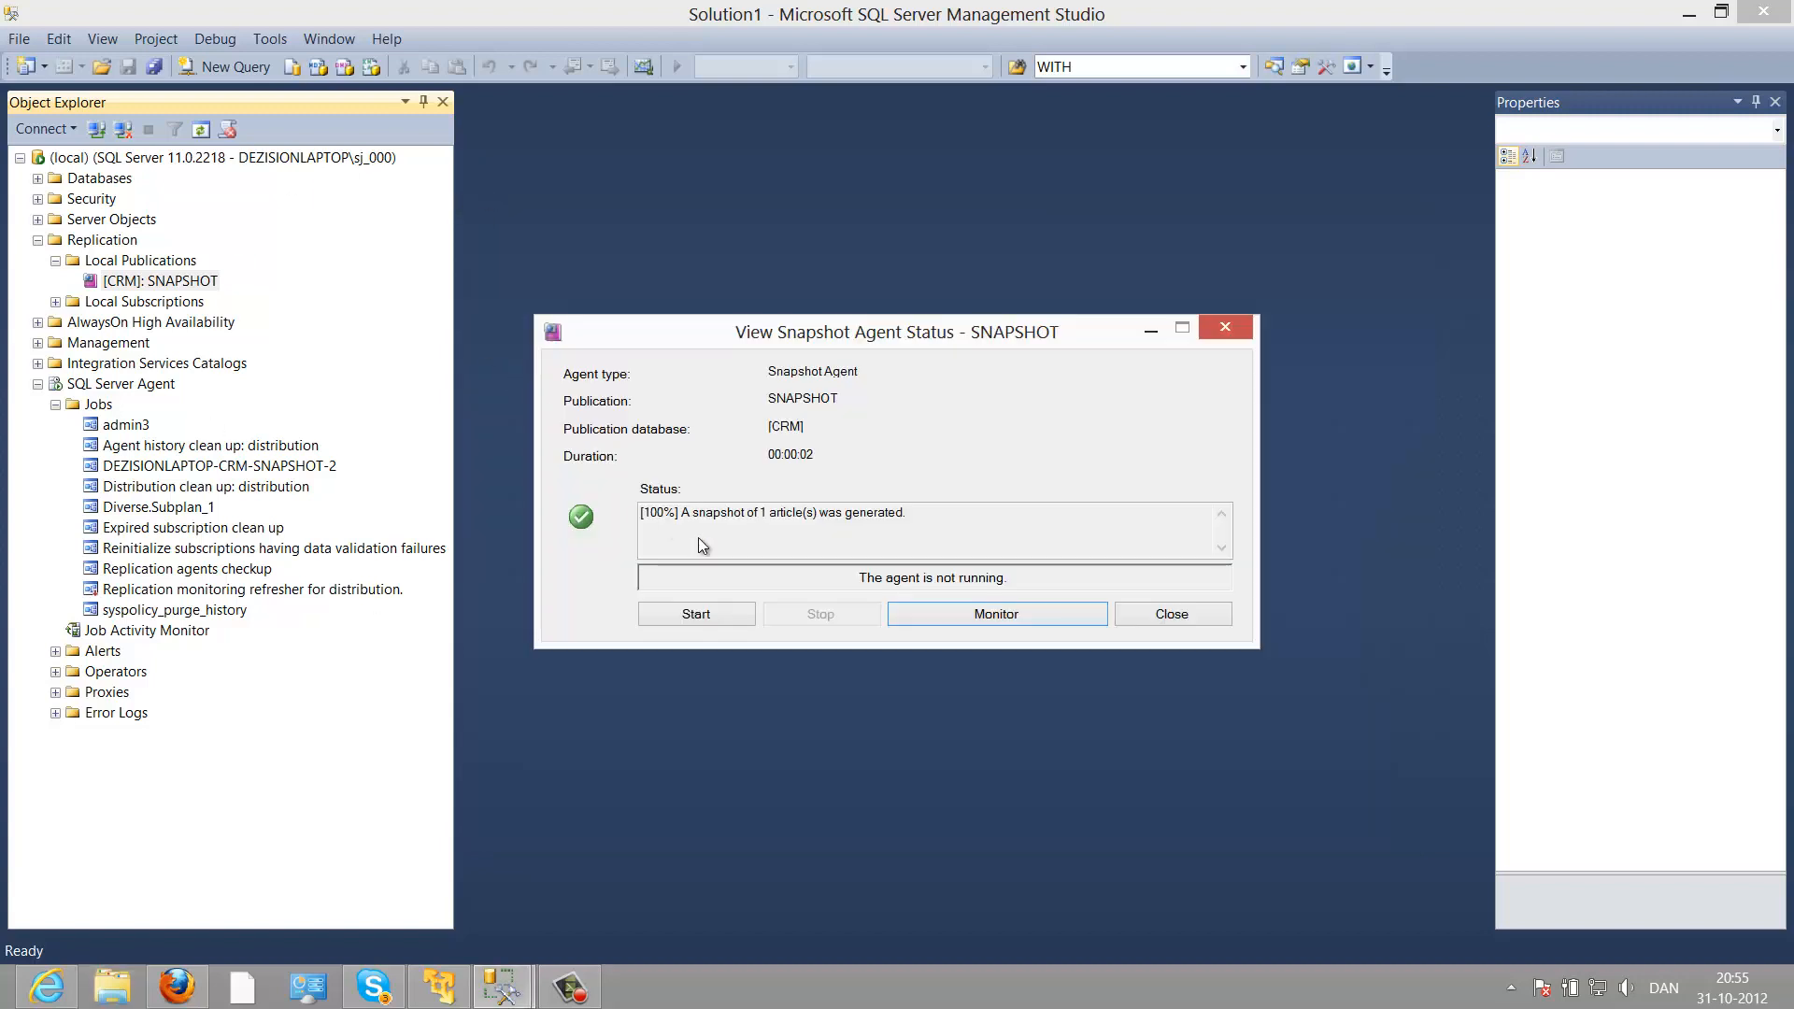
Step: Launch New Subscriptions for [CRM]: SNAPSHOT and locate the CustomerDB database in Object Explorer
key("Escape")
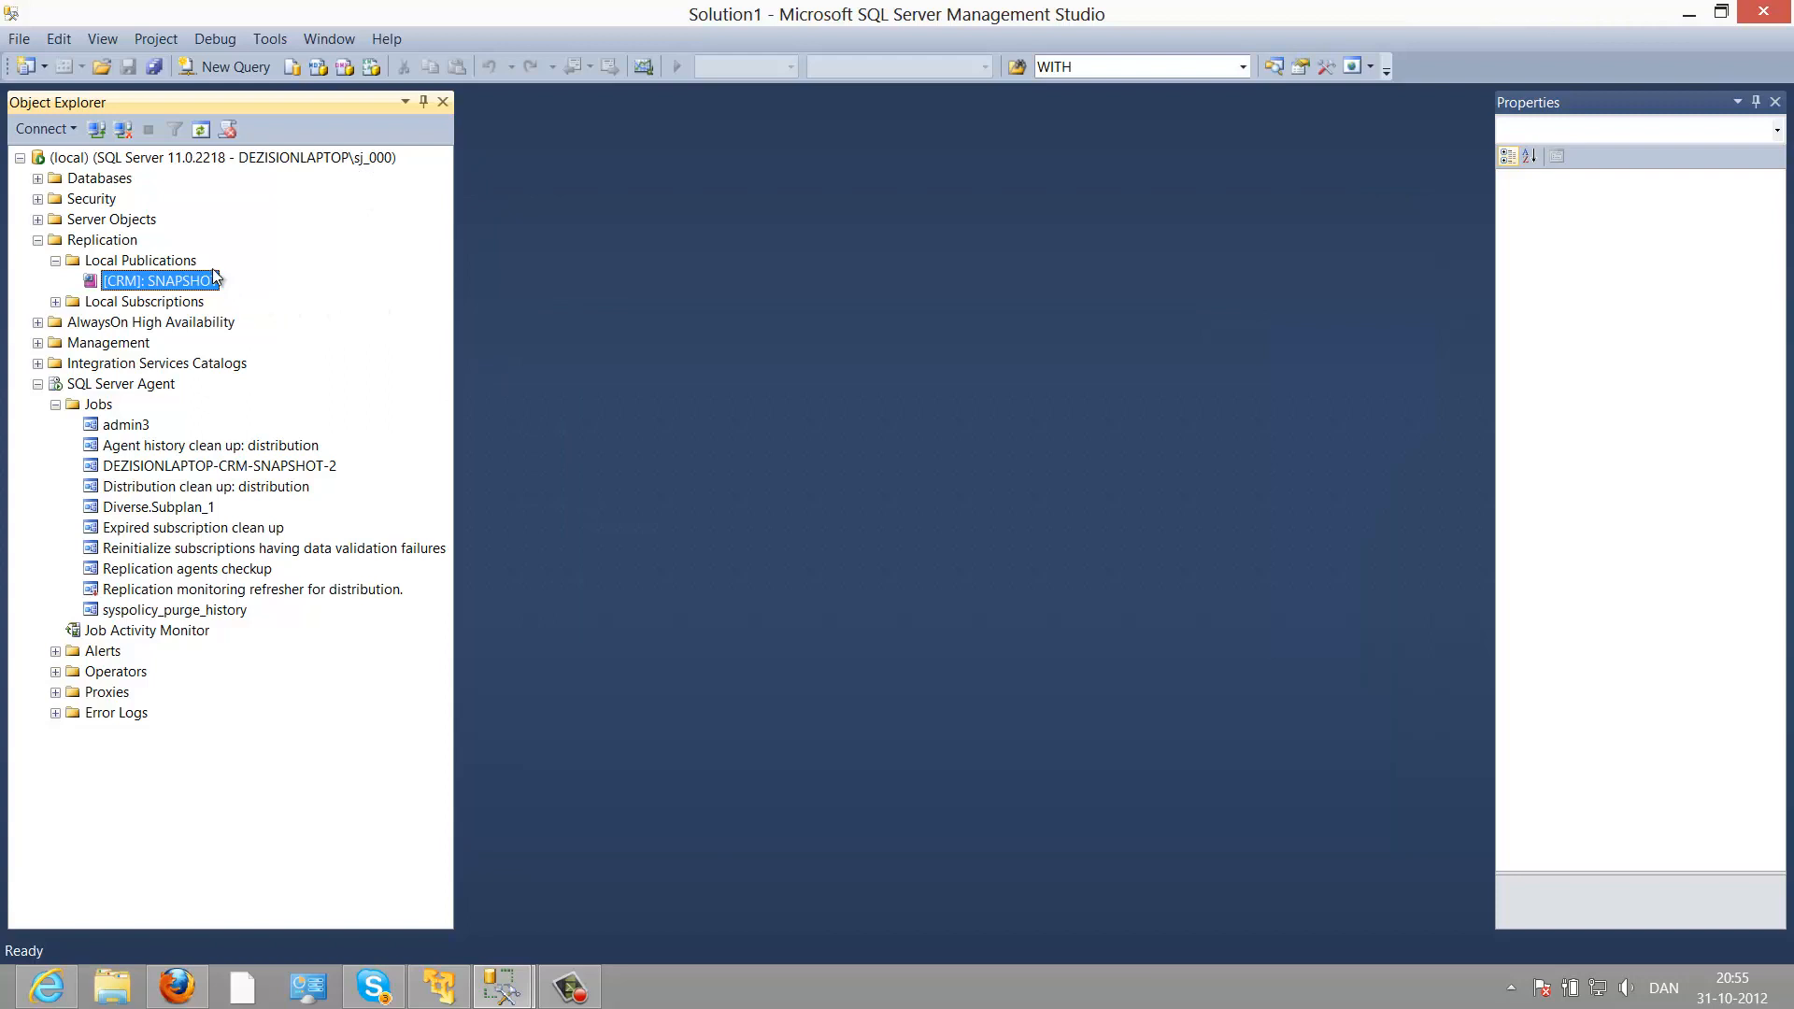
right_click(172, 285)
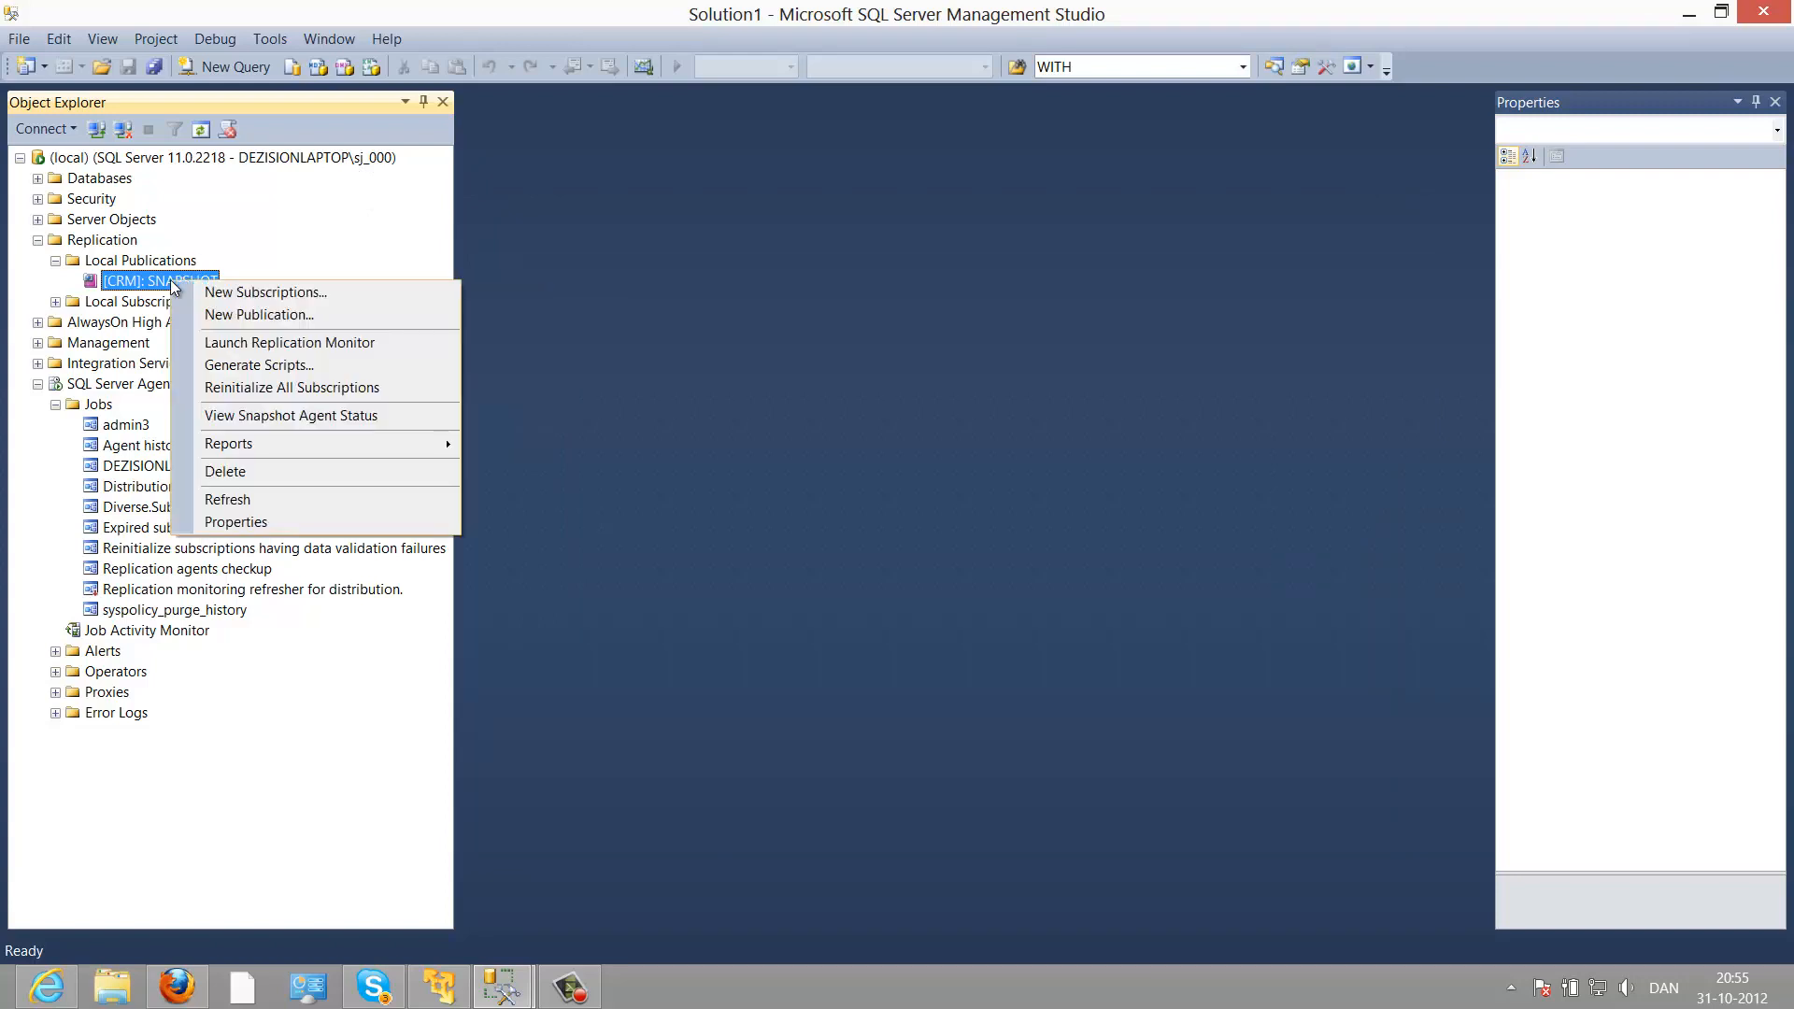
left_click(222, 294)
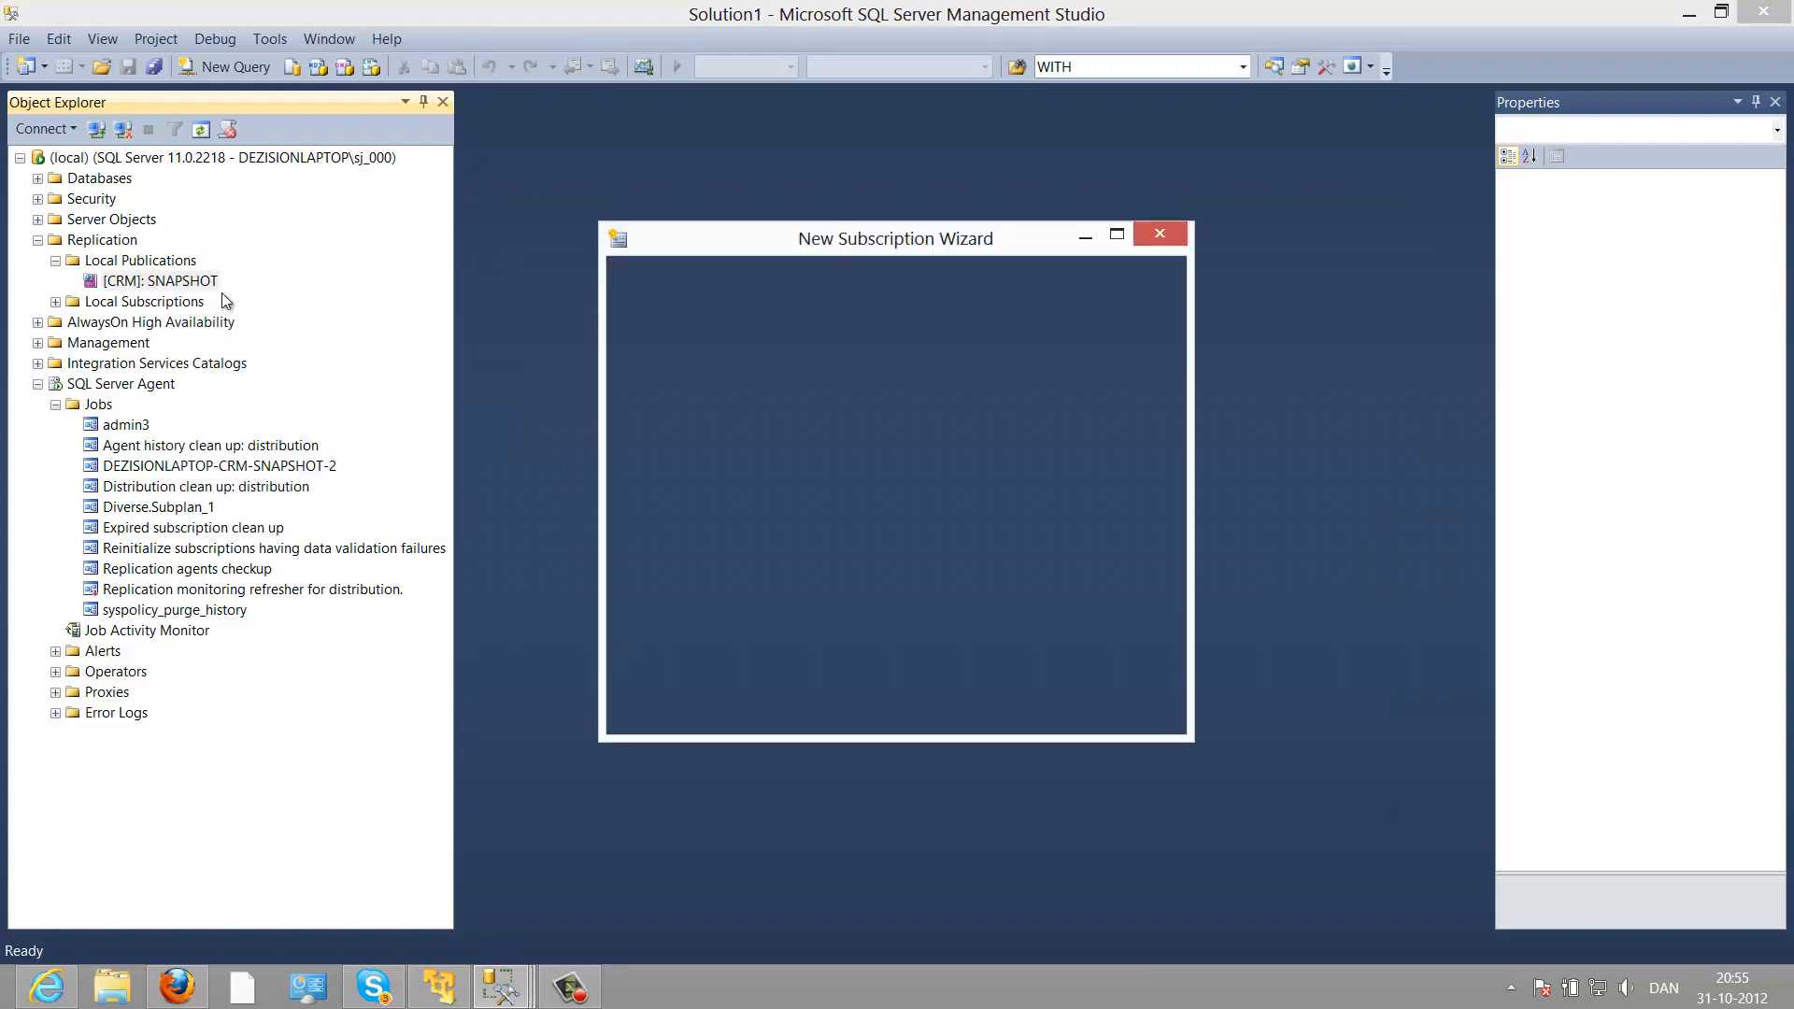
left_click(39, 179)
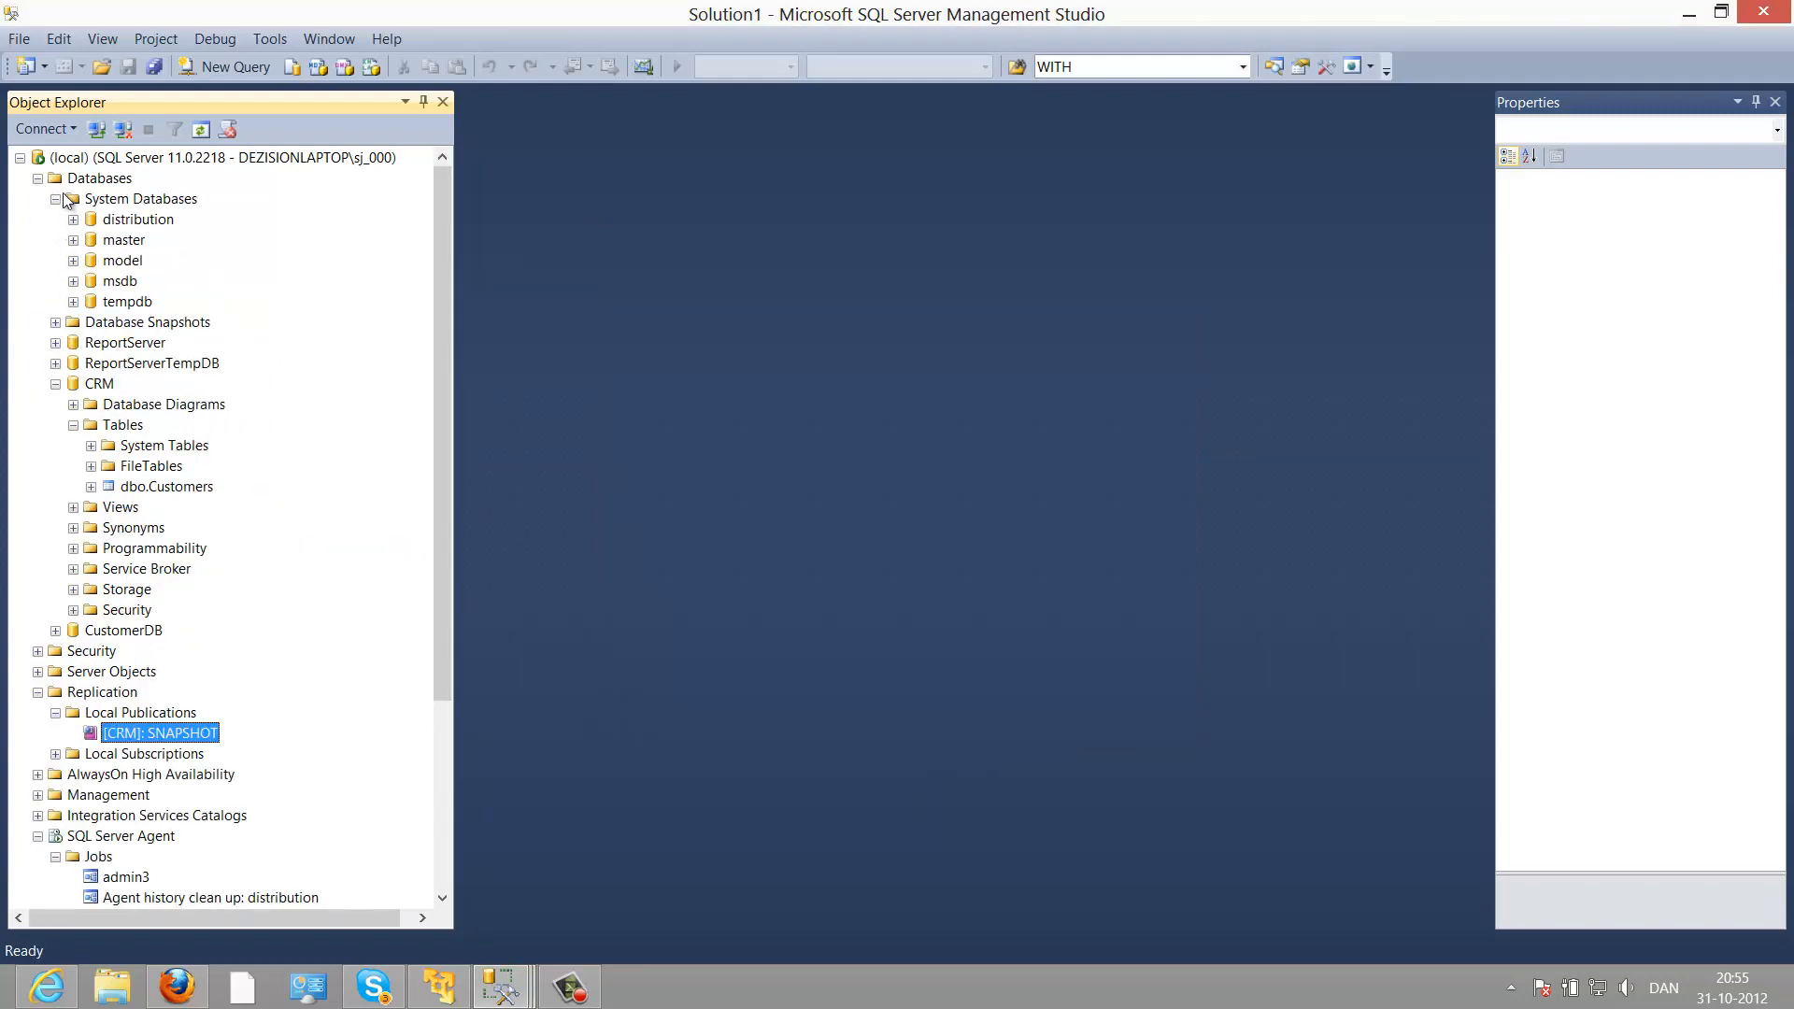
left_click(56, 200)
left_click(56, 282)
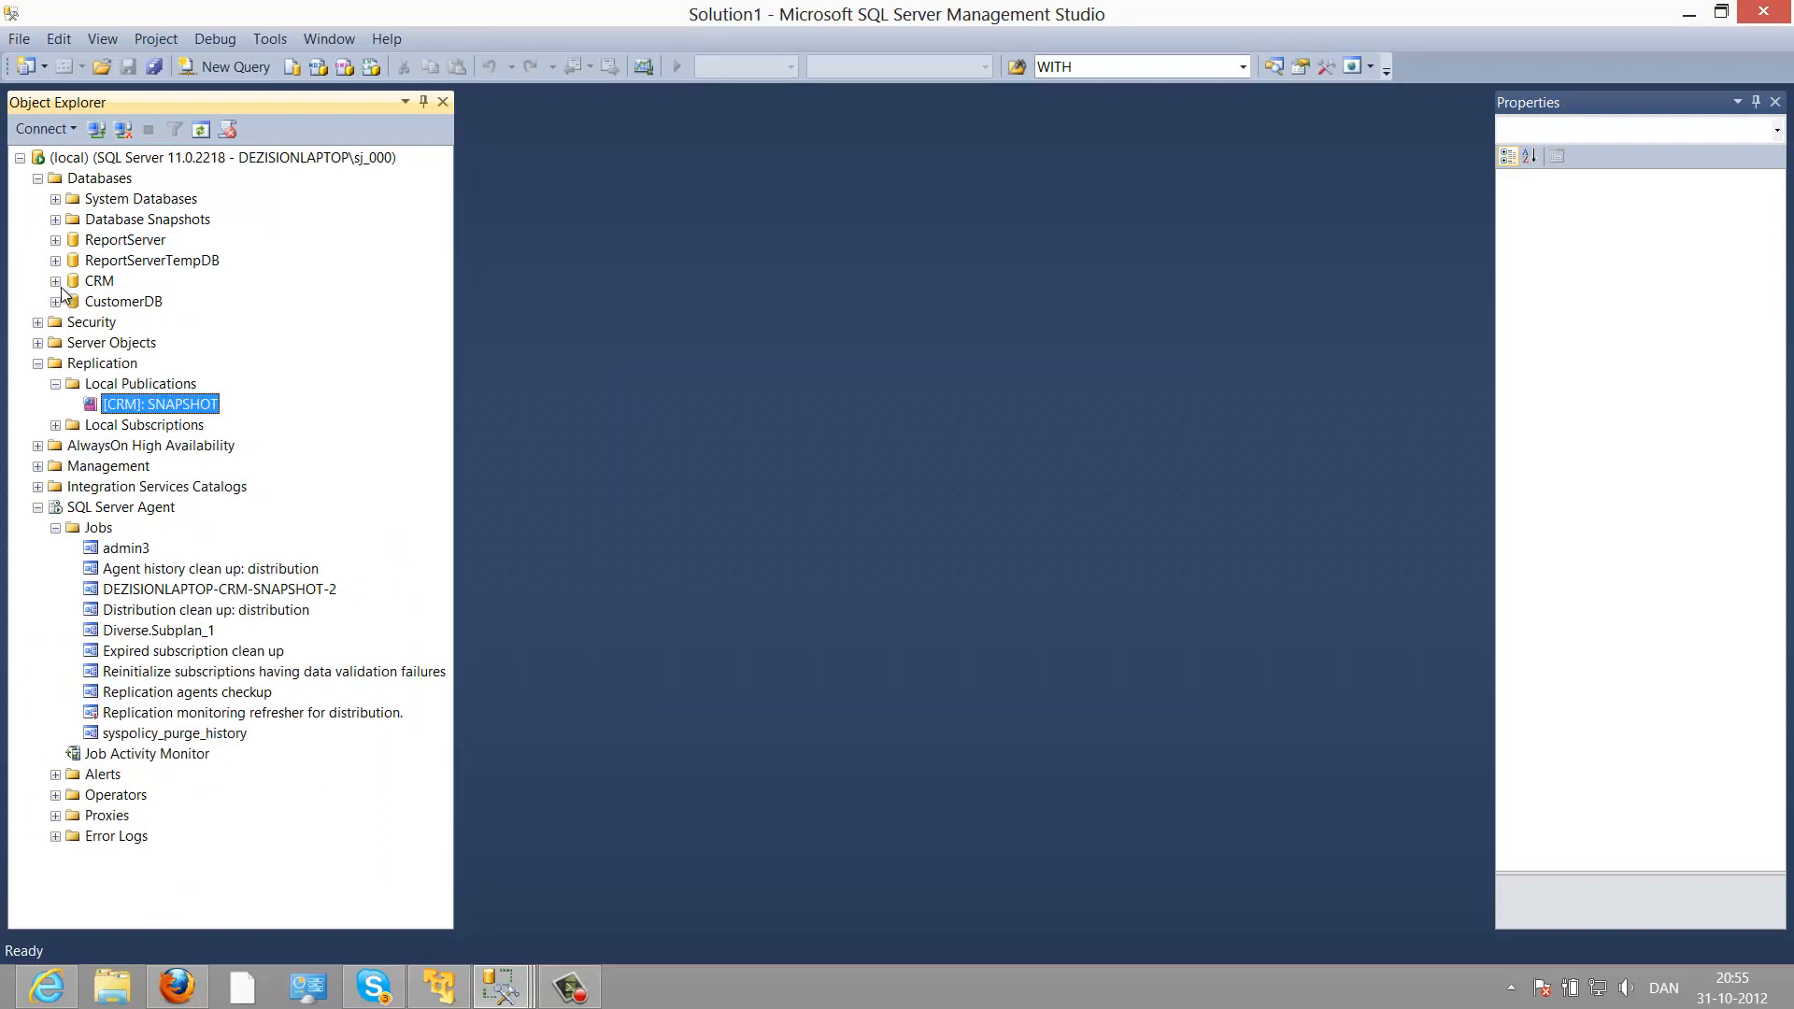
left_click(119, 303)
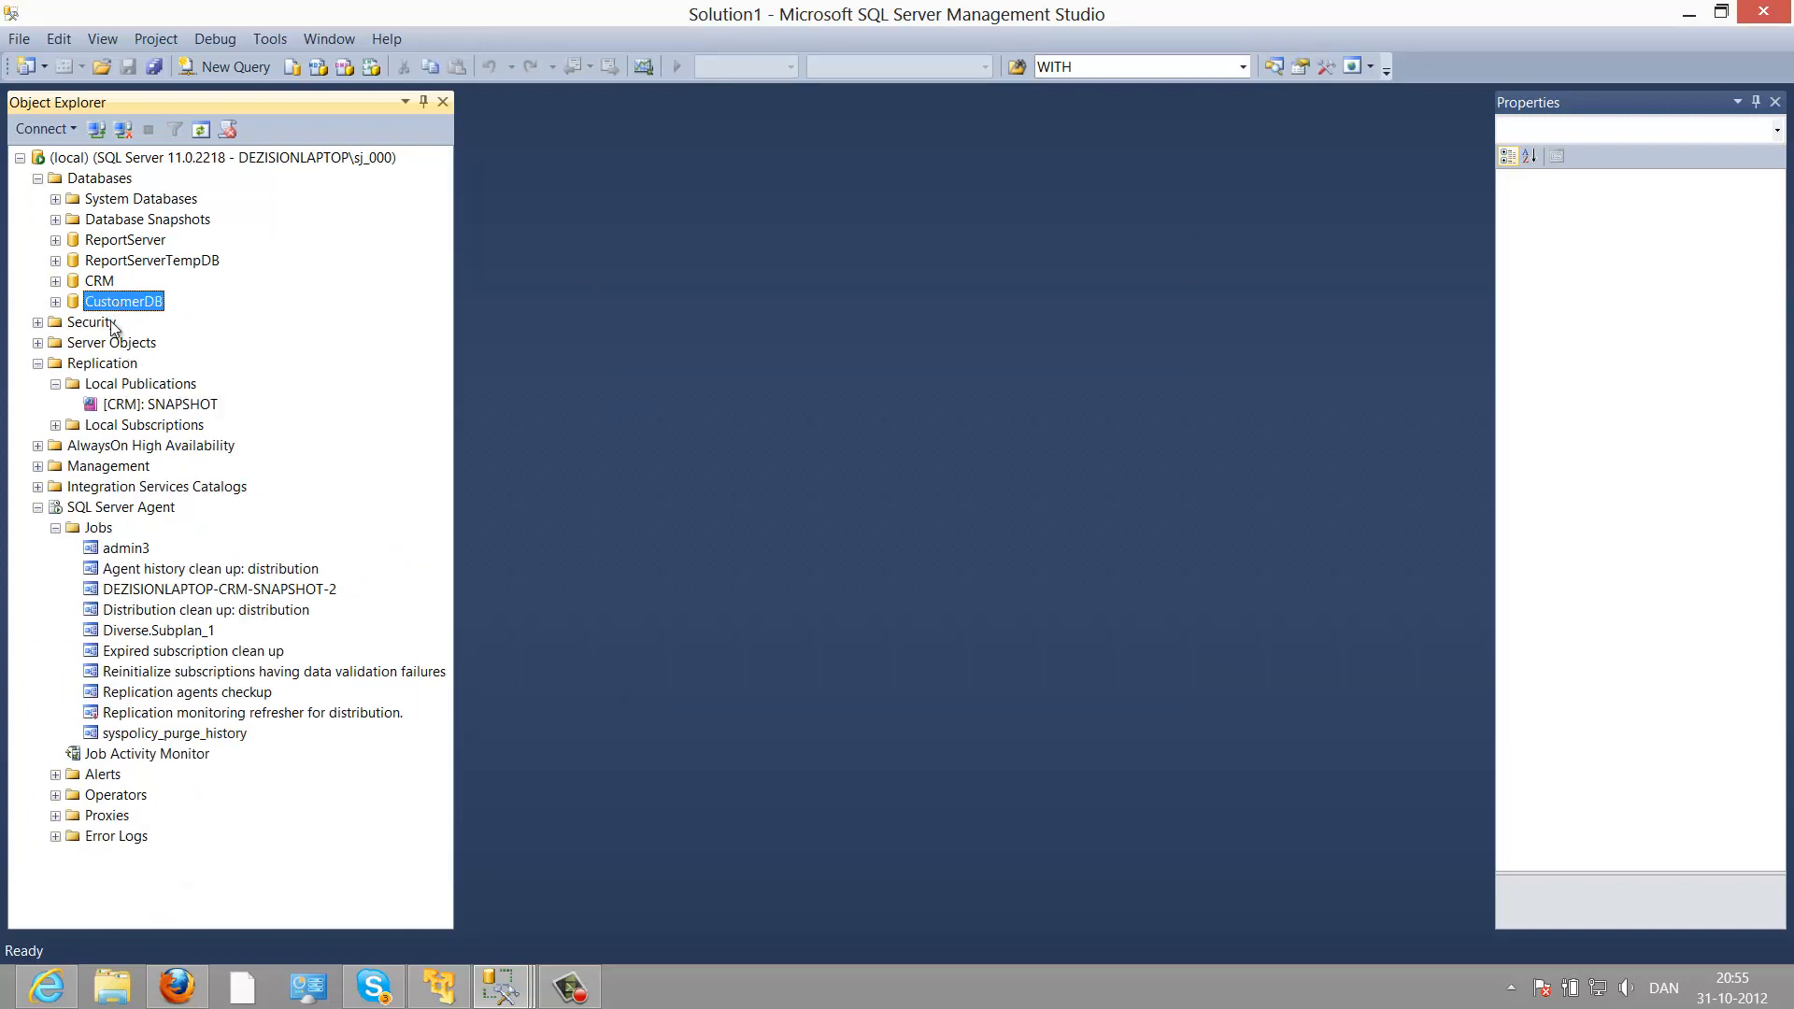
key("alt+Tab")
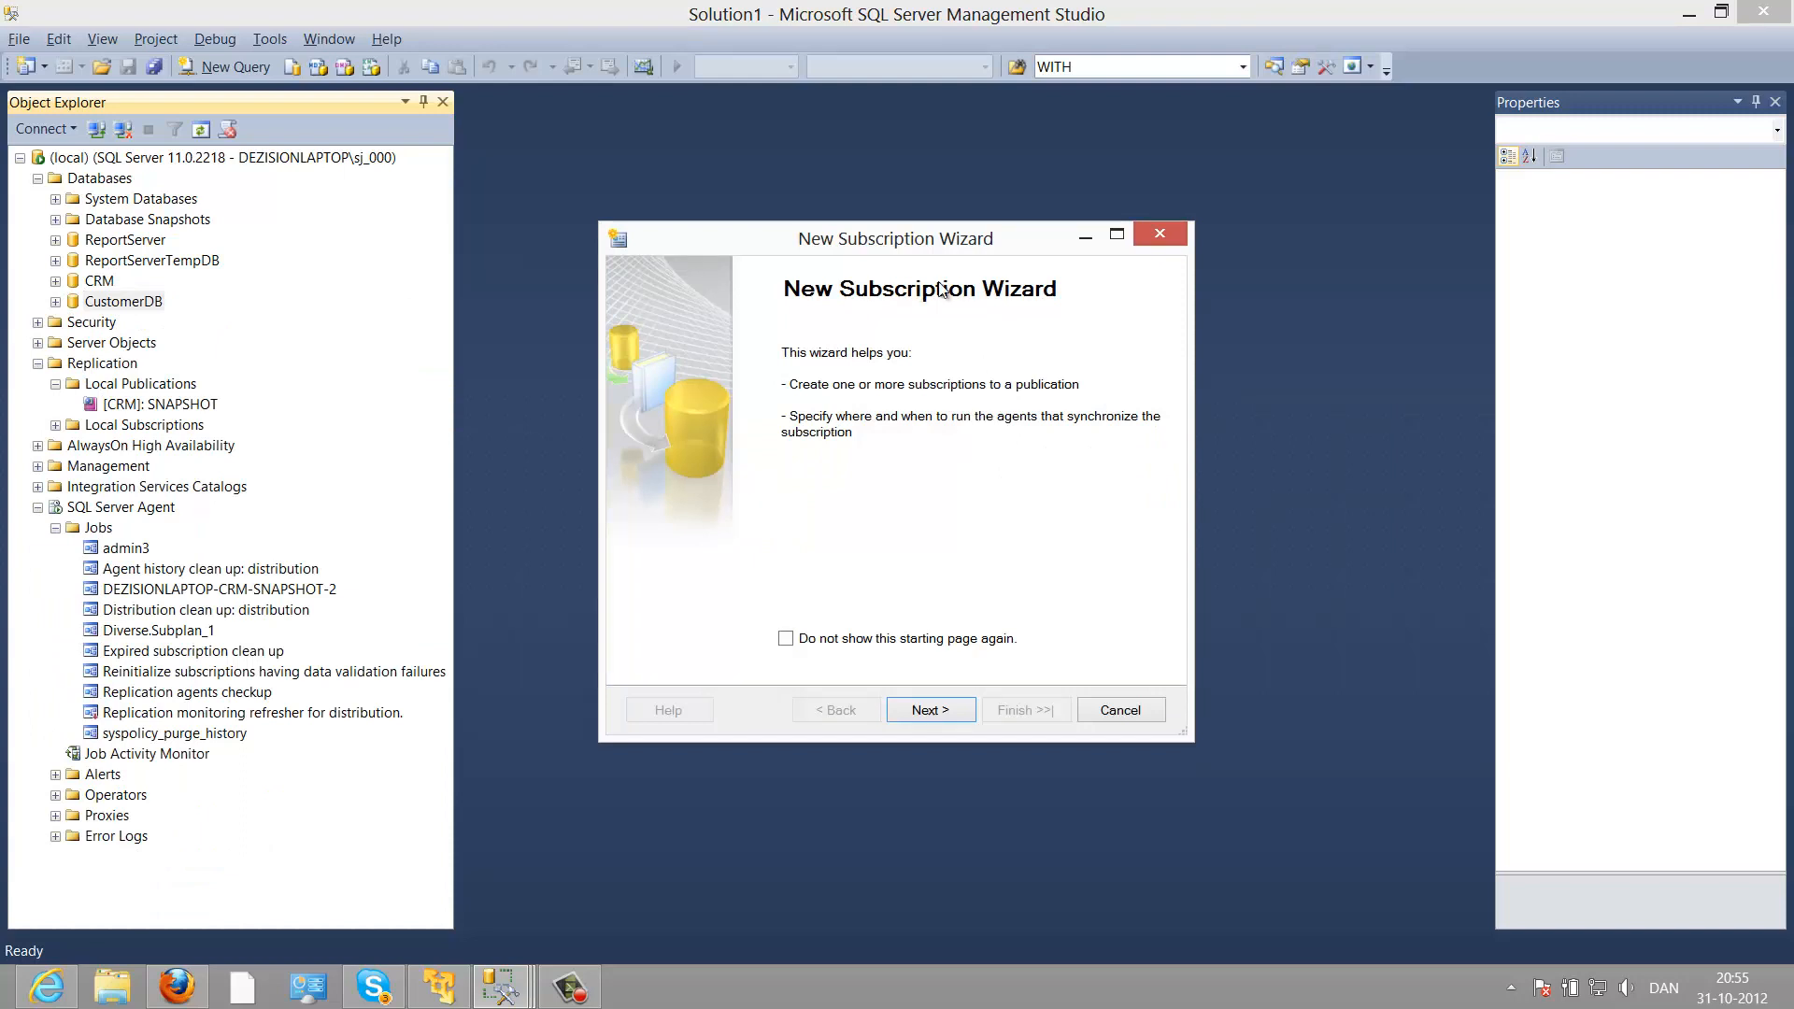
Step: Select the SNAPSHOT publication with DEZISIONLAPTOP as publisher and advance to Distribution Agent Location
left_click(966, 706)
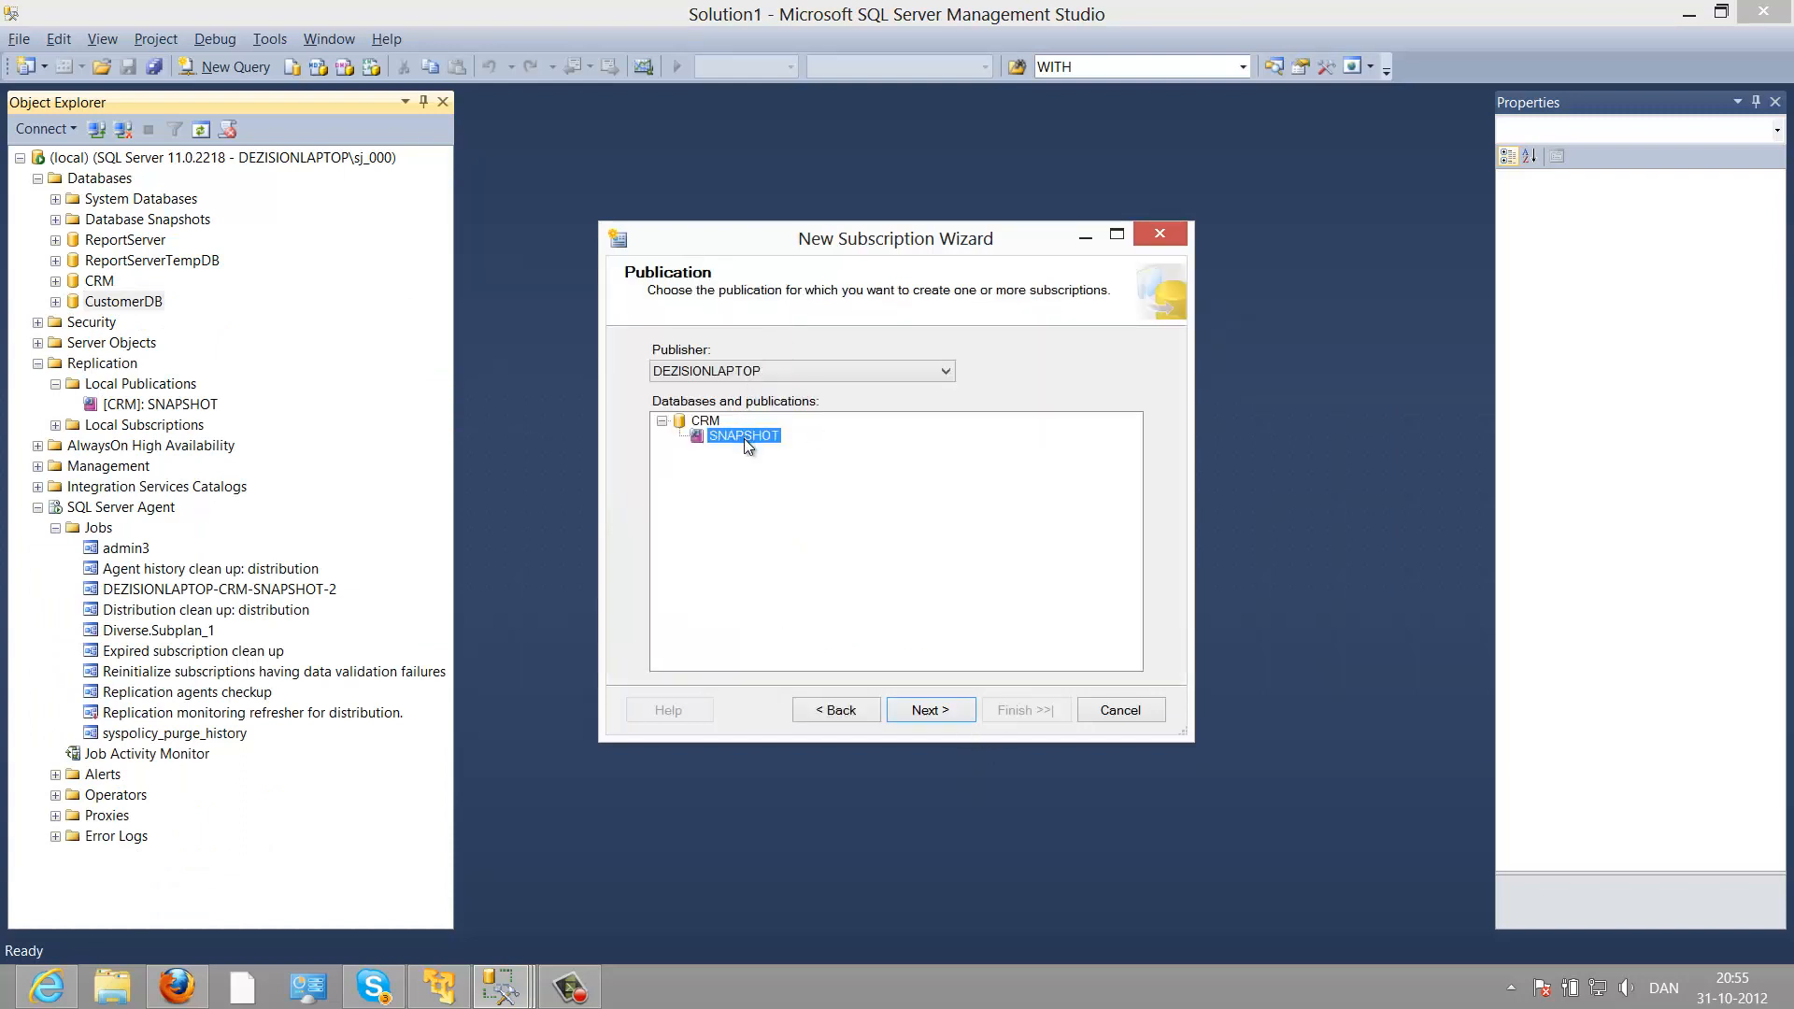
left_click(750, 374)
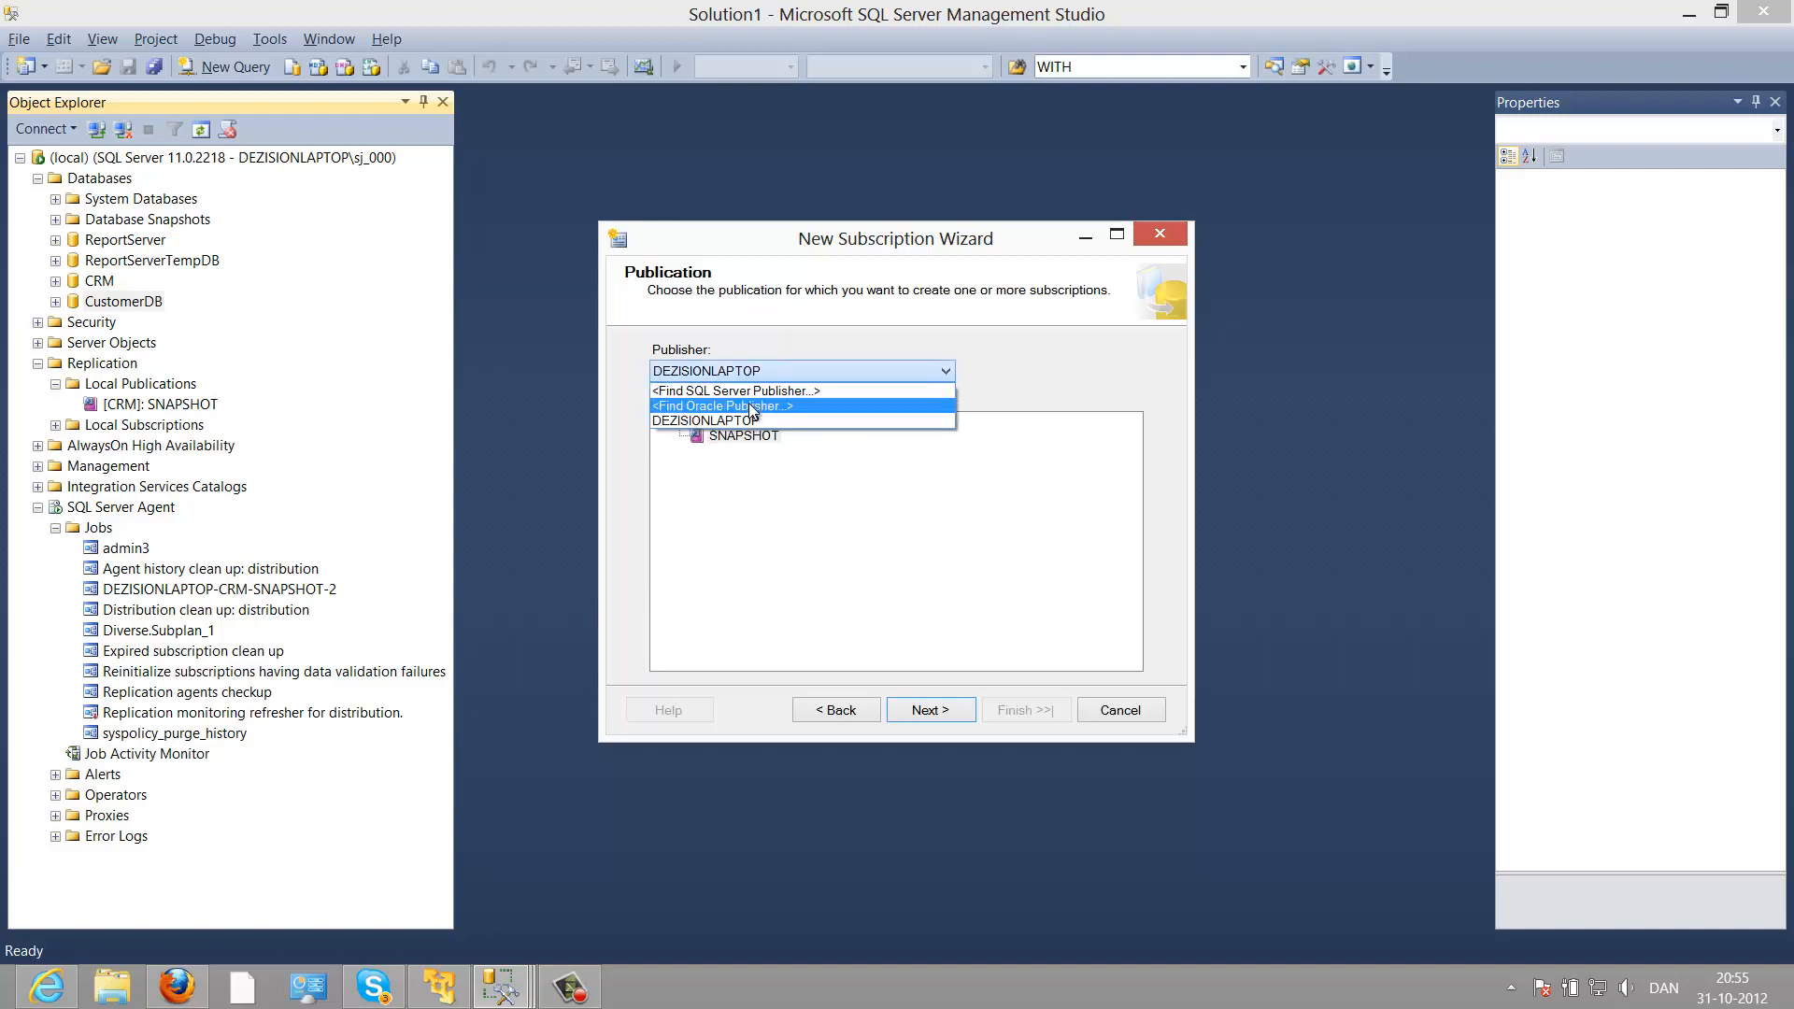
left_click(750, 417)
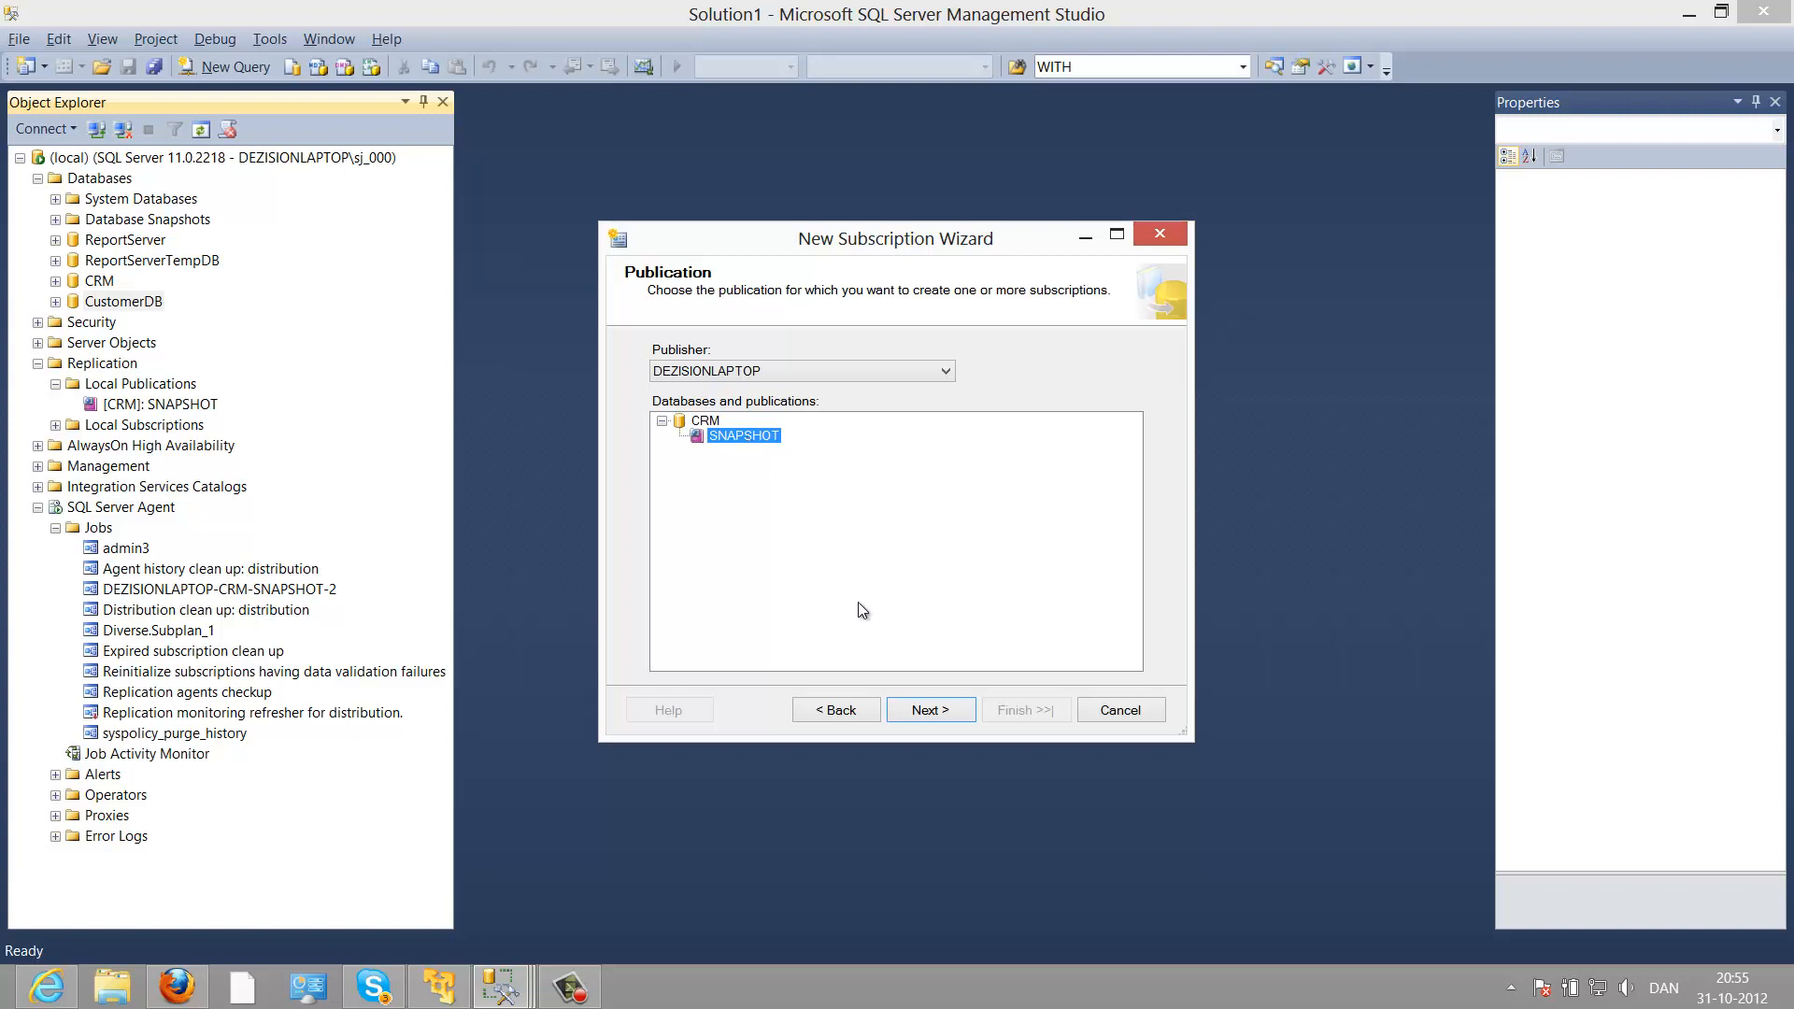
left_click(924, 711)
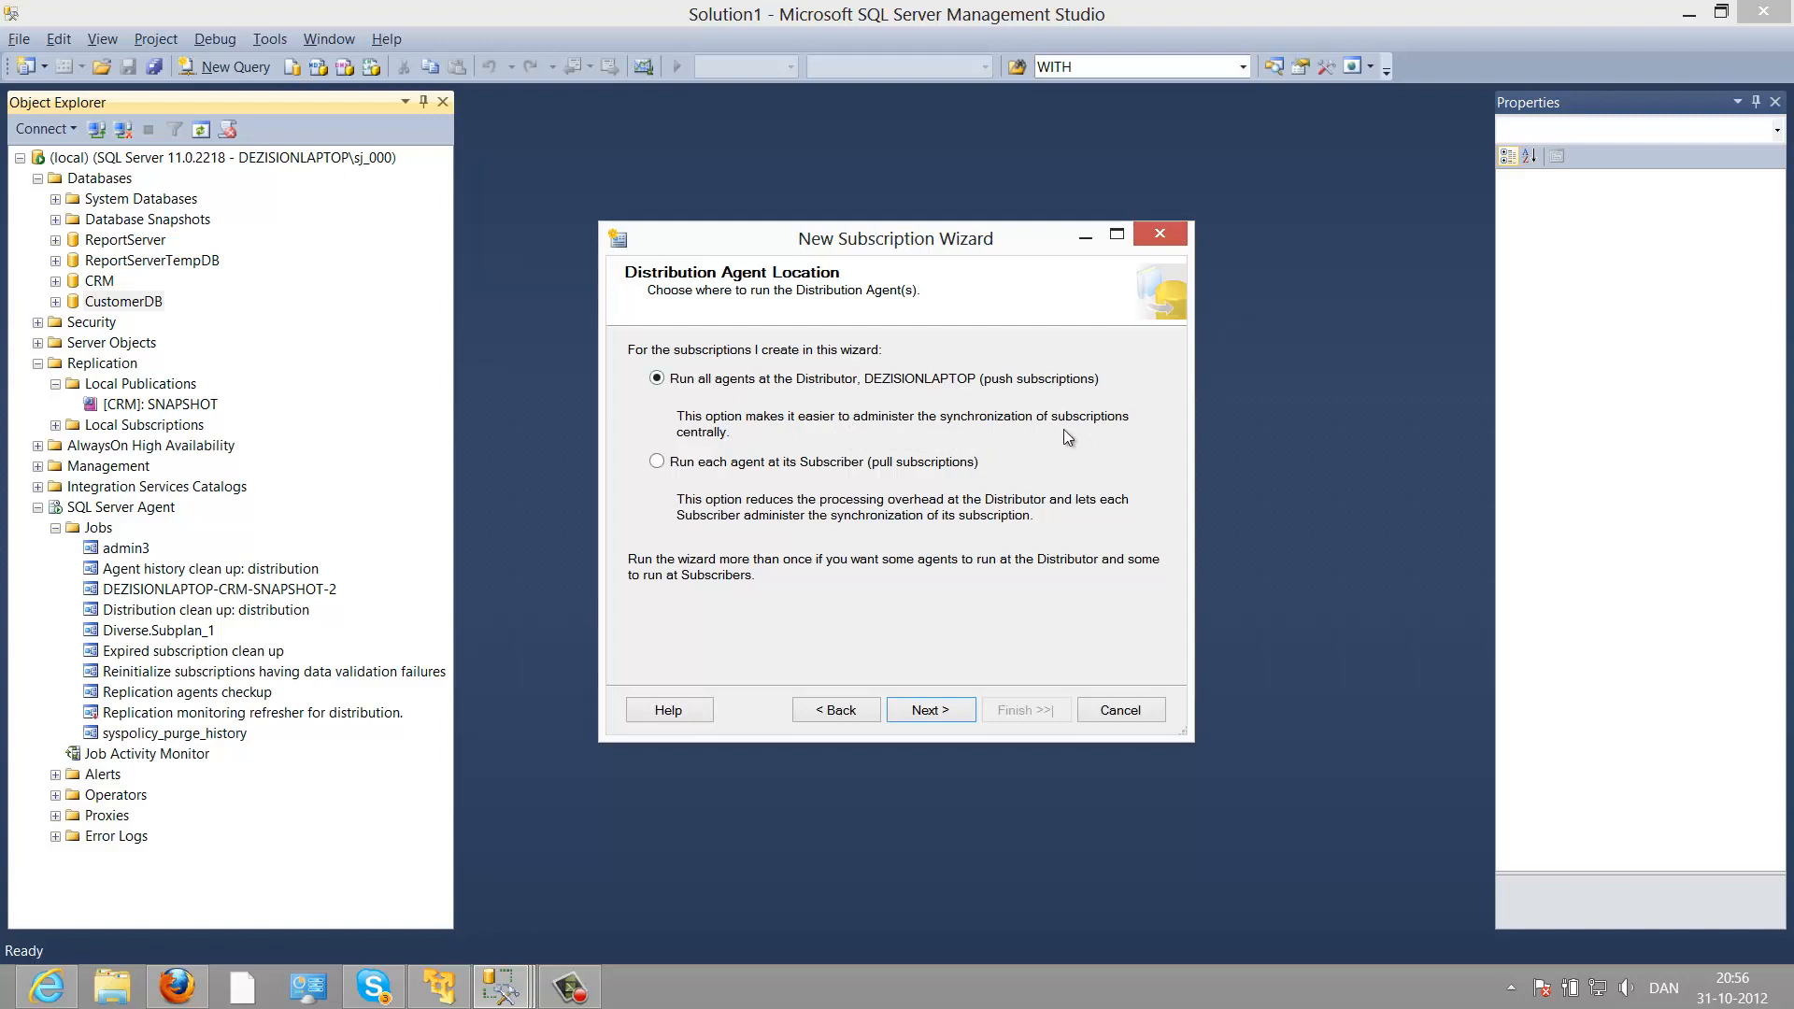
Step: Tick subscriber DEZISIONLAPTOP with CustomerDB as its subscription database
left_click(953, 708)
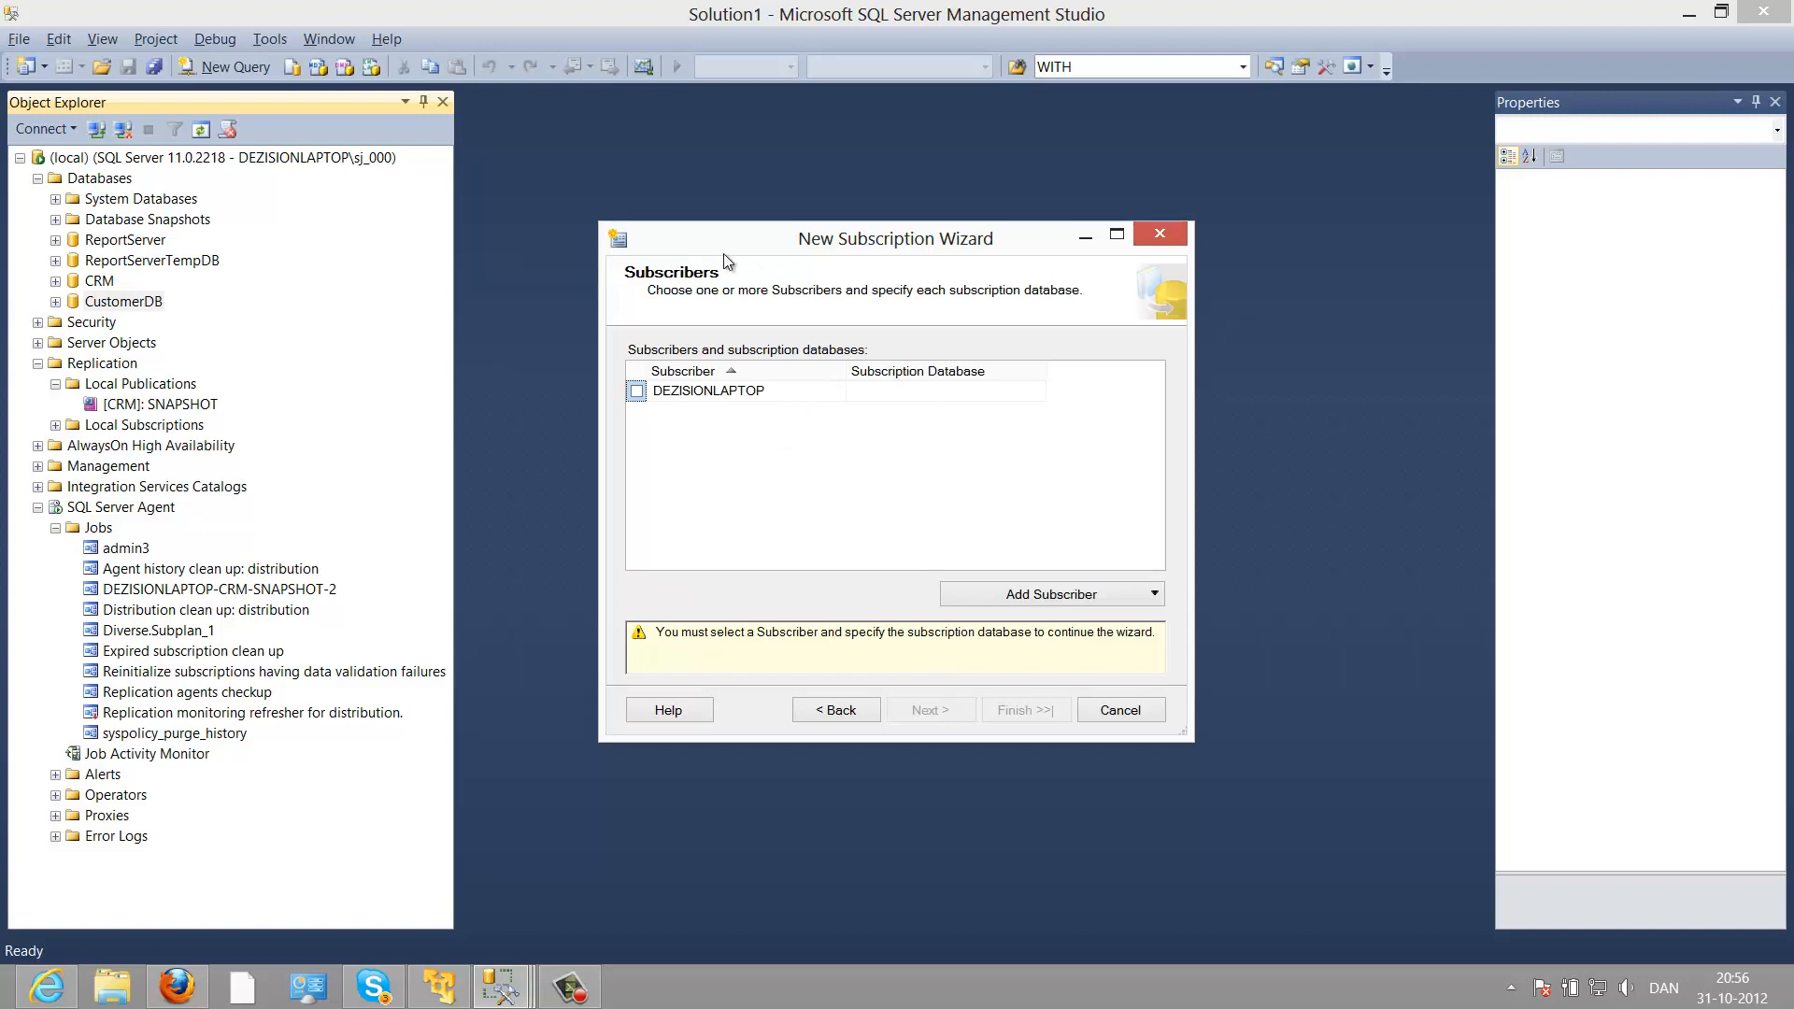
left_click(636, 390)
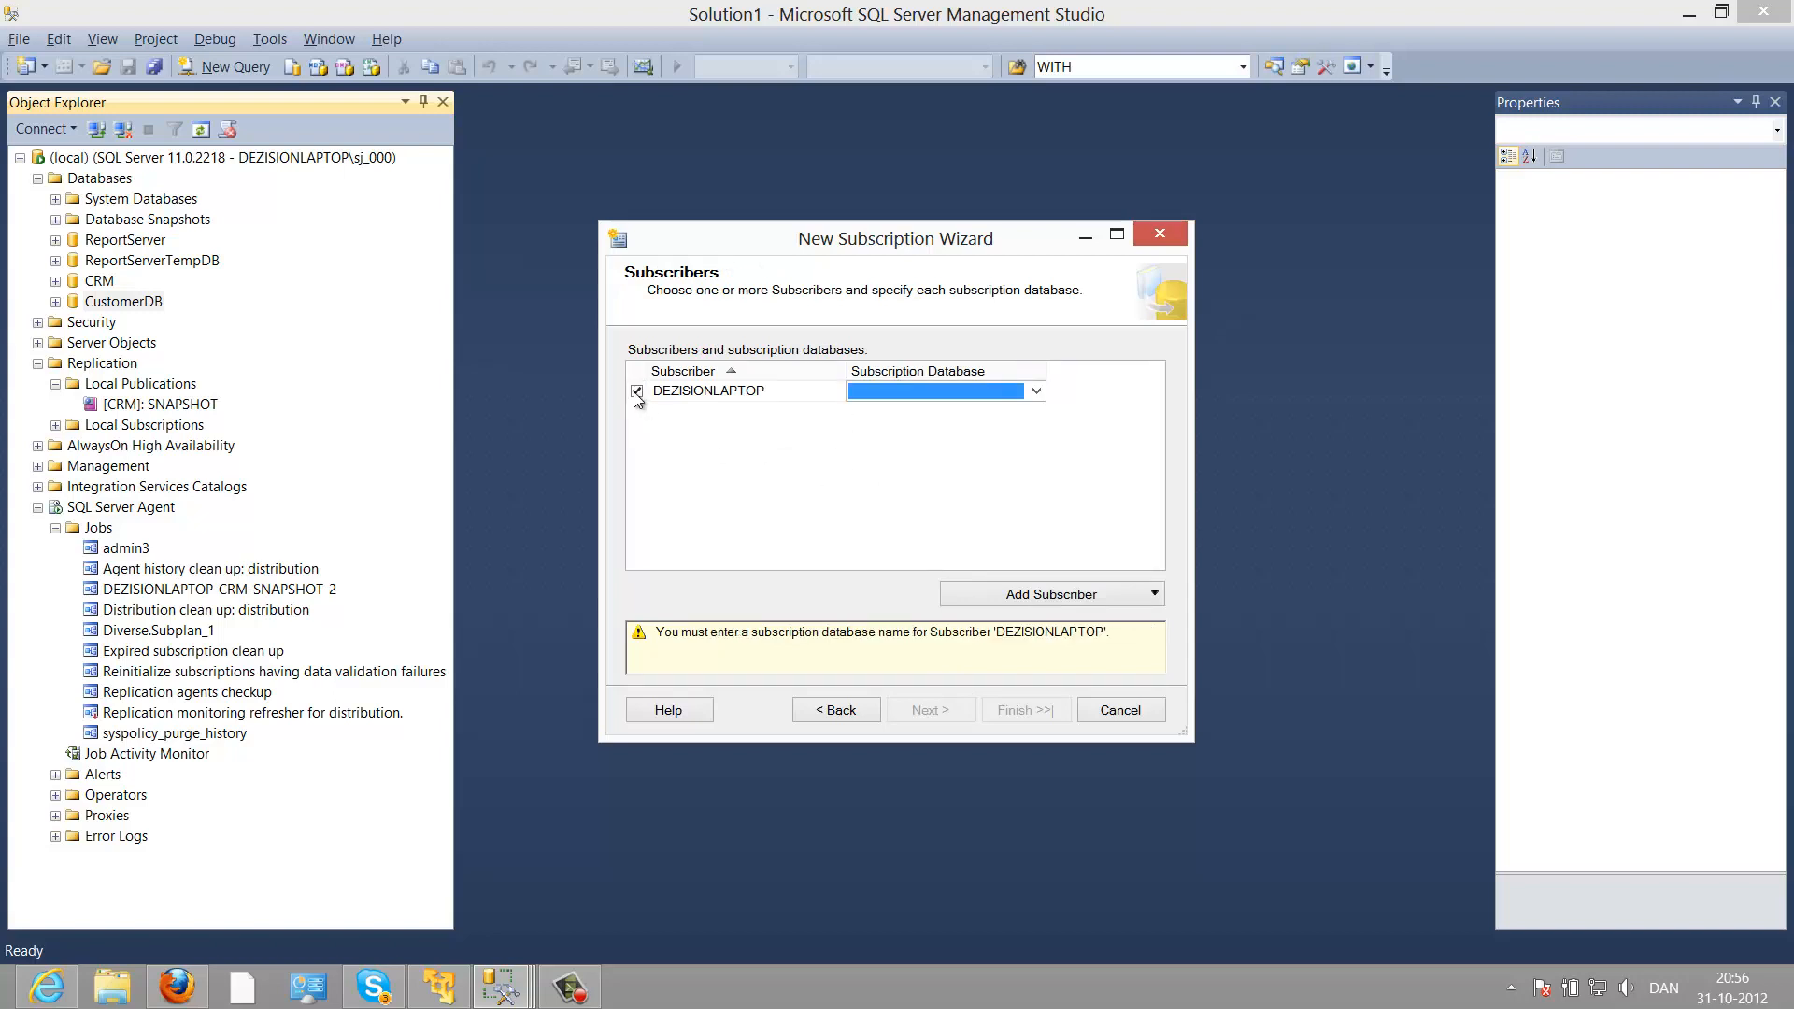
left_click(892, 400)
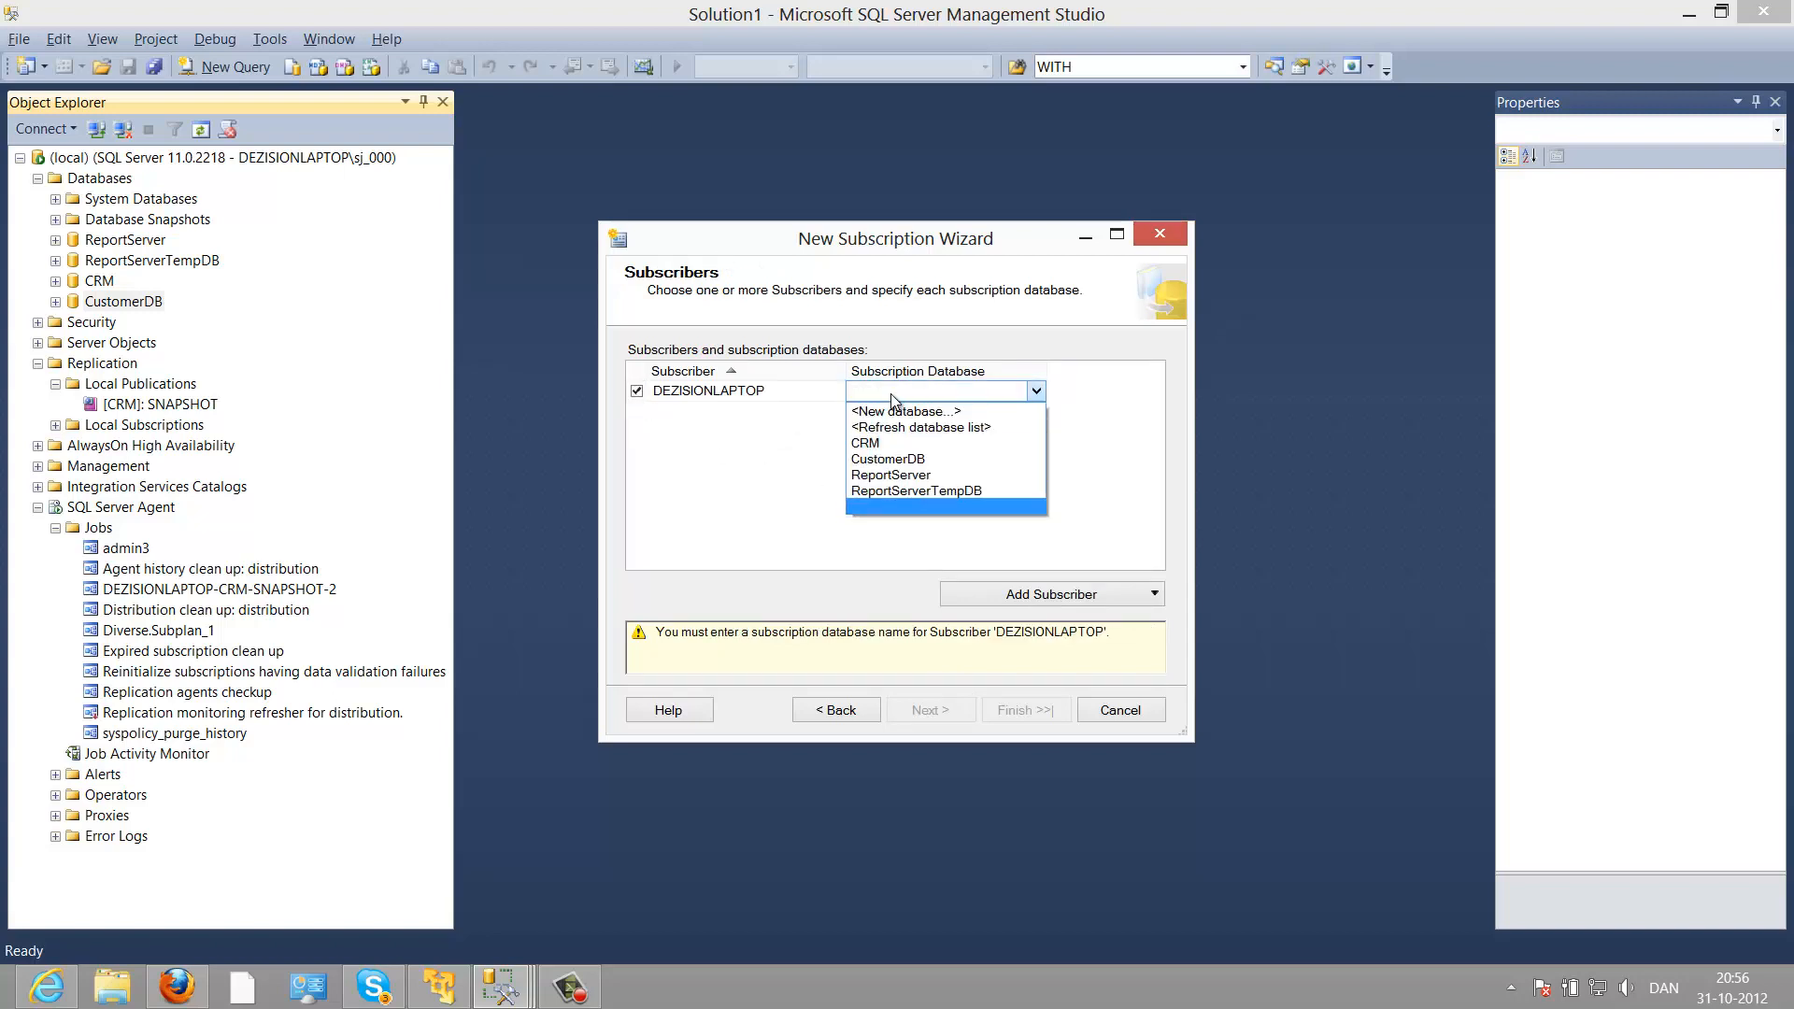
left_click(902, 470)
left_click(928, 712)
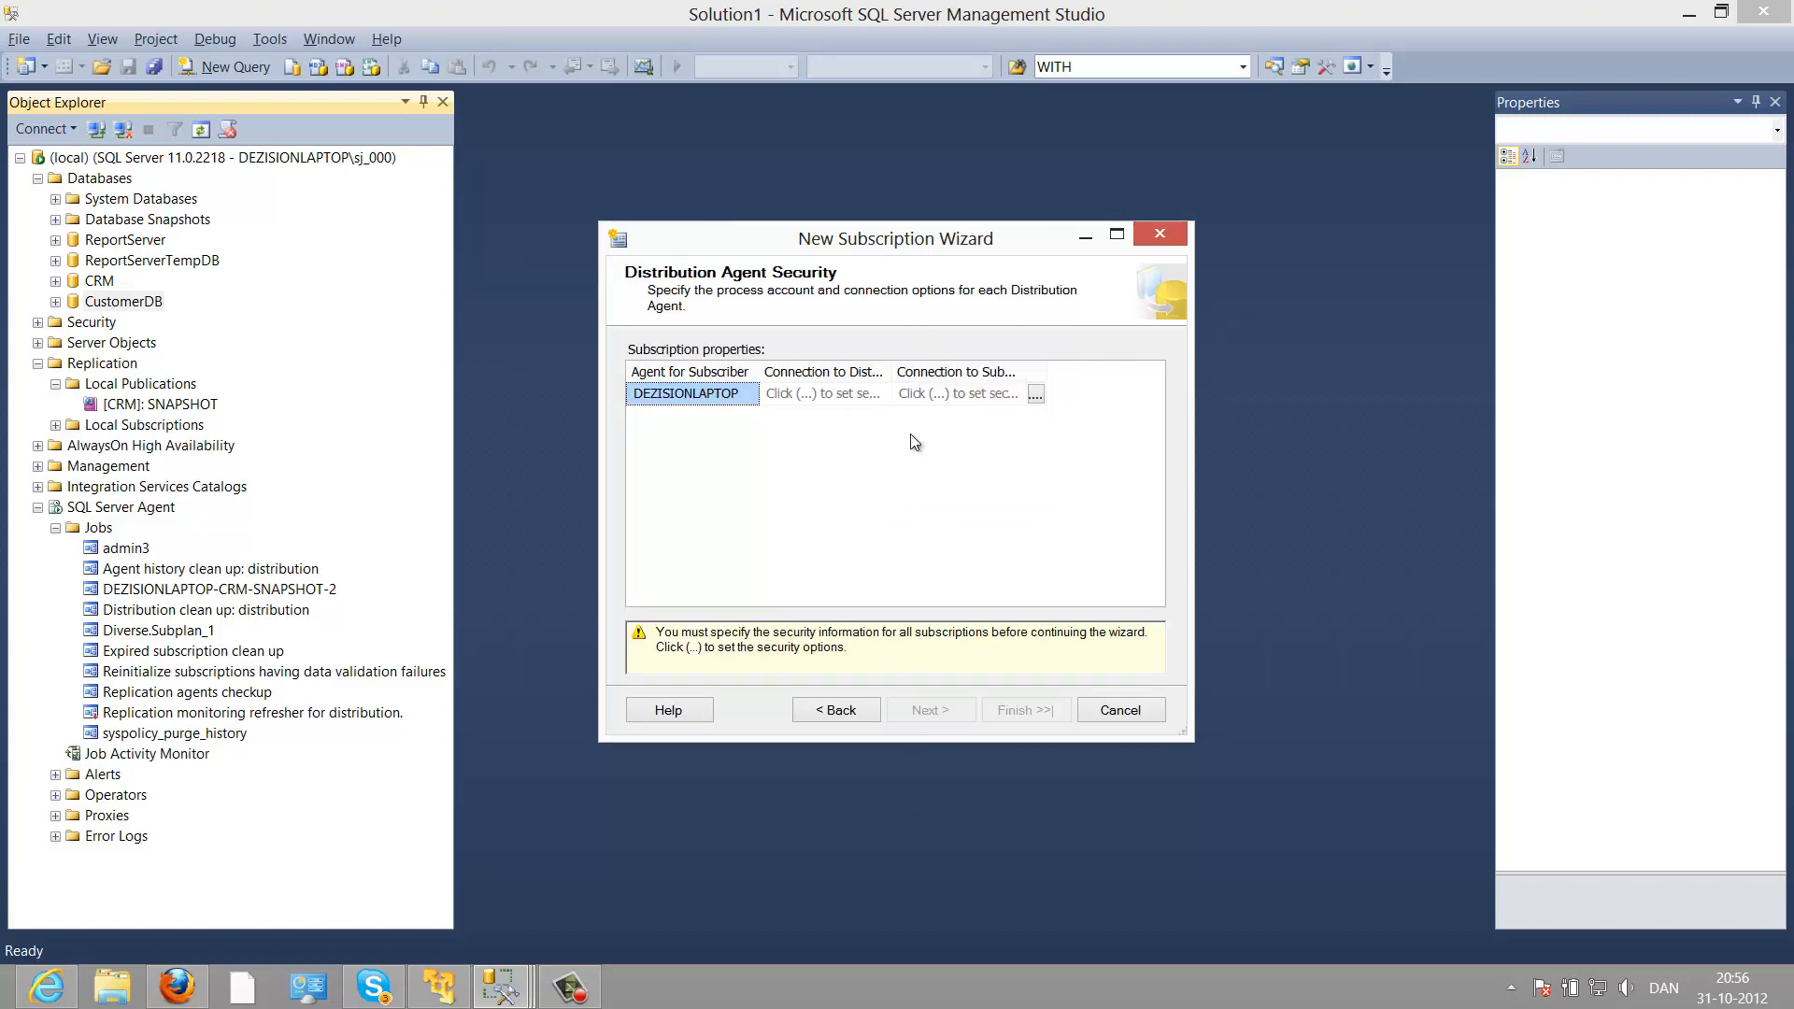
Step: Set DEZISIONLAPTOP's Distribution Agent to run under the SQL Server Agent service account
left_click(1041, 401)
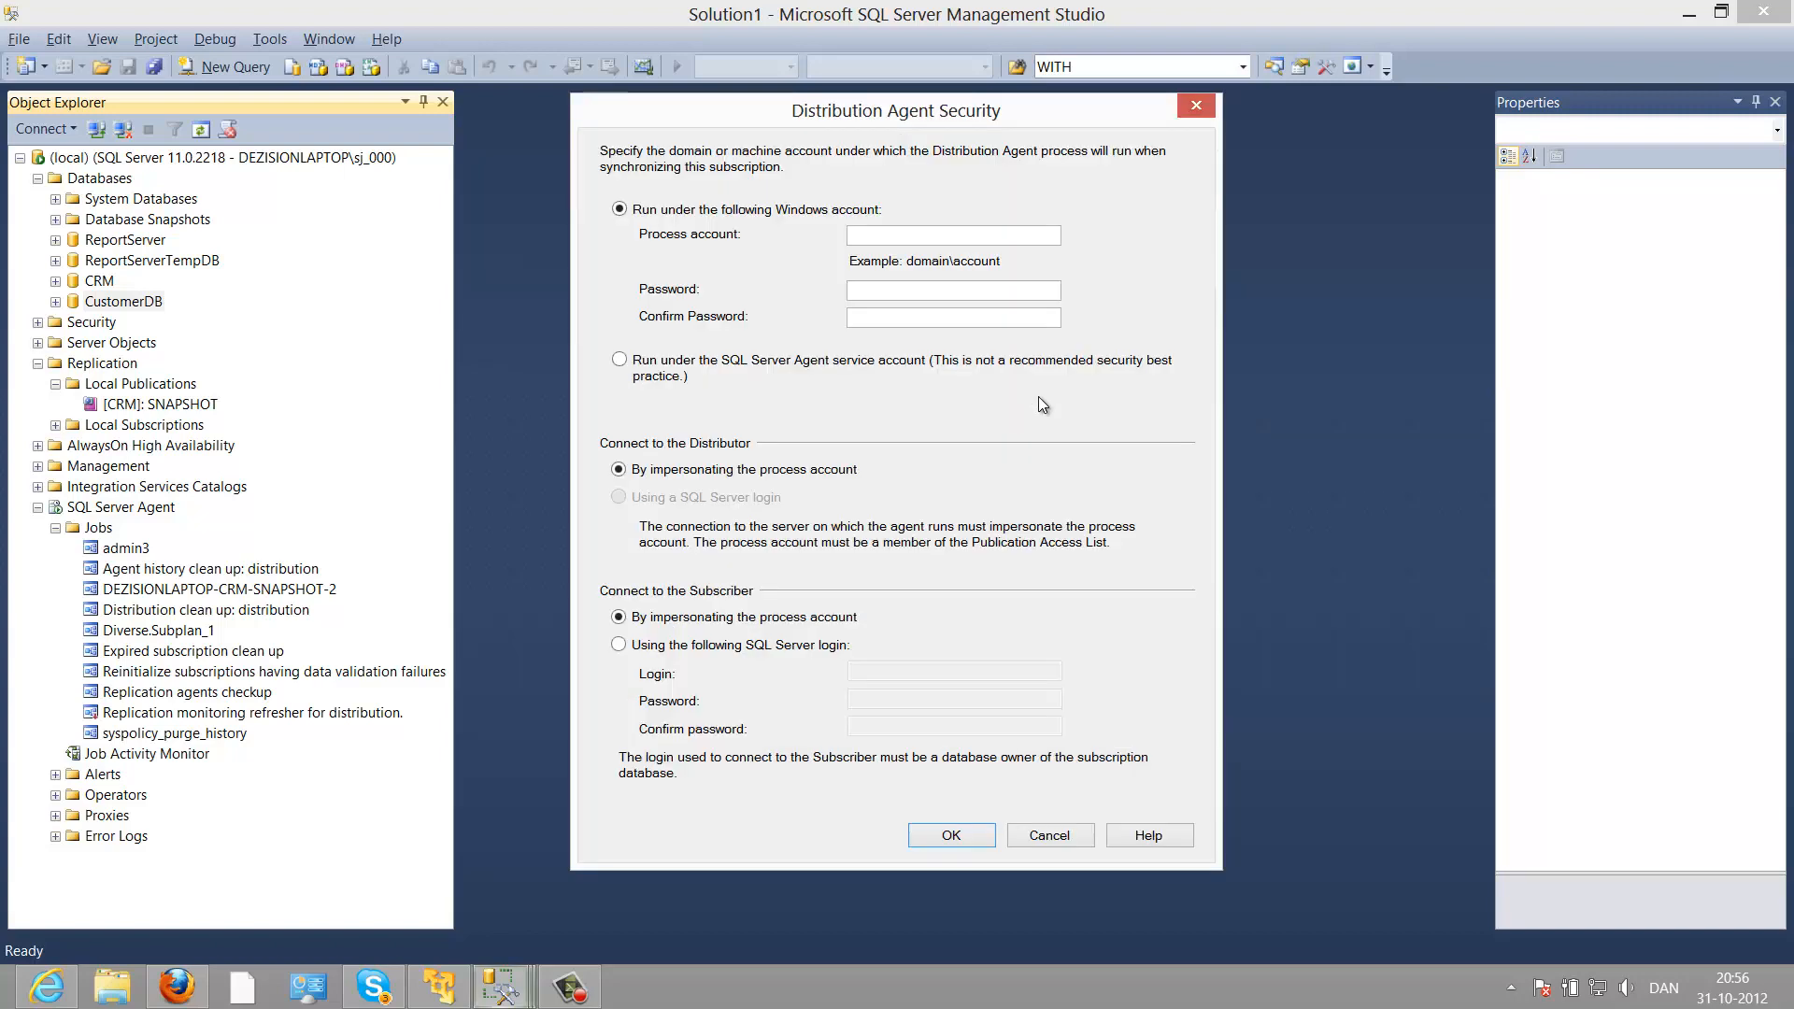
left_click(767, 363)
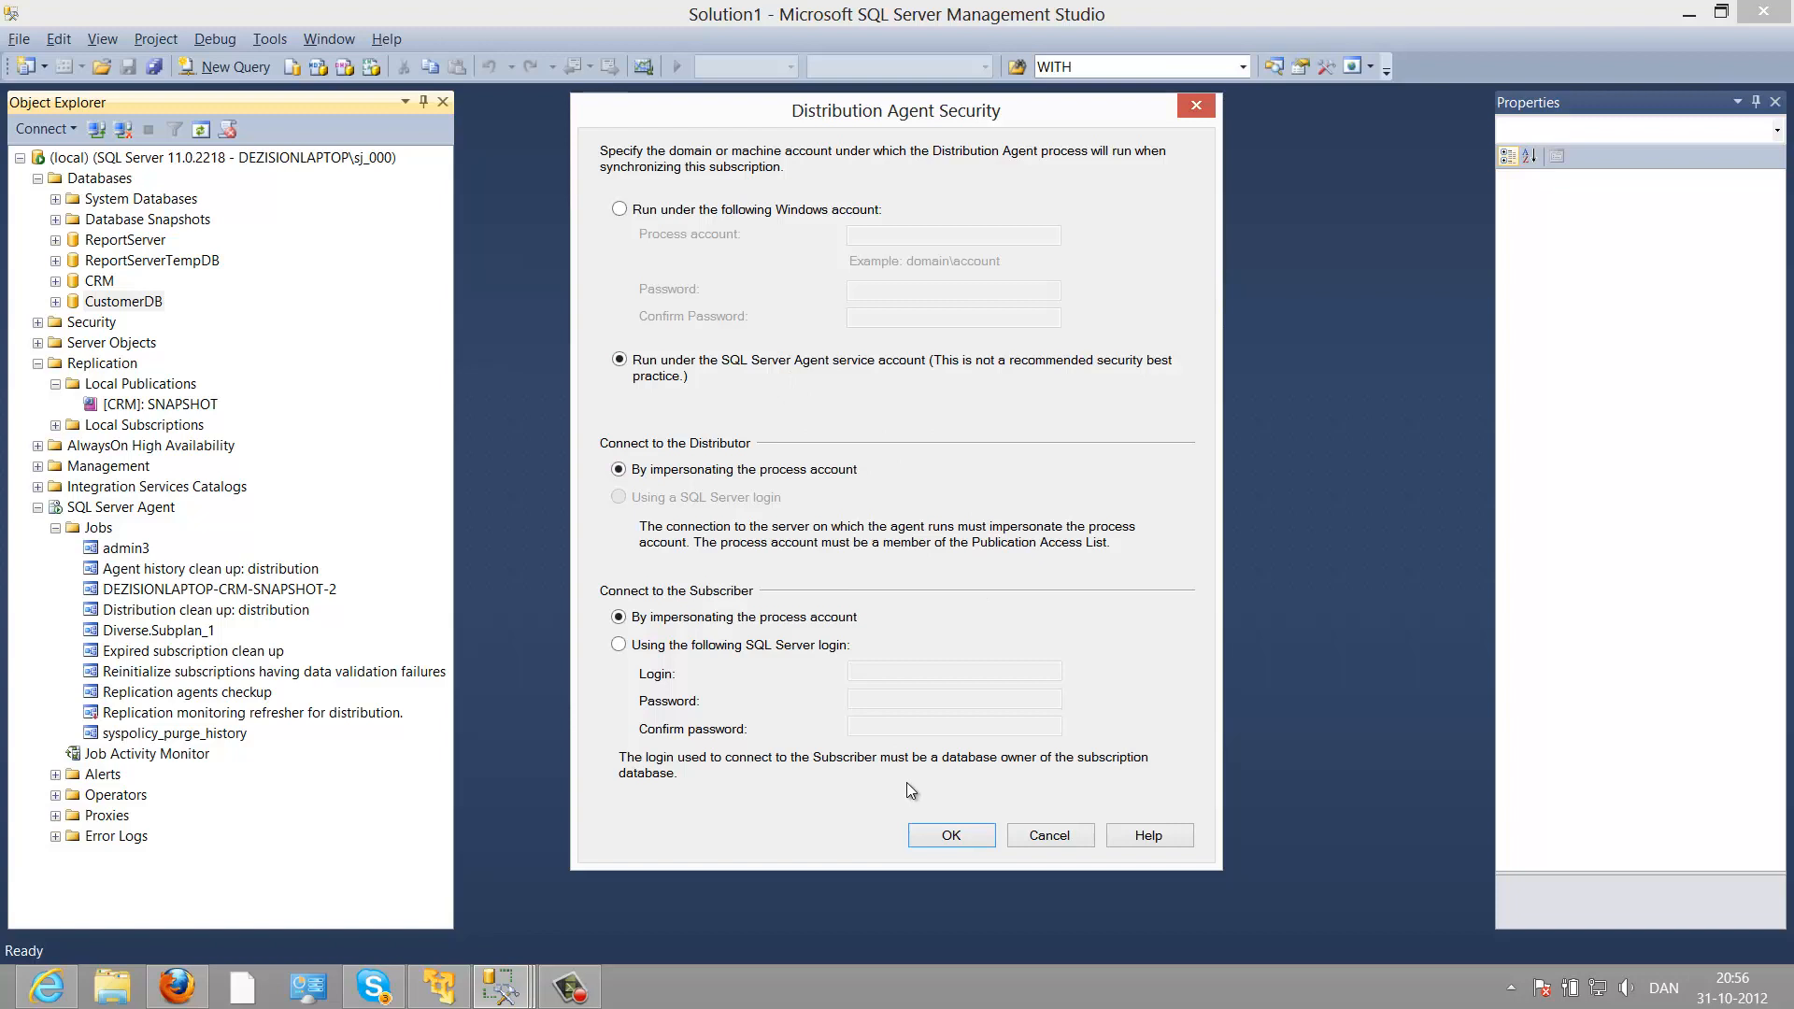
left_click(929, 838)
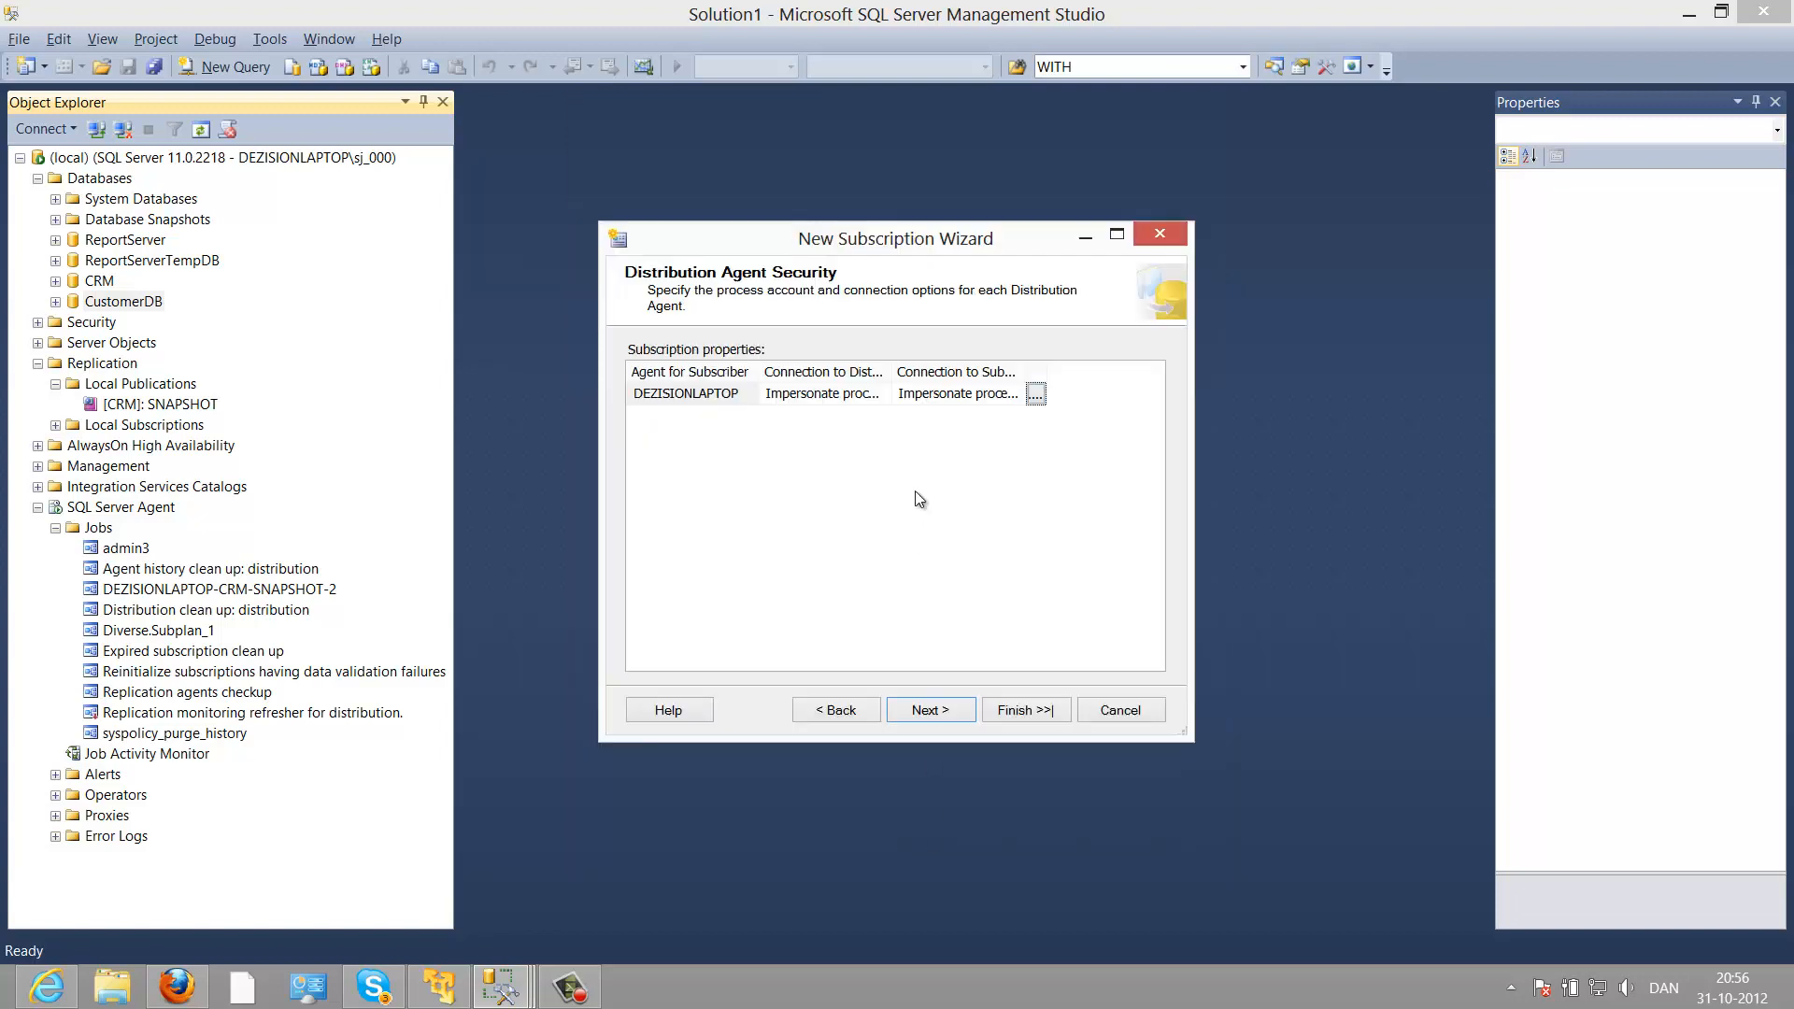
Step: Define a Daily agent schedule occurring every 1 hour, starting at 00:10:00
left_click(925, 712)
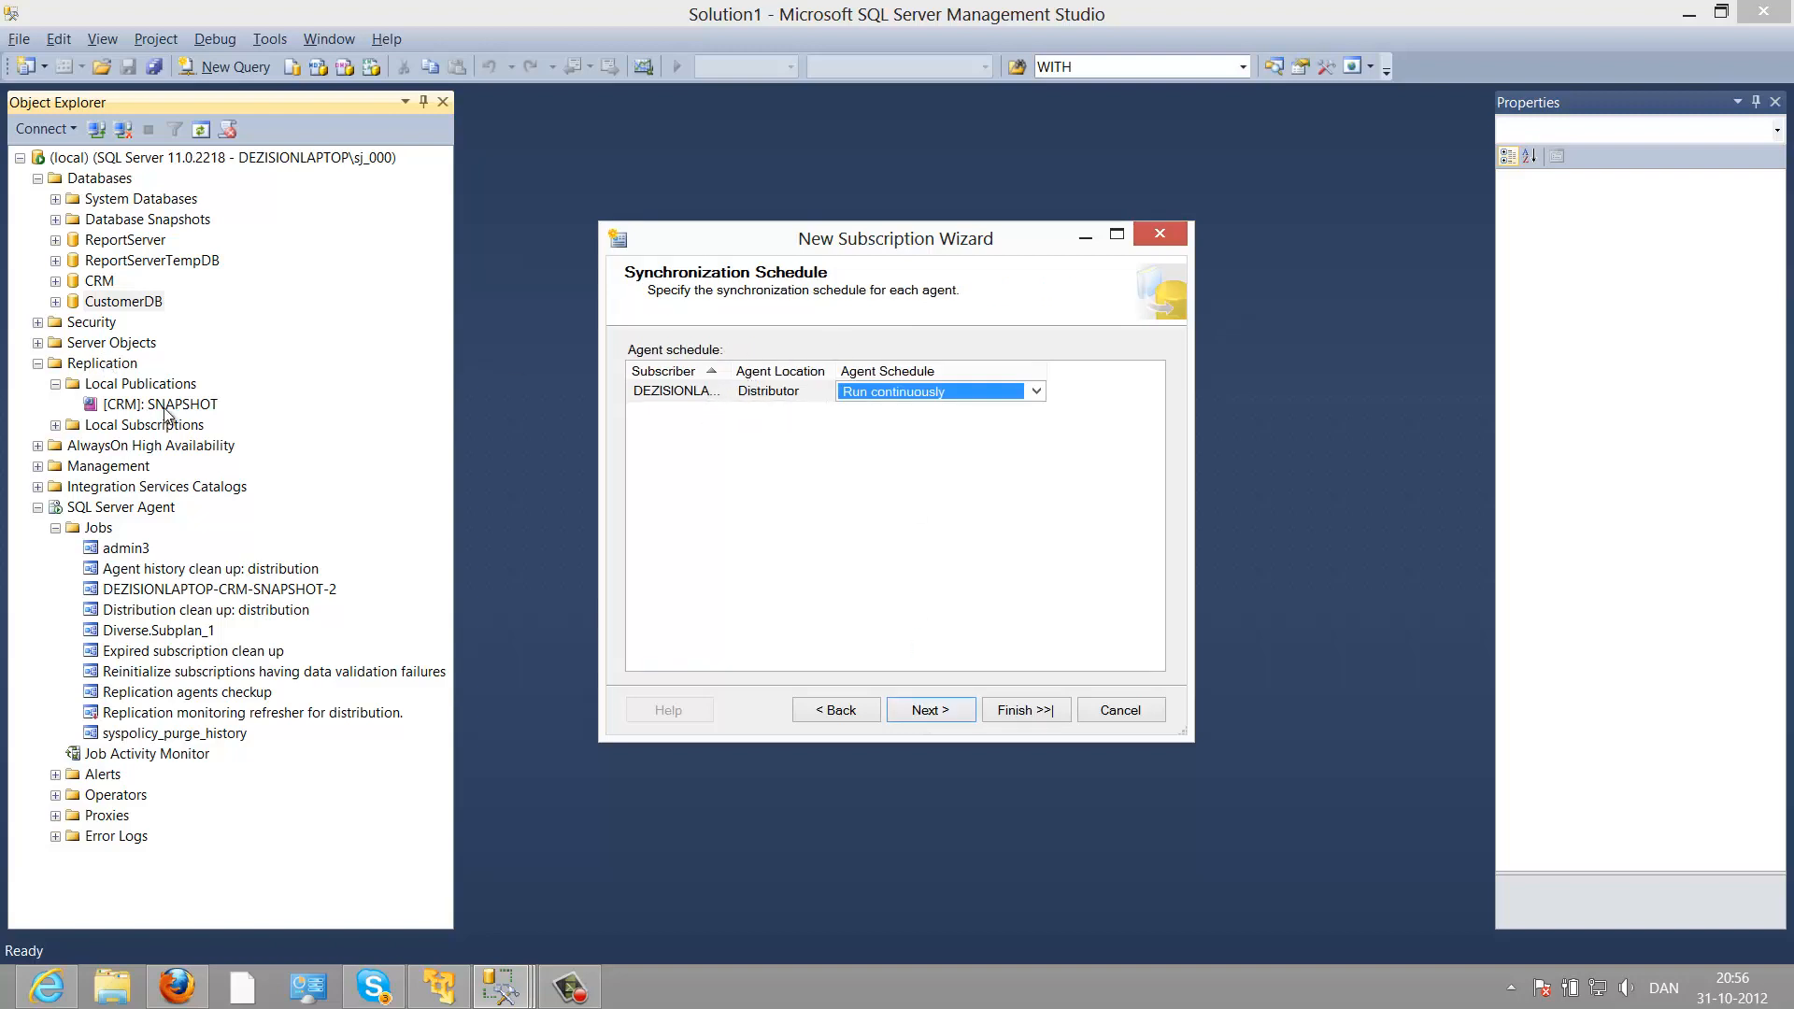
left_click(871, 392)
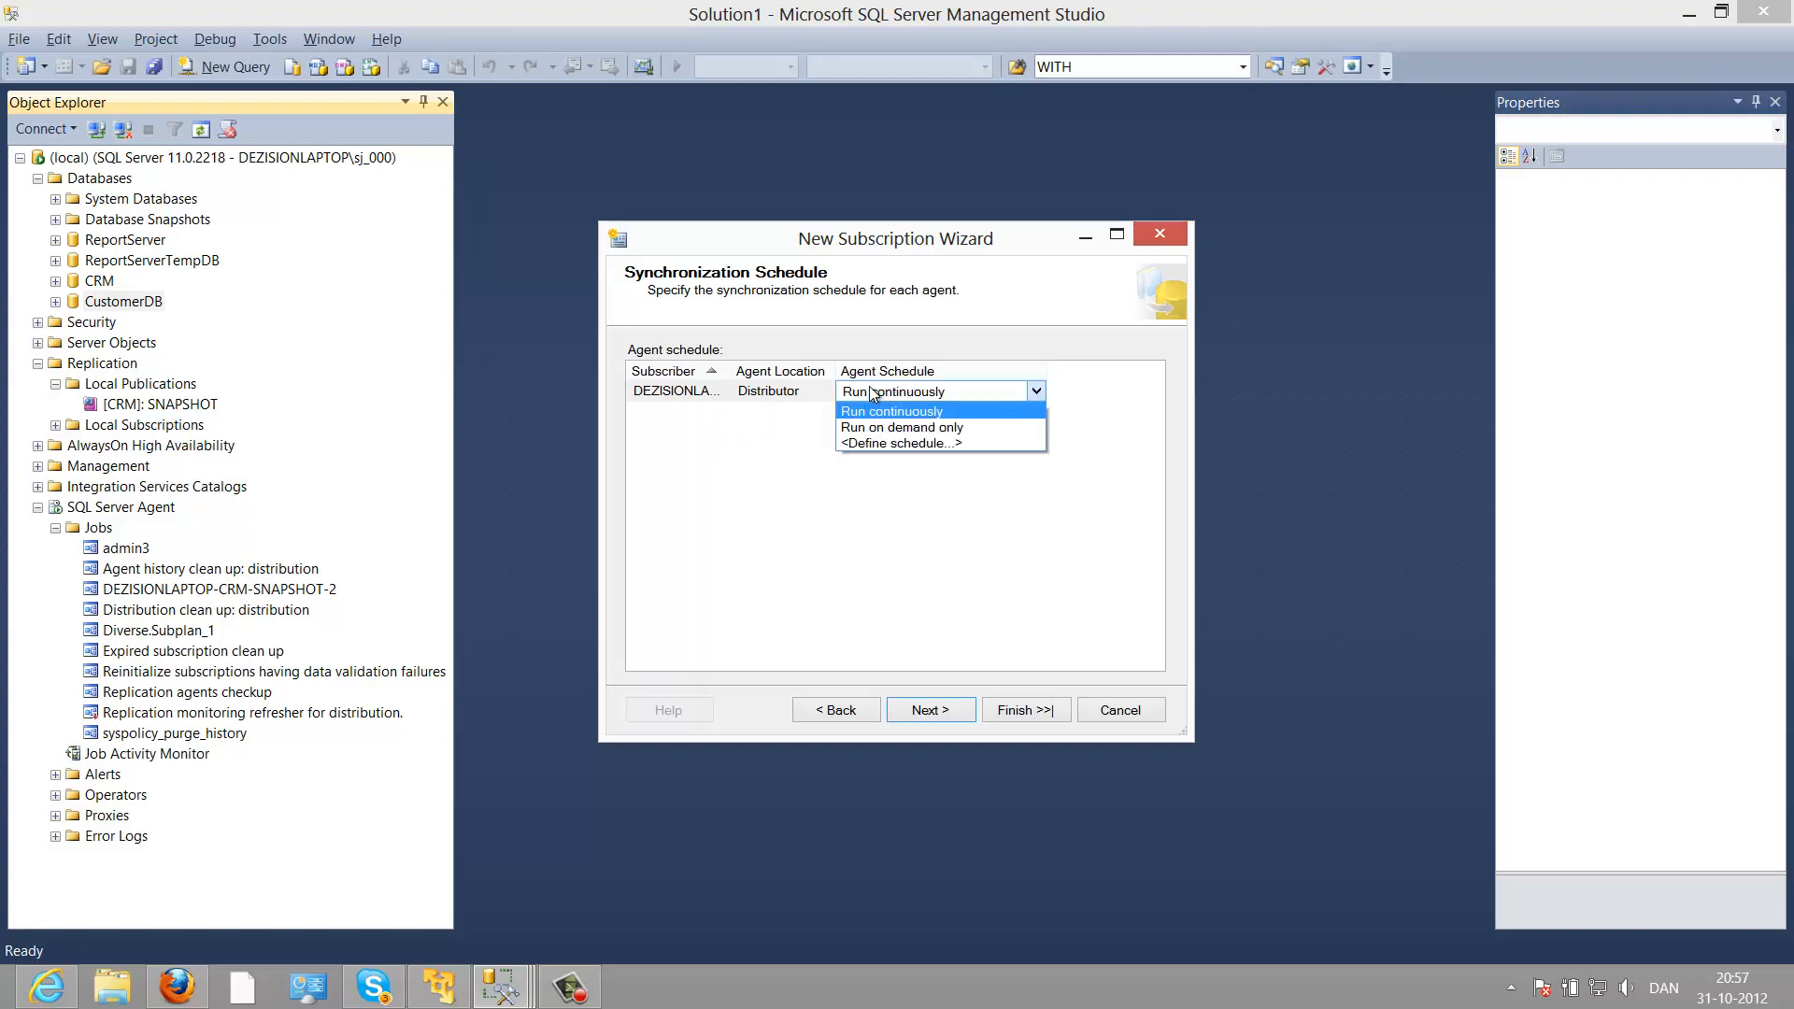
left_click(888, 443)
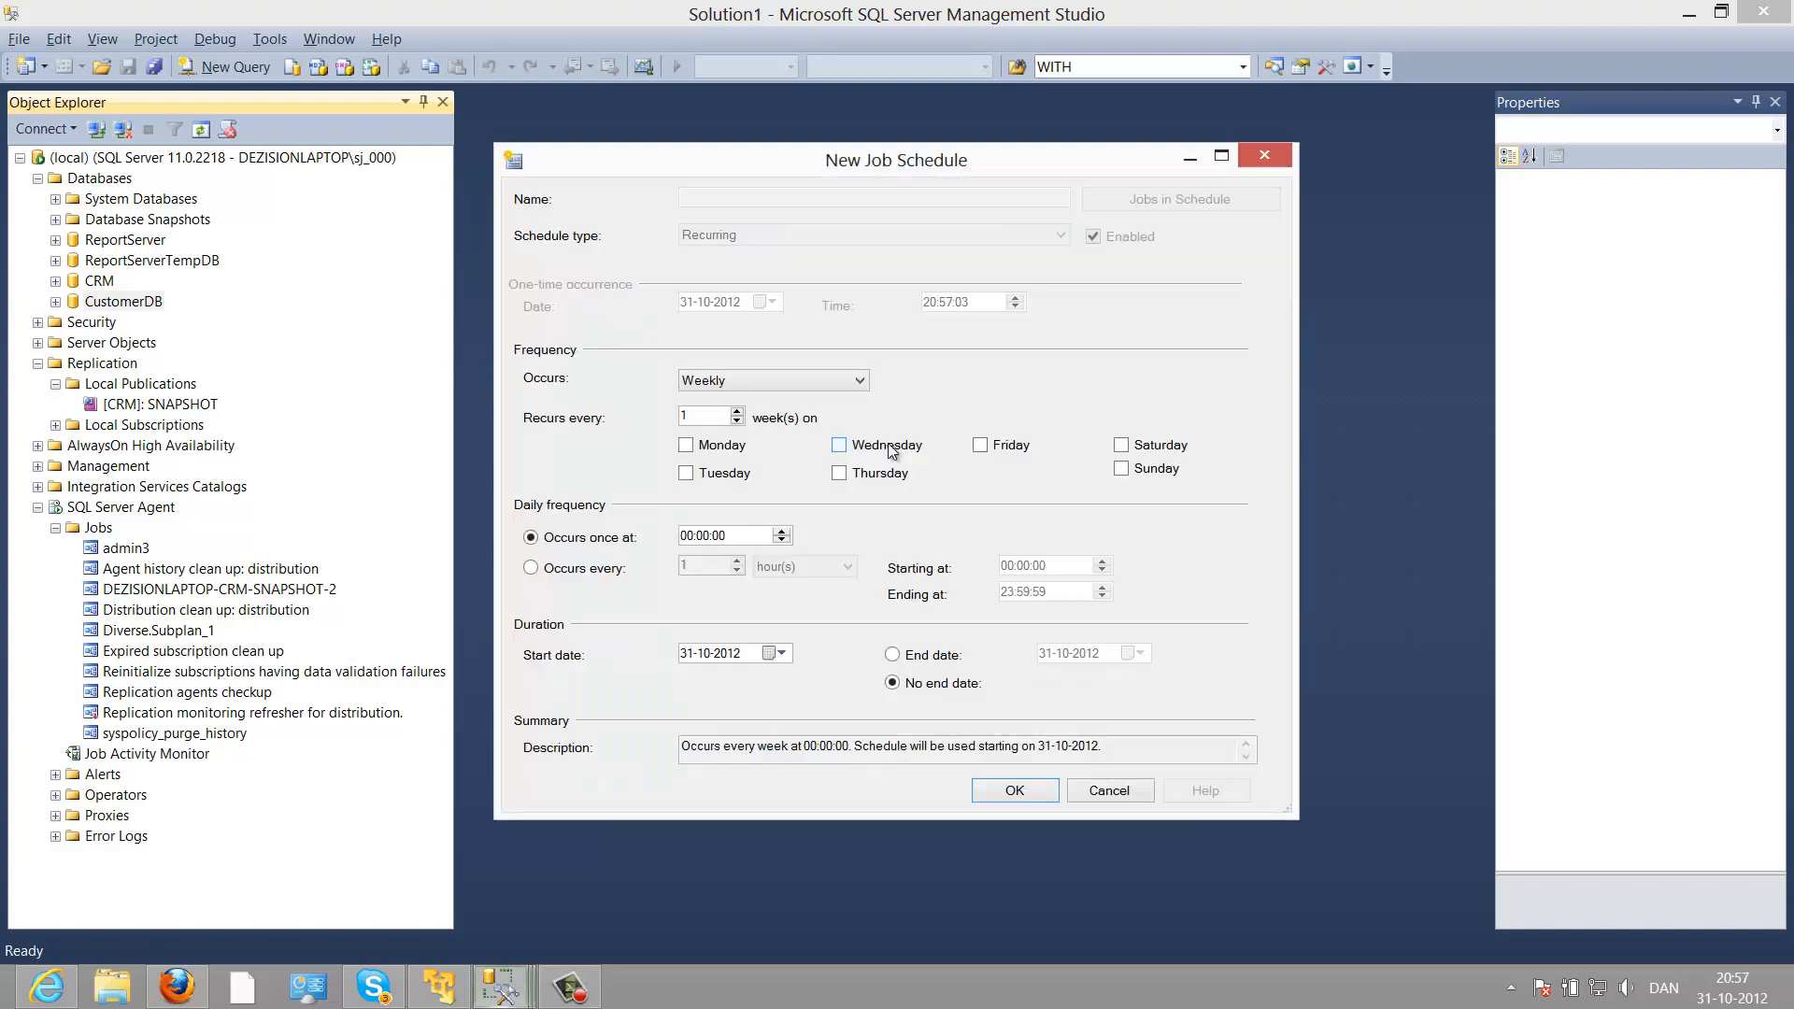
left_click(746, 381)
left_click(737, 398)
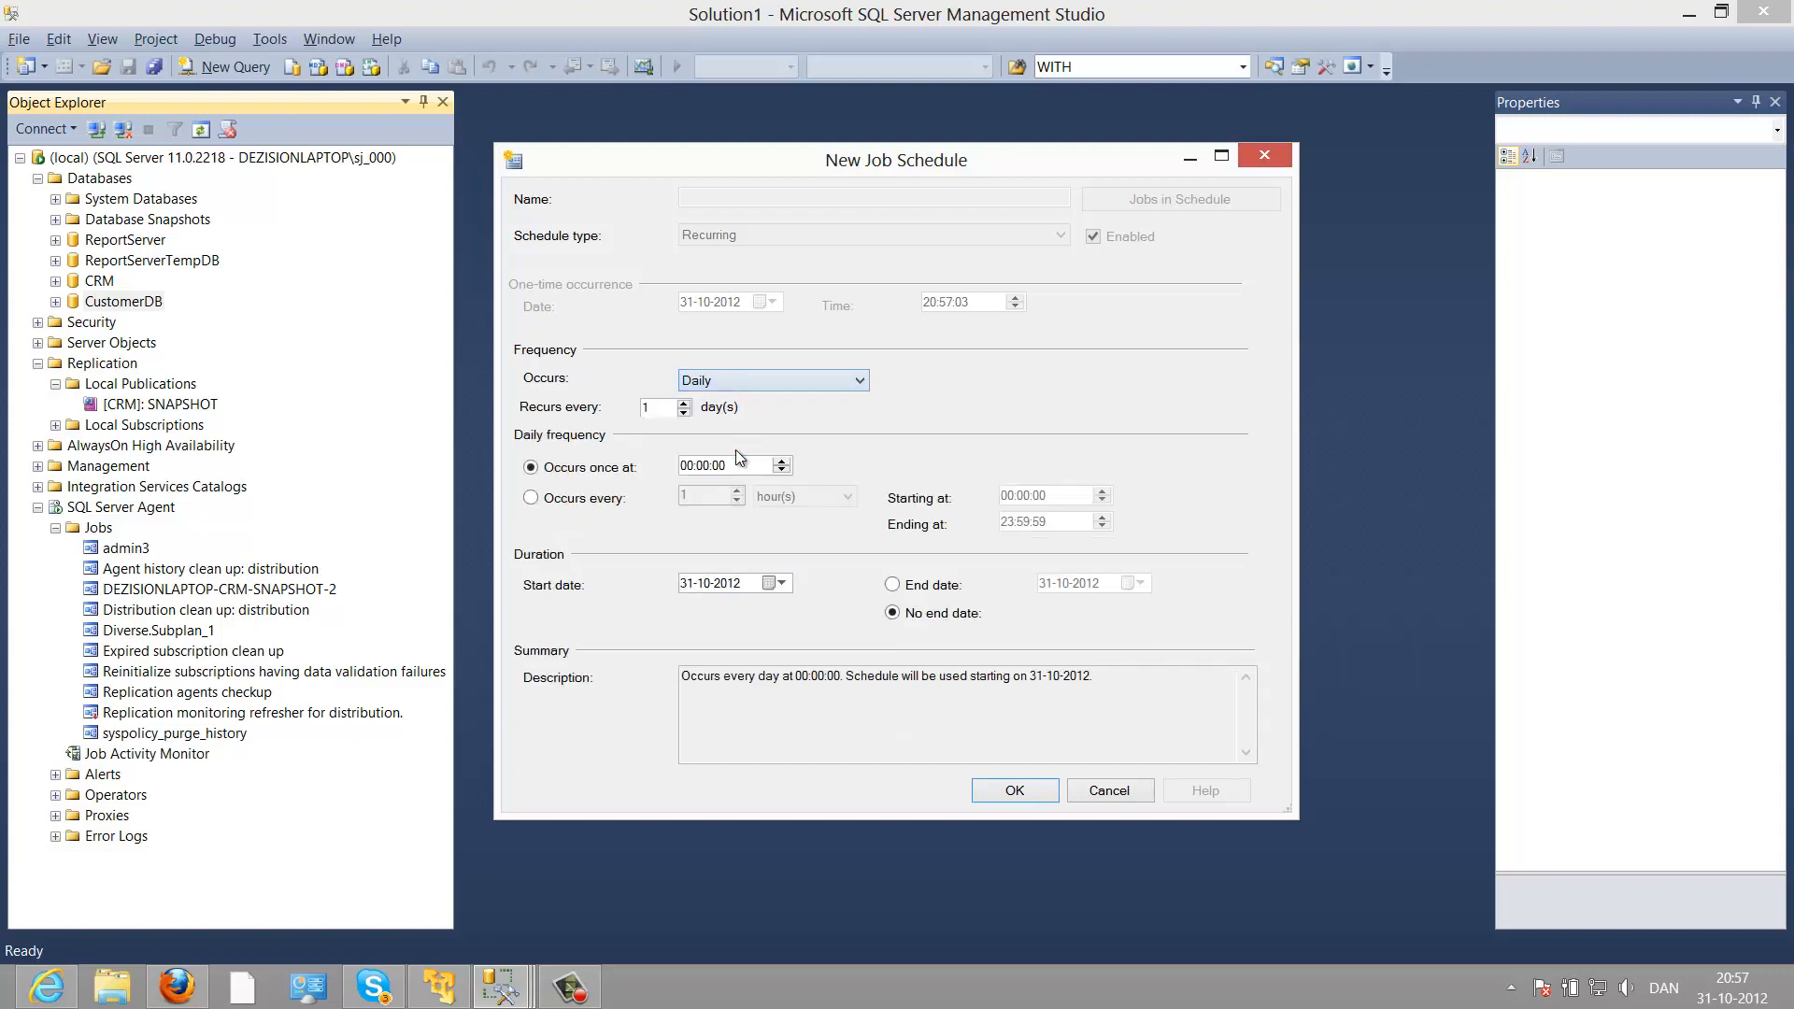
left_click(598, 498)
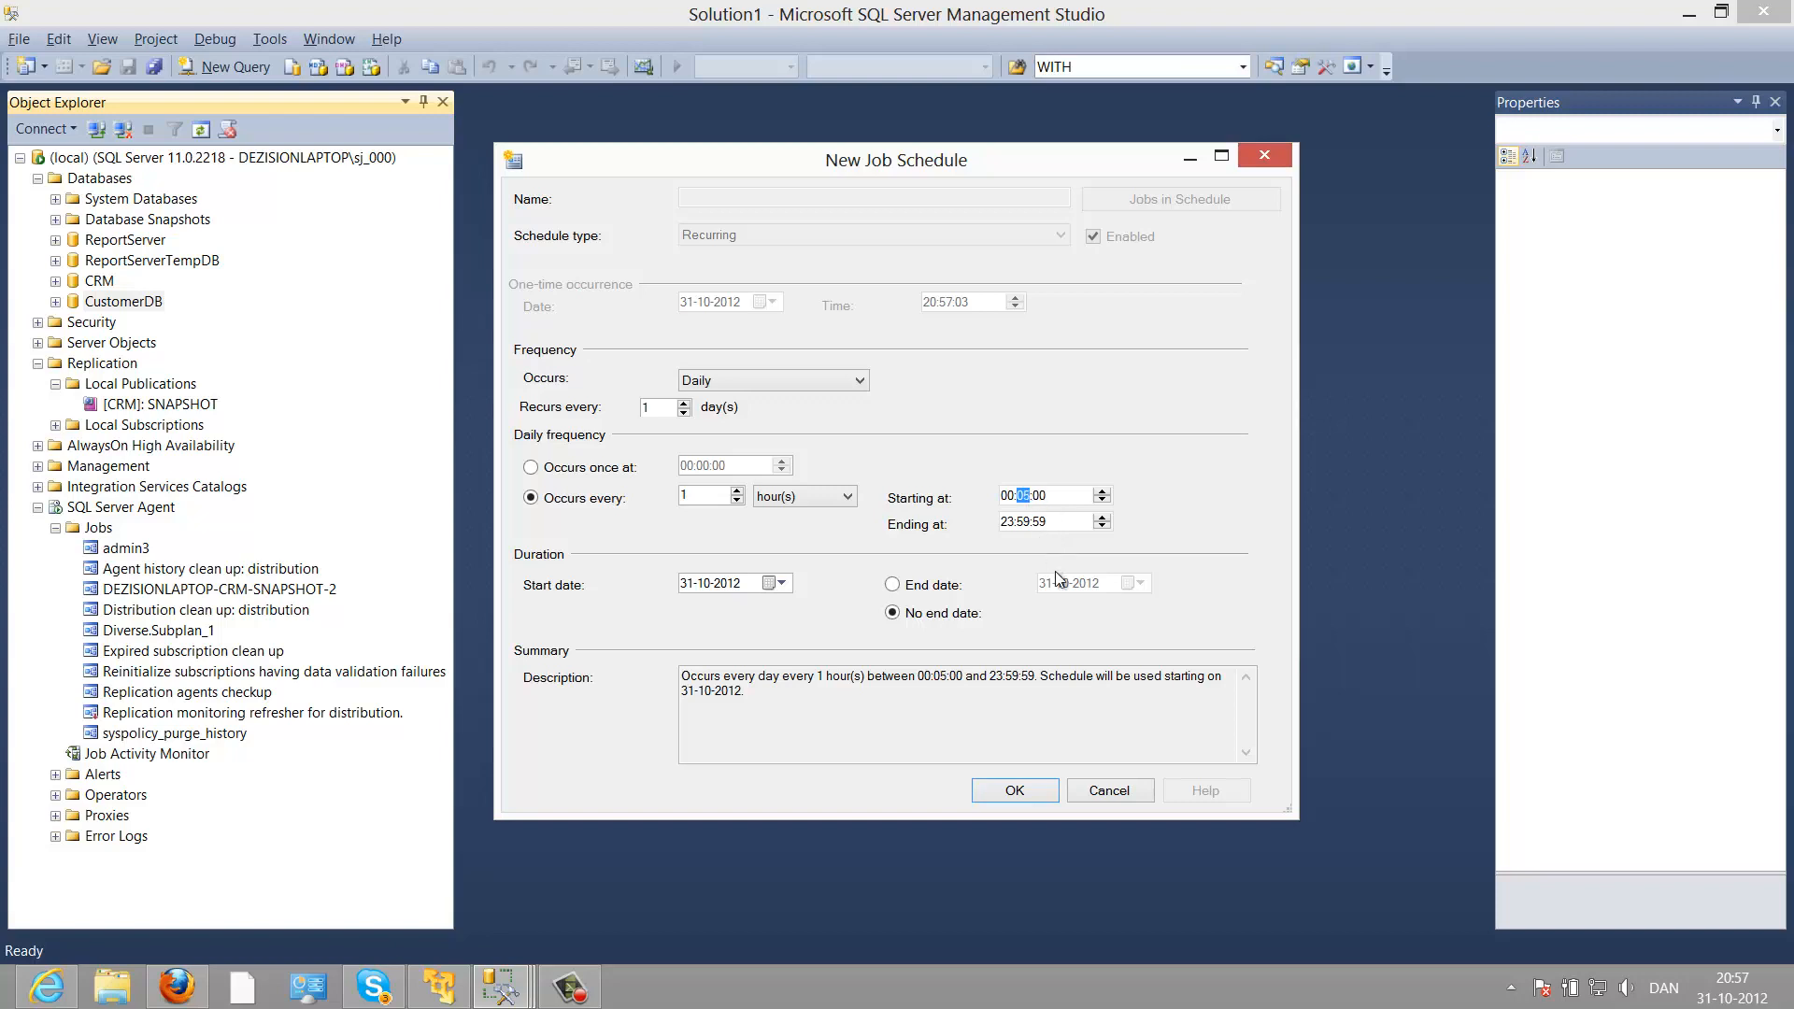
type("10")
left_click(992, 797)
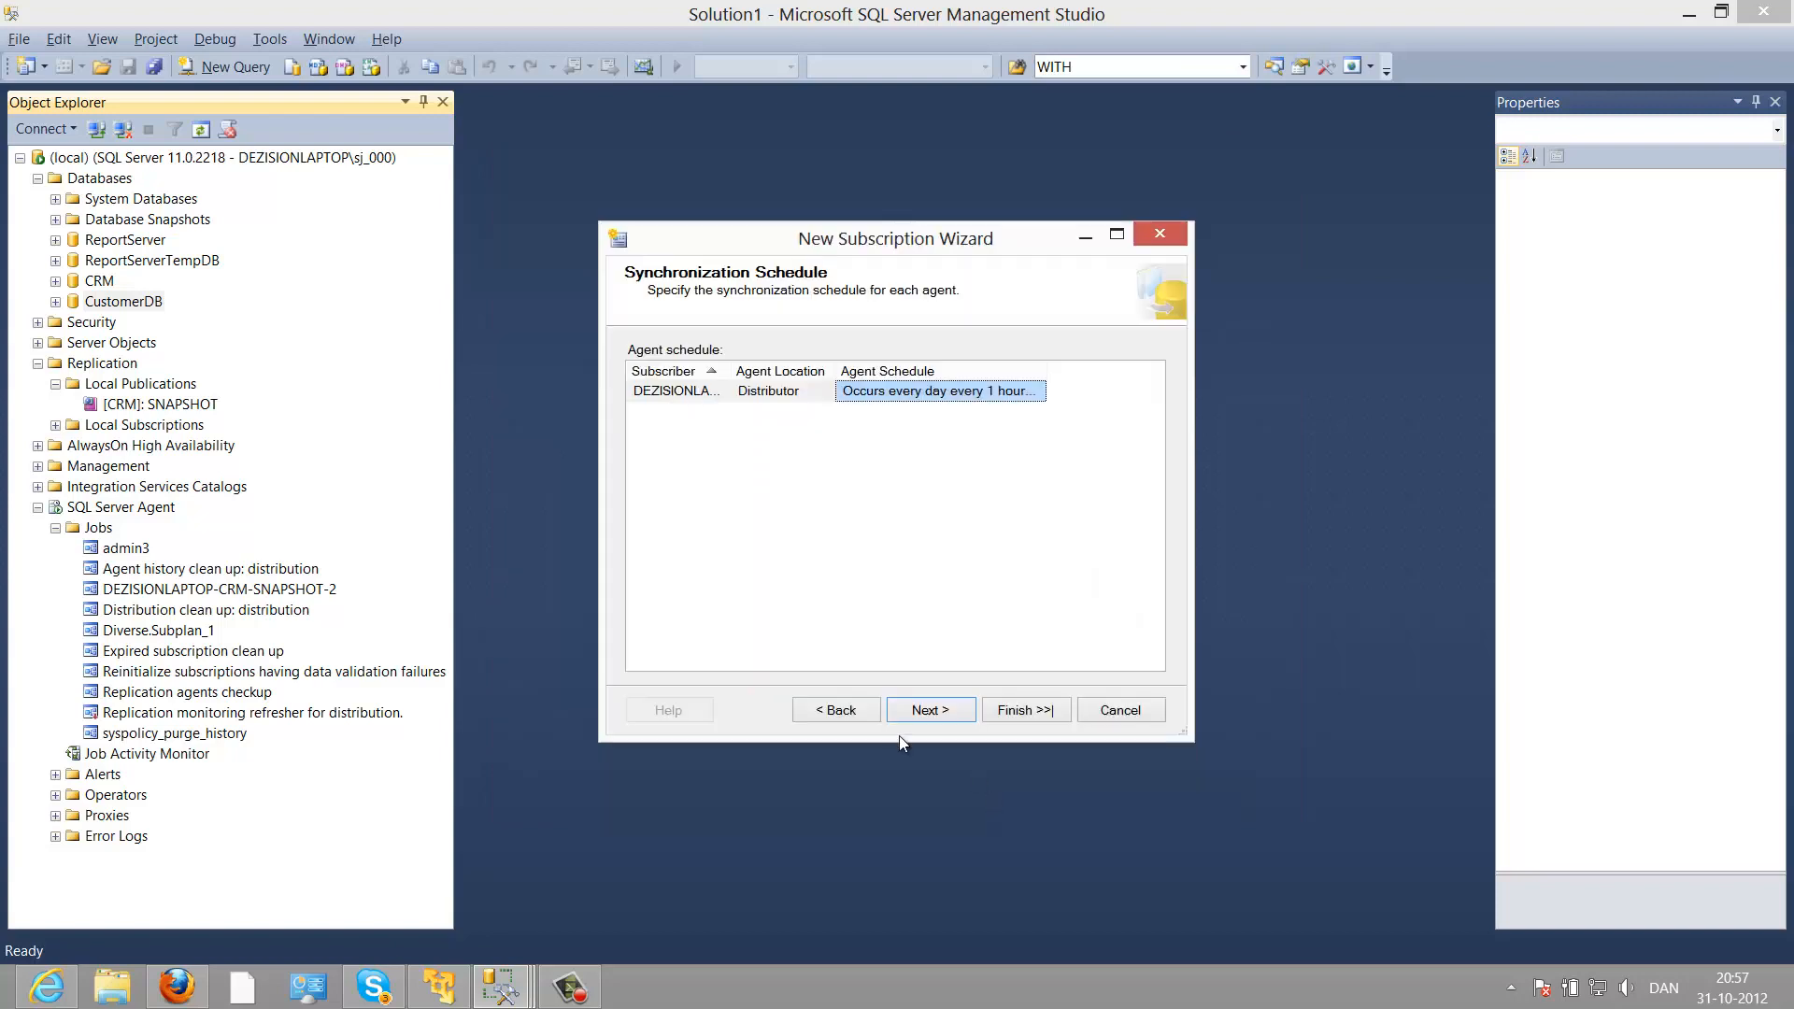
Step: Keep immediate initialization, finish the wizard, and close it once the subscription is created
left_click(921, 712)
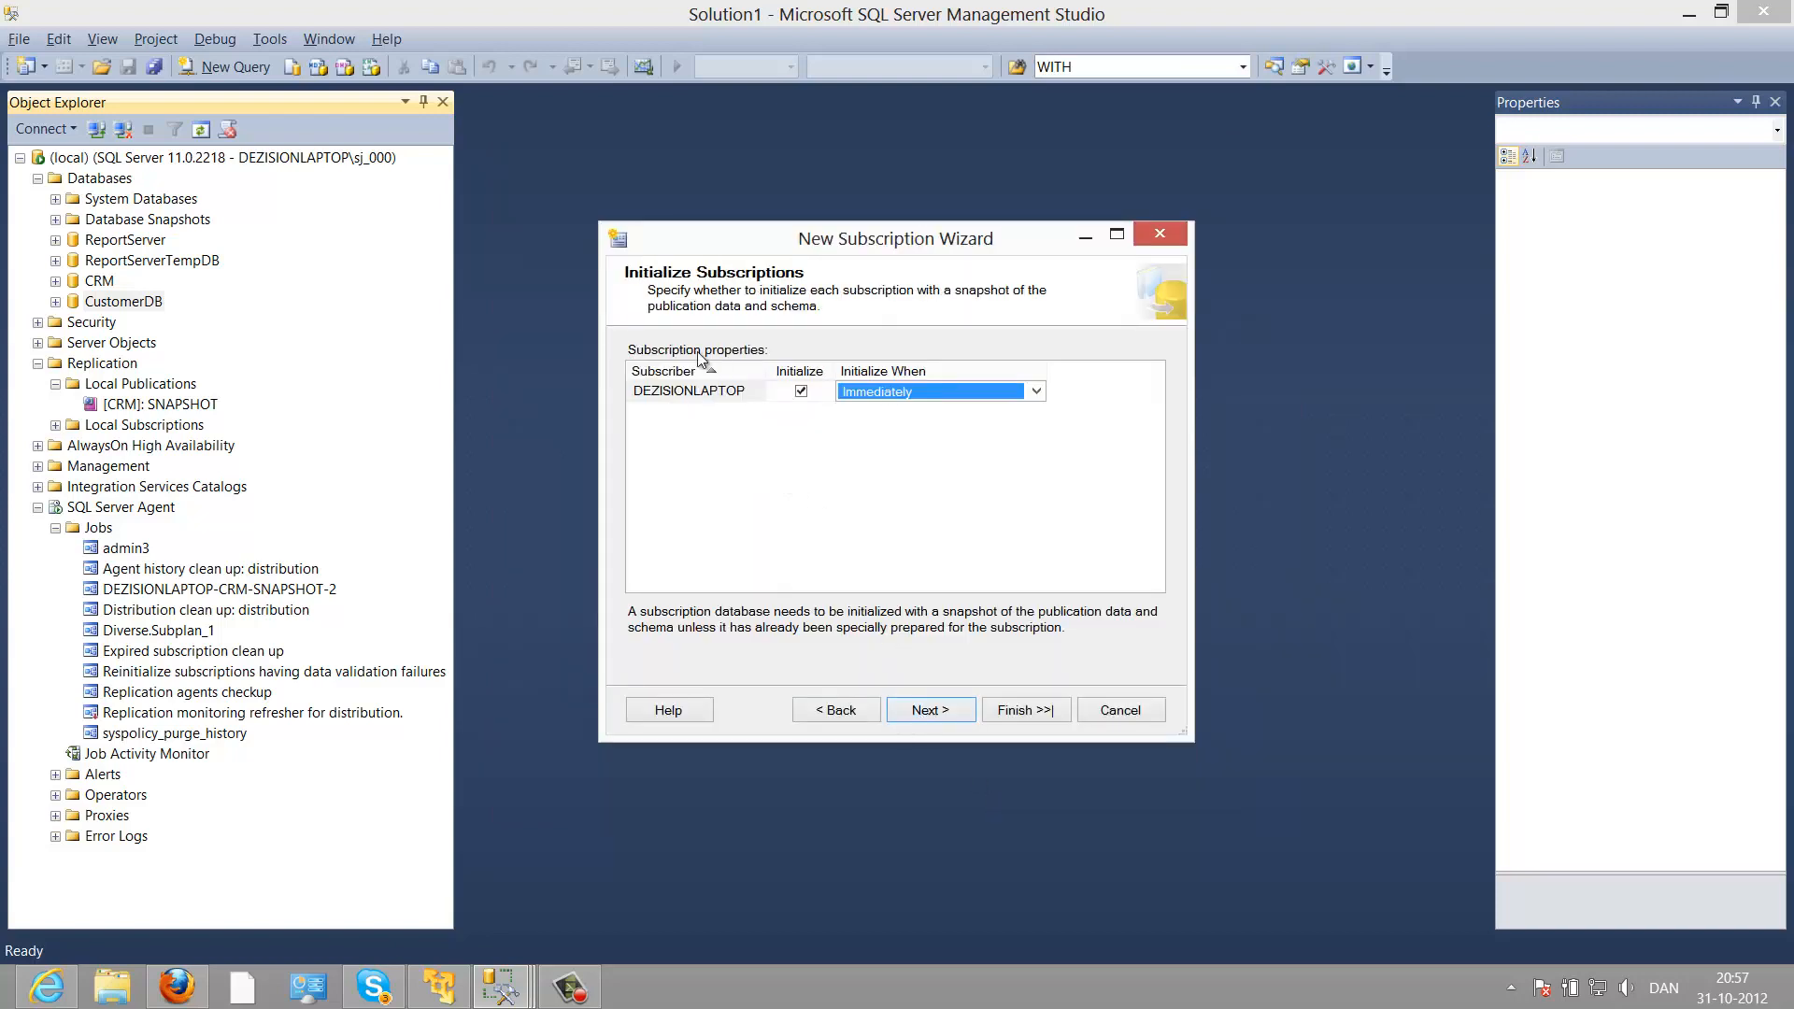
left_click(913, 712)
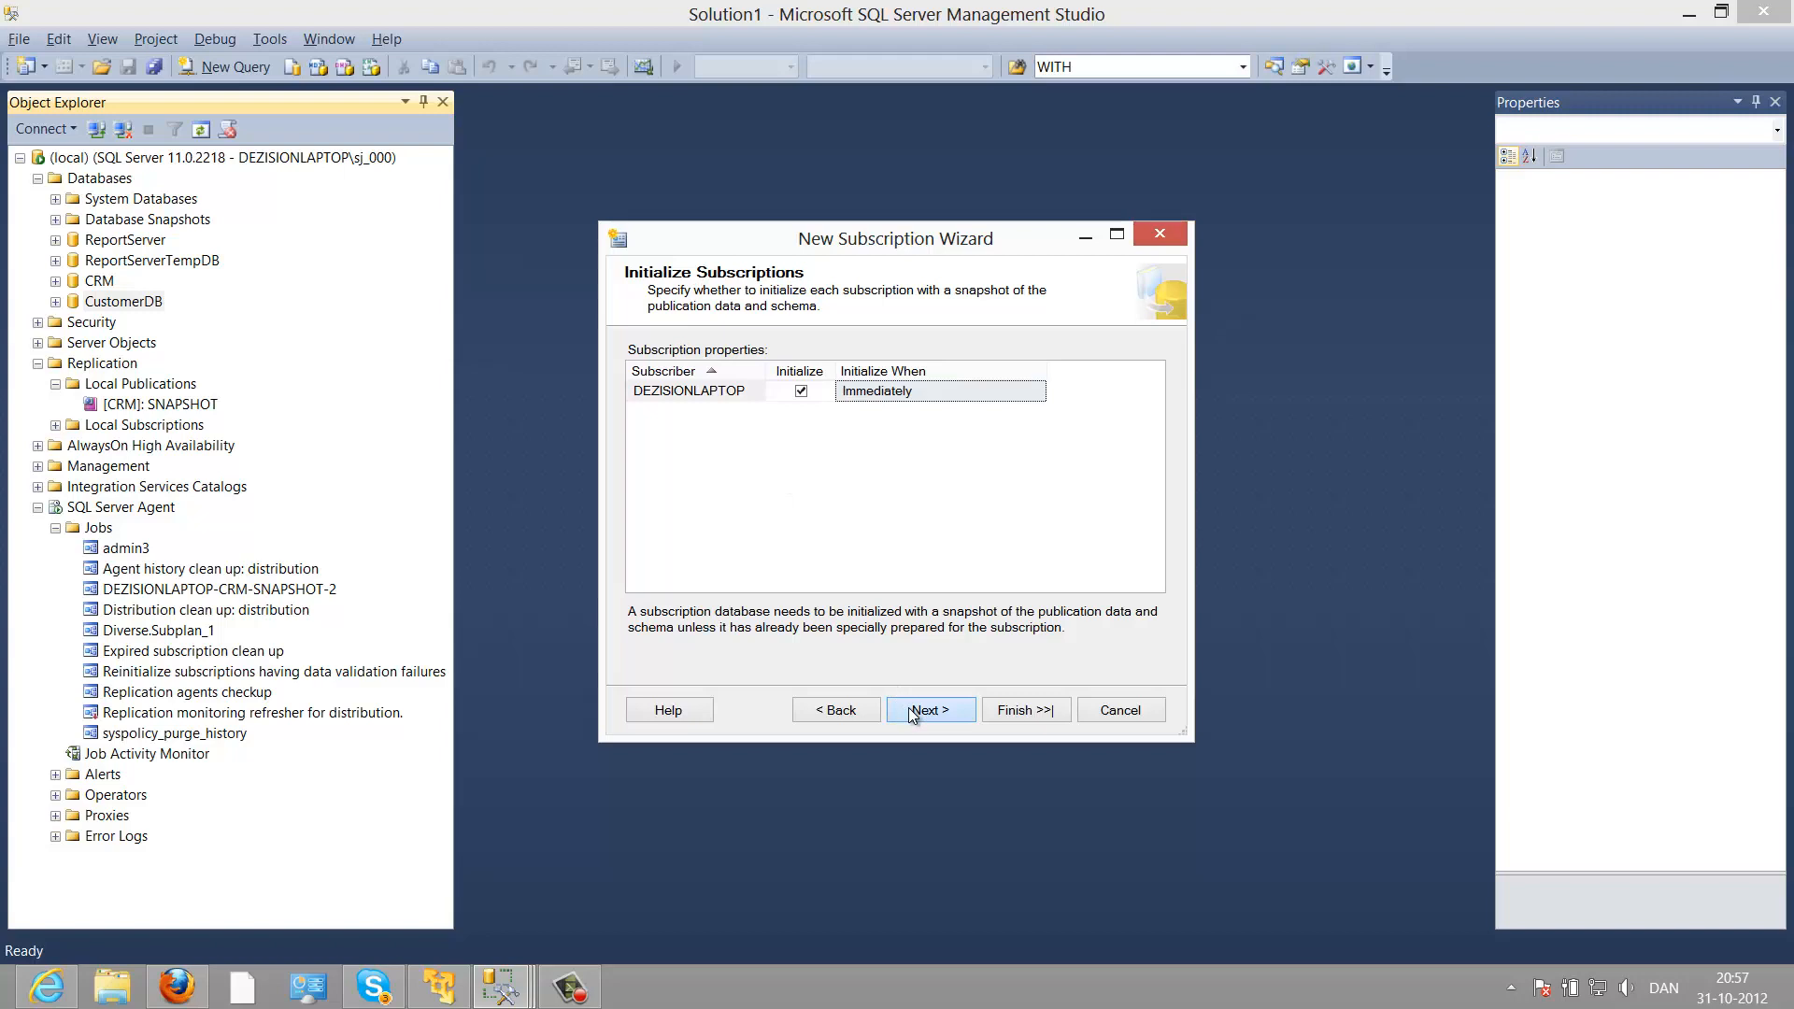
left_click(913, 712)
left_click(911, 712)
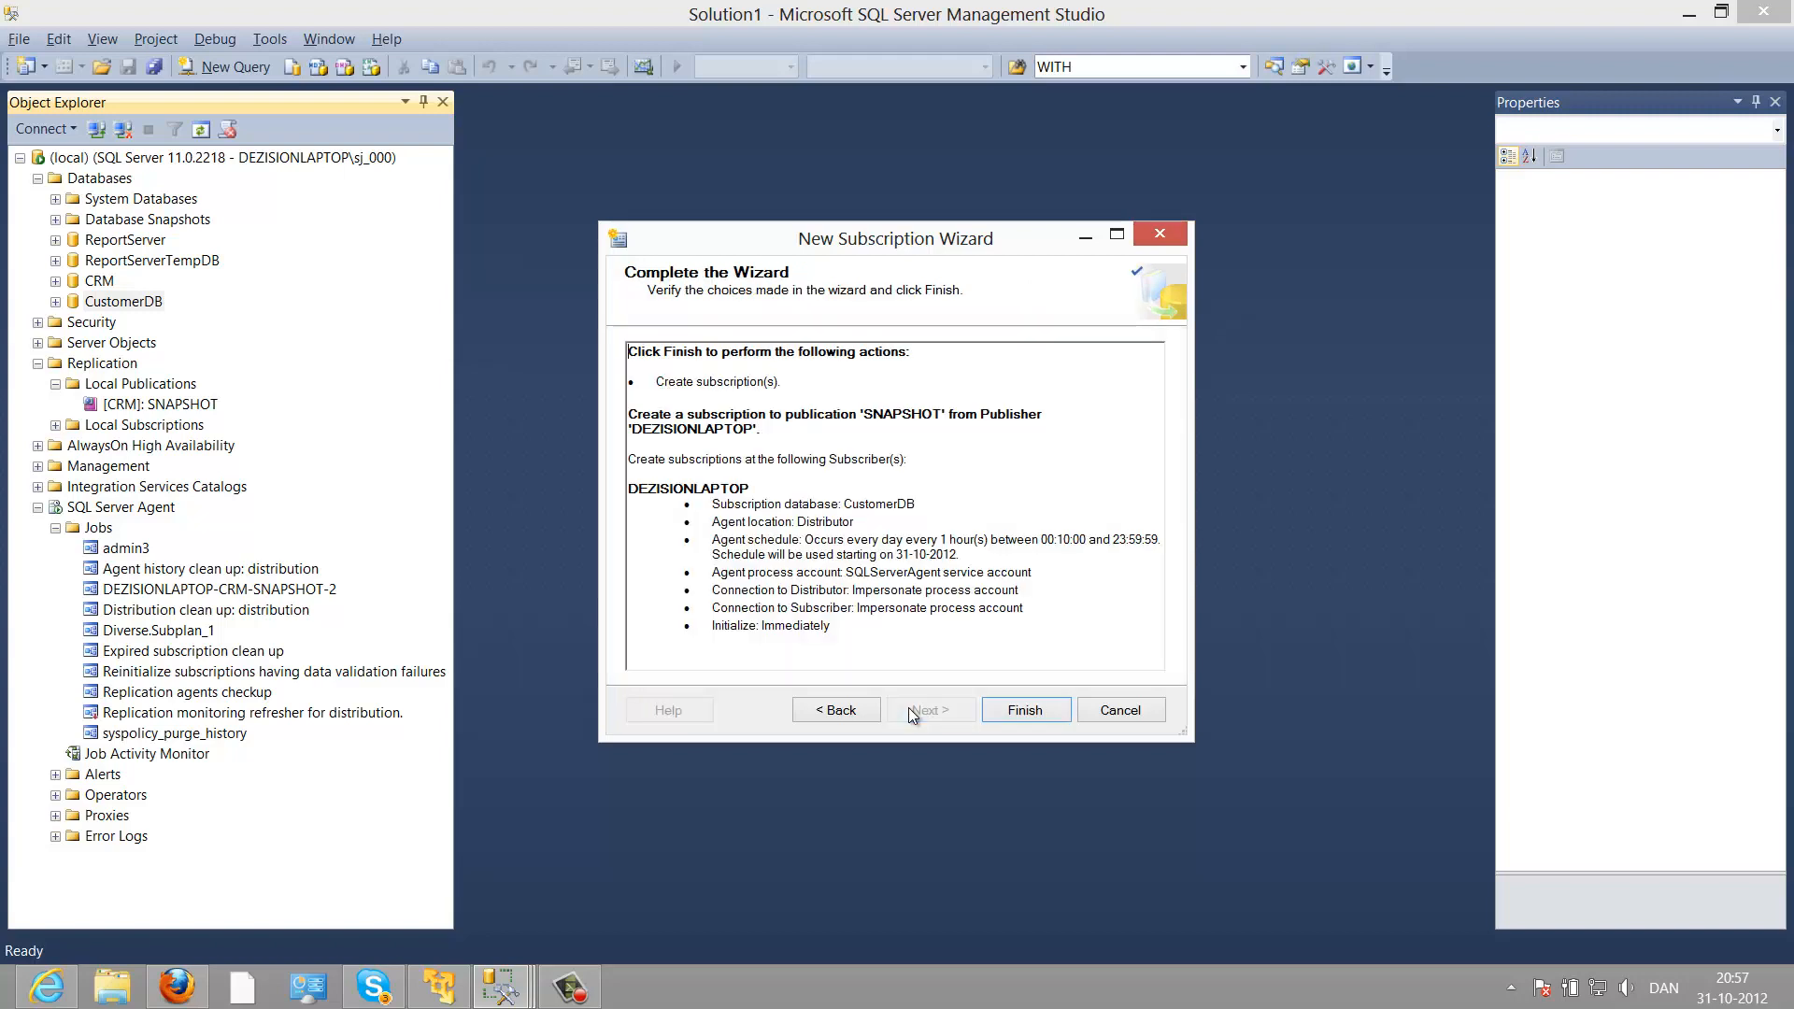
left_click(1005, 712)
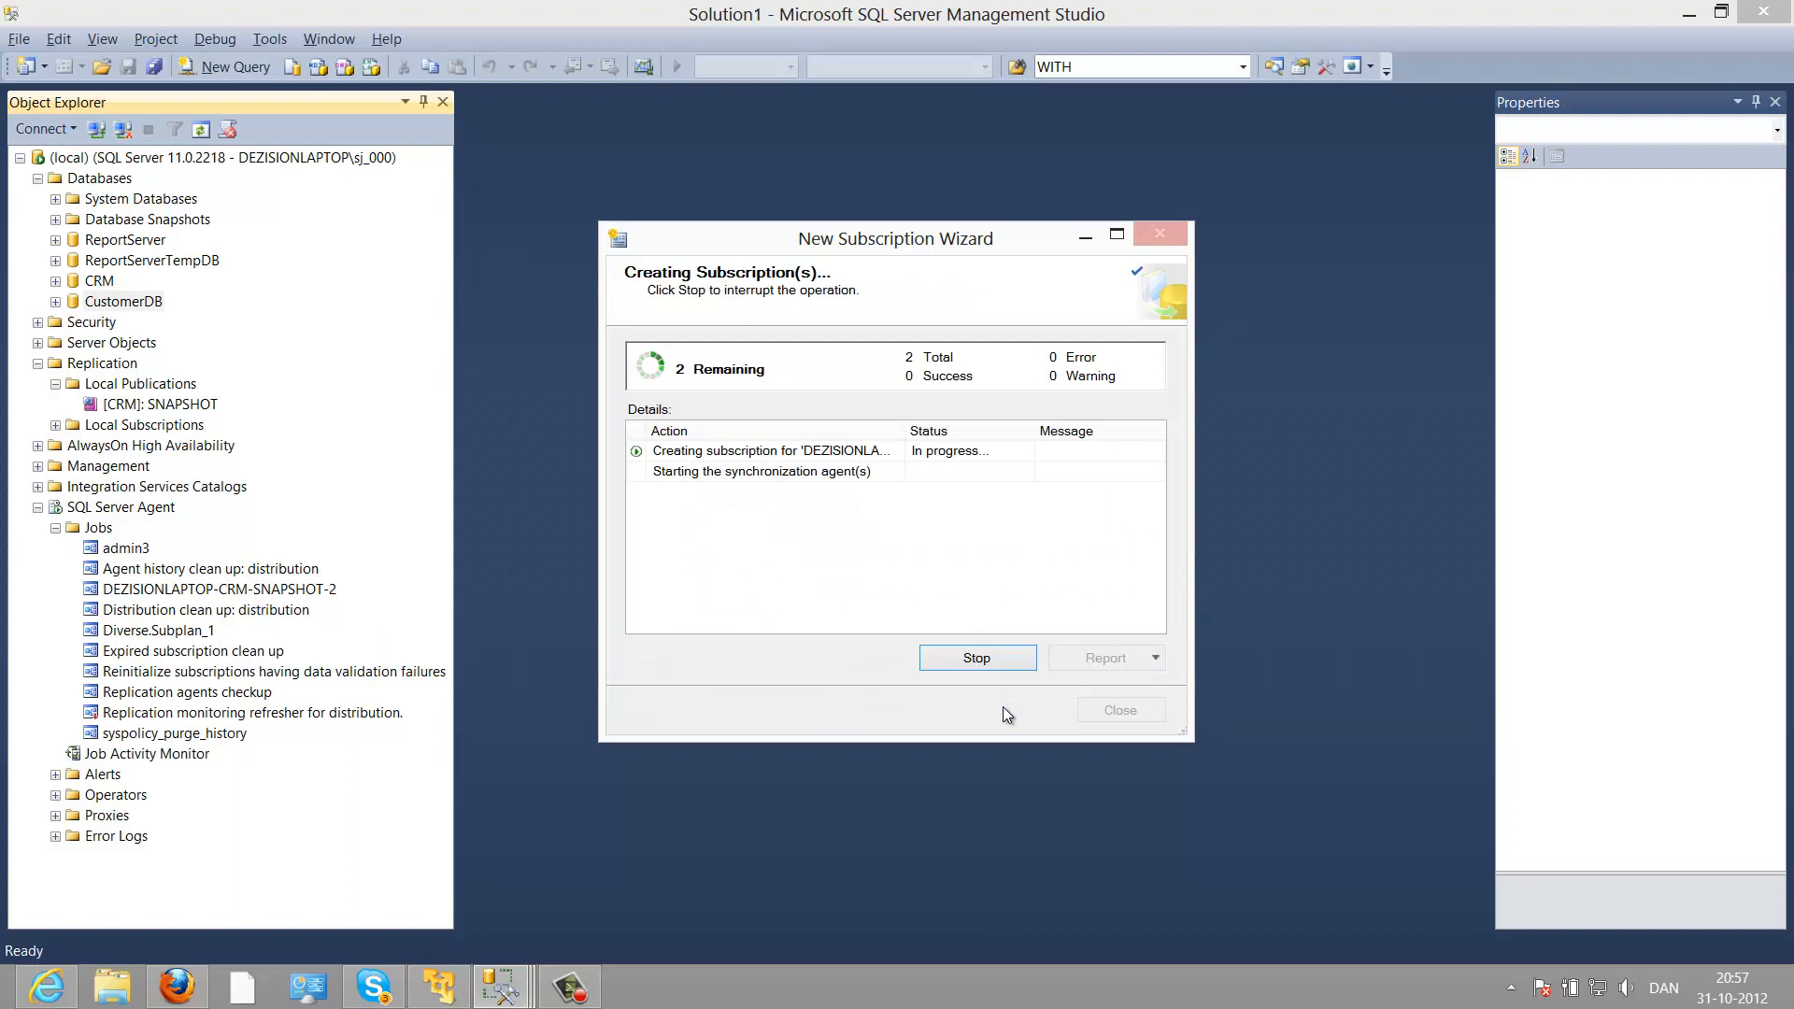
left_click(1117, 716)
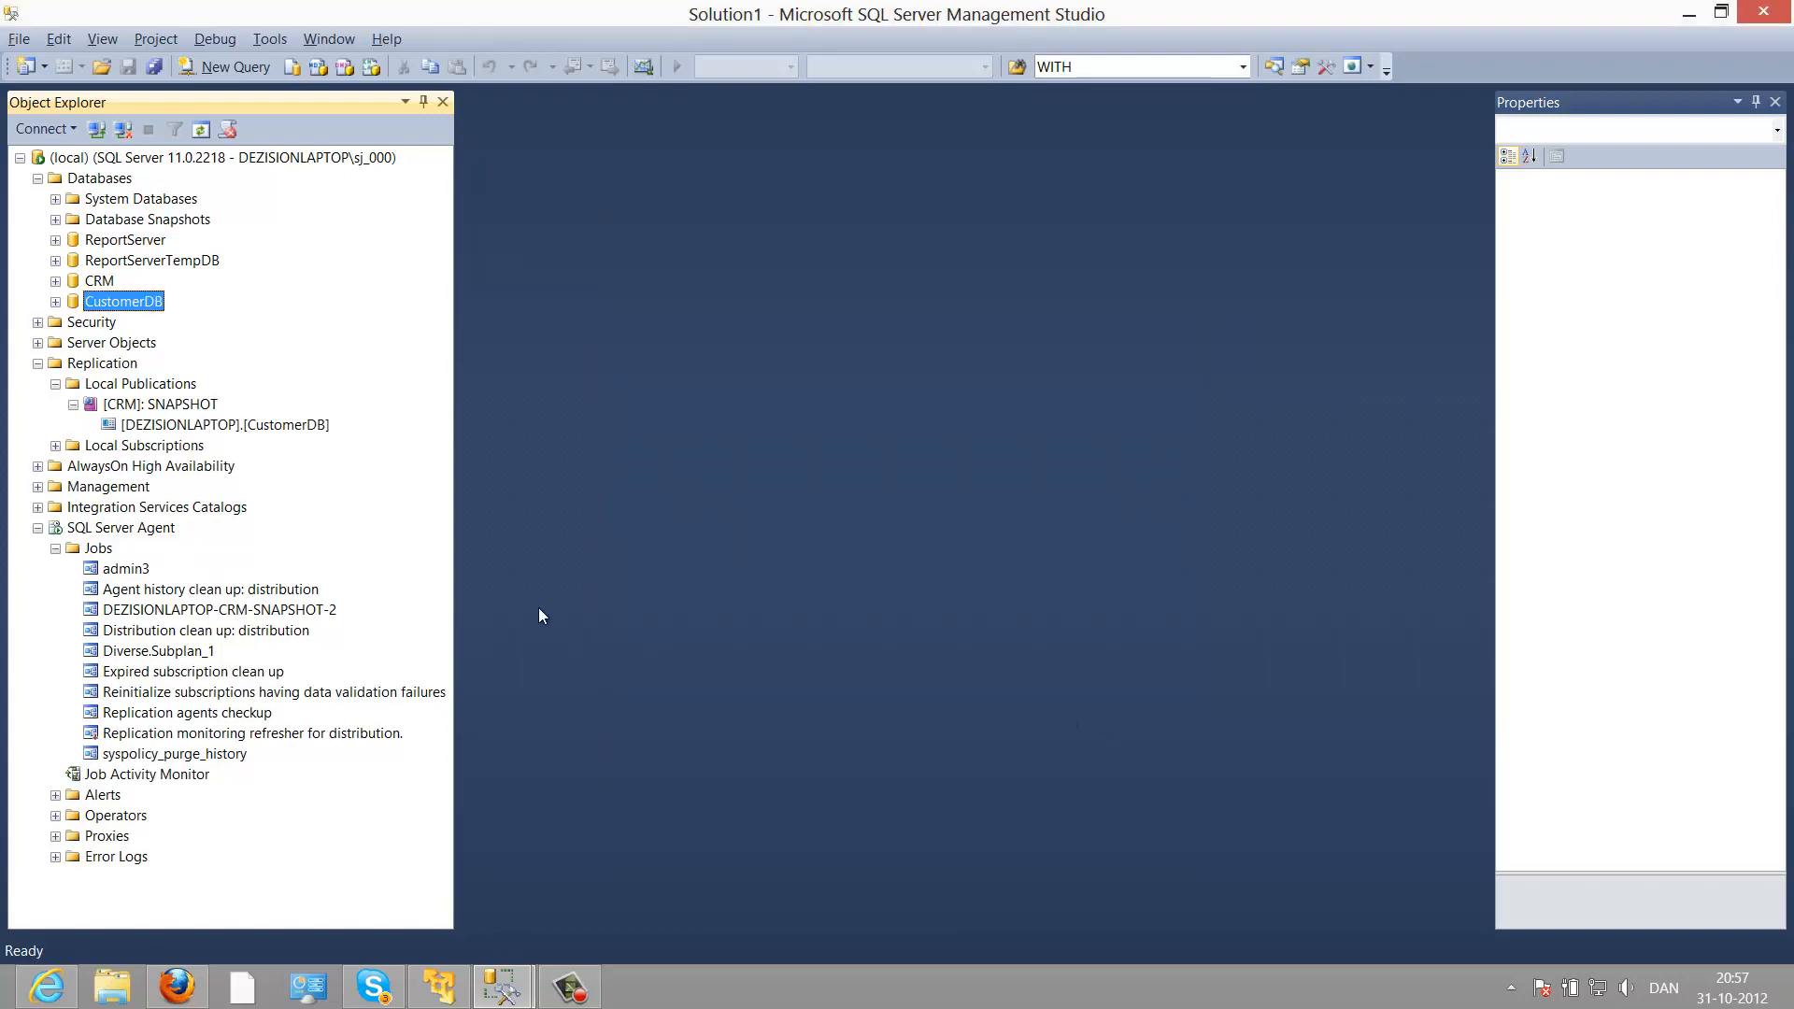
Step: Find the CustomerDB subscription under SNAPSHOT, then select dbo.Customers under CustomerDB > Tables
left_click(208, 425)
left_click(73, 405)
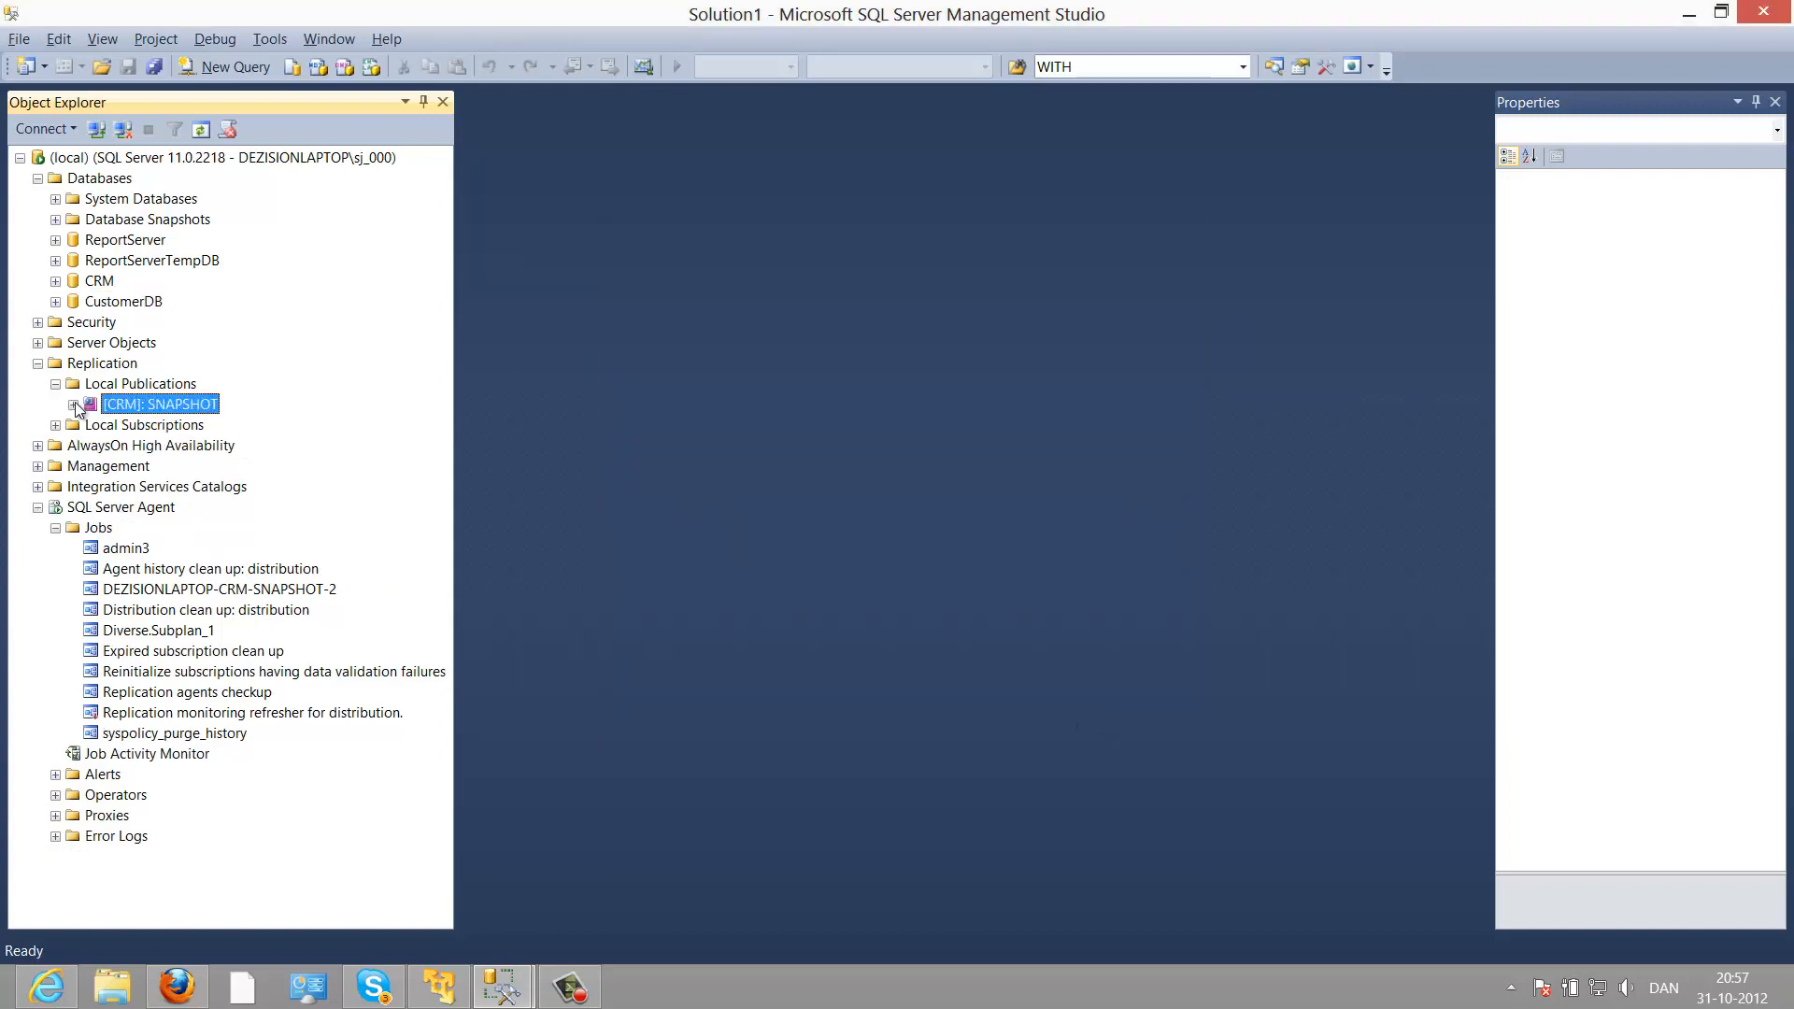
left_click(73, 404)
left_click(133, 427)
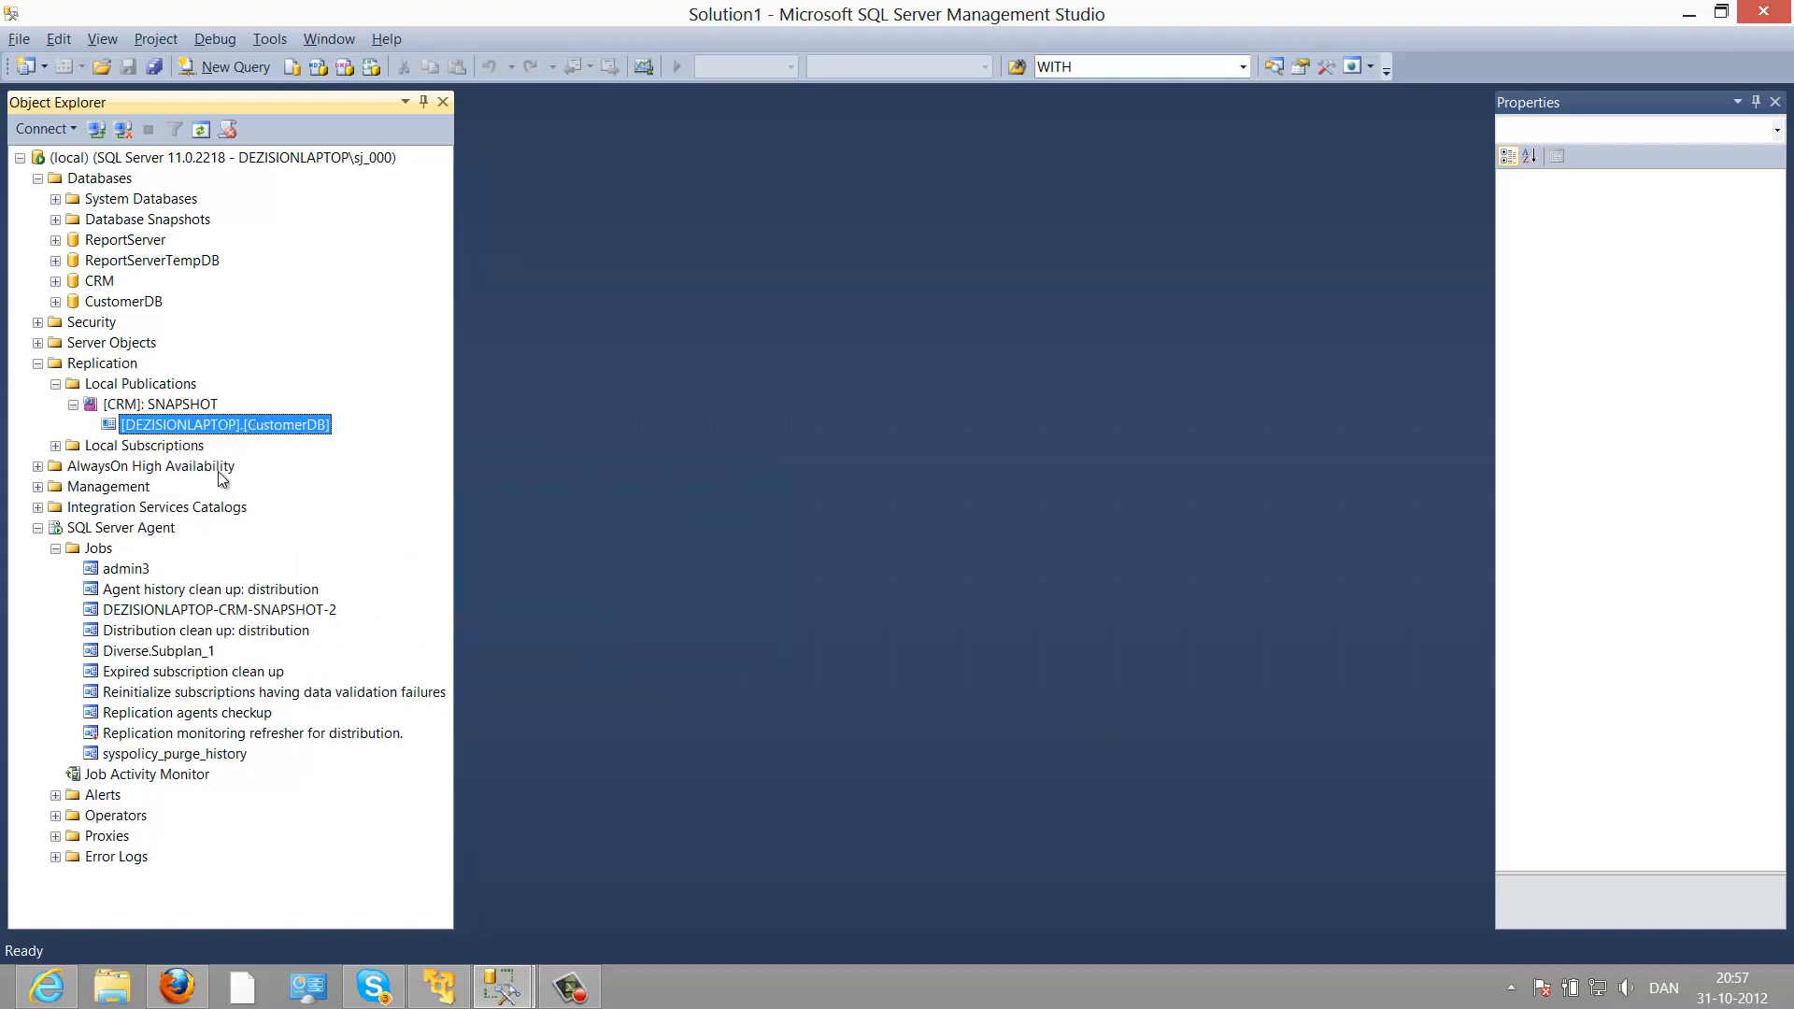
left_click(56, 302)
left_click(74, 343)
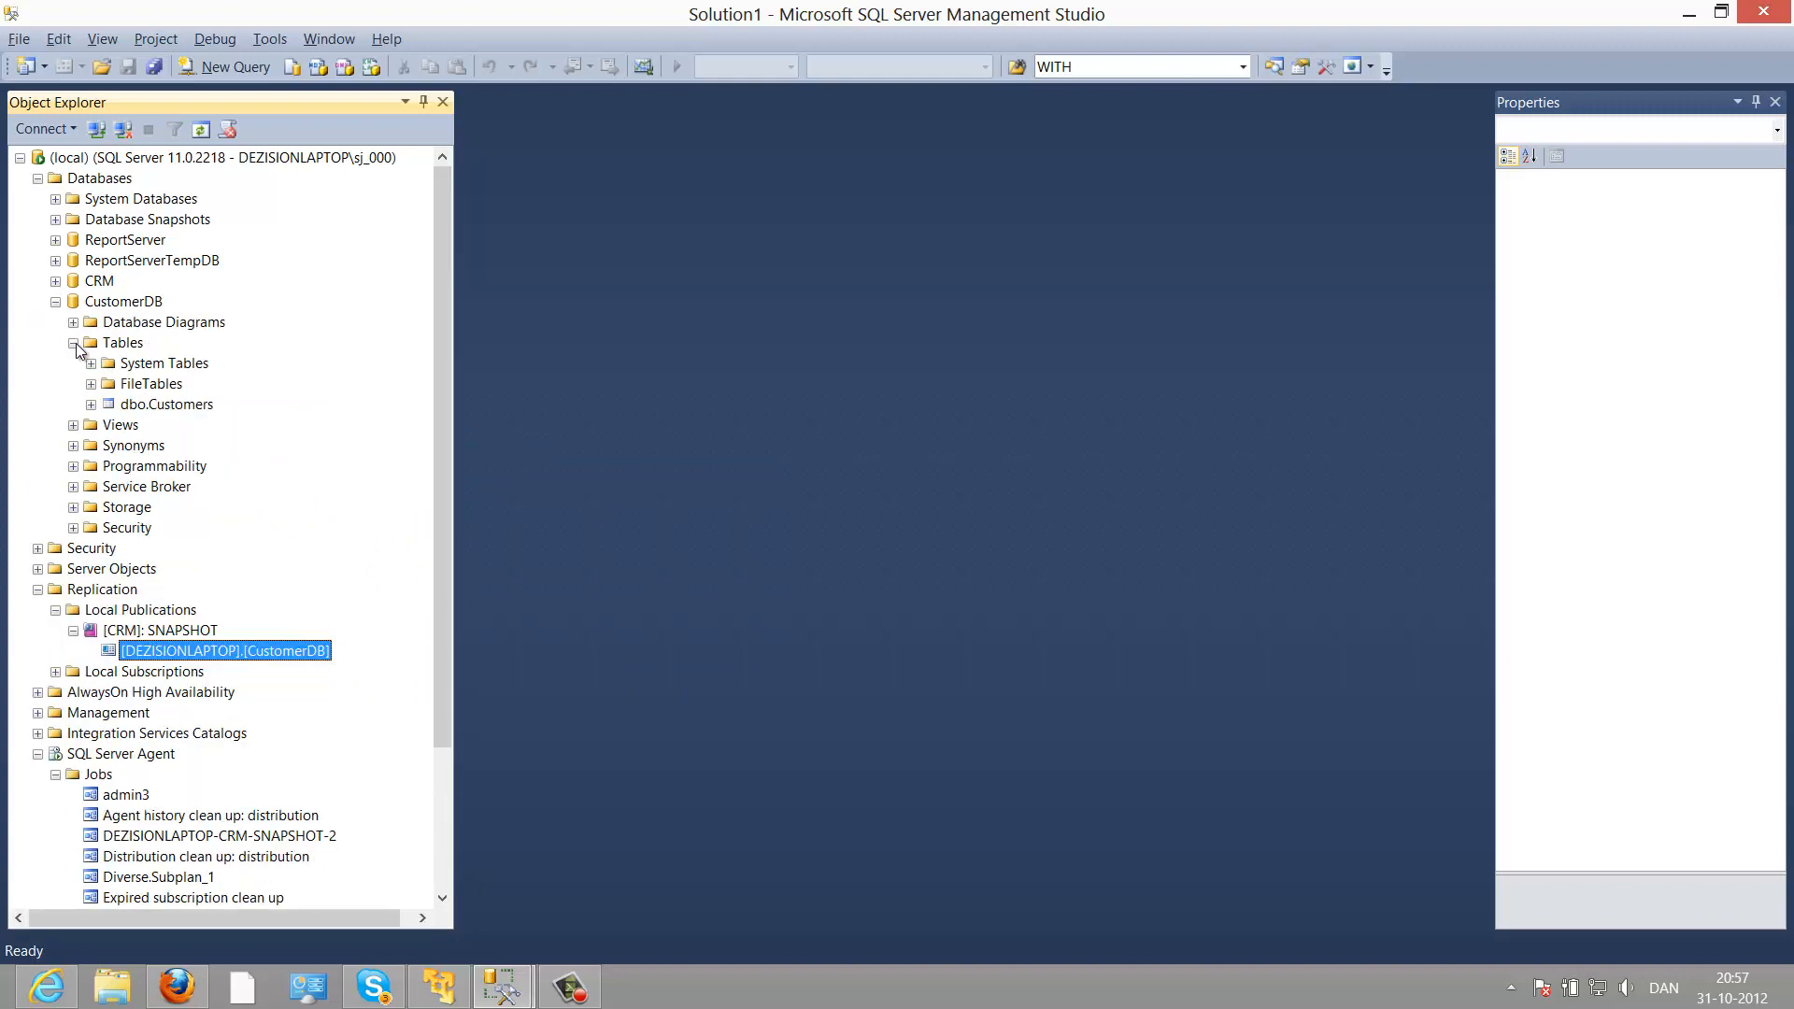
left_click(163, 410)
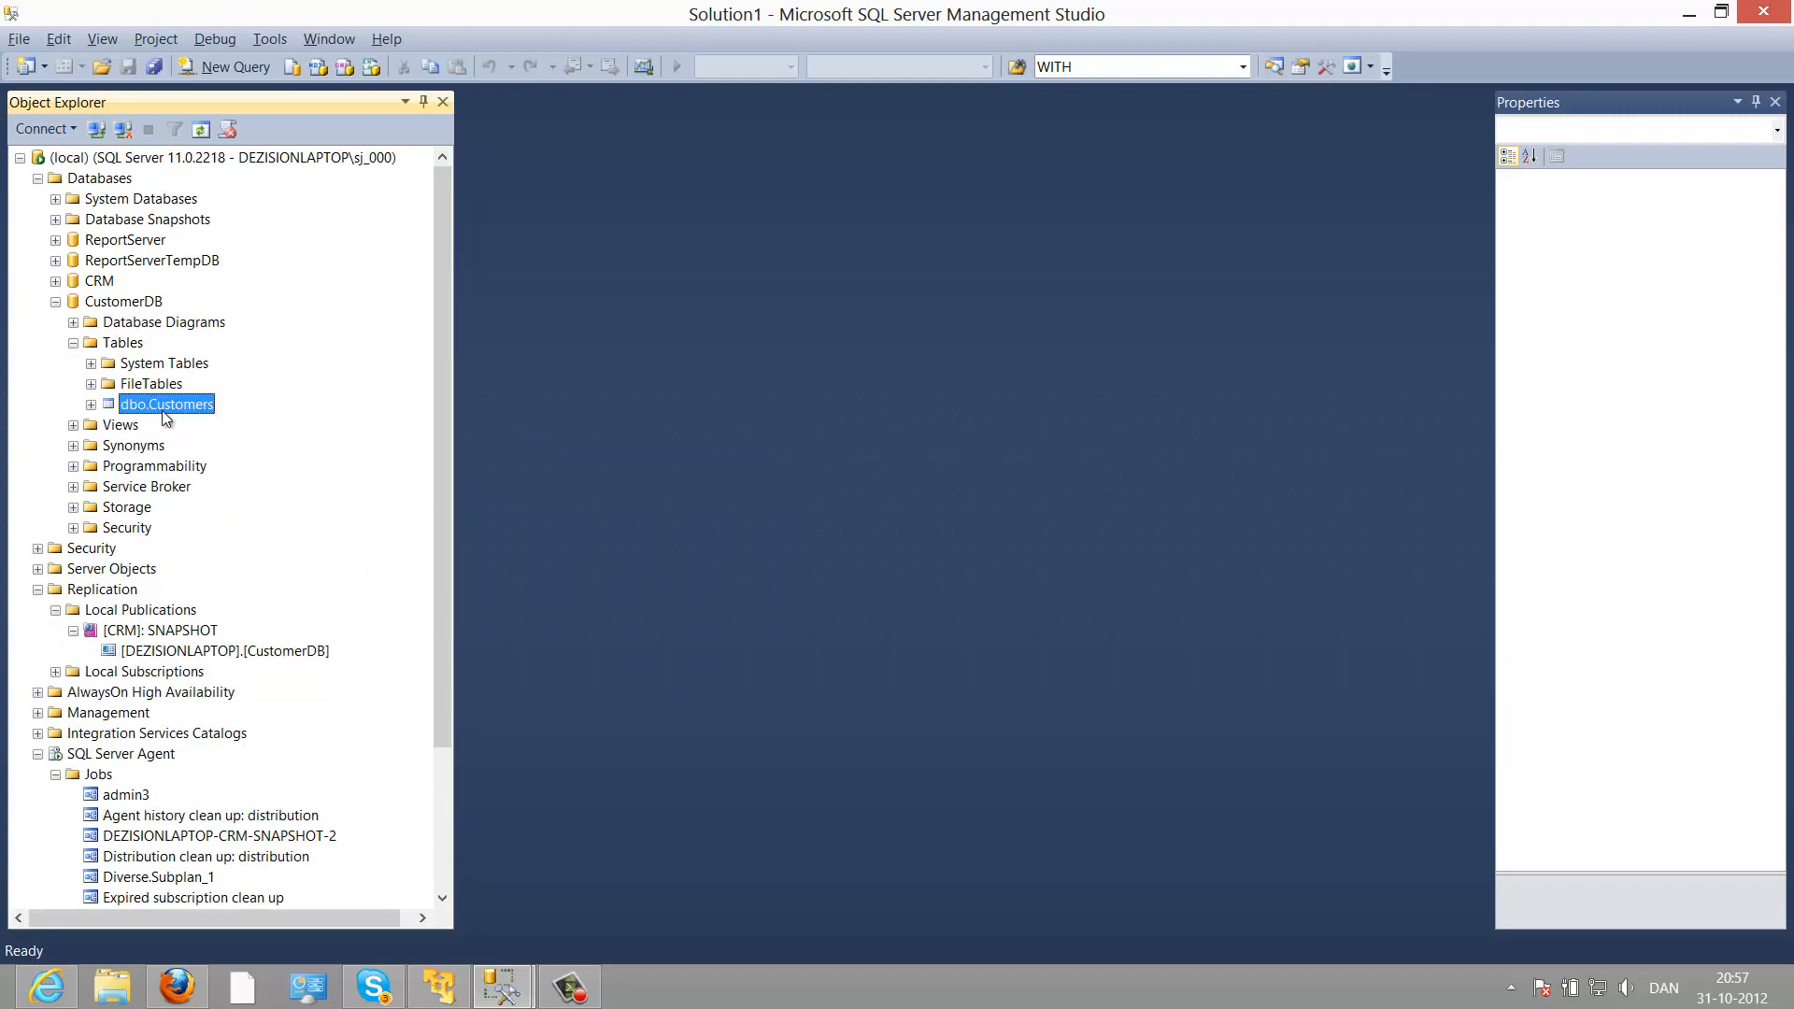
right_click(164, 412)
Step: Run Select Top 1000 Rows on dbo.Customers and inspect the first returned rows
left_click(189, 467)
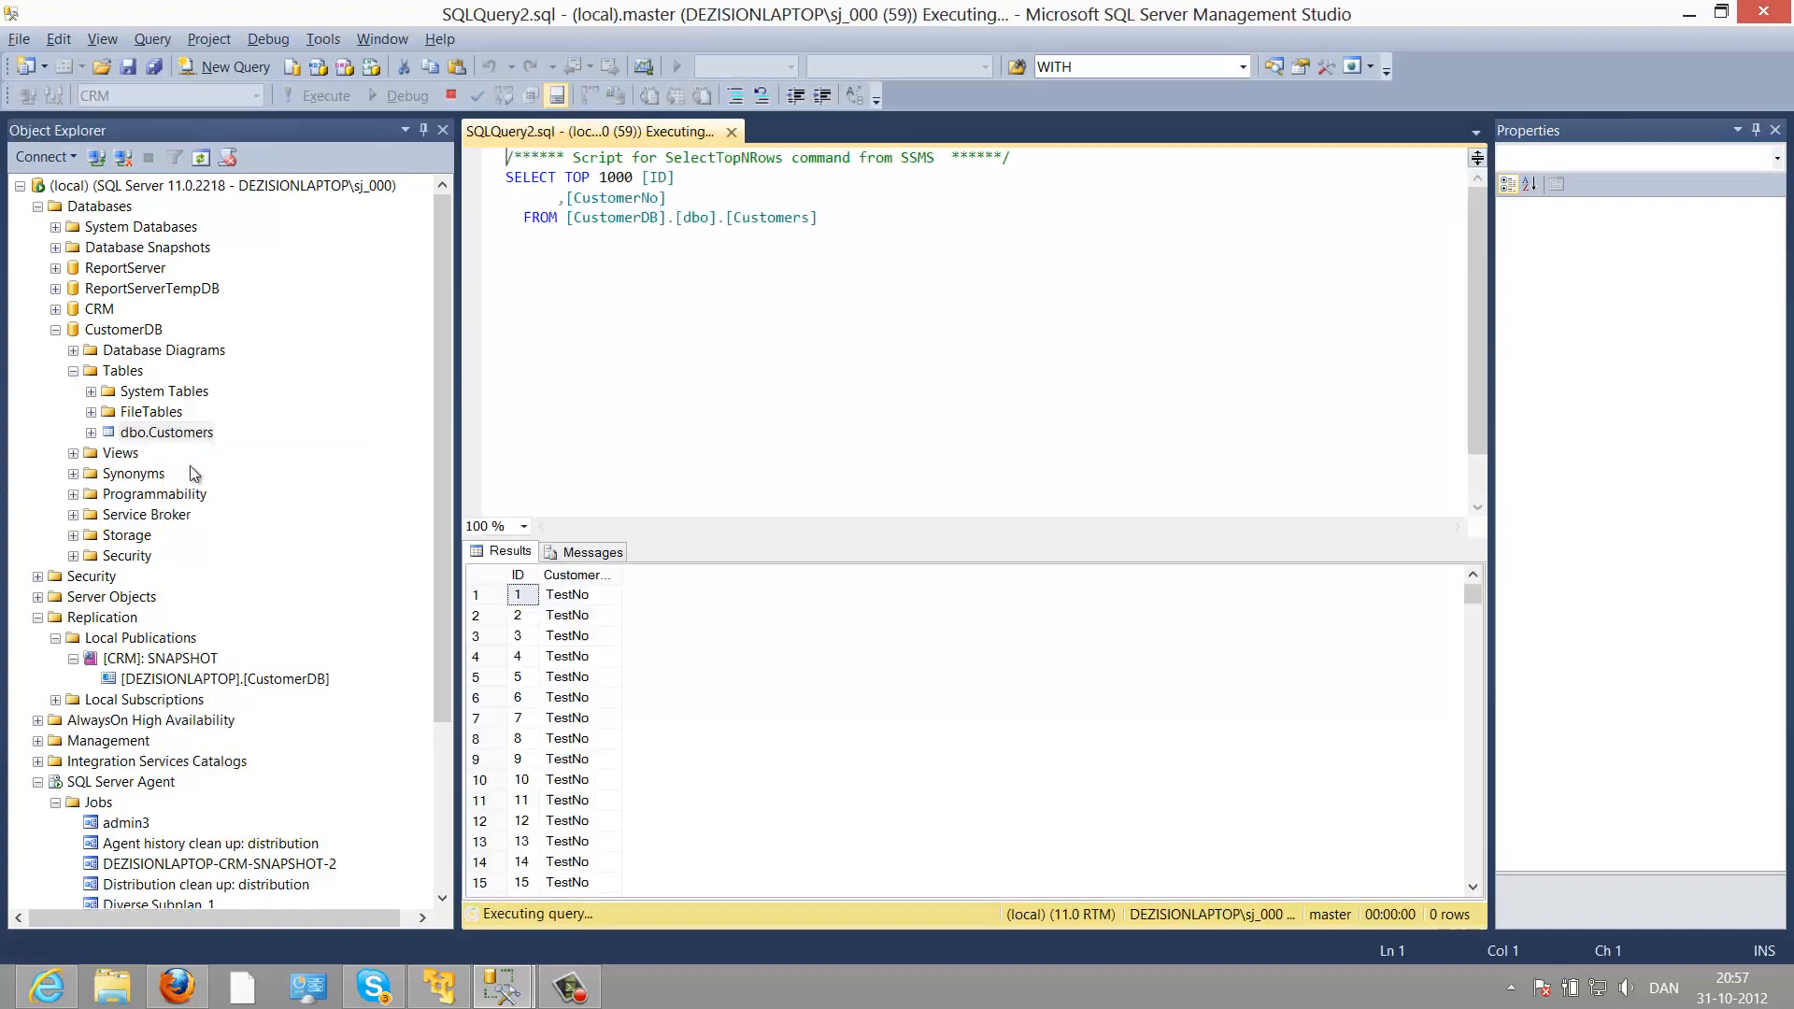
left_click(563, 604)
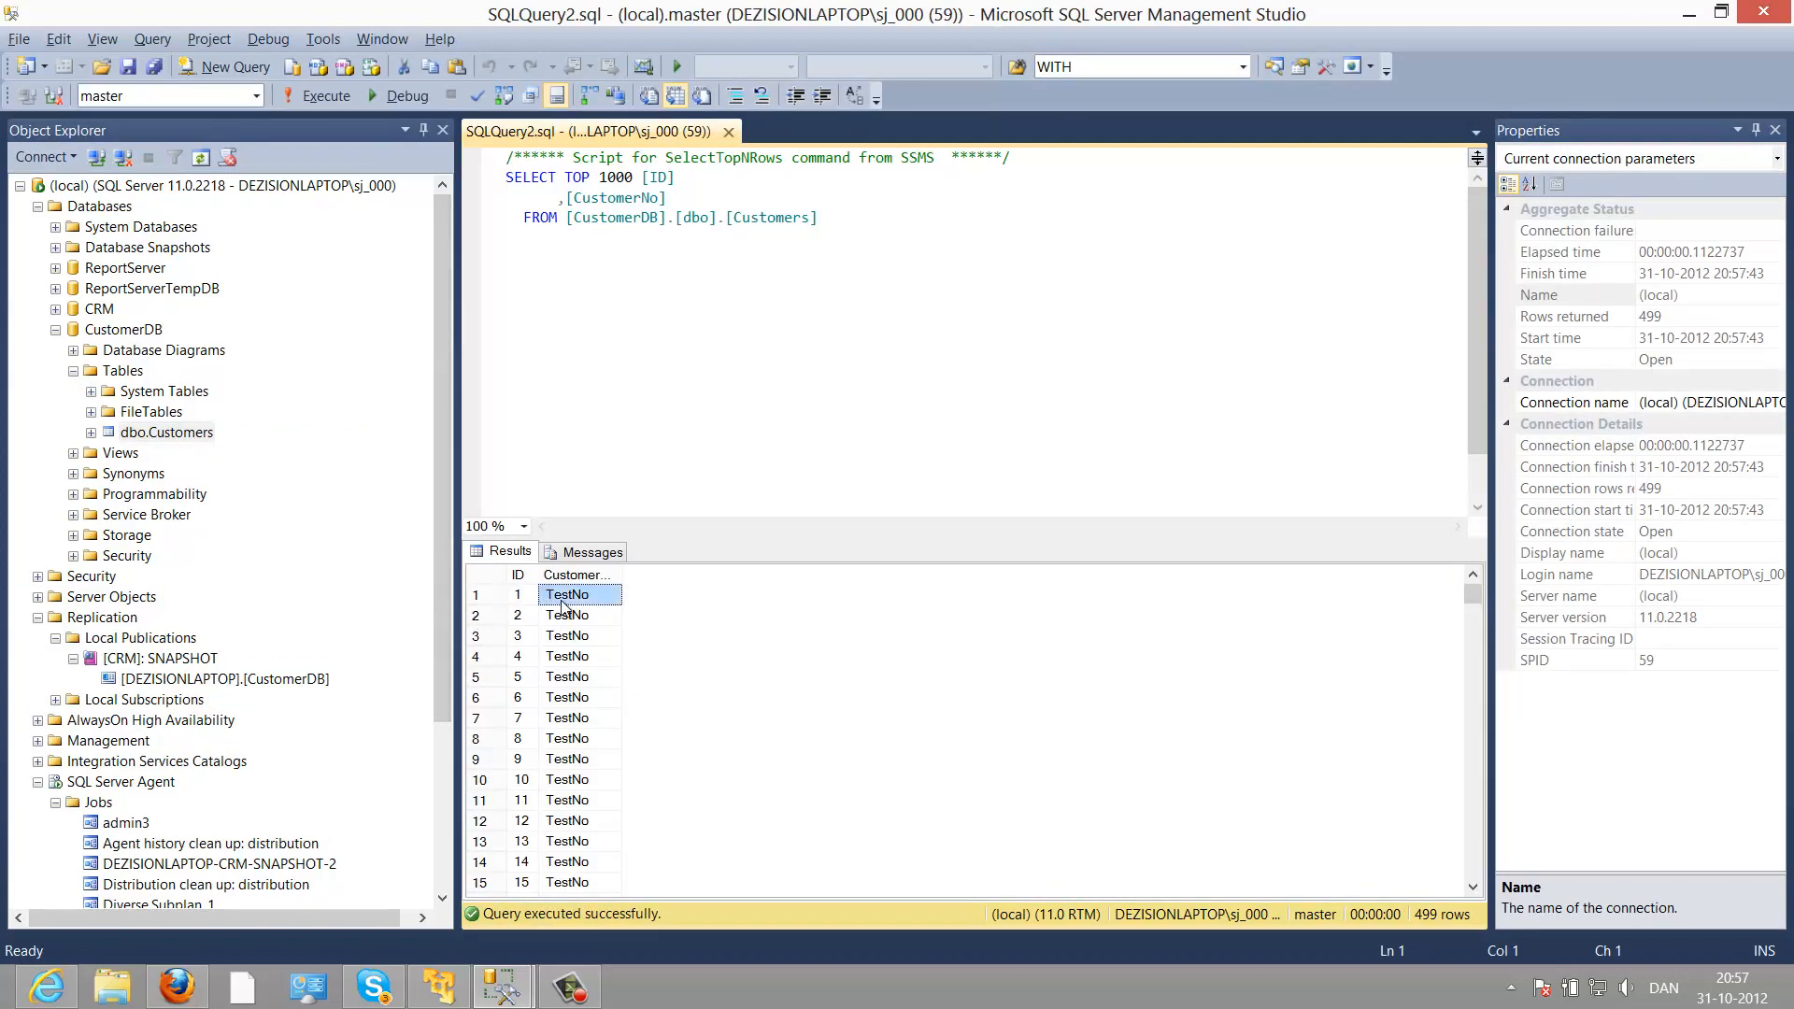
left_click(536, 601)
left_click(544, 601)
left_click(597, 696)
Step: Page to the end of the results to confirm row 499 is the last
key("Page_Down")
key("Page_Down")
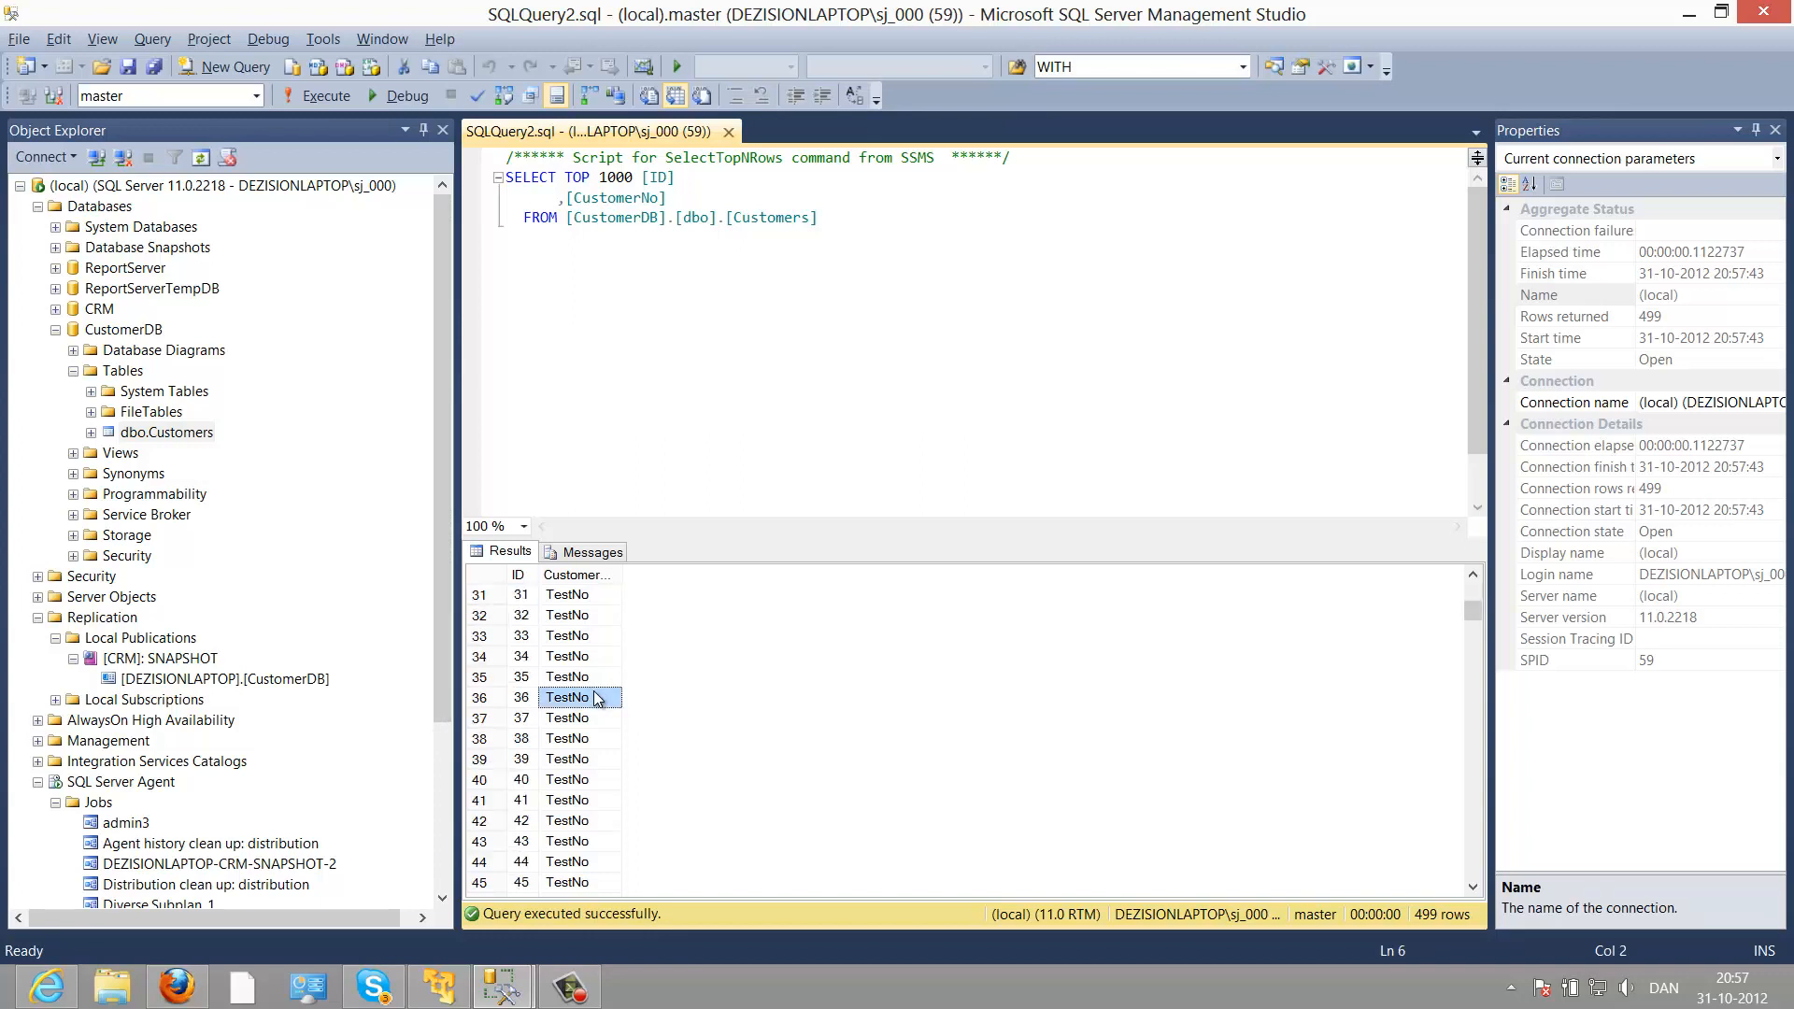
key("Page_Down")
key("Page_Down")
key("Page_Down")
key("Page_Down")
key("Page_Down")
key("Page_Down")
key("Page_Down")
key("Page_Down")
key("Page_Down")
key("Page_Down")
key("Page_Down")
key("Page_Down")
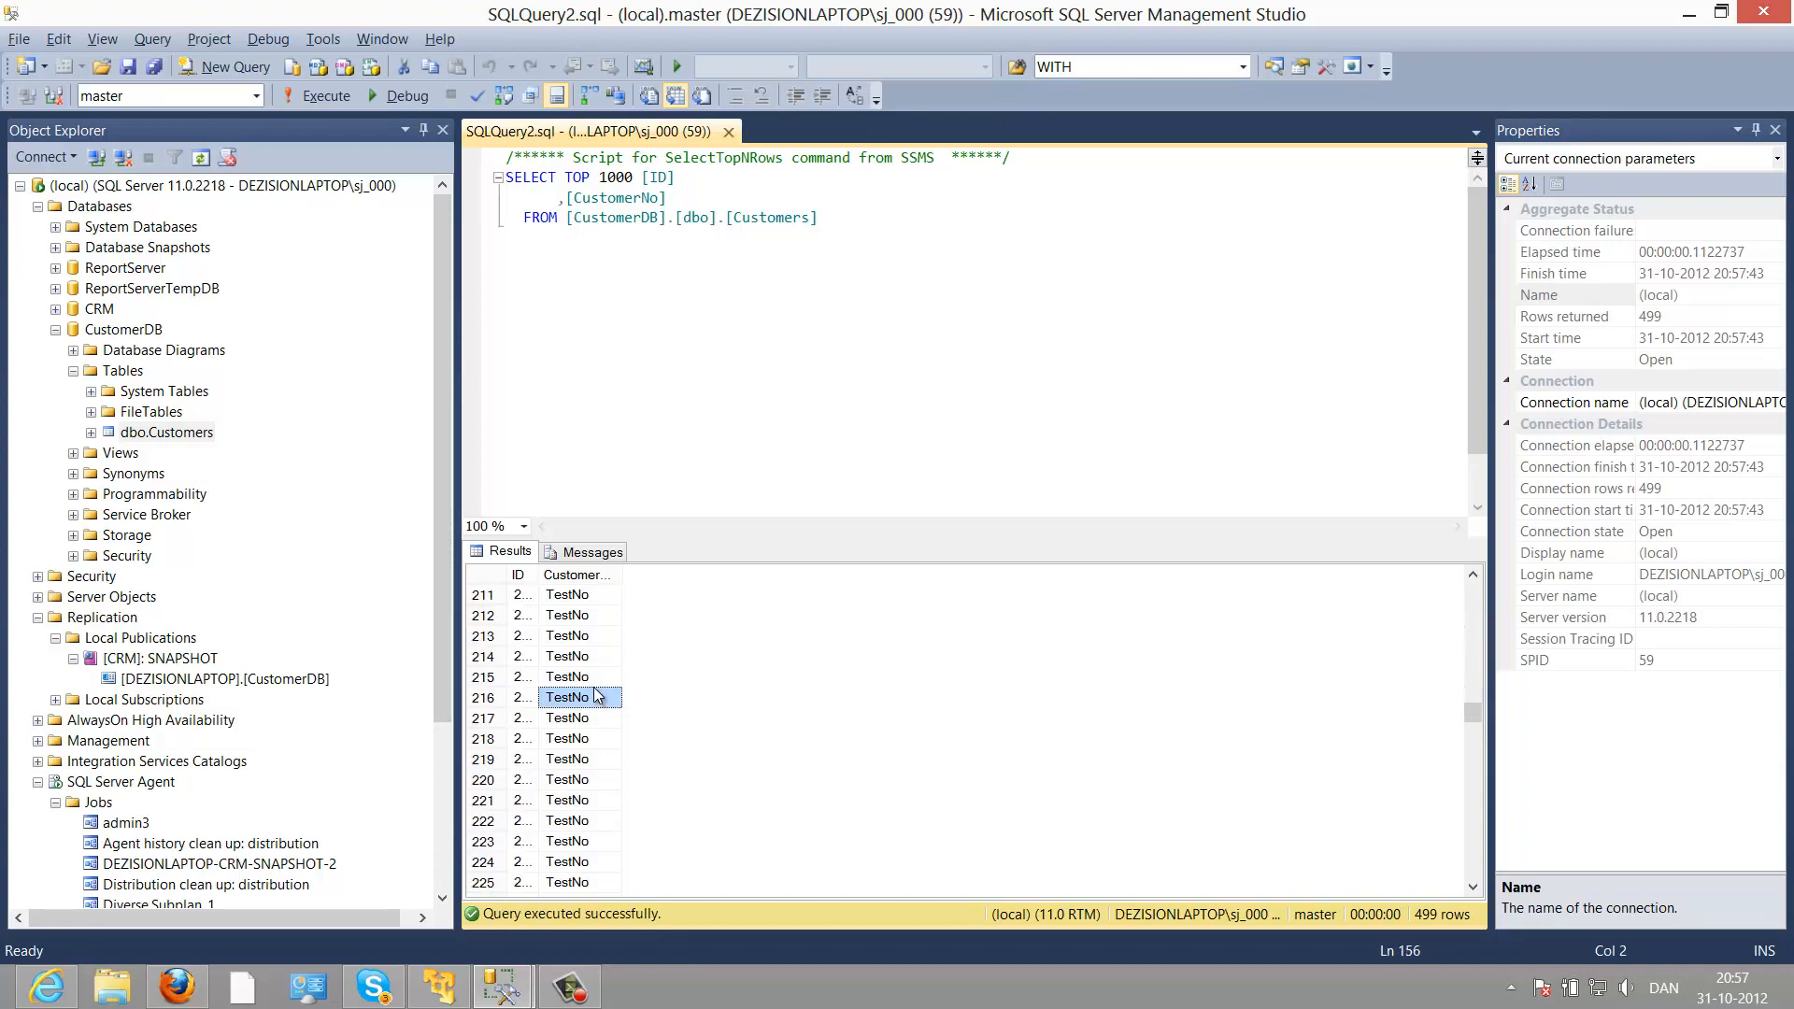
key("Page_Down")
key("Page_Down")
key("Page_Down")
key("Page_Down")
key("Page_Down")
key("Page_Down")
key("Page_Down")
key("Page_Down")
key("Page_Down")
key("Page_Down")
key("Page_Down")
key("Page_Down")
key("Page_Down")
key("Page_Down")
key("Page_Down")
key("Page_Down")
key("Page_Down")
key("Page_Down")
key("Page_Down")
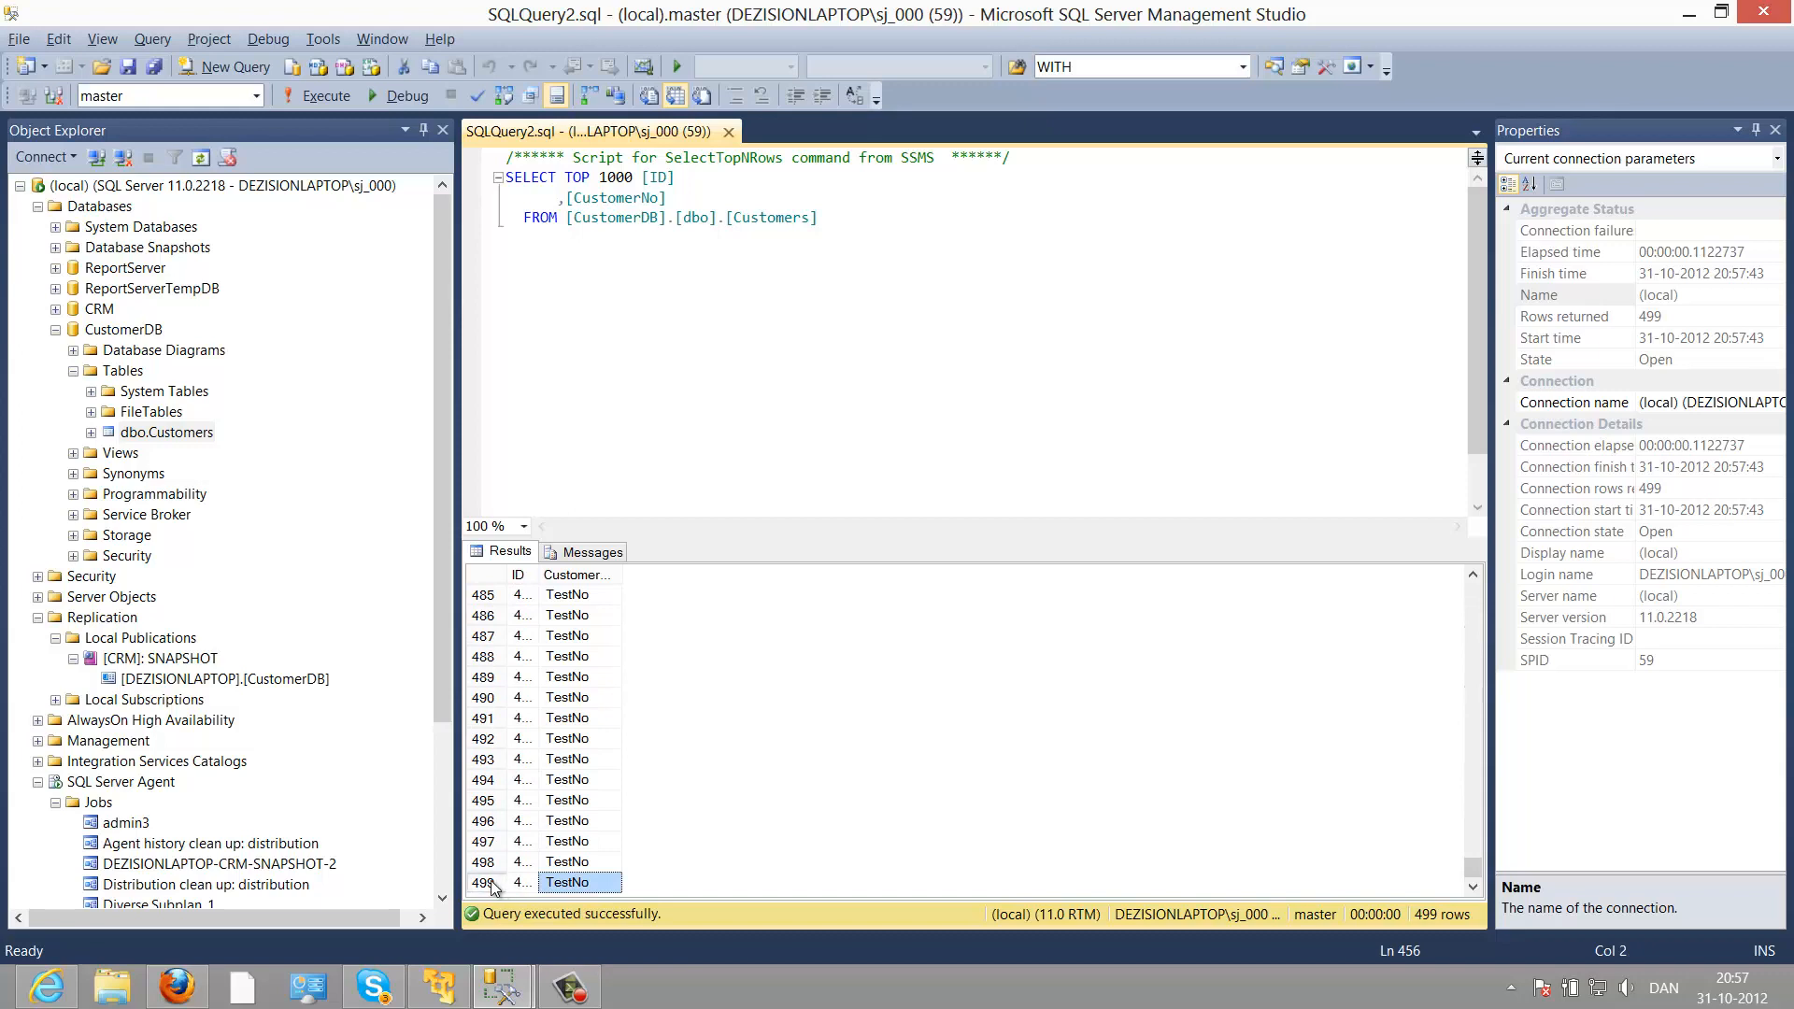
key("shift+Left")
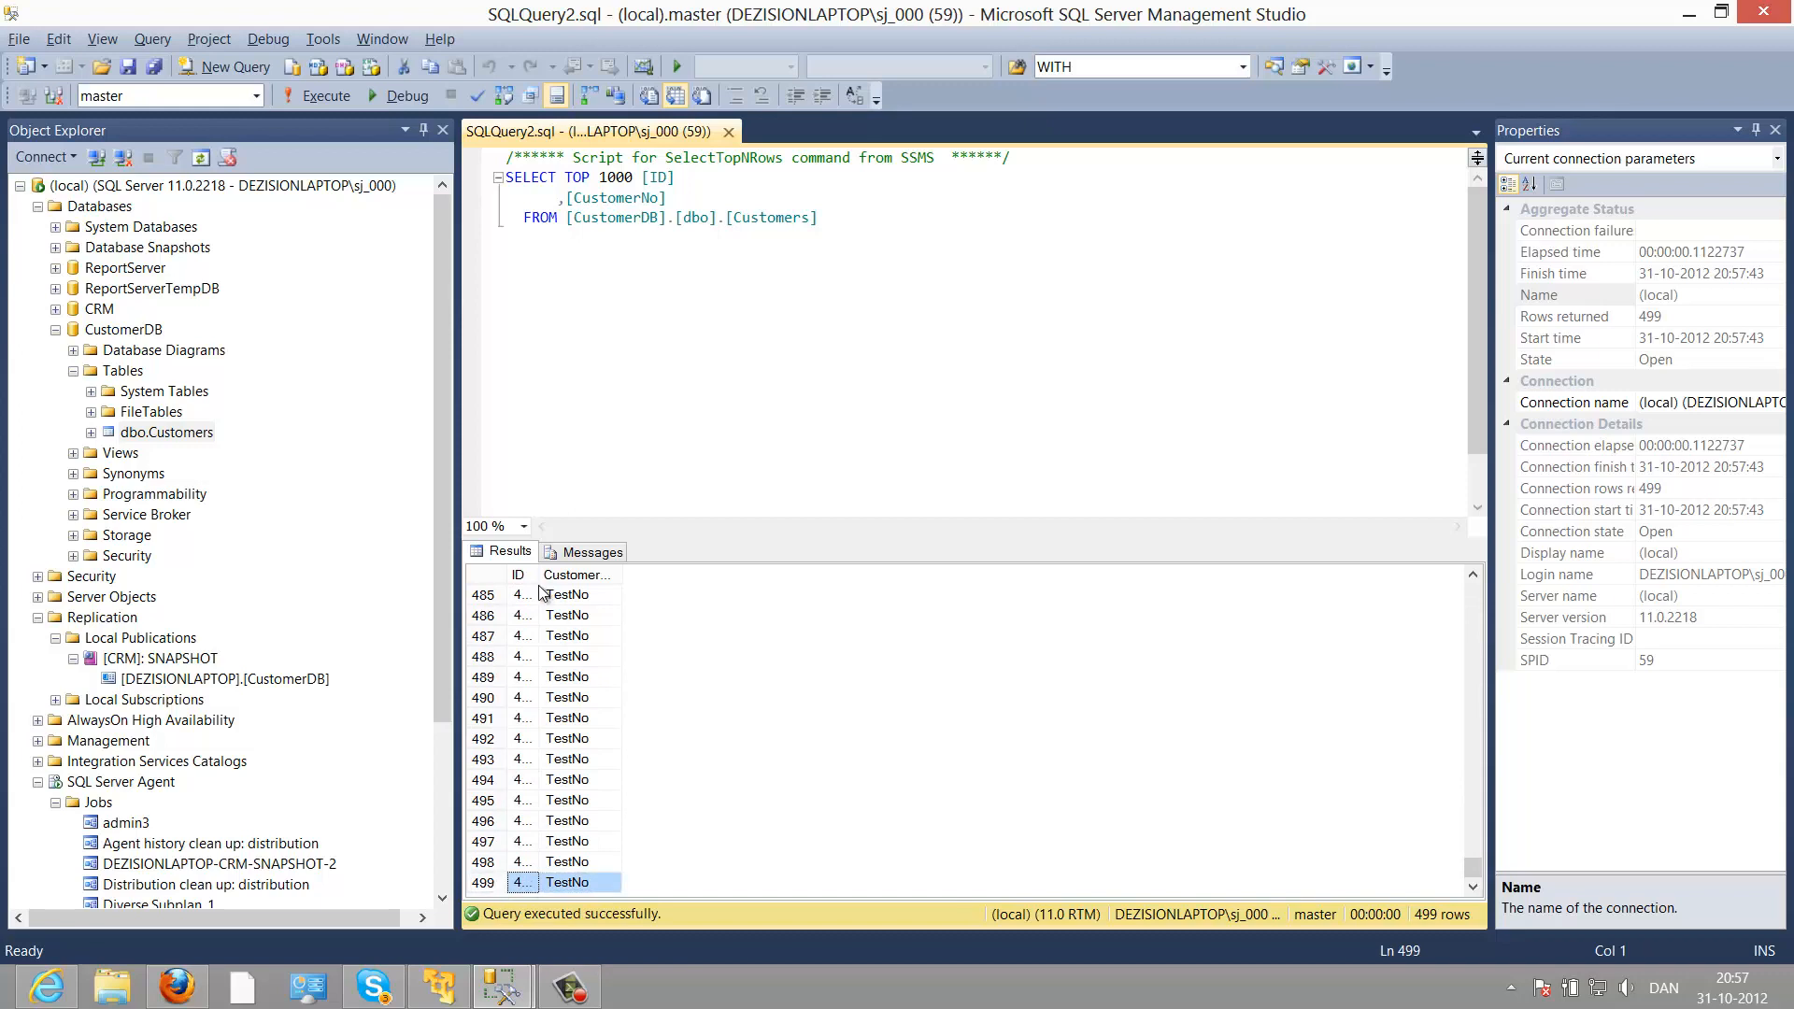
left_click(591, 593)
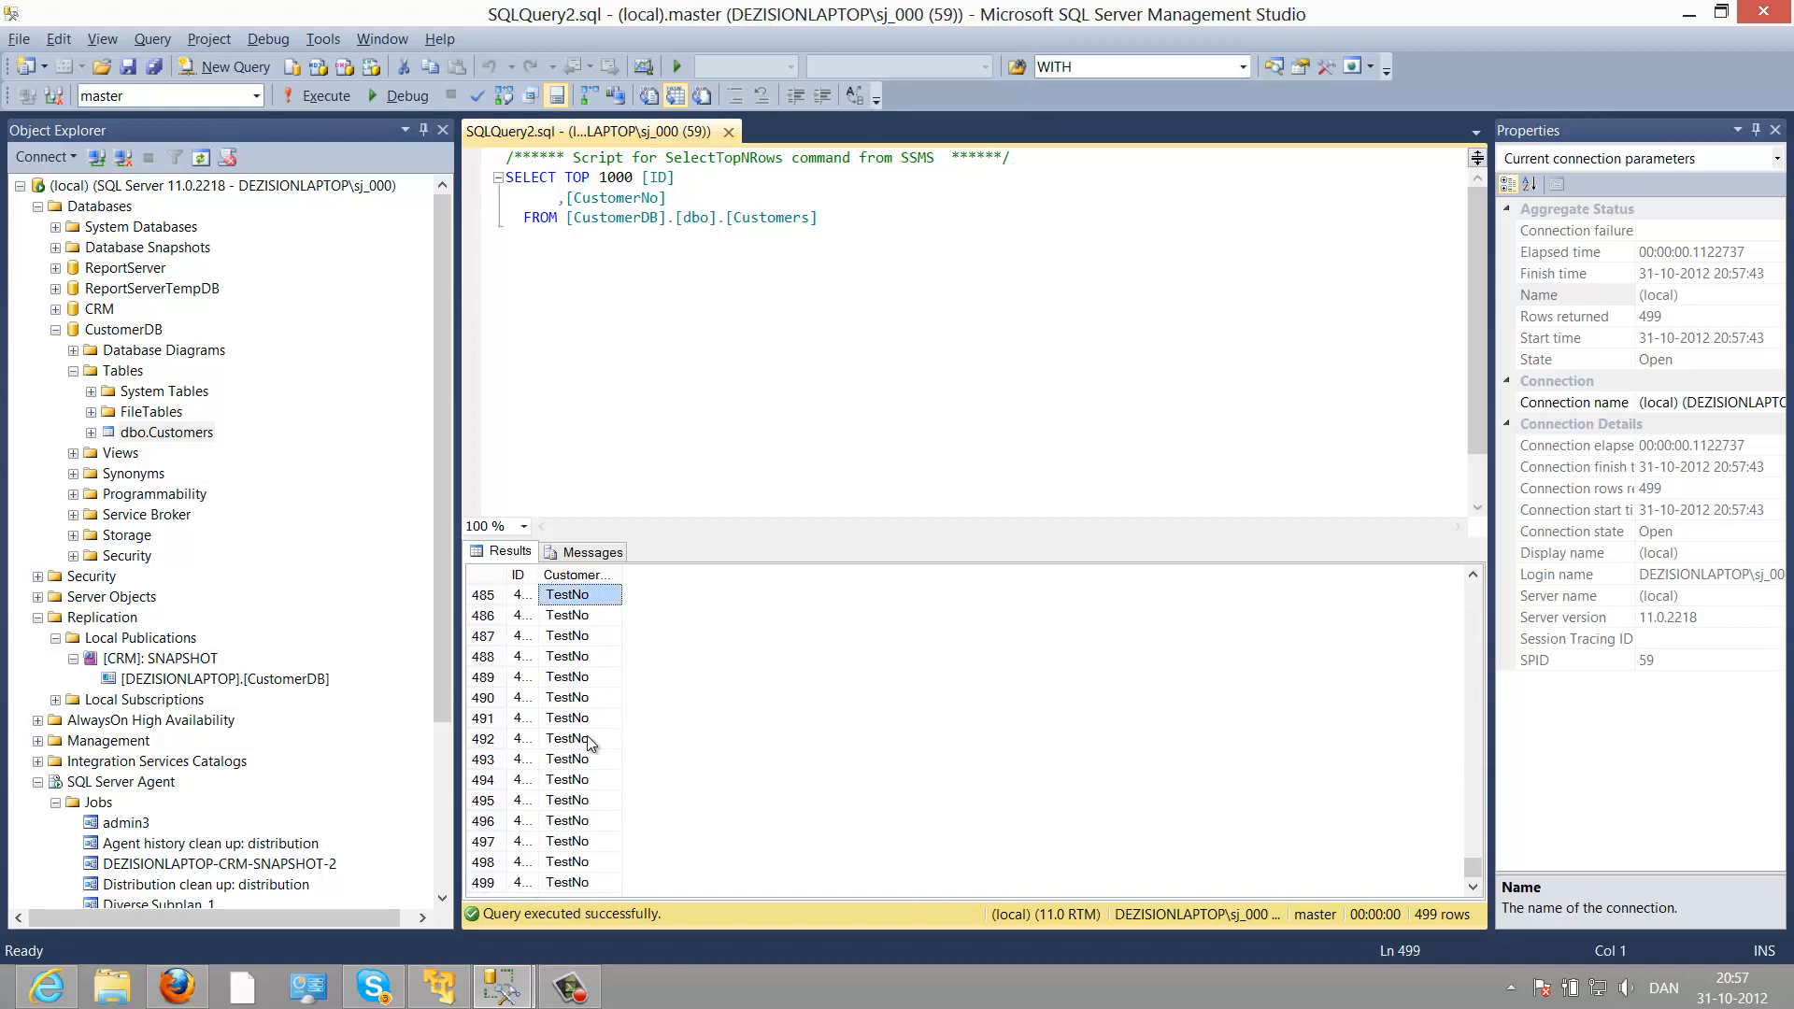
left_click(592, 757, "shift")
left_click(595, 801)
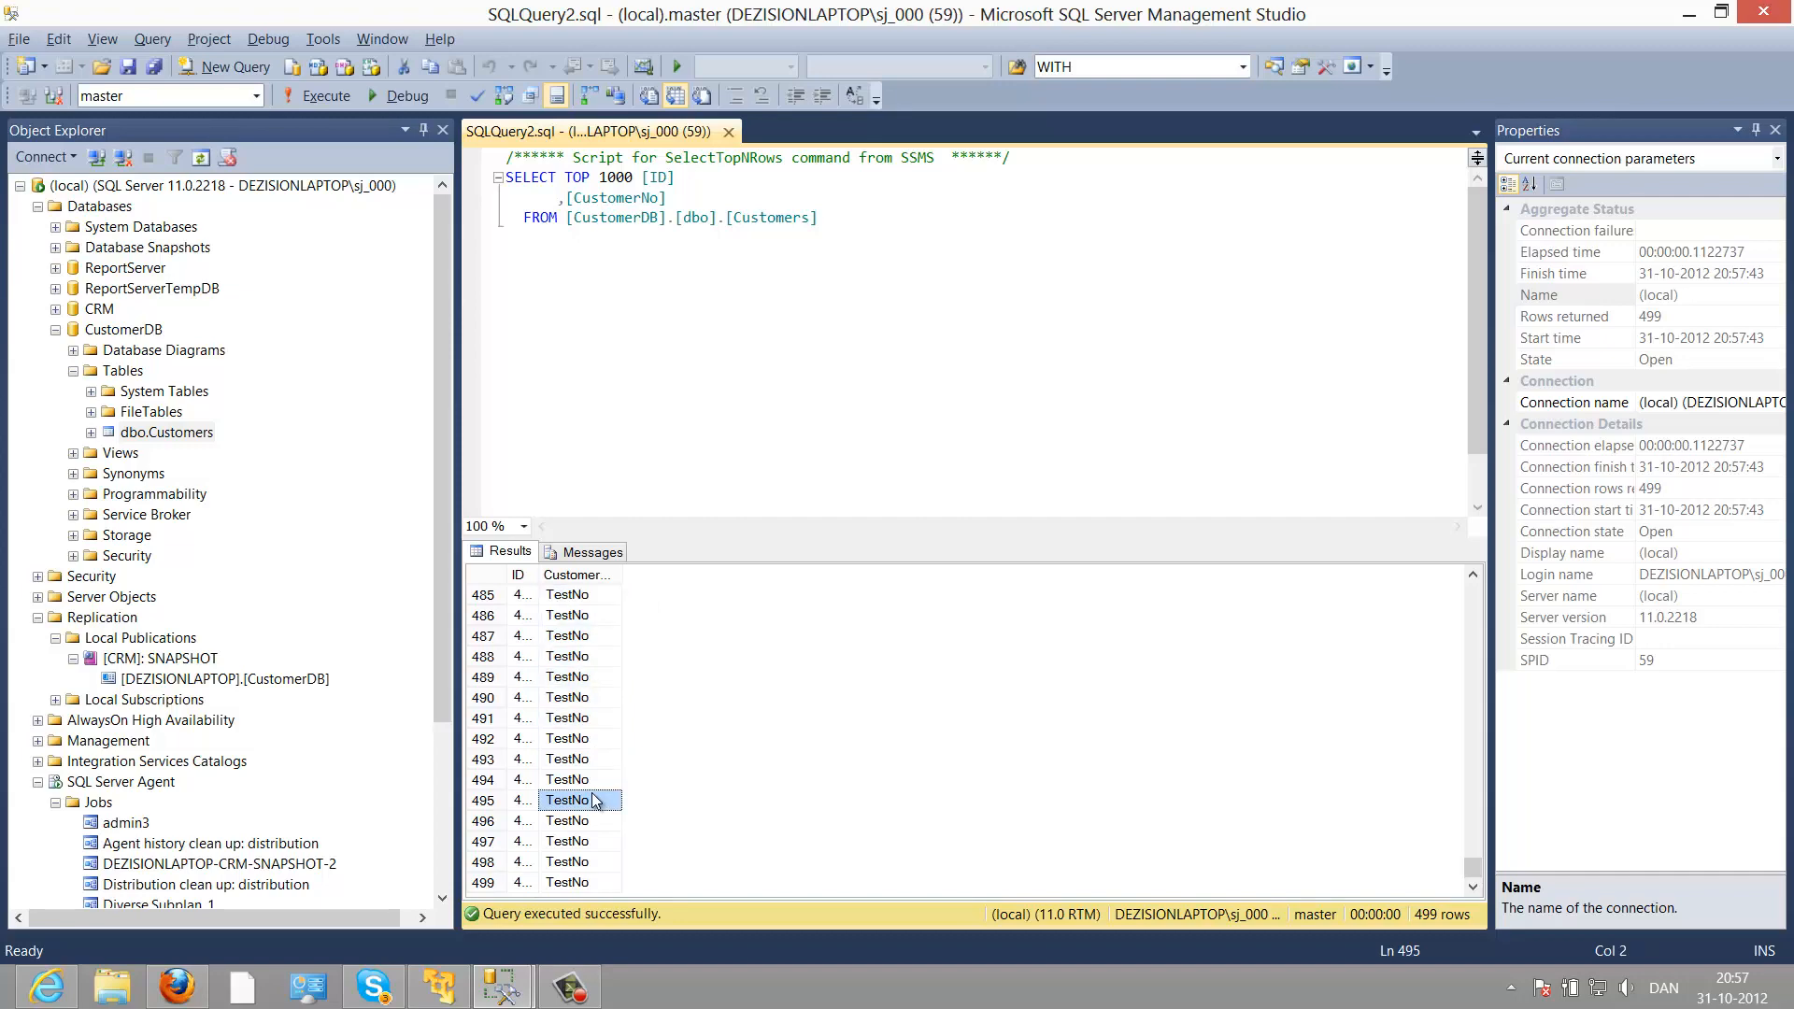
left_click(450, 759)
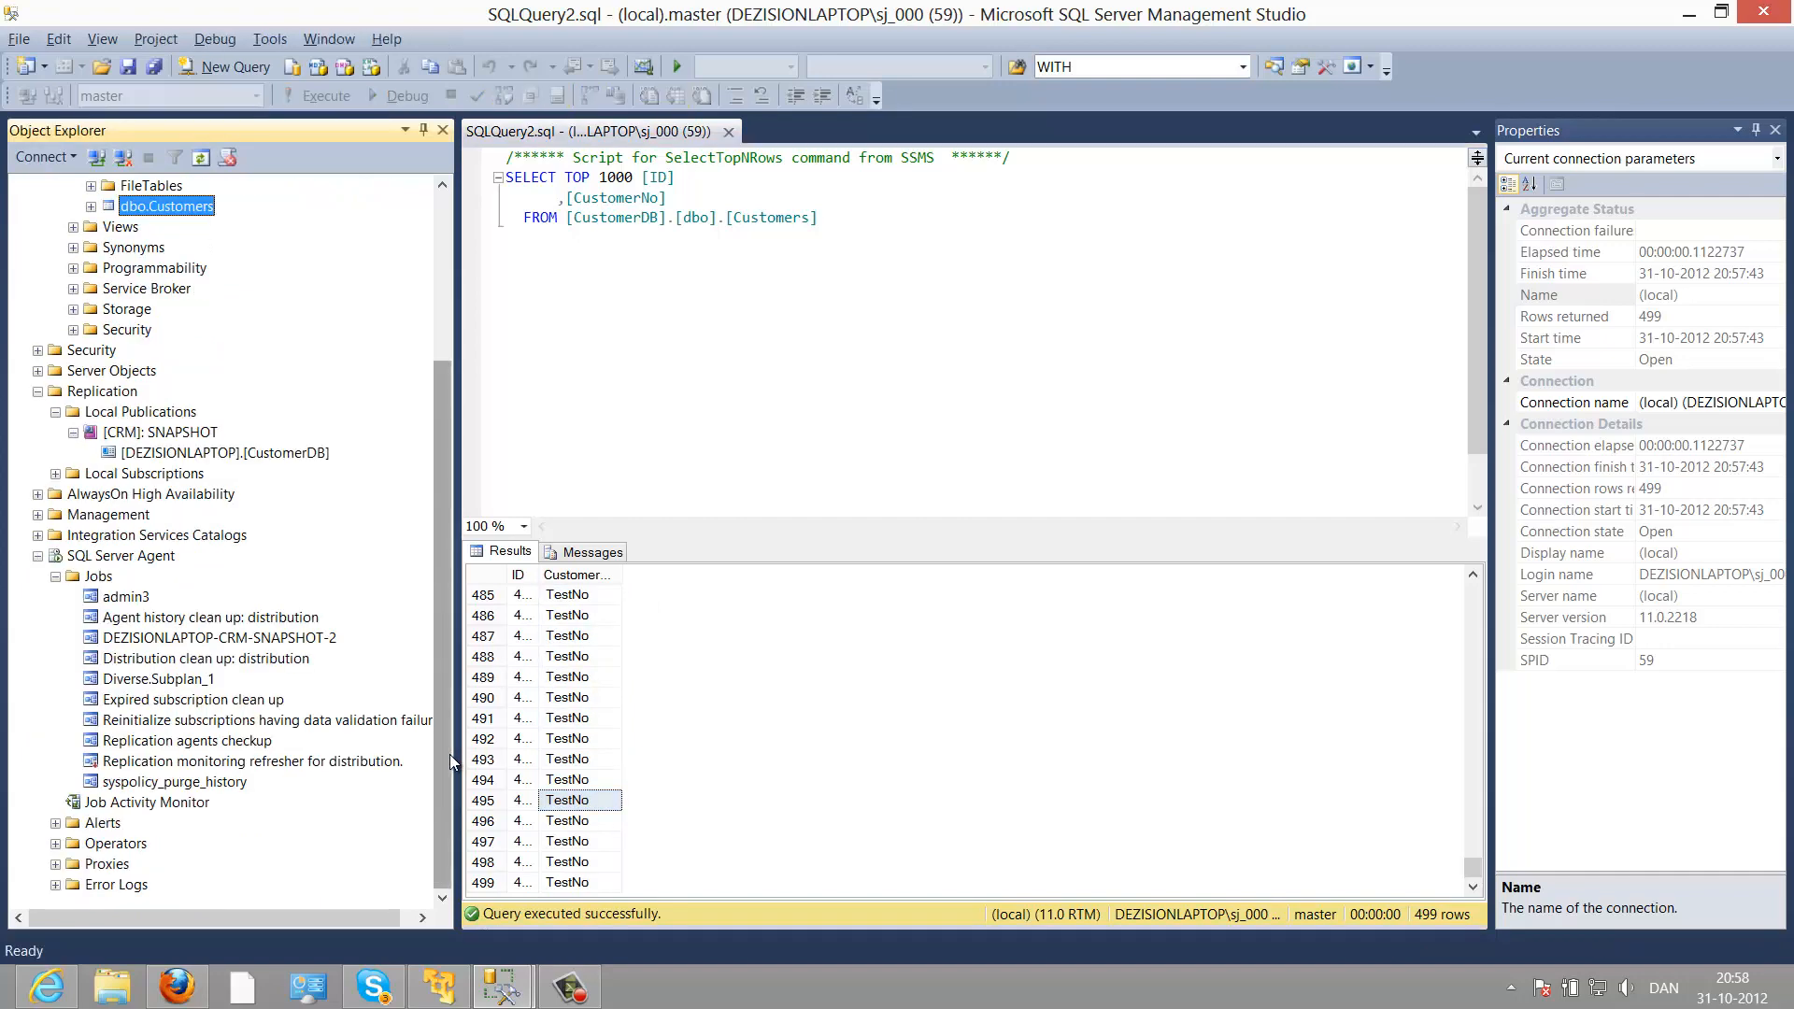
Step: Refresh SQL Server Agent Jobs and inspect the new DEZISIONLAPTOP-CRM-SNAPSHOT subscription job
left_click(106, 559)
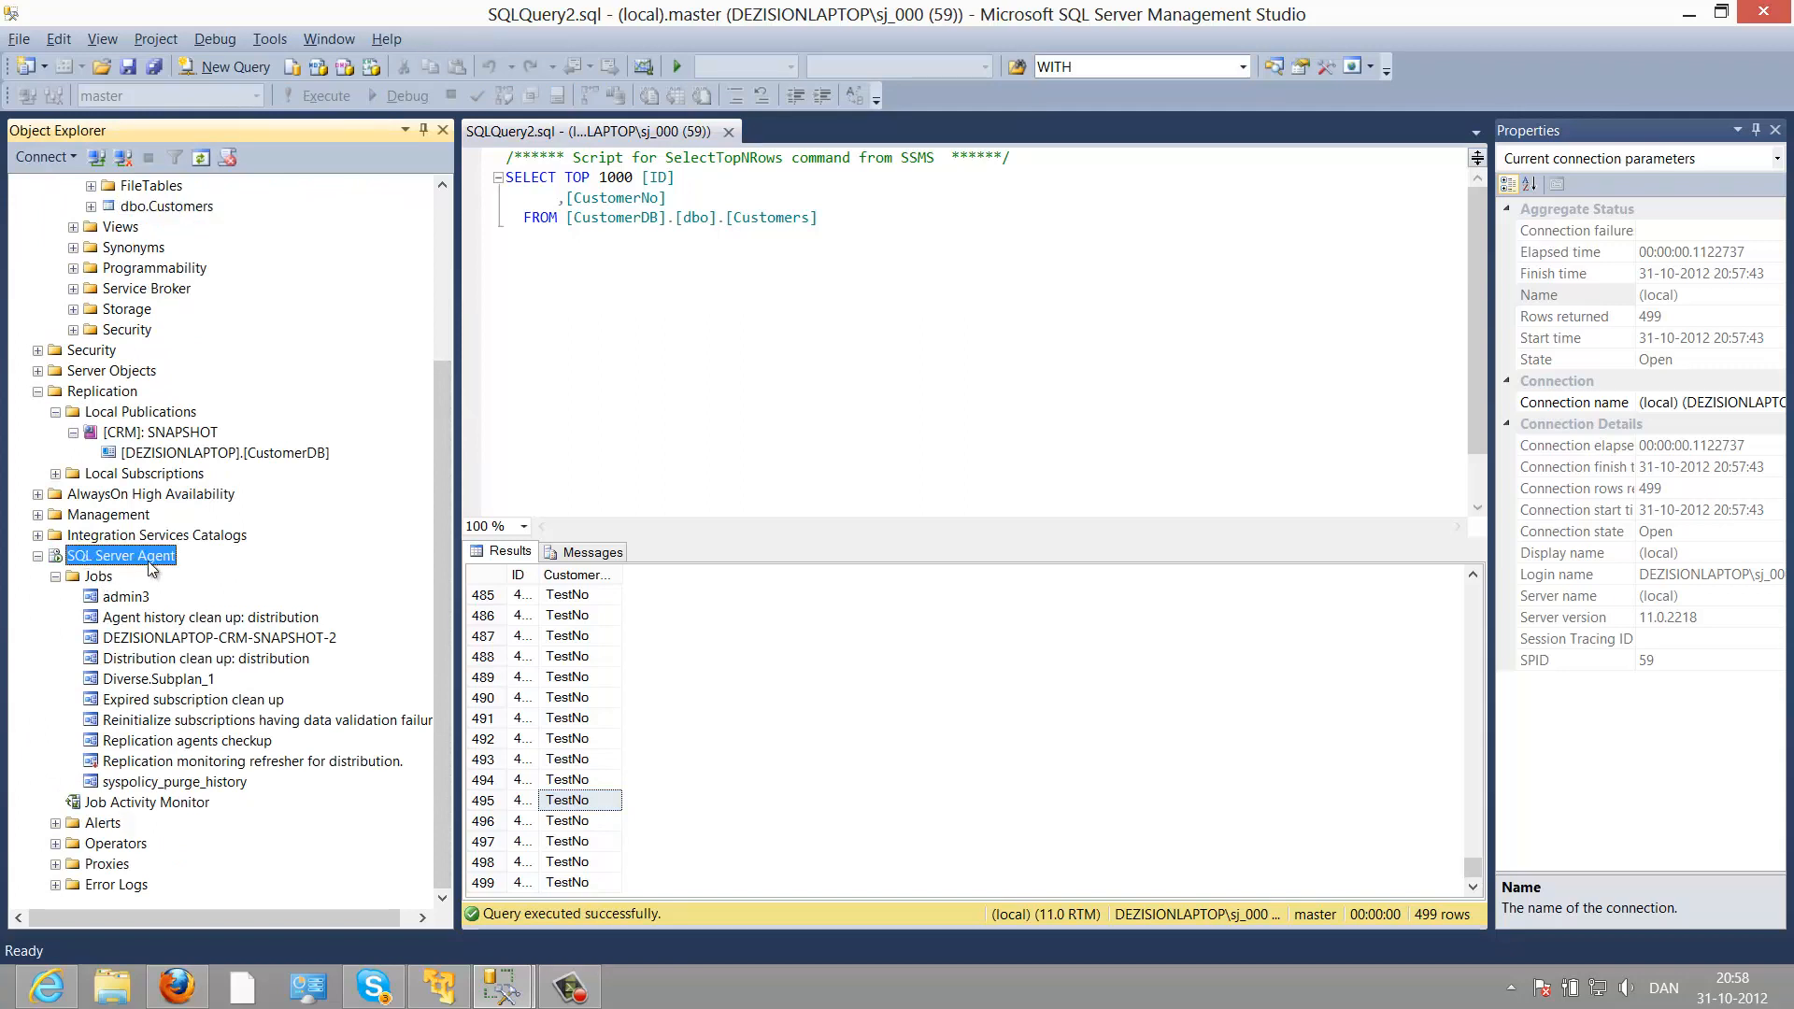
right_click(112, 598)
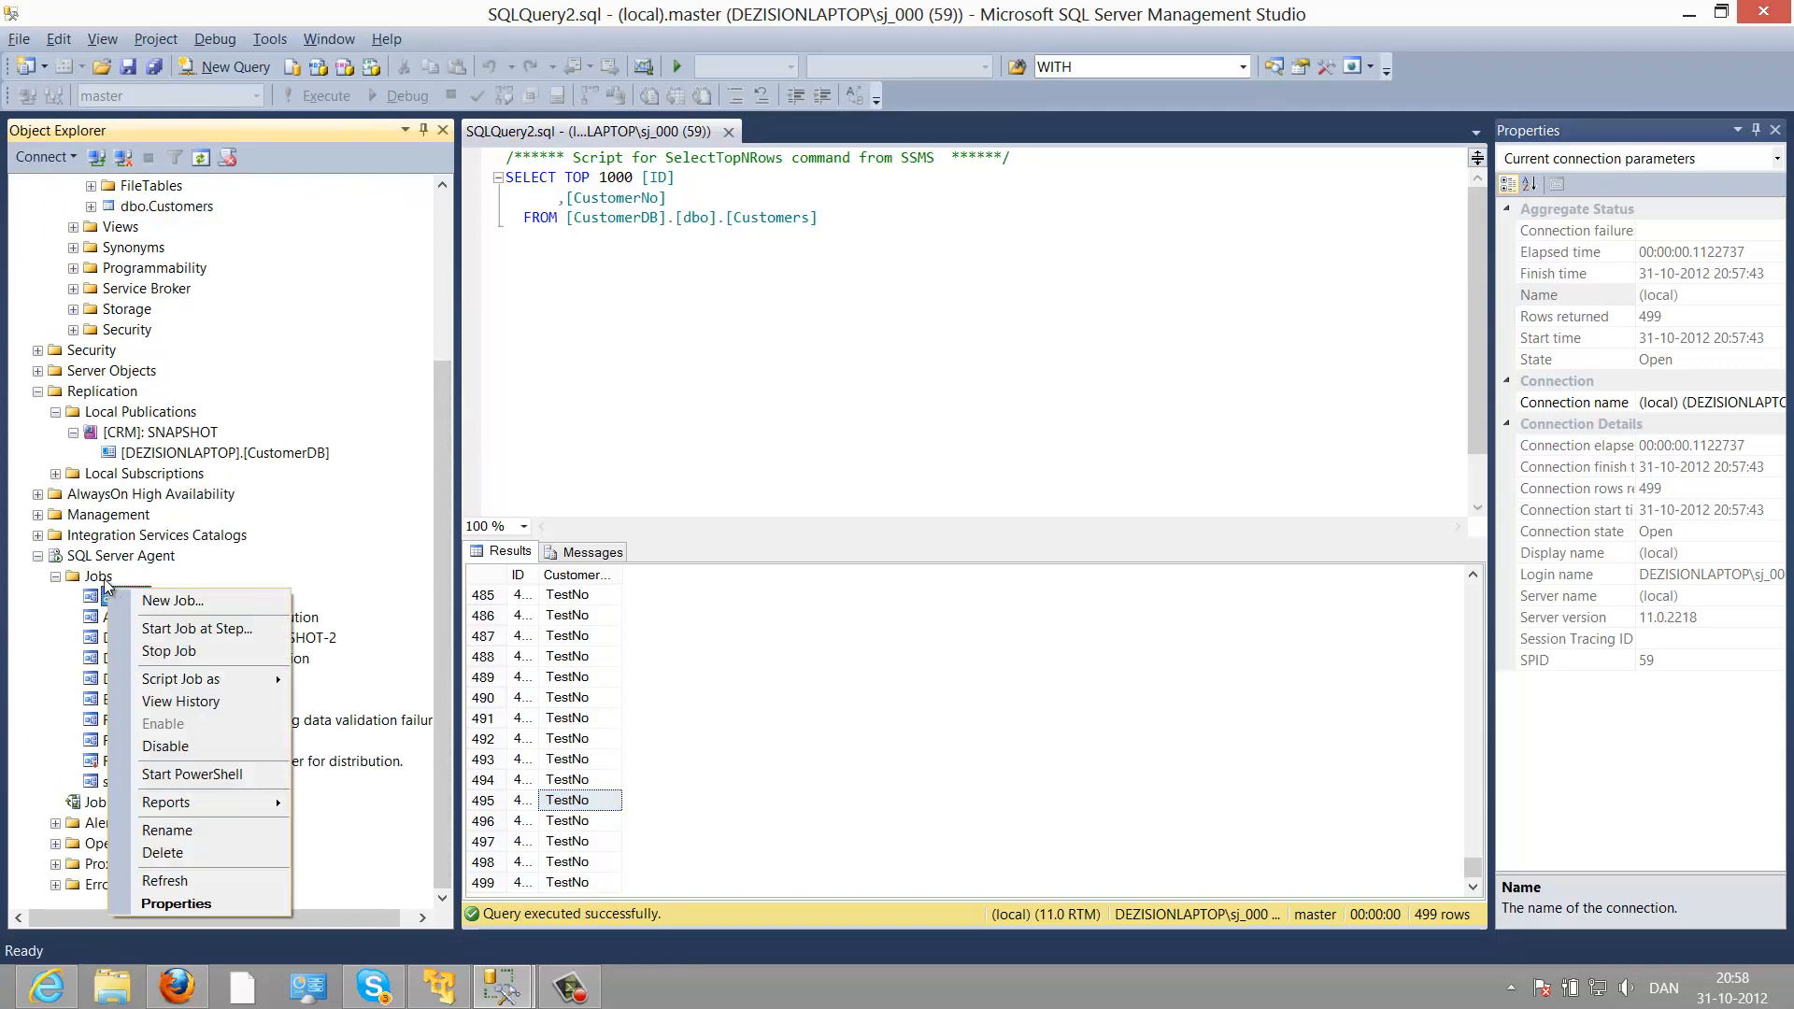
right_click(101, 580)
left_click(150, 778)
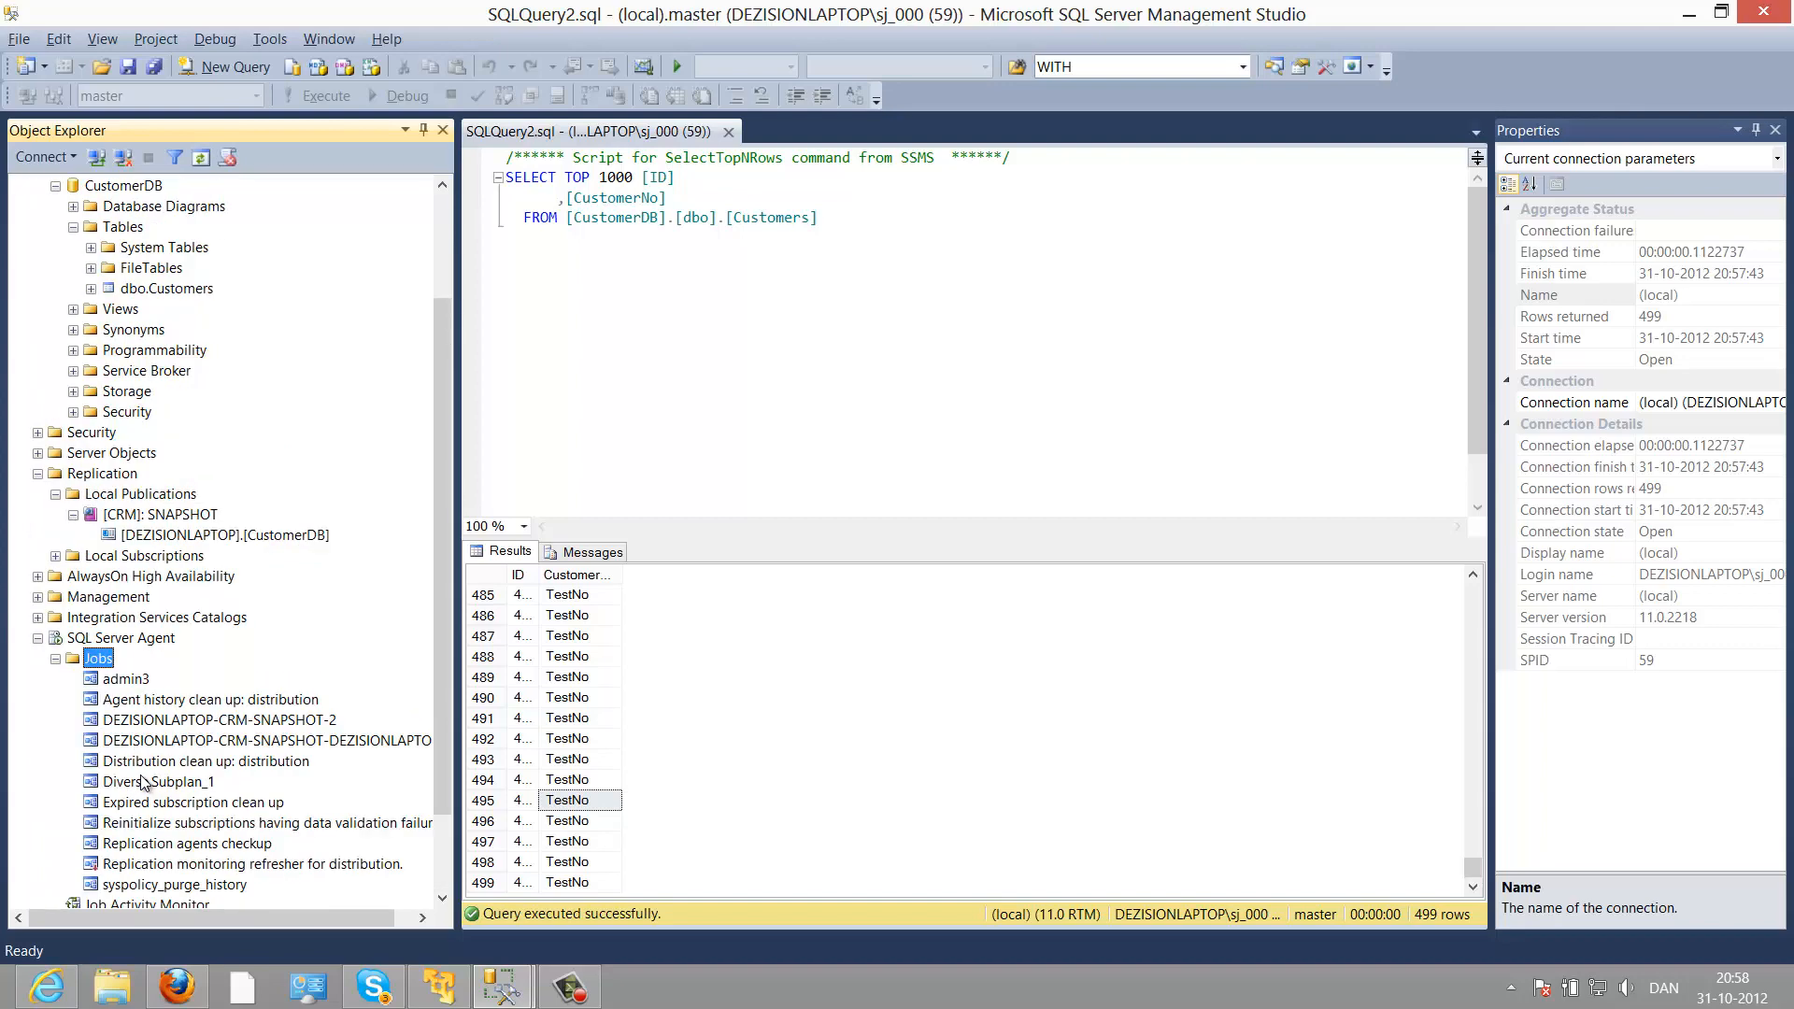
left_click(208, 719)
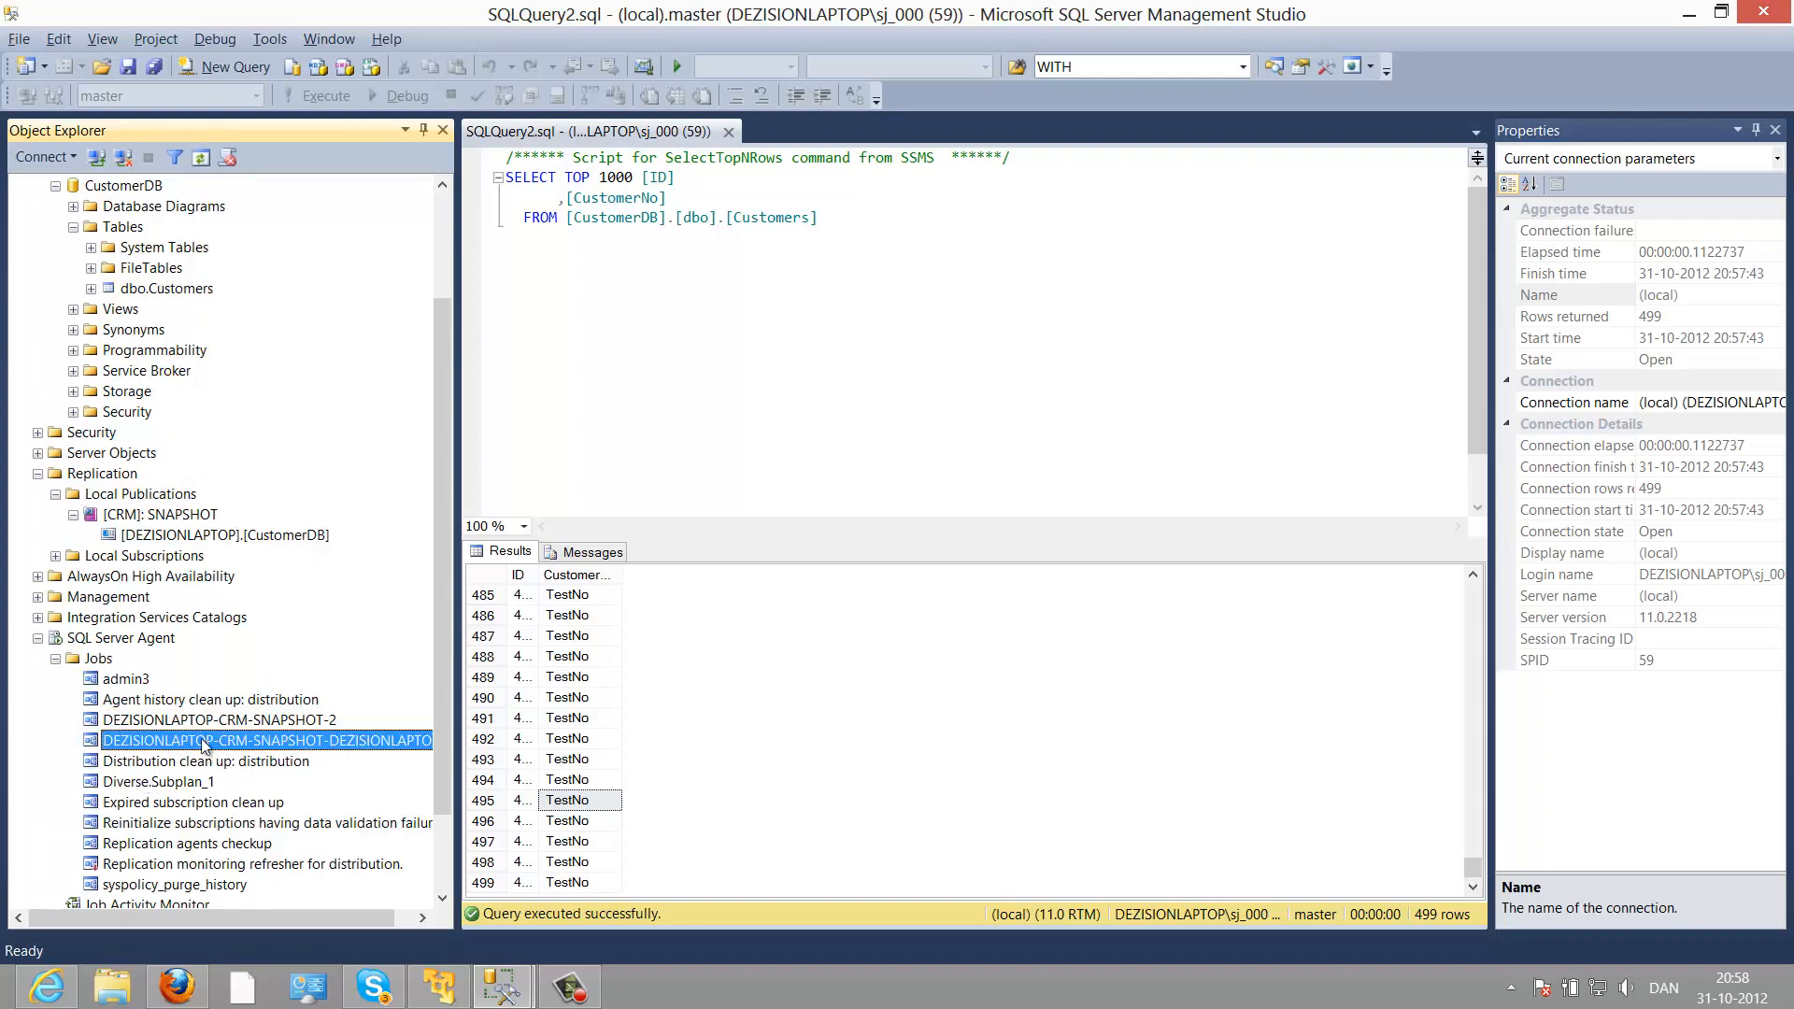
left_click(207, 741)
left_click(230, 725)
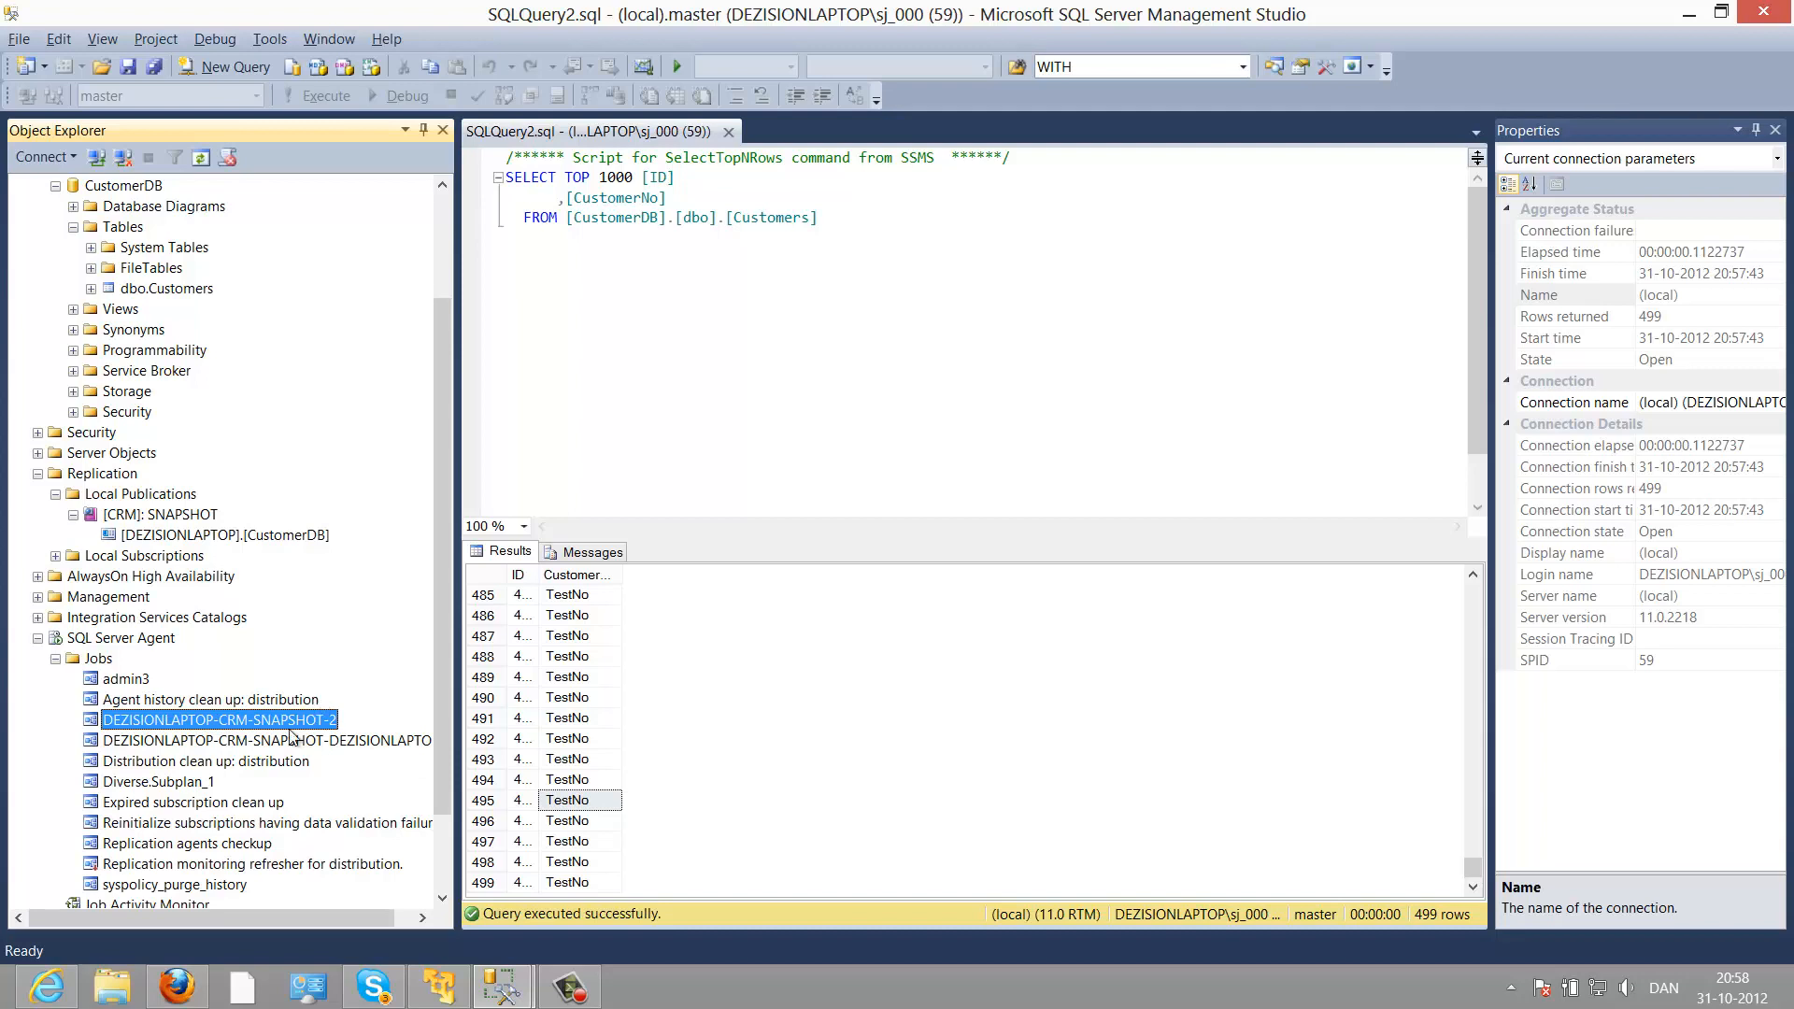
left_click(322, 741)
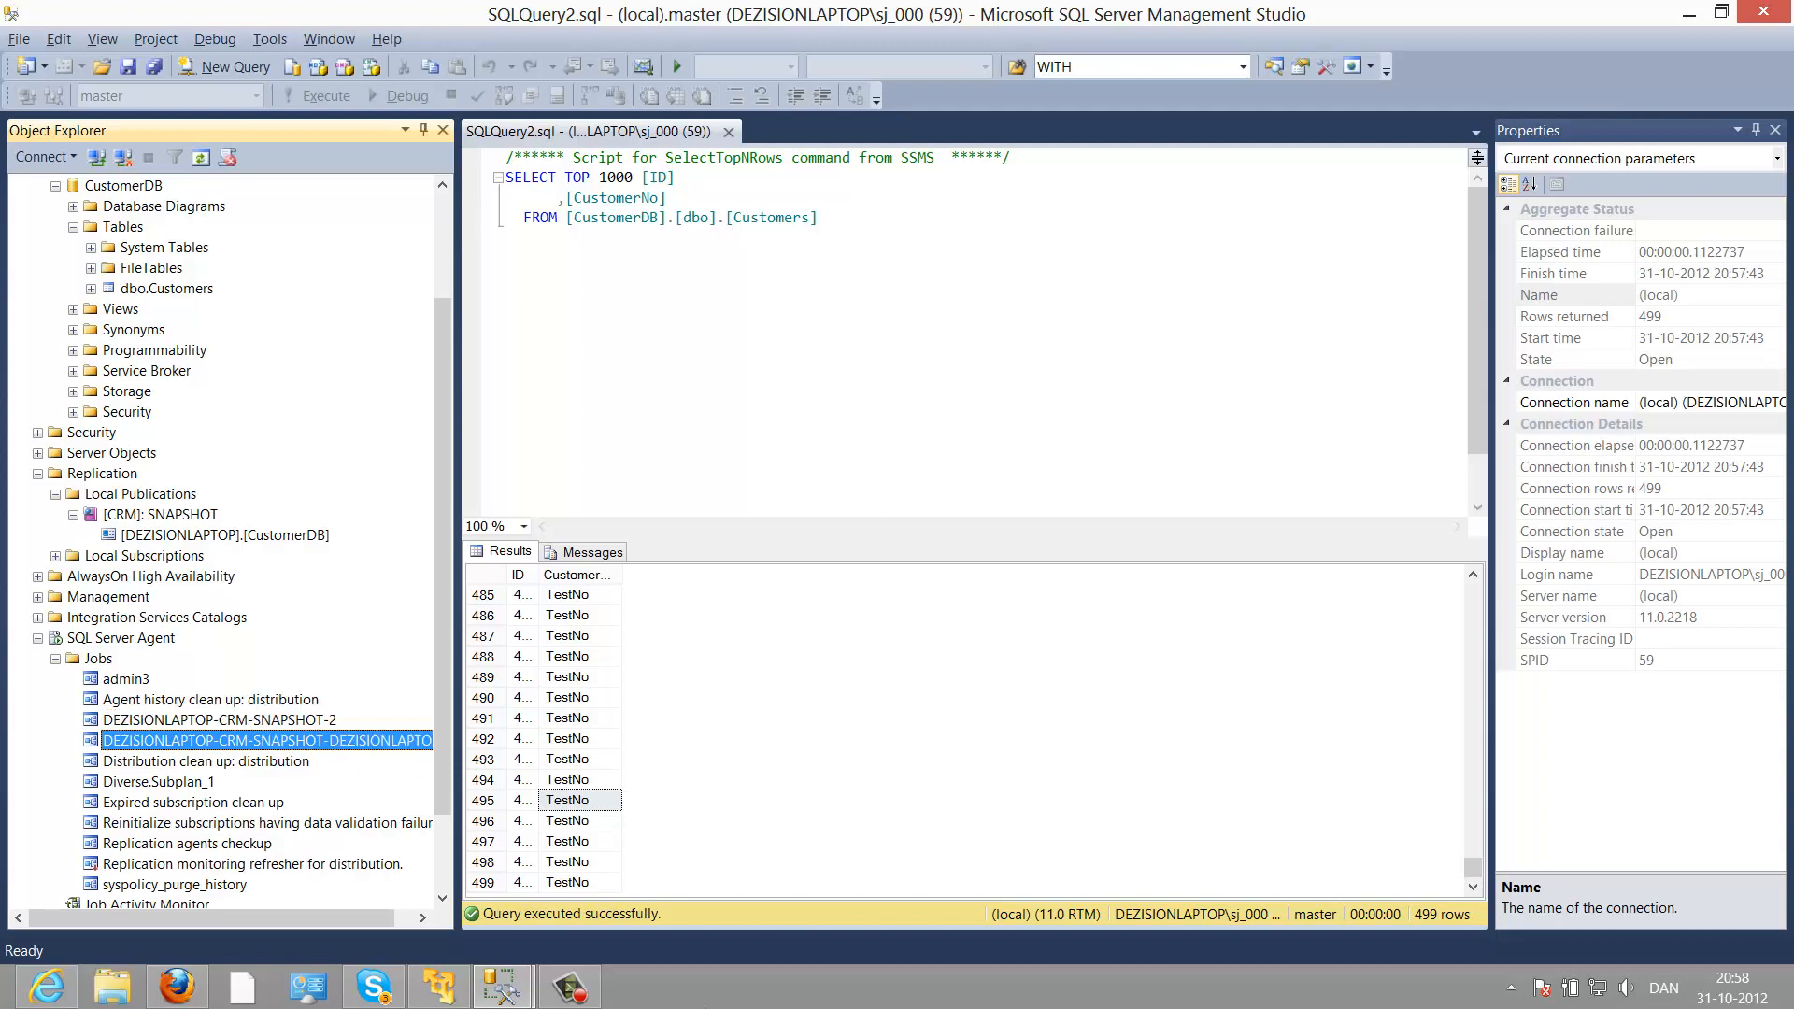